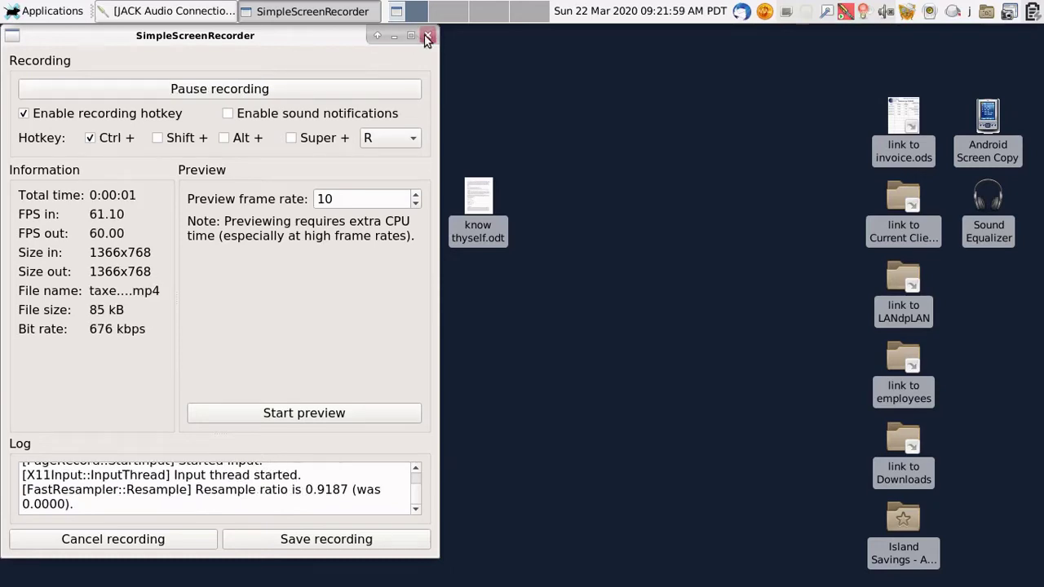
# Step: Minimize SimpleScreenRecorder so the Xfce desktop and its Current Clients link are visible
pyautogui.click(395, 35)
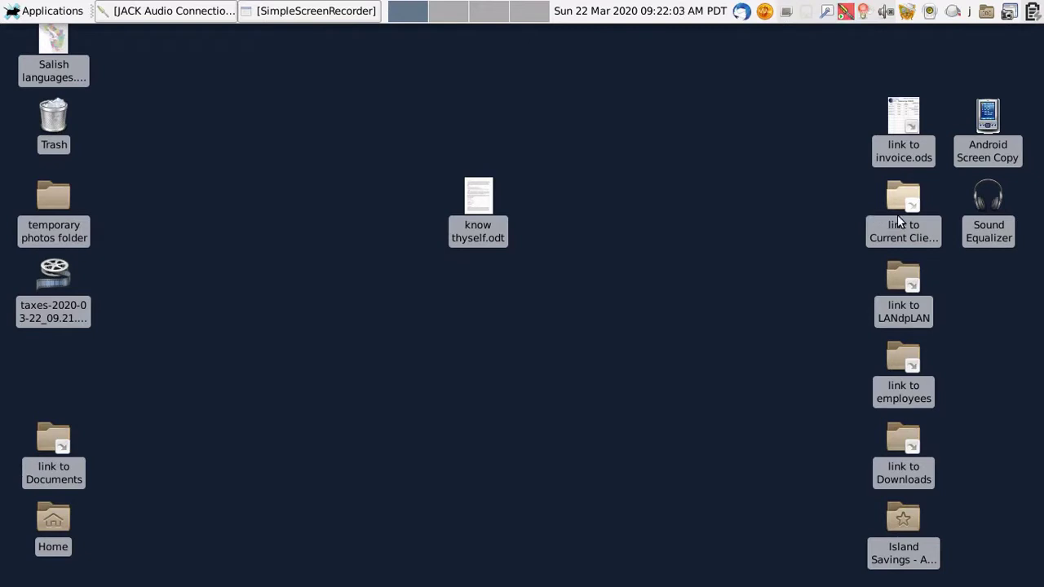
pyautogui.moveTo(902, 197)
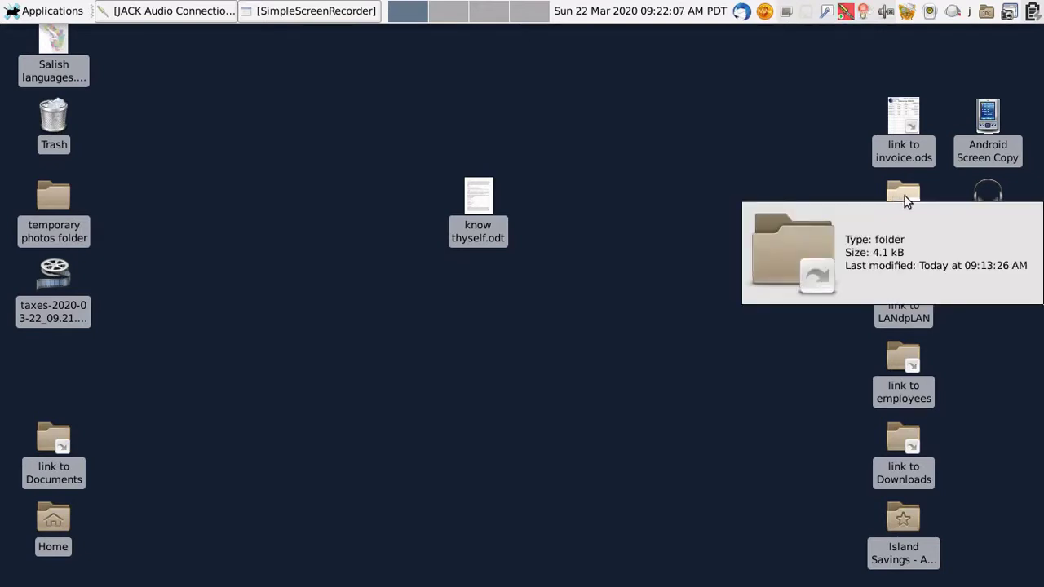
# Step: Open Current Clients and duplicate the 000New Design folder with Edit > Duplicate
pyautogui.doubleClick(904, 196)
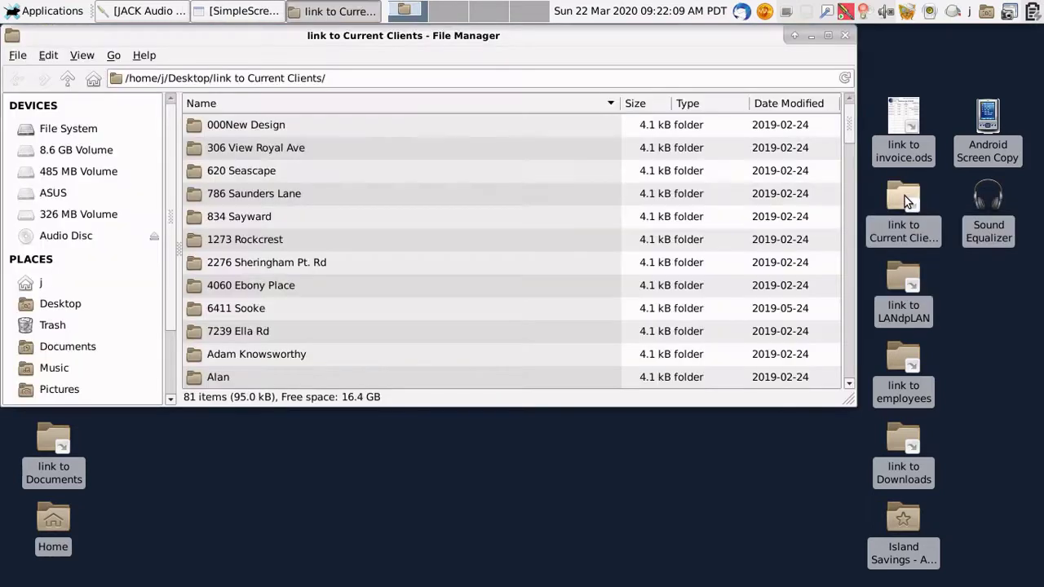
pyautogui.rightClick(264, 134)
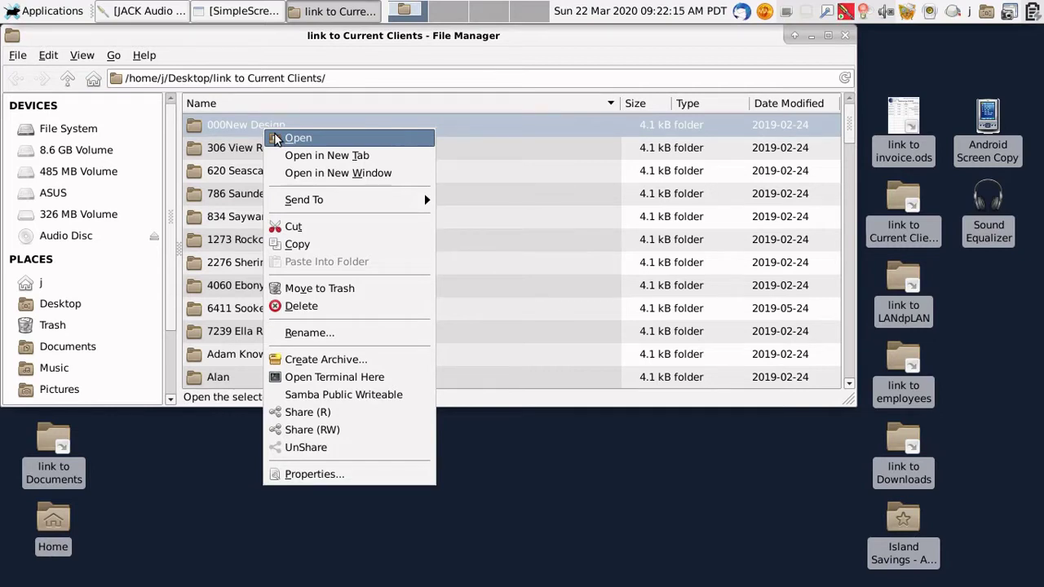
pyautogui.click(49, 59)
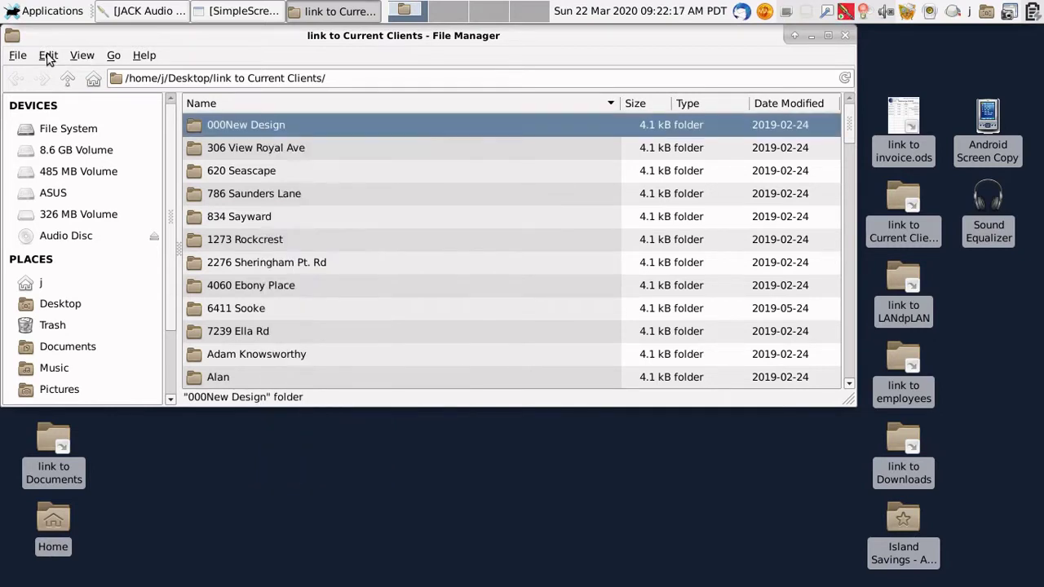
pyautogui.click(48, 58)
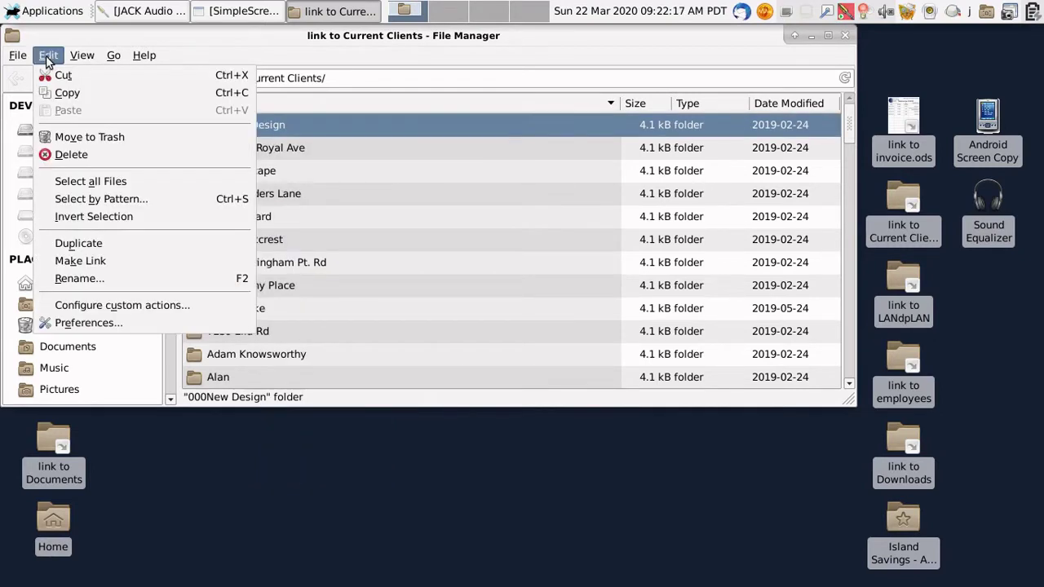
pyautogui.click(65, 245)
# Step: Rename the copied folder to the client's first name and open it
pyautogui.rightClick(273, 147)
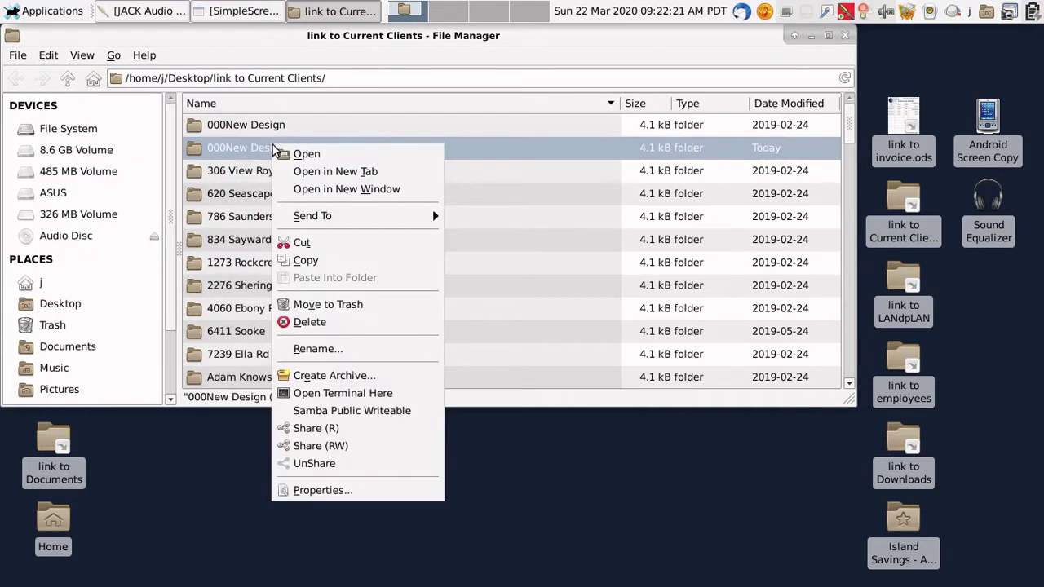
pyautogui.click(314, 349)
pyautogui.write('Jonathan')
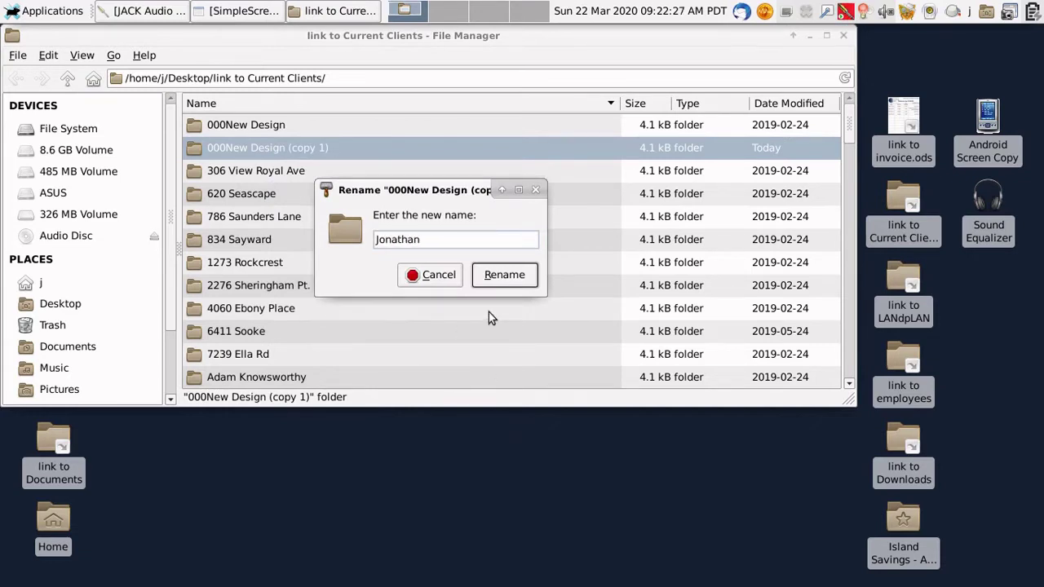
pyautogui.click(512, 275)
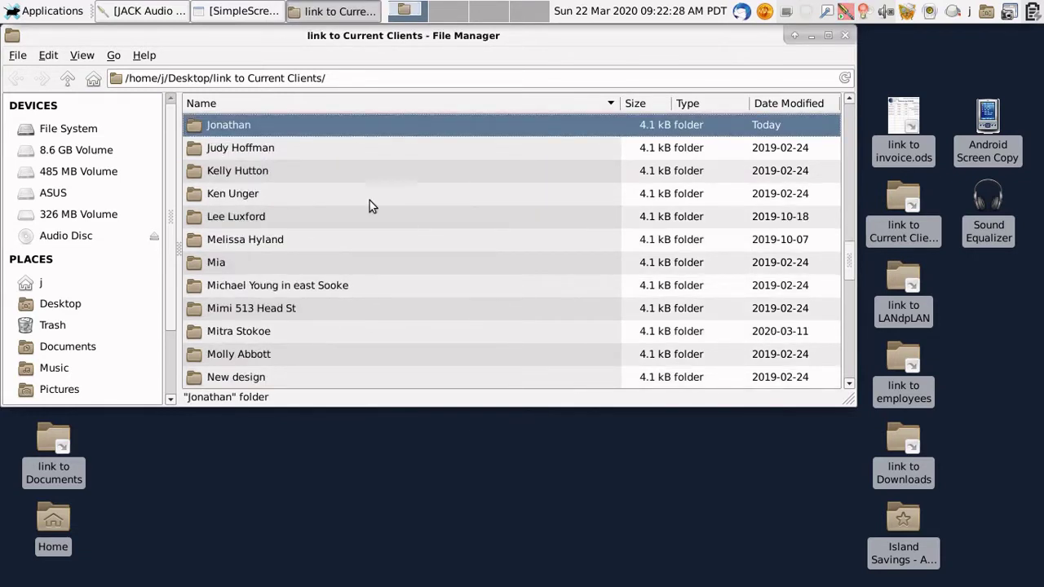
pyautogui.doubleClick(233, 130)
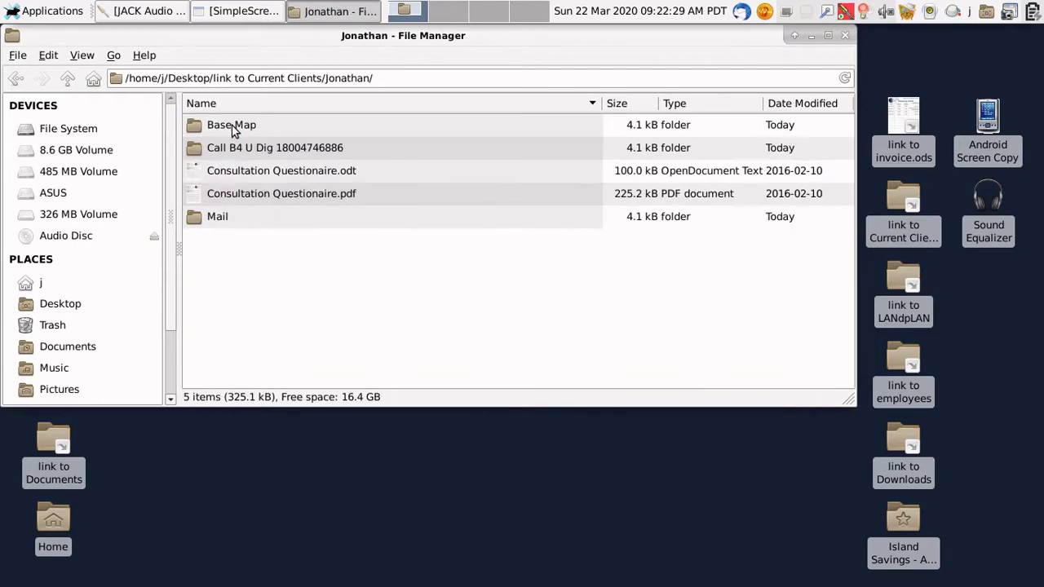
# Step: Open Consultation Questionaire.odt and enter the client's name and site address
pyautogui.doubleClick(298, 174)
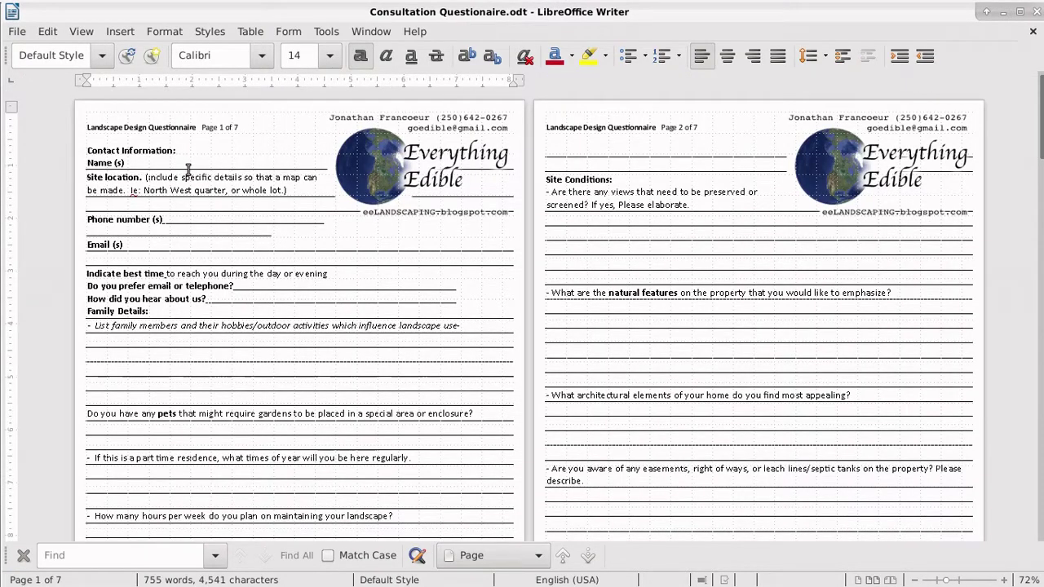
pyautogui.write('Jonathan')
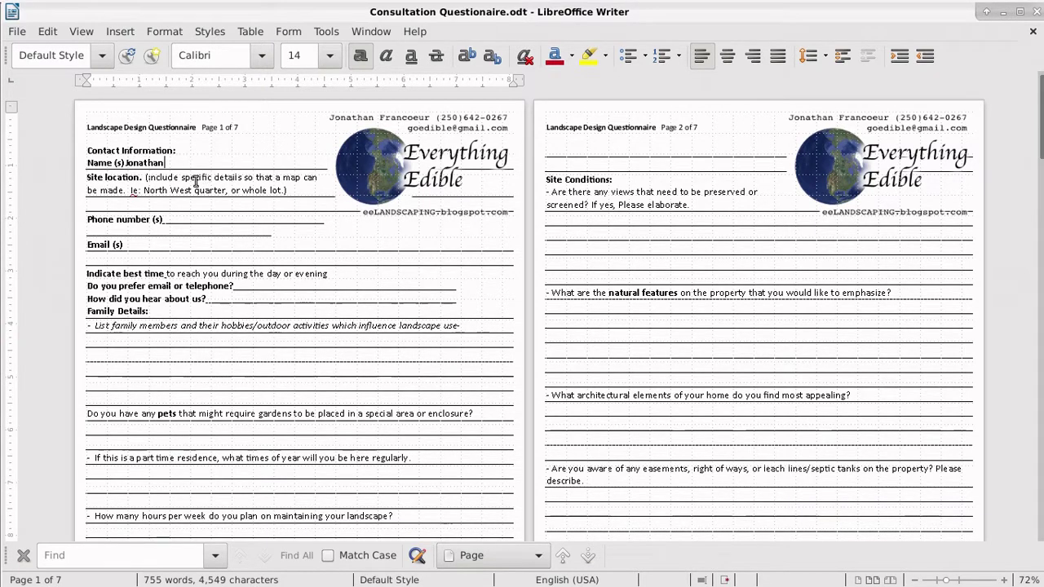
pyautogui.moveTo(149, 179); pyautogui.dragTo(277, 194)
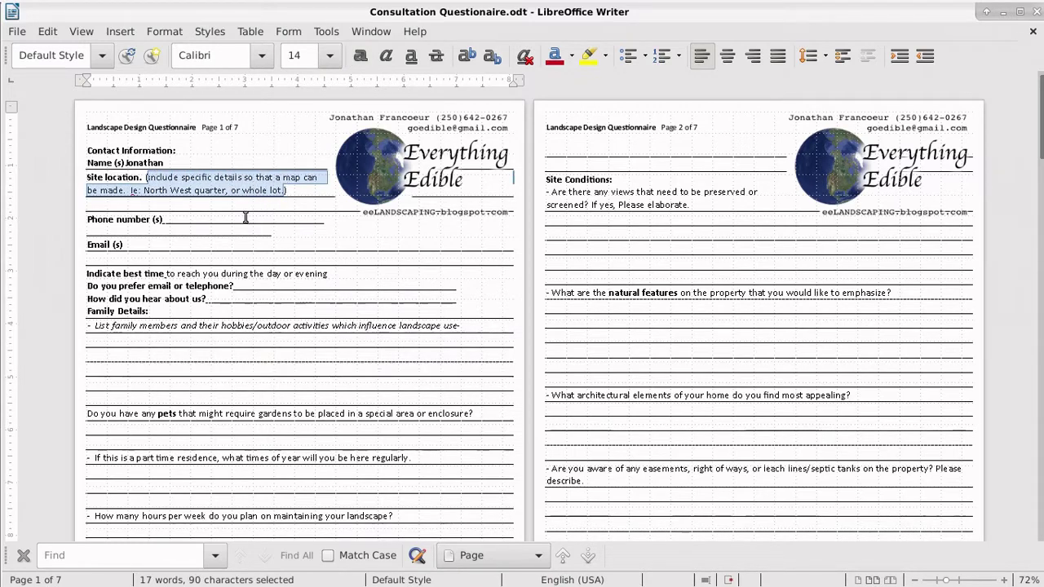
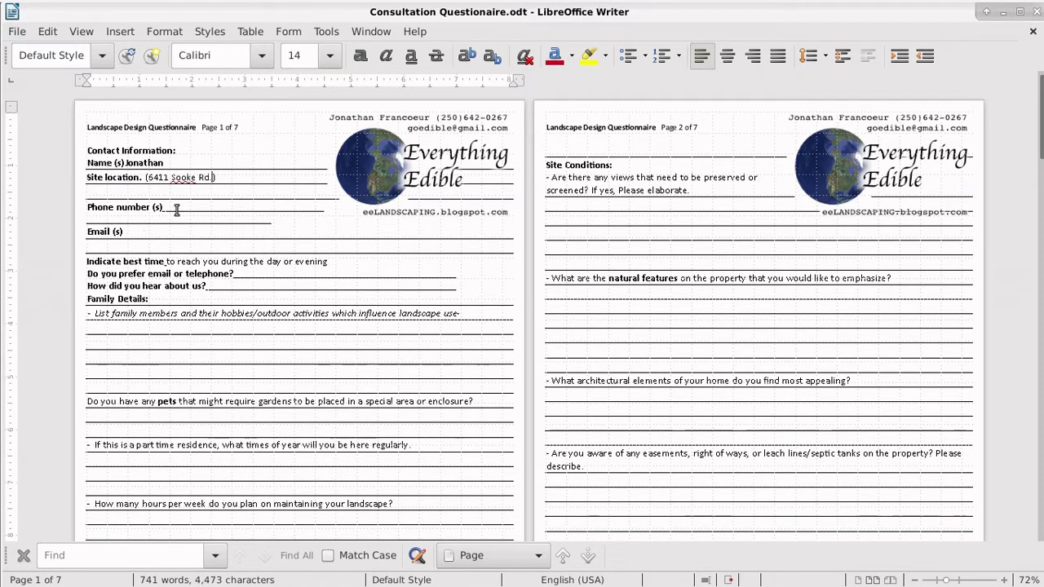
# Step: Fill in the client's phone number and non-underlined e-mail address on page 1
pyautogui.write('0 64')
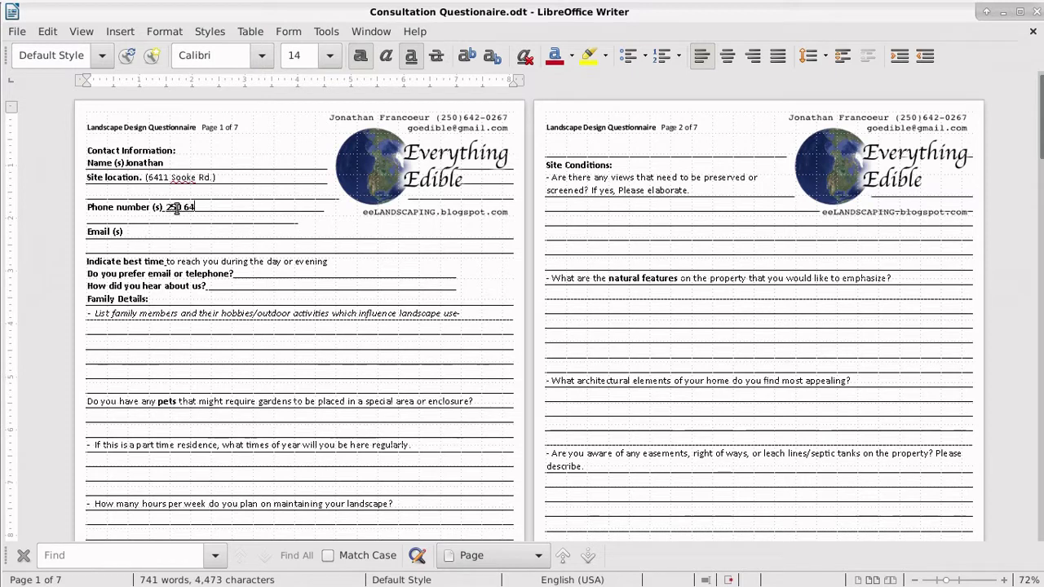
pyautogui.write('2 0267')
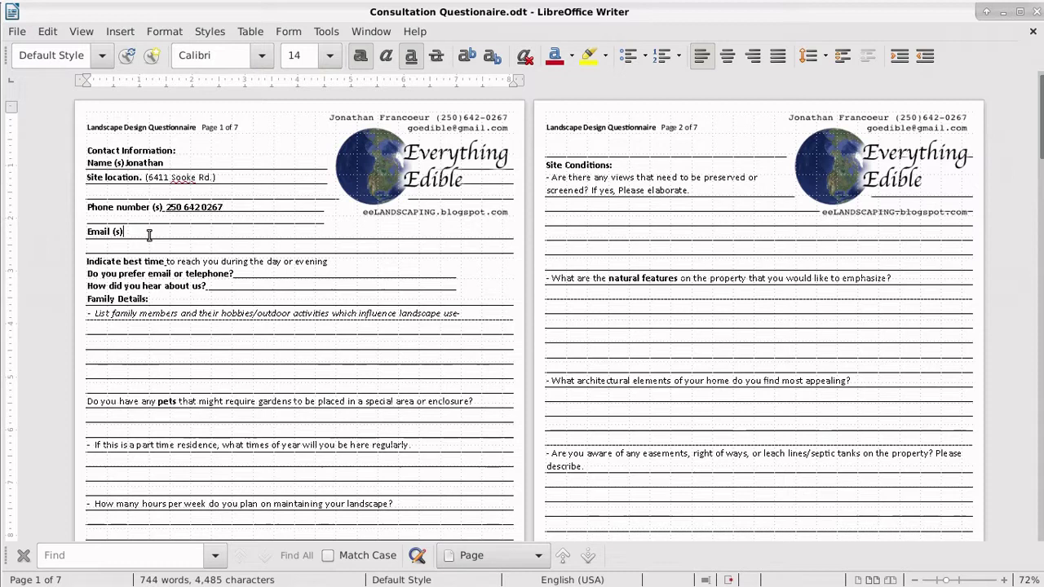
pyautogui.hotkey('ctrl', 'u')
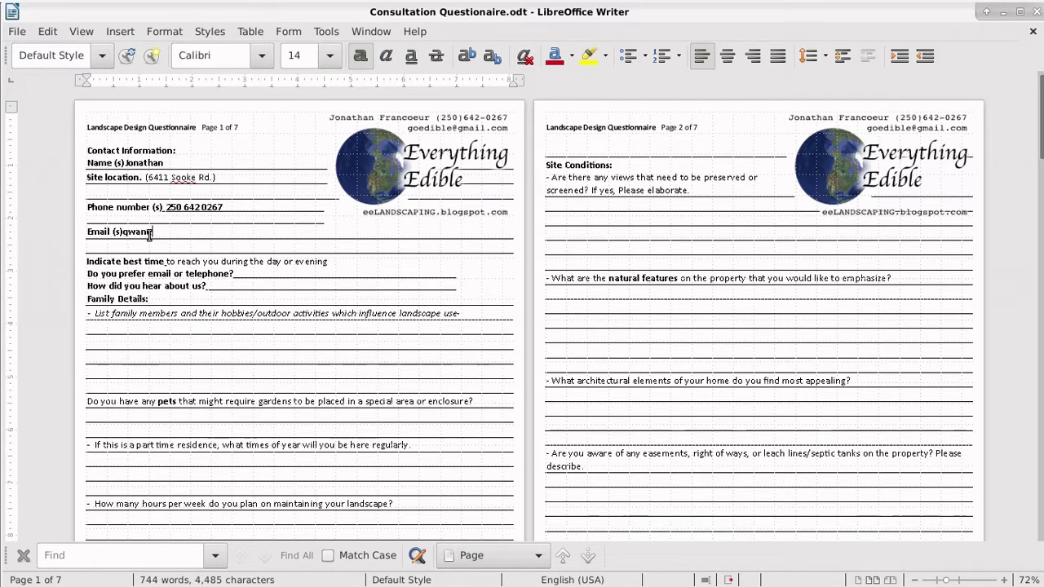
pyautogui.write('mail.com')
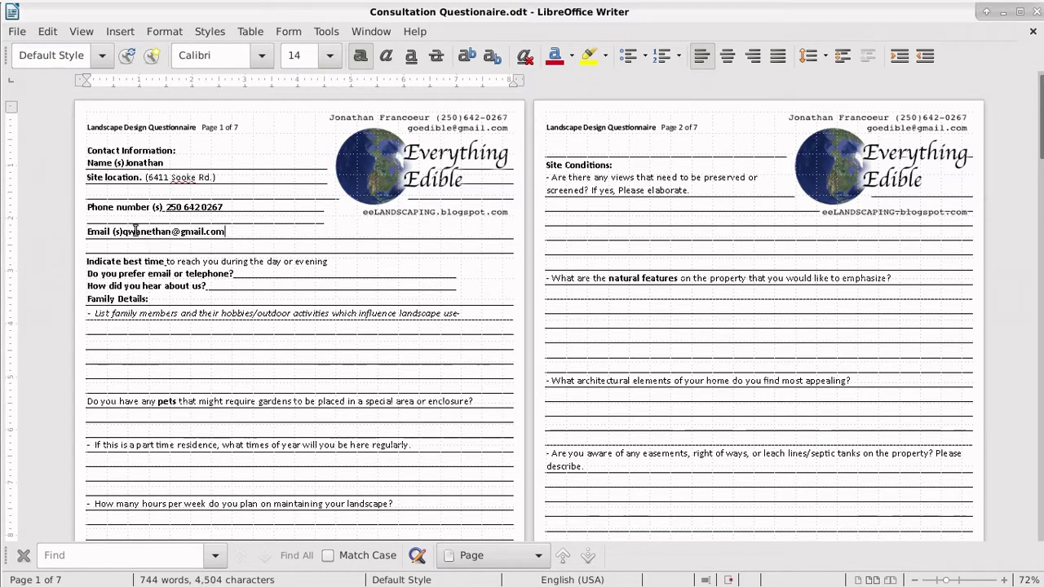
# Step: Export the questionnaire as PDF, overwriting the existing Consultation Questionaire.pdf
pyautogui.click(18, 33)
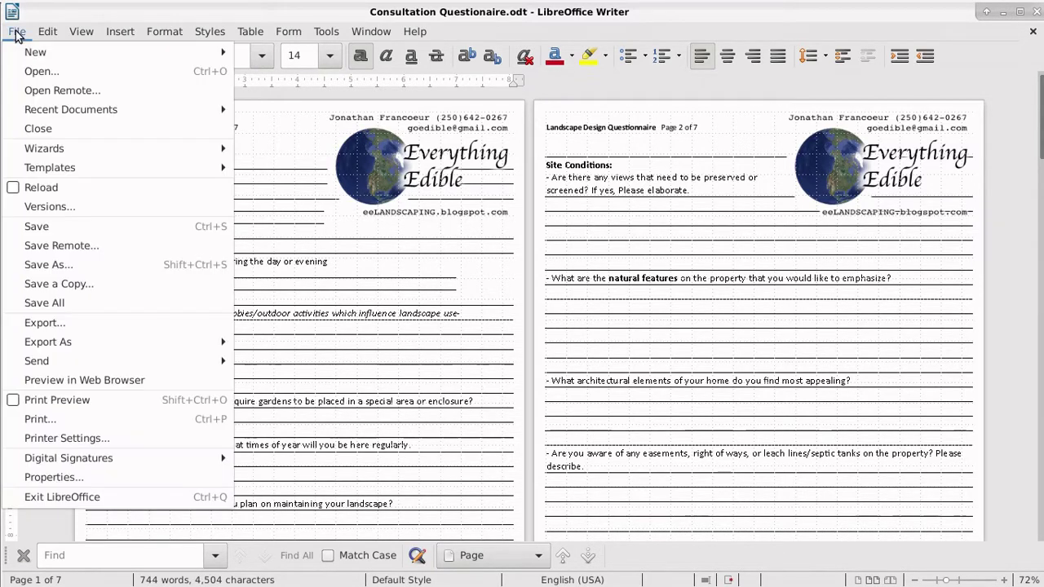
pyautogui.moveTo(183, 341)
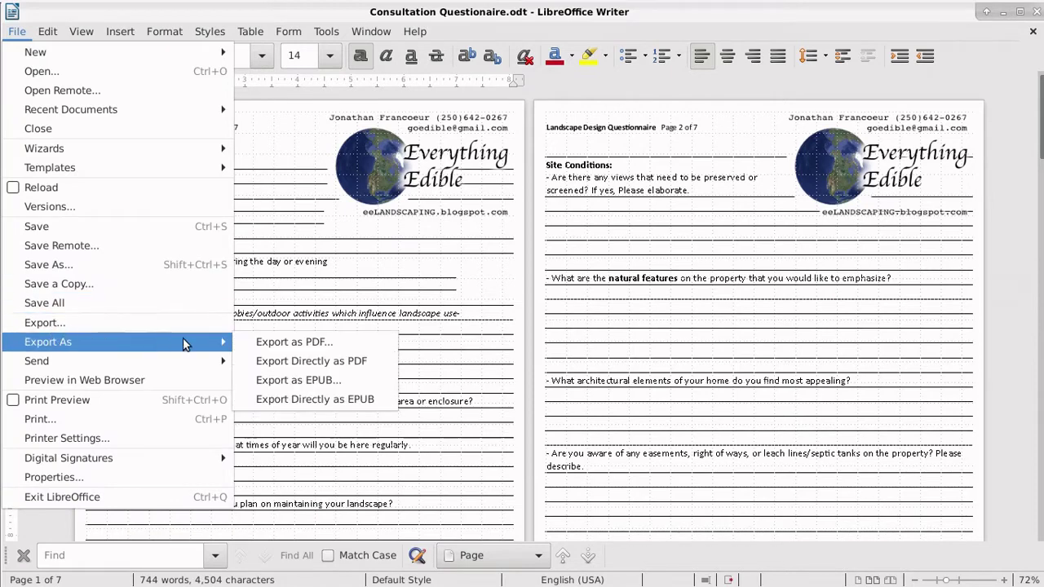
pyautogui.click(281, 342)
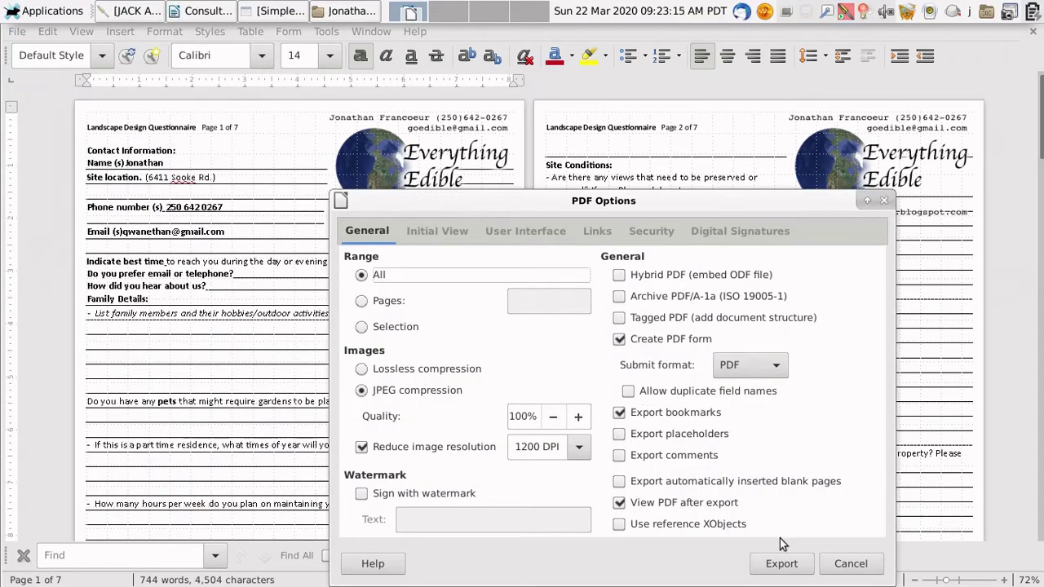
pyautogui.click(781, 564)
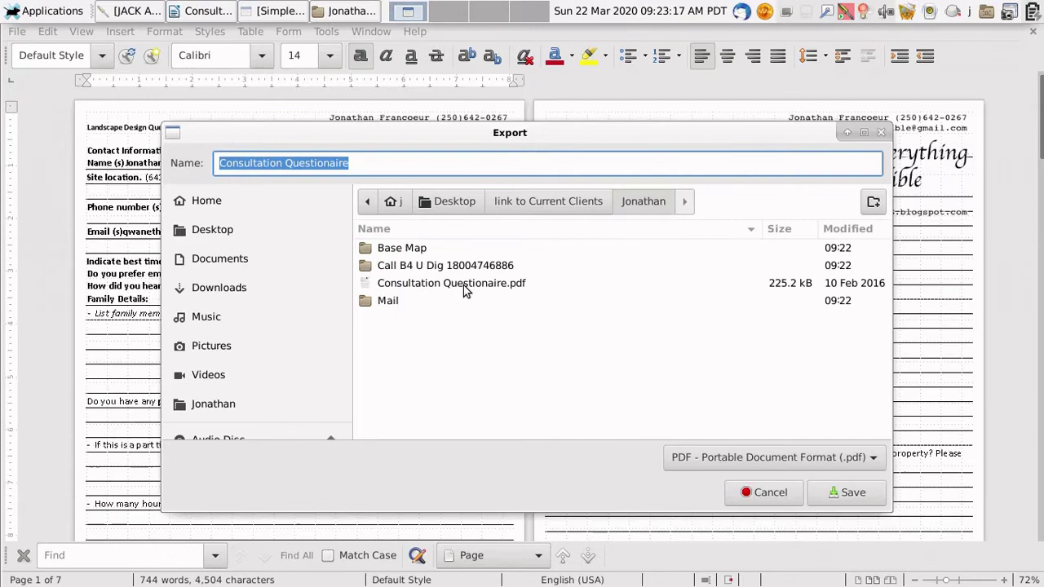
pyautogui.click(466, 286)
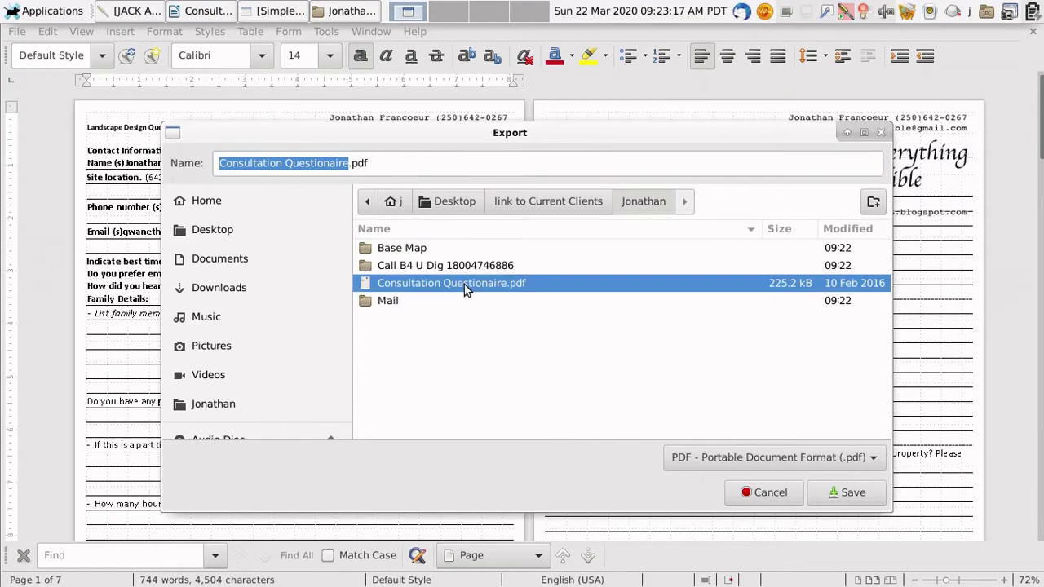
pyautogui.click(848, 492)
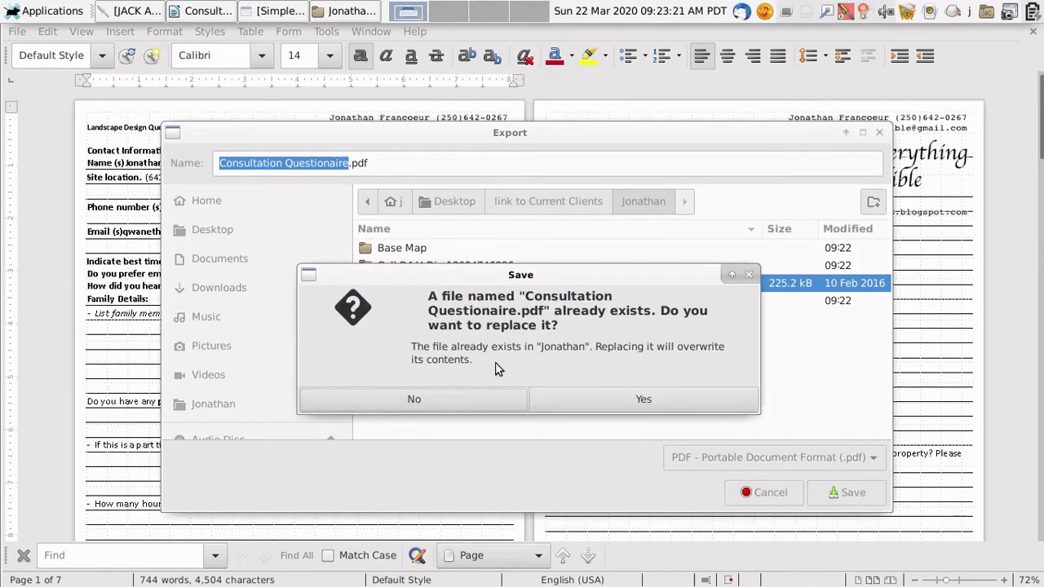
pyautogui.click(648, 401)
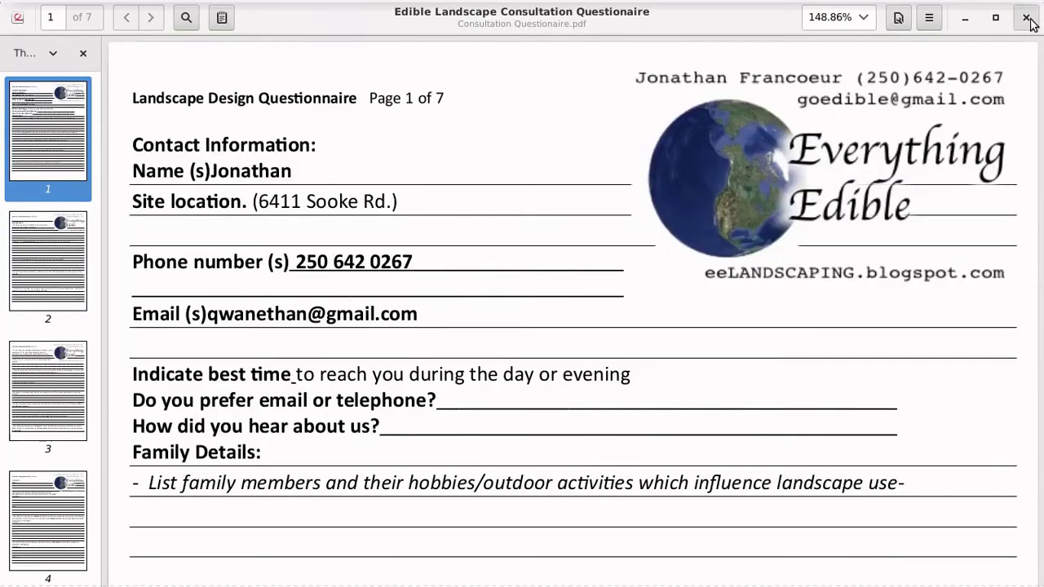
# Step: Close the PDF preview and Writer, saving the questionnaire changes
pyautogui.click(1026, 17)
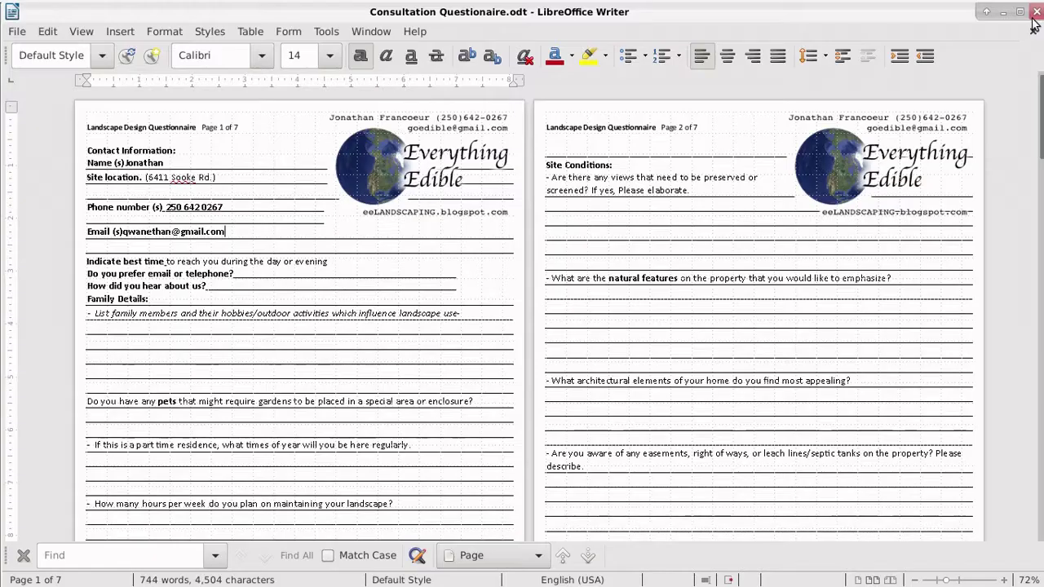
pyautogui.click(1032, 10)
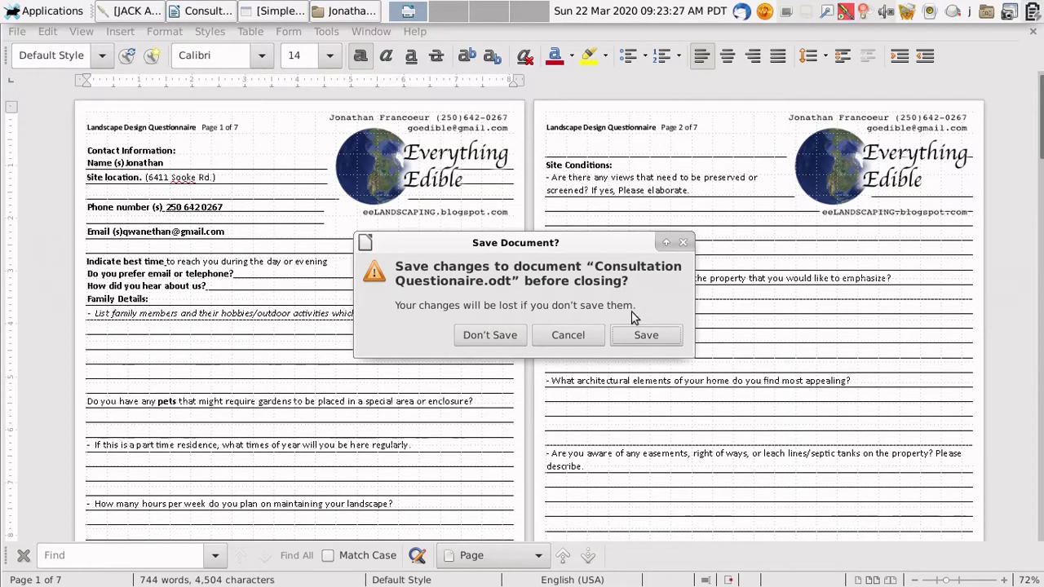
pyautogui.click(634, 340)
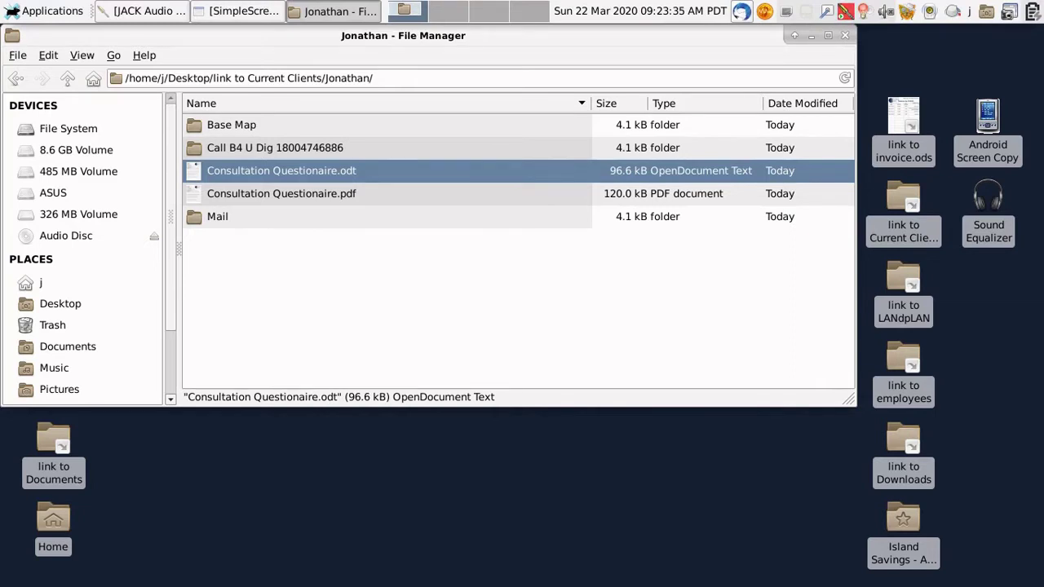
# Step: Create a new message from the Templates folder's Consultation Questionnaire template and start entering the client's address
pyautogui.click(742, 13)
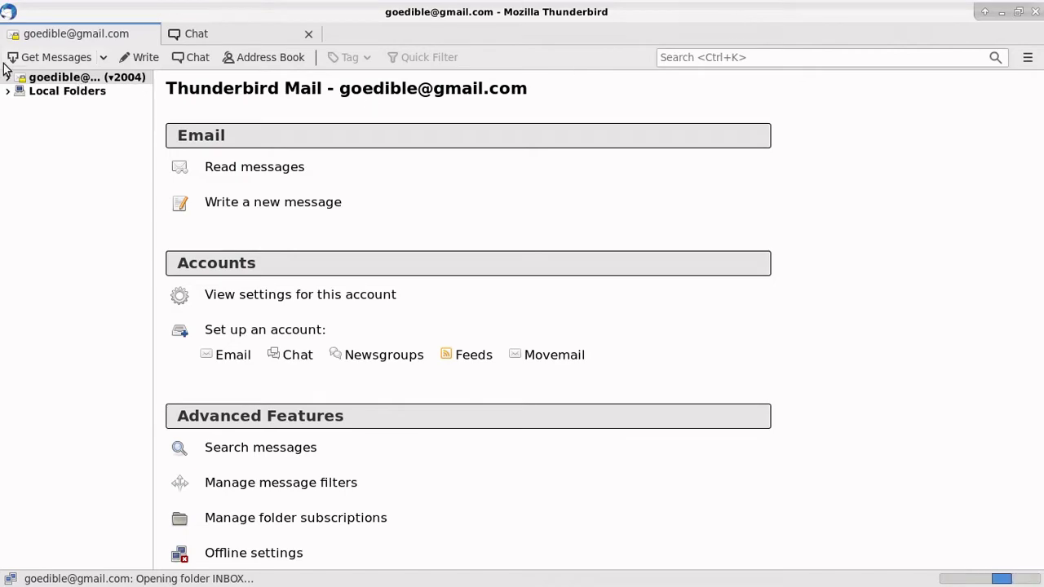
pyautogui.click(5, 78)
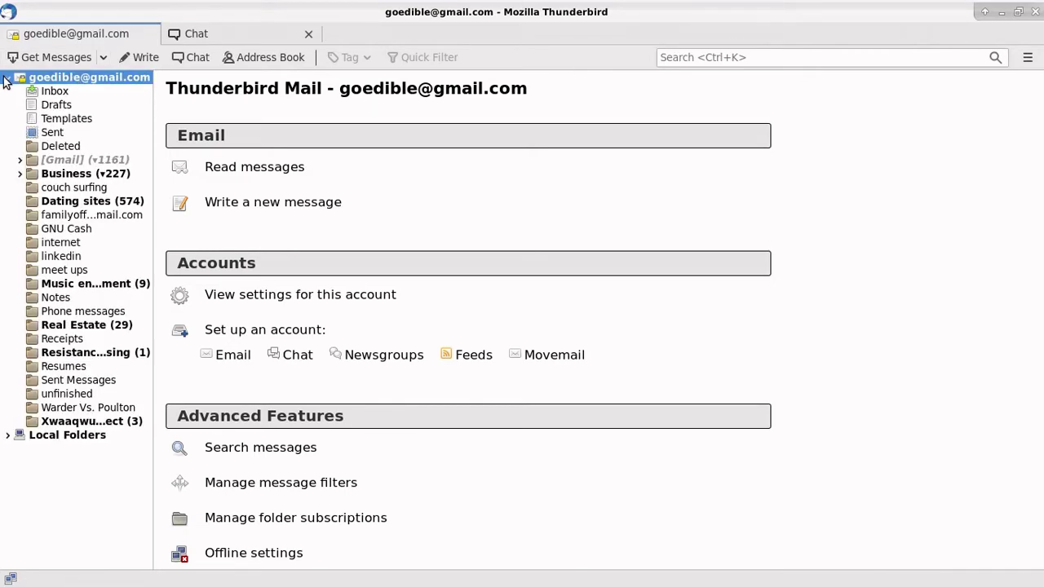
pyautogui.click(65, 119)
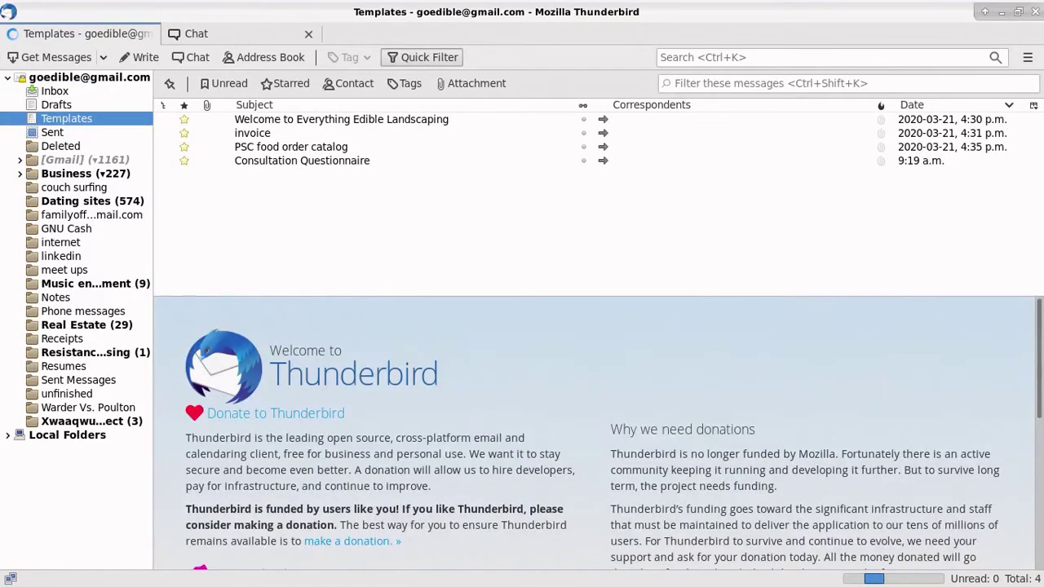
pyautogui.click(292, 161)
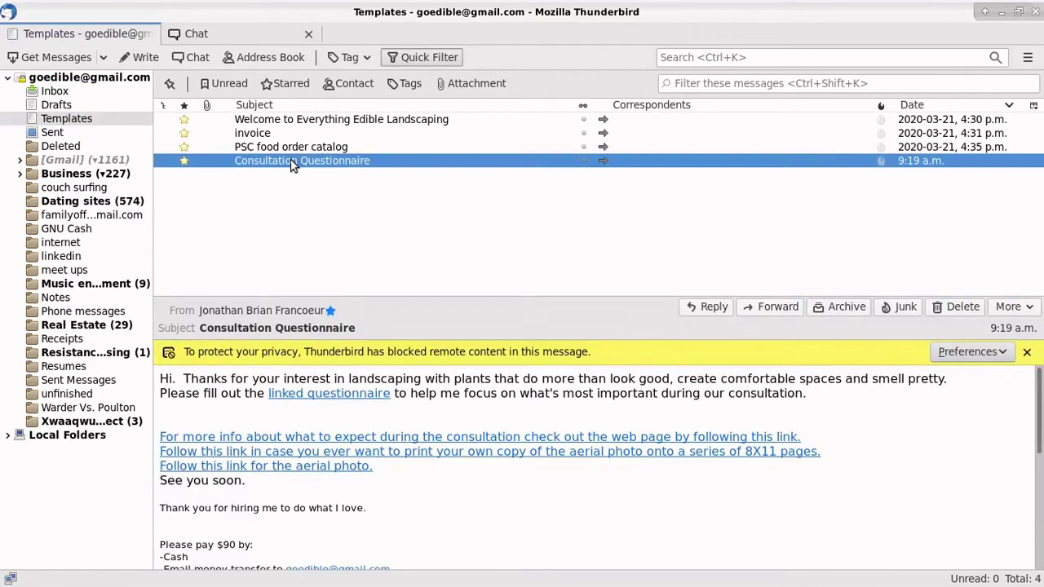
pyautogui.rightClick(292, 164)
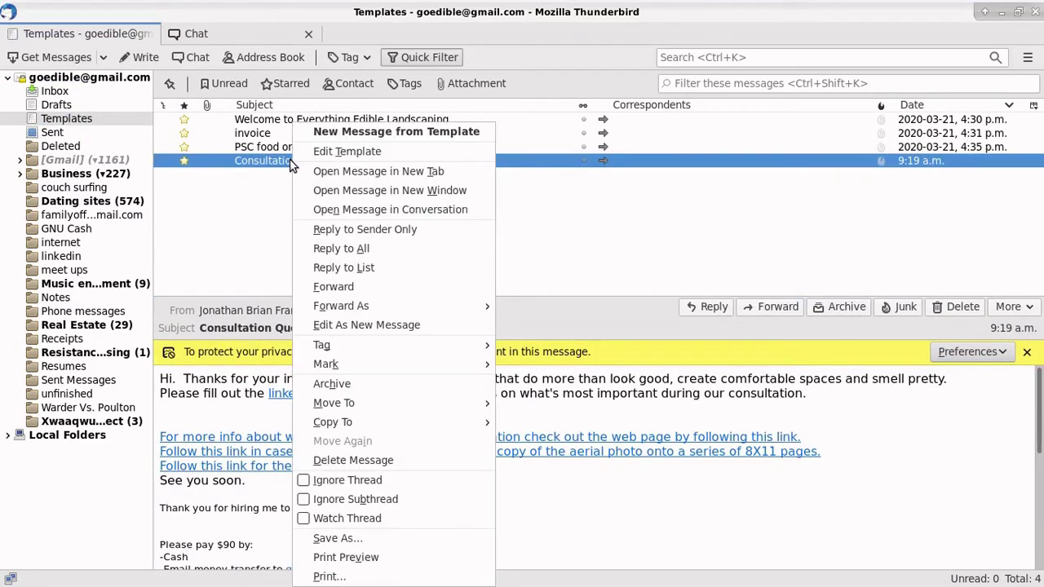
pyautogui.click(343, 135)
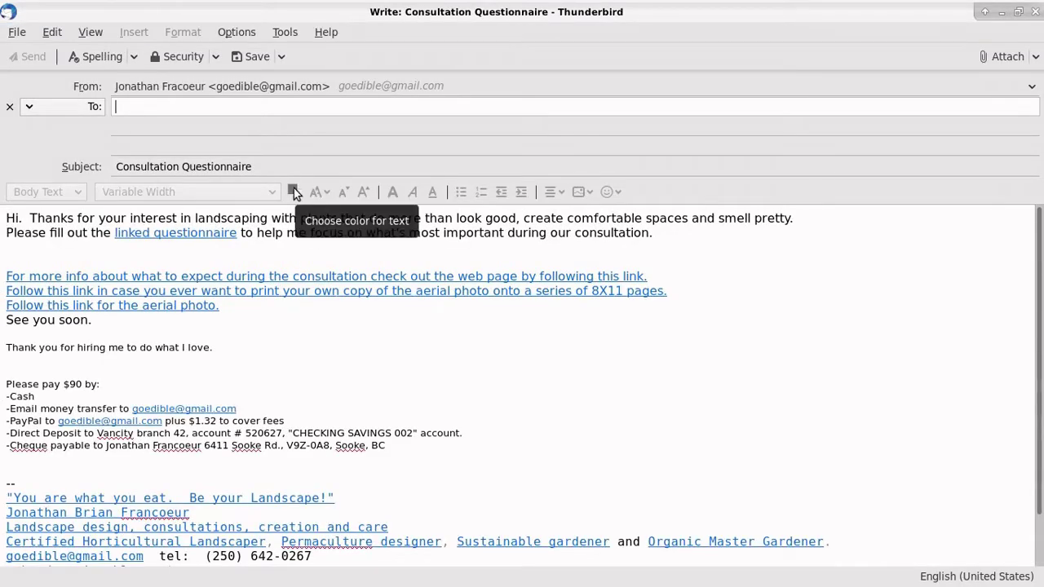
pyautogui.write('q')
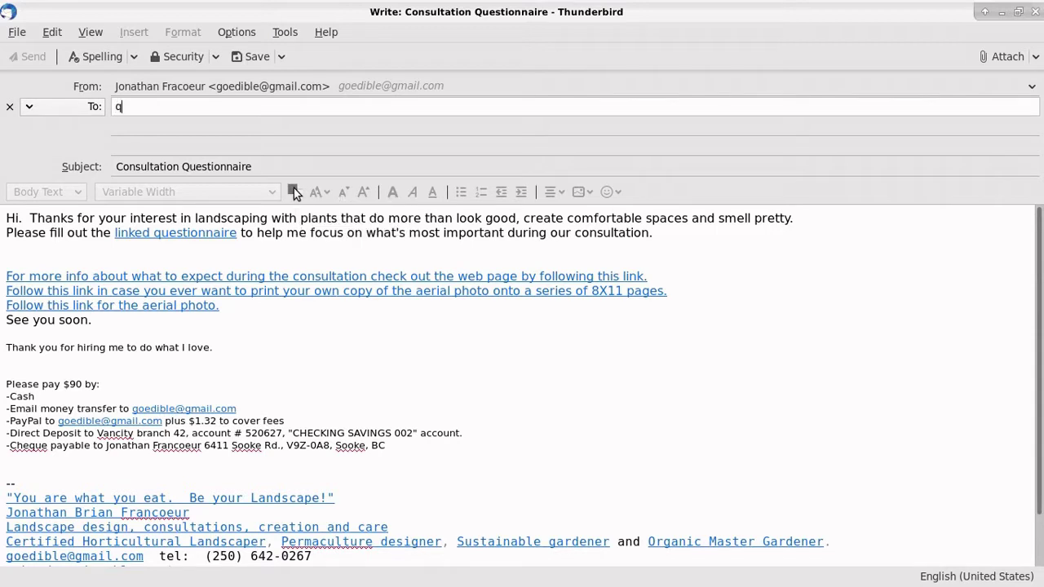
pyautogui.write('wanethan')
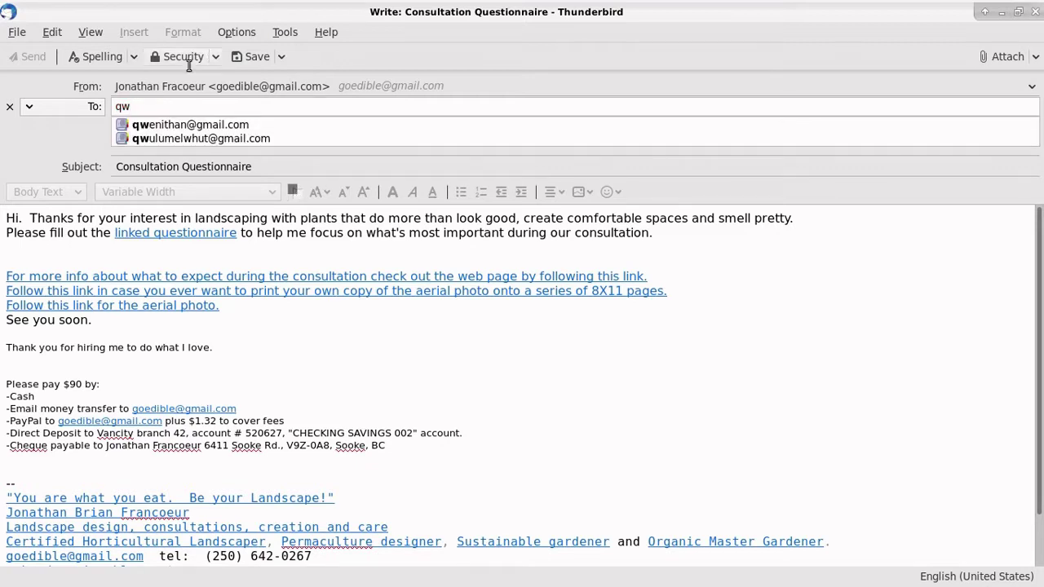
# Step: Complete the recipient address and replace 'linked questionnaire' in the body with plain-text 'attachment'
pyautogui.click(205, 125)
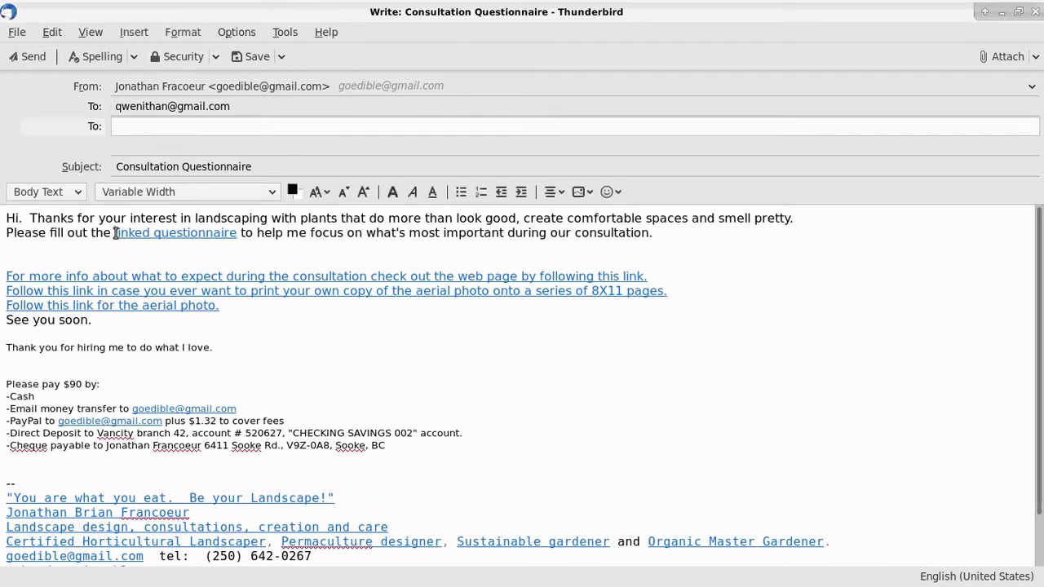
pyautogui.moveTo(116, 233); pyautogui.dragTo(237, 234)
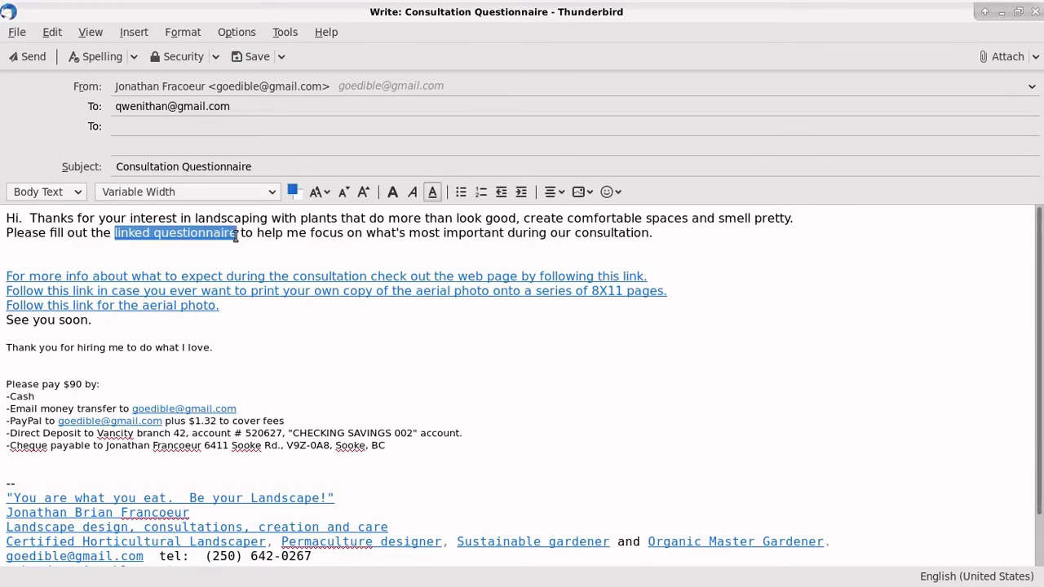
pyautogui.write('attachment')
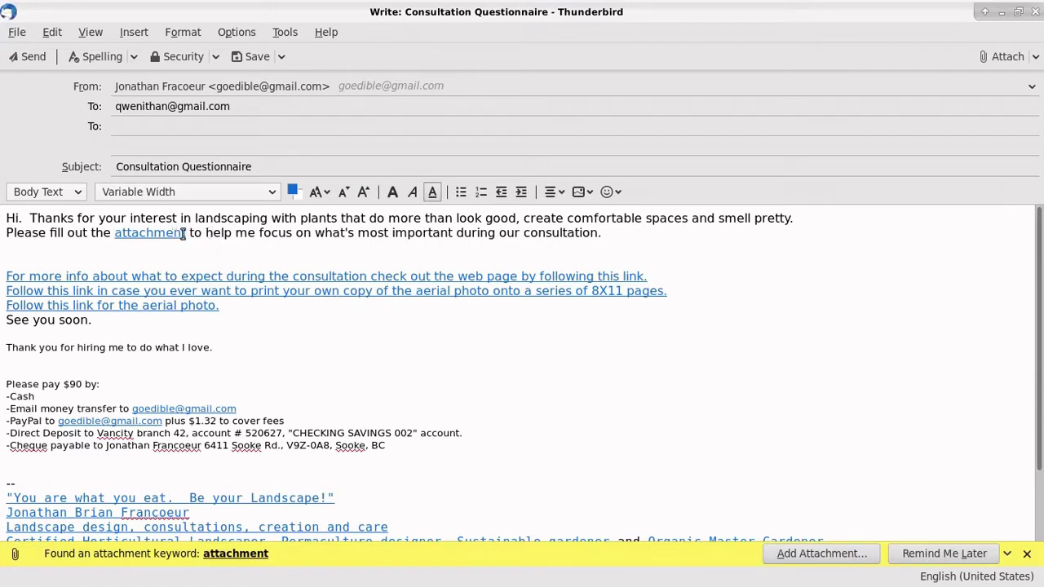
pyautogui.moveTo(185, 233); pyautogui.dragTo(117, 236)
pyautogui.press('BackSpace')
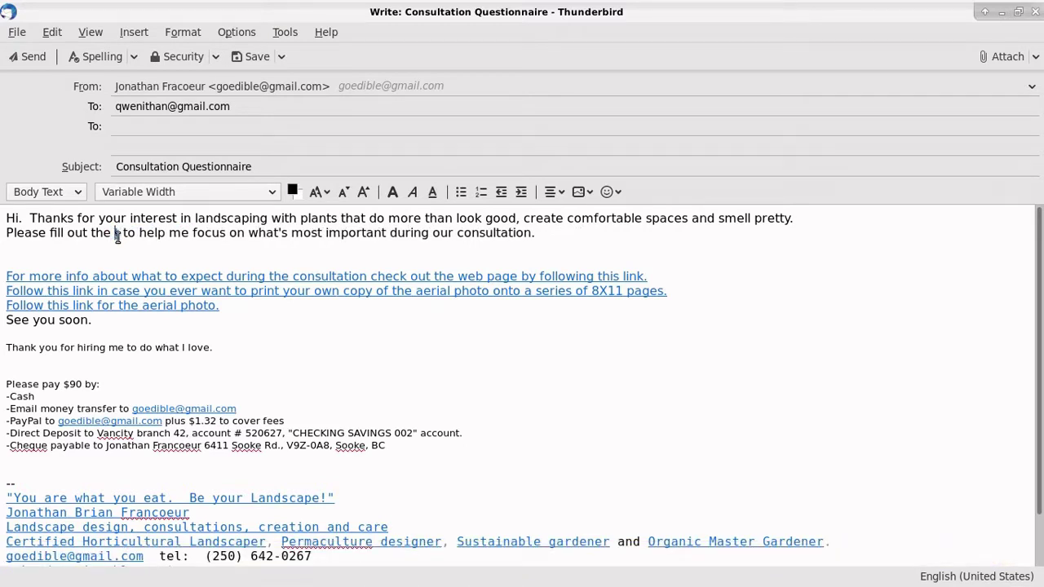
pyautogui.press('BackSpace')
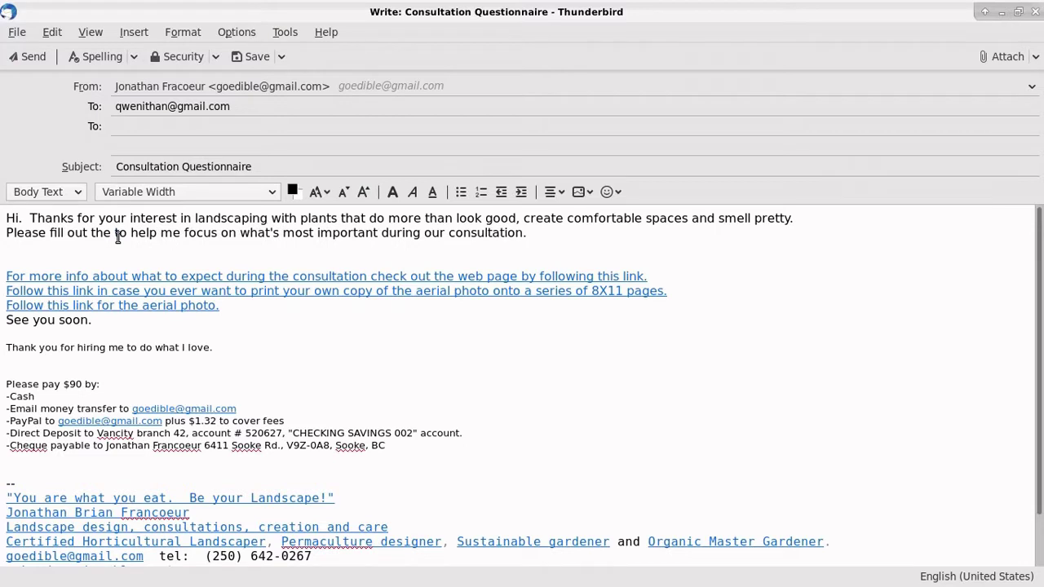
pyautogui.write('attachement')
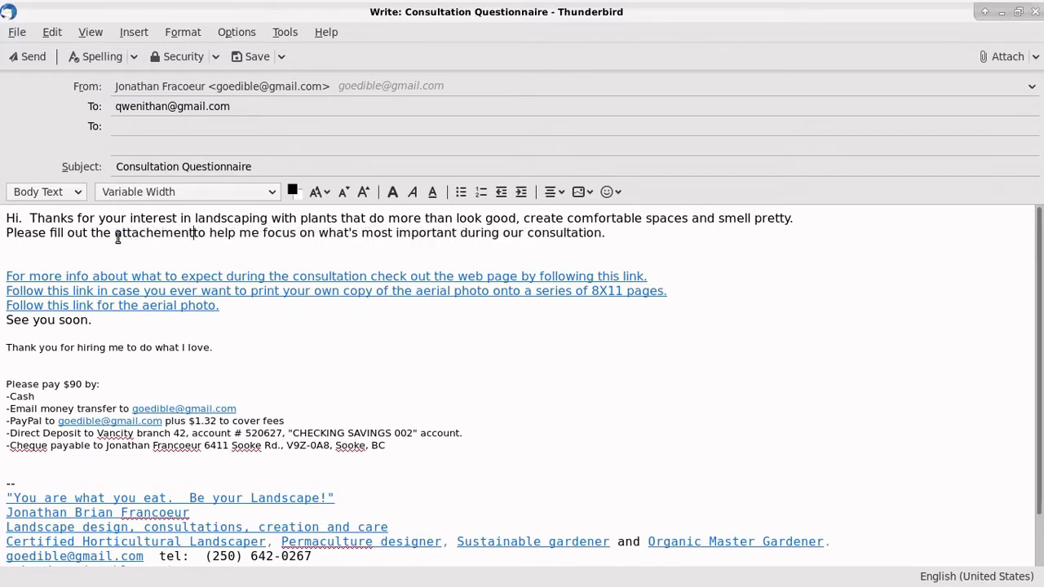
# Step: Correct 'attachement' to 'attachment' and attach Consultation Questionaire.pdf to the message
pyautogui.rightClick(160, 235)
pyautogui.click(184, 246)
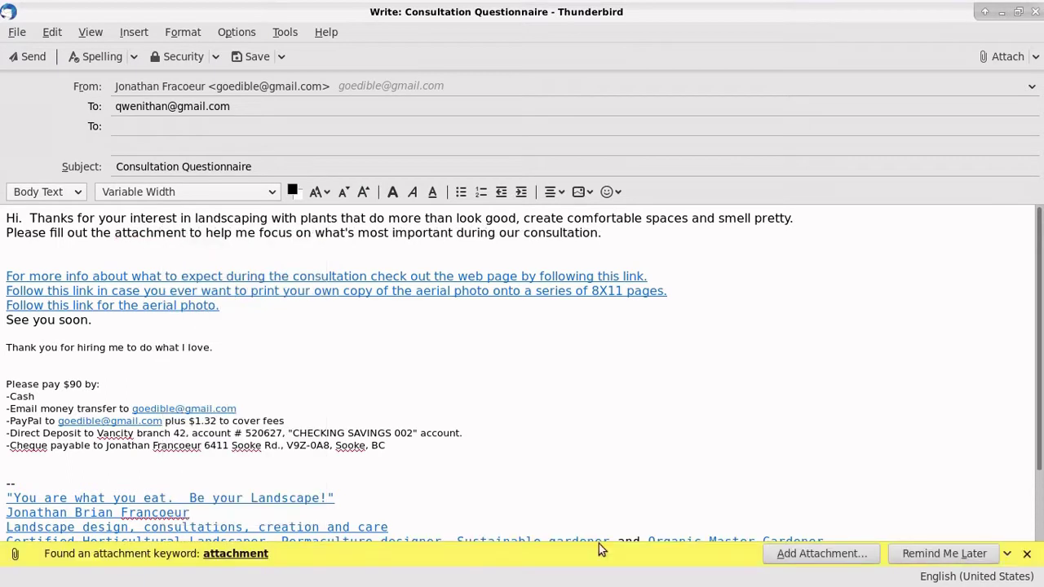
pyautogui.click(836, 562)
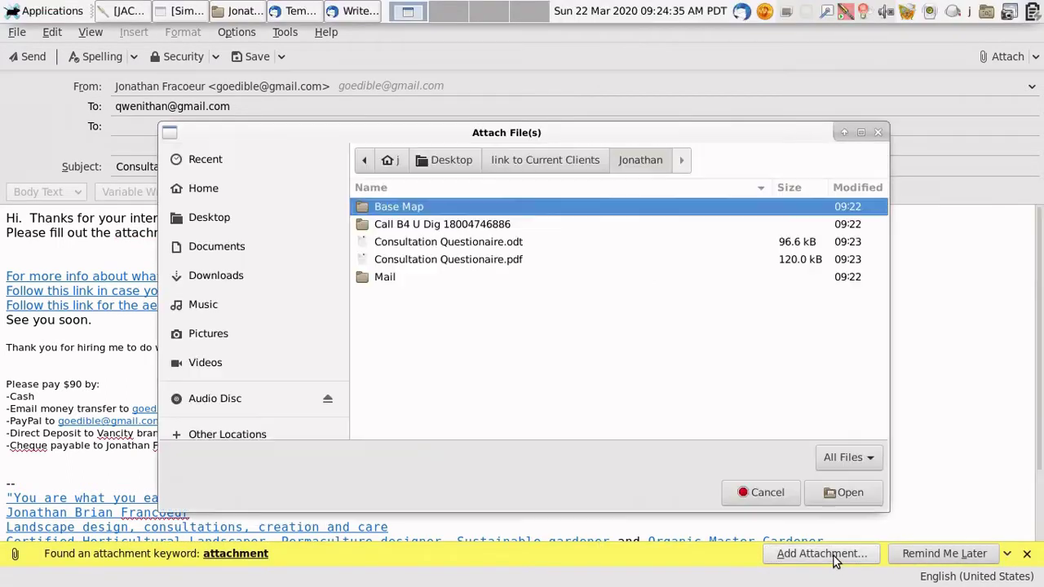
pyautogui.click(488, 261)
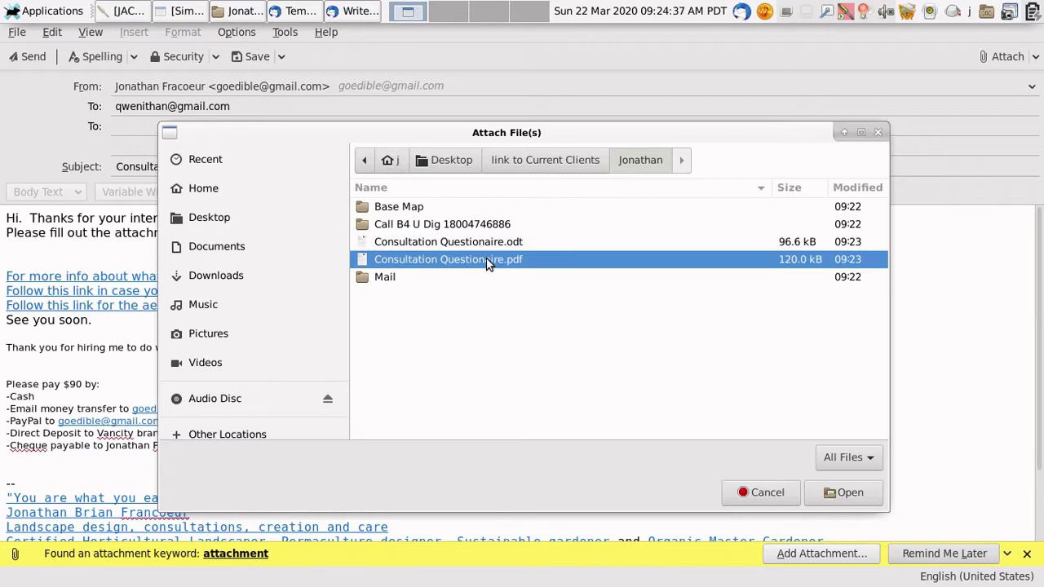
pyautogui.click(852, 492)
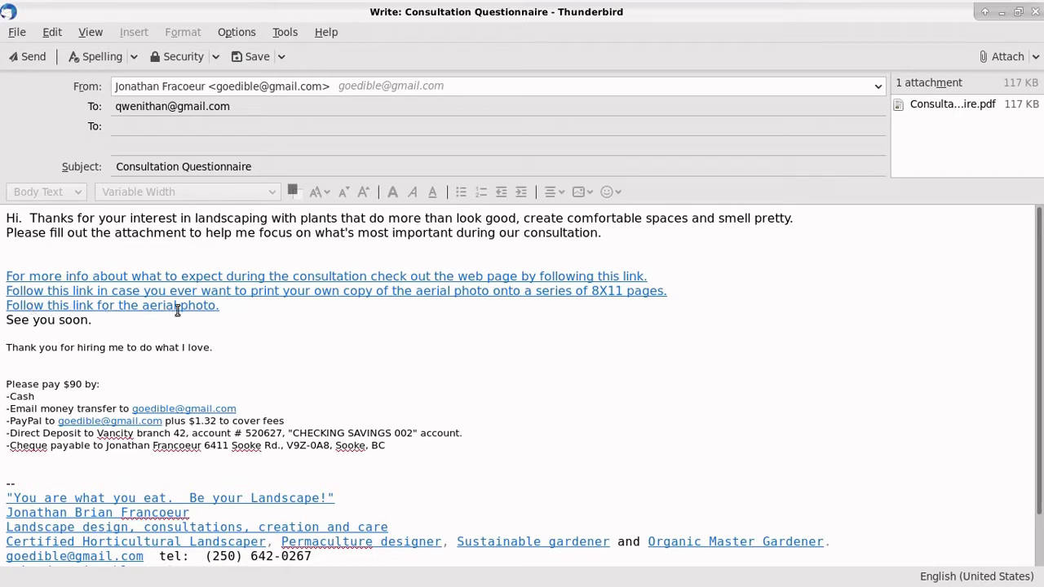
# Step: Launch Firefox and open the CRD Natural Areas Atlas from a 'crd natural areas atl' search
pyautogui.moveTo(233, 2)
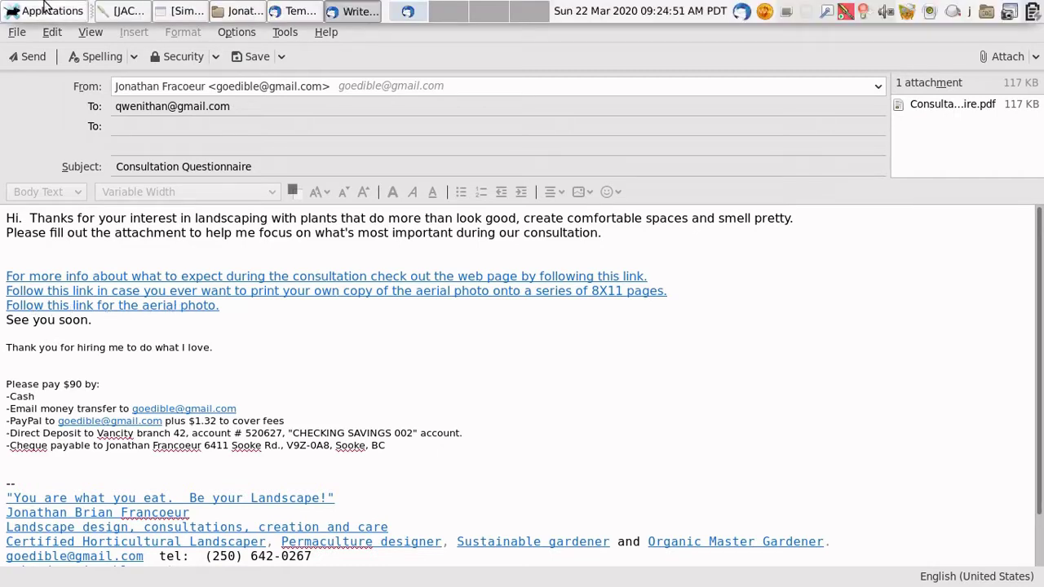
pyautogui.click(45, 10)
pyautogui.moveTo(18, 204)
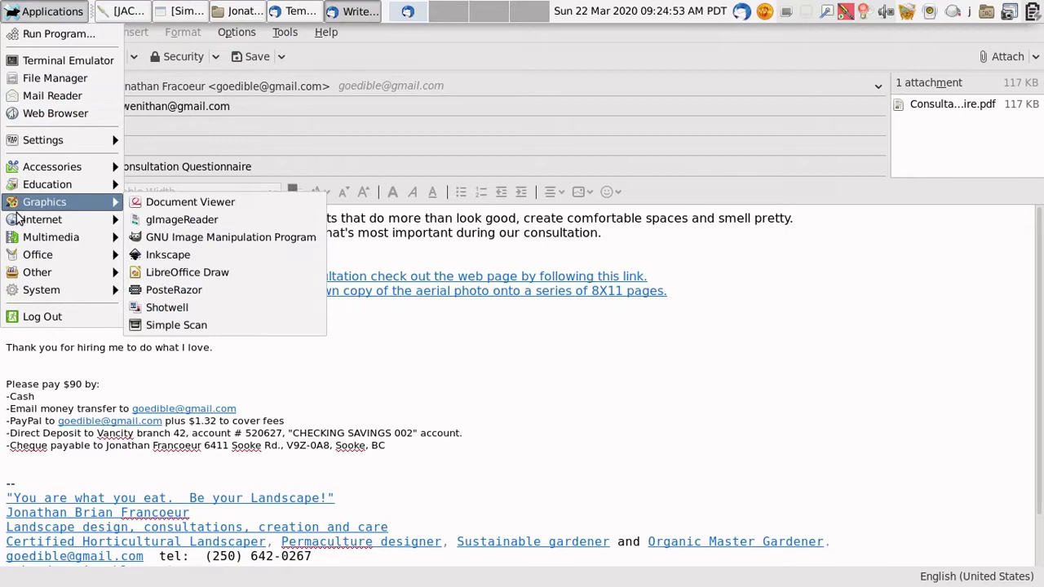
pyautogui.click(181, 236)
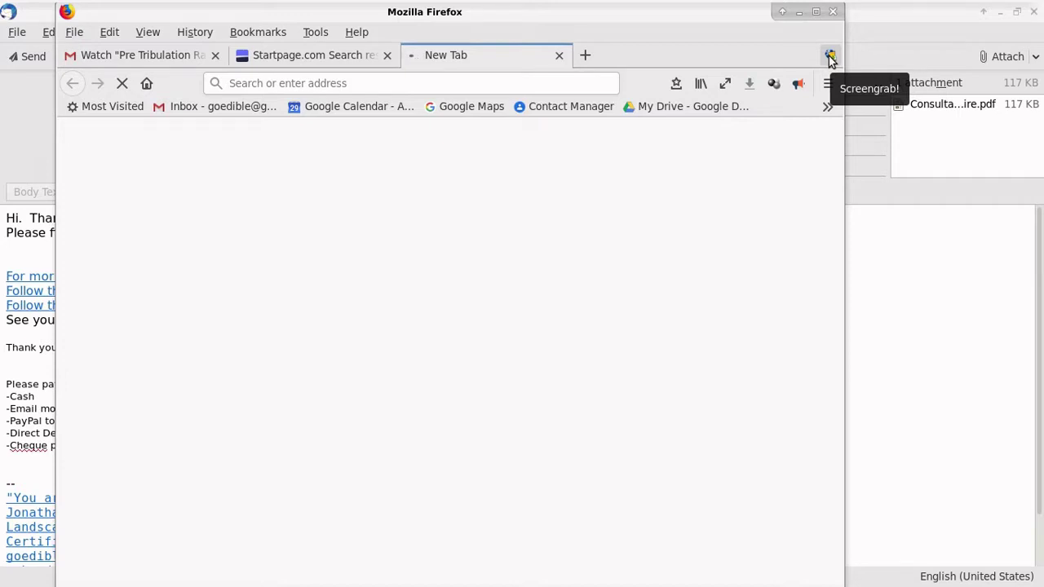
pyautogui.click(413, 85)
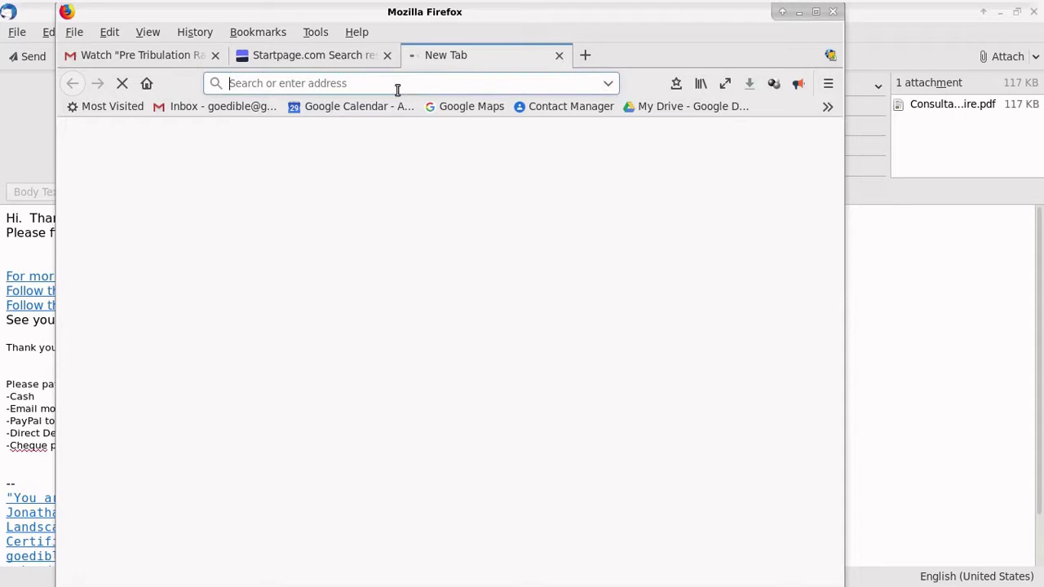
pyautogui.write('crd ')
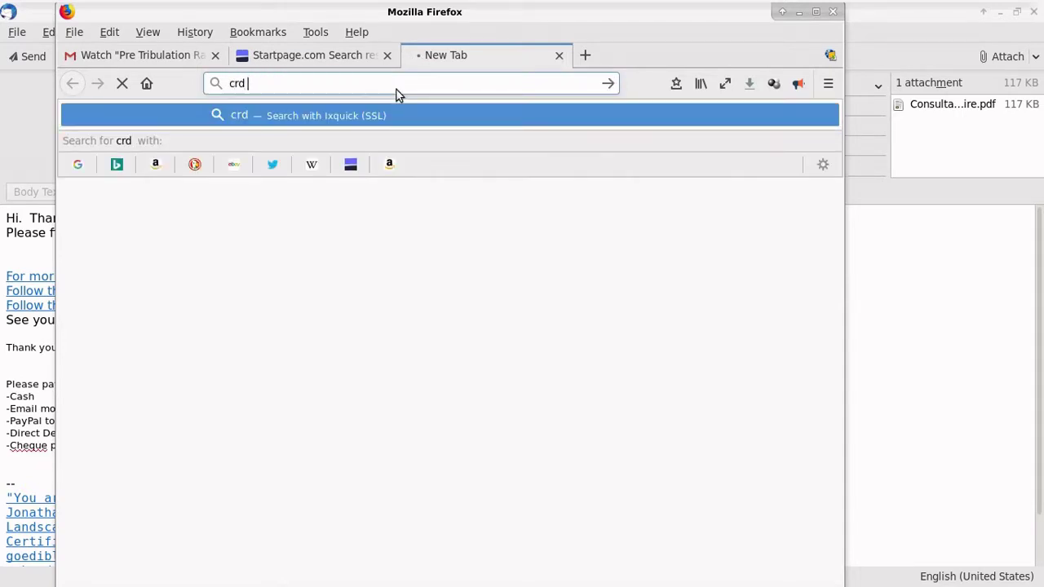
pyautogui.write('natural areas atl')
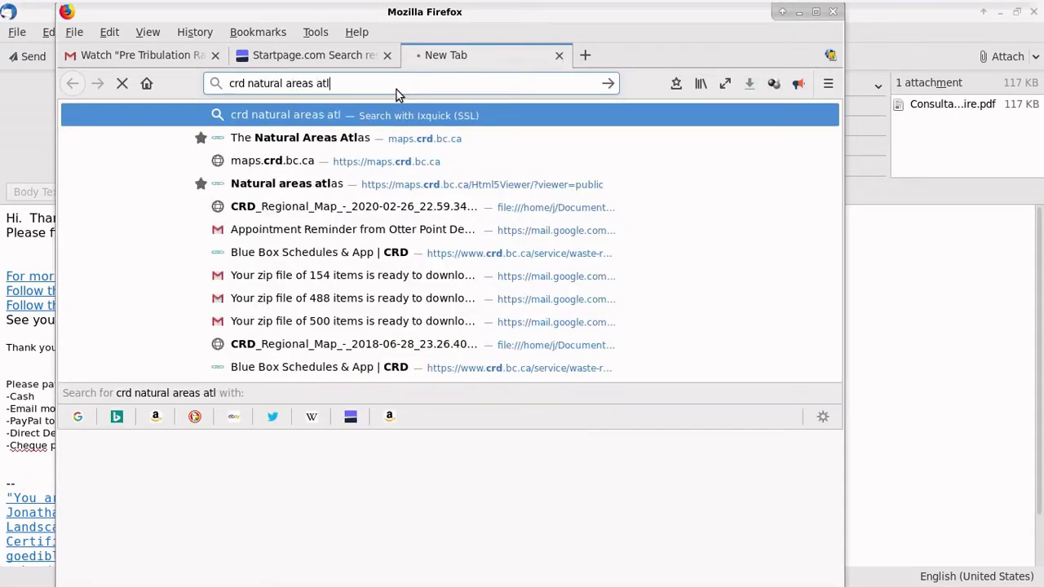
pyautogui.click(253, 138)
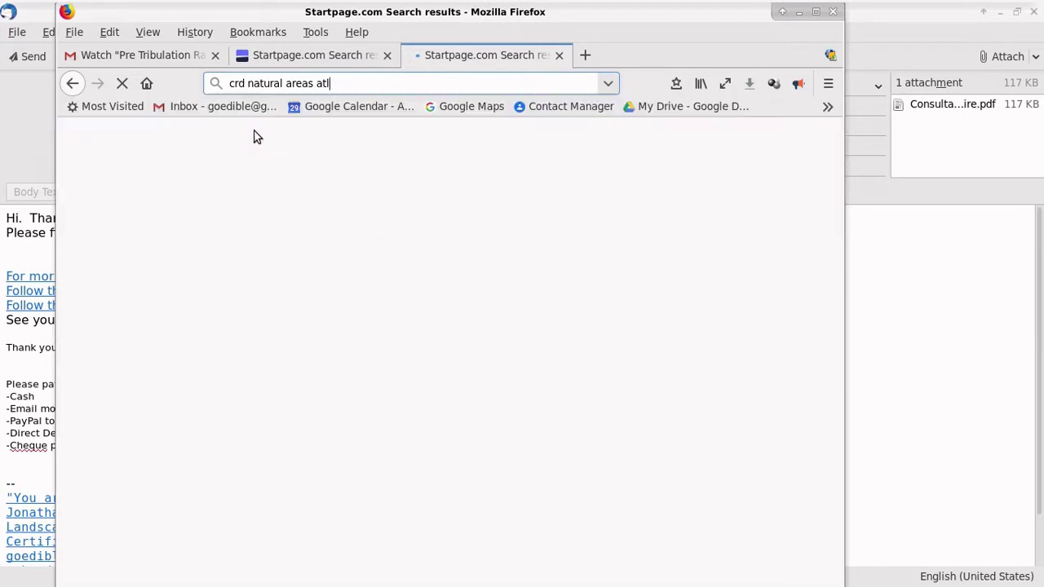
# Step: Maximize the browser and zoom the map around Sooke Basin
pyautogui.click(815, 13)
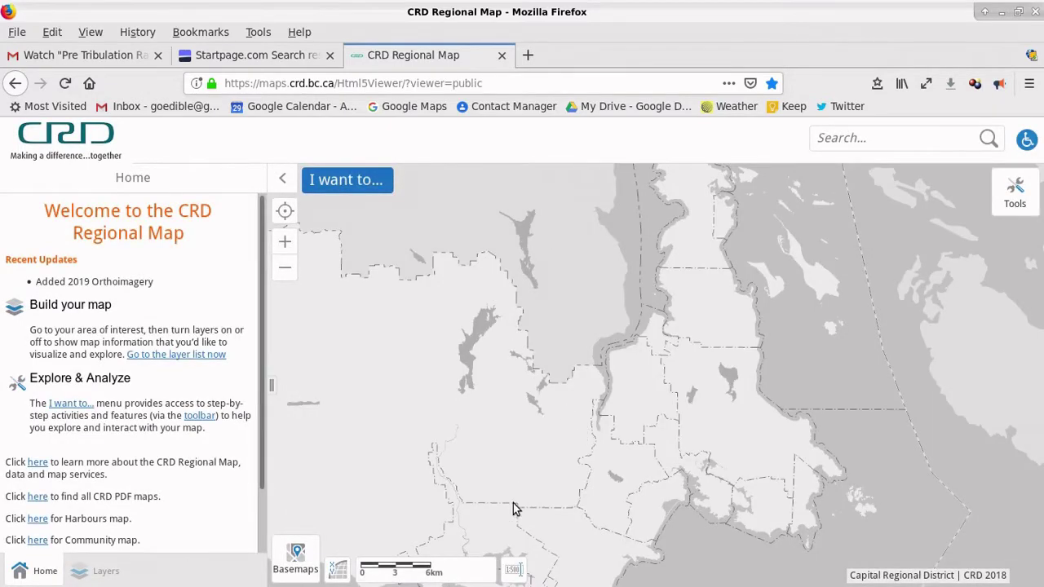
pyautogui.scroll(-2, 515, 417)
pyautogui.scroll(2, 606, 303)
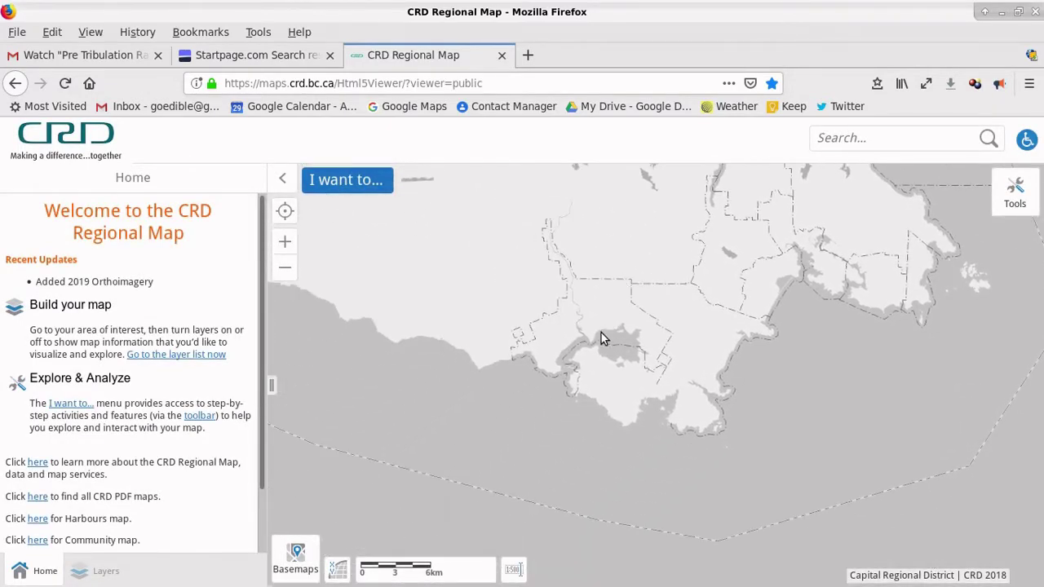
pyautogui.scroll(4, 601, 339)
pyautogui.moveTo(785, 351); pyautogui.dragTo(602, 406)
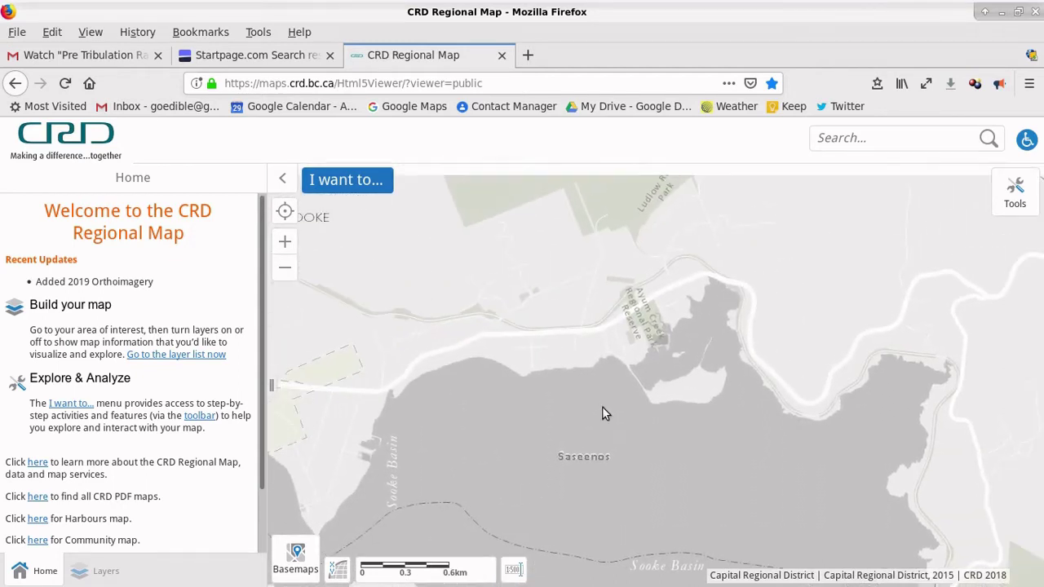
# Step: Search the client's property address, zoom in on the lot, and close the search panels
pyautogui.click(892, 137)
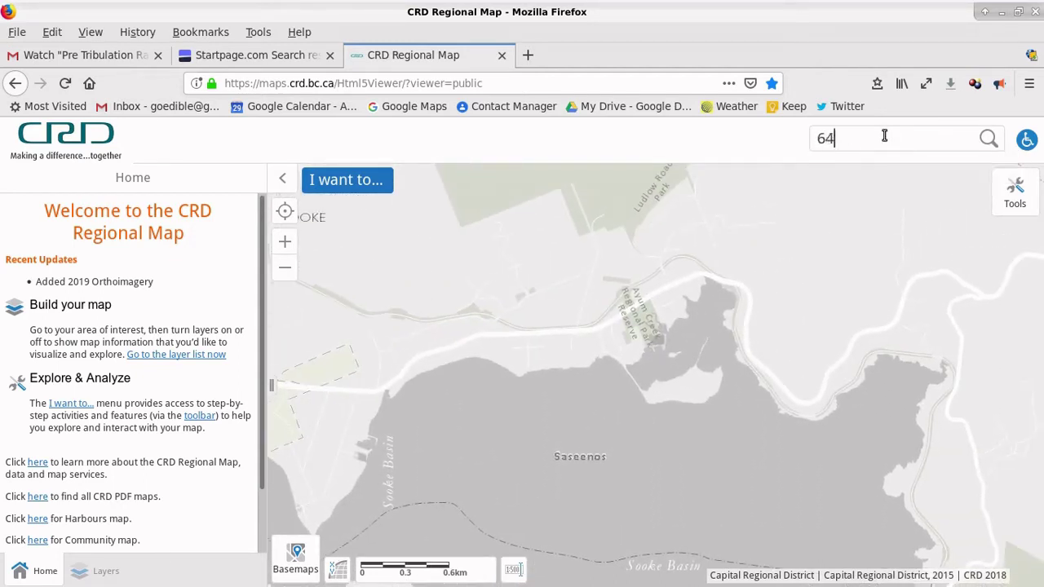
pyautogui.click(989, 139)
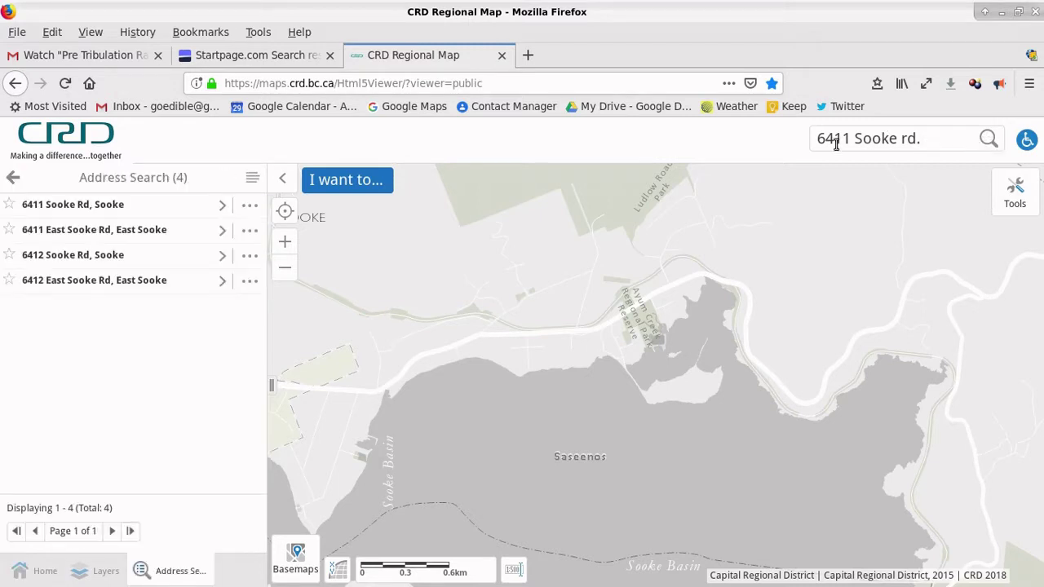
pyautogui.click(75, 207)
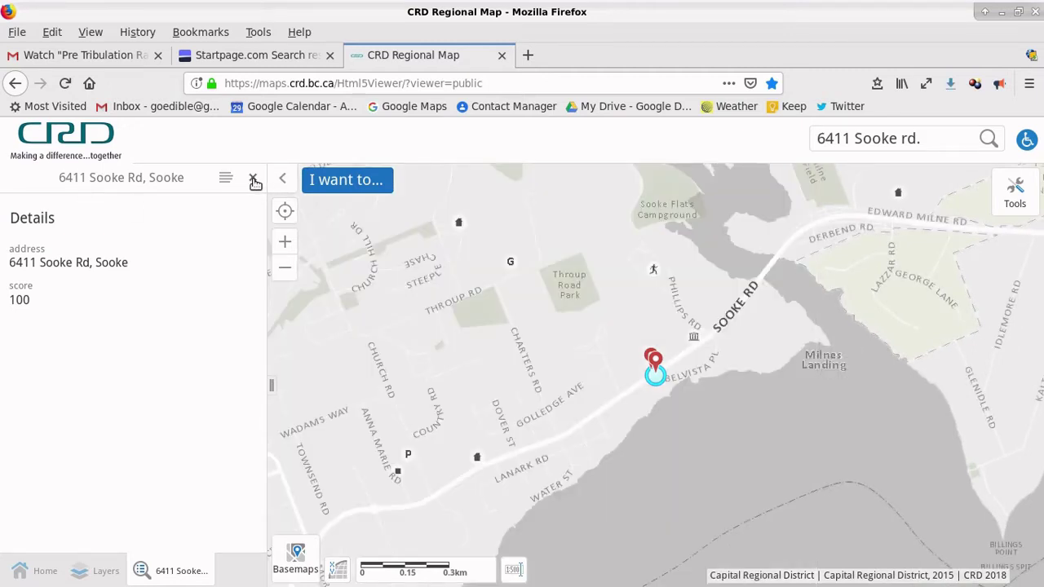
pyautogui.click(254, 180)
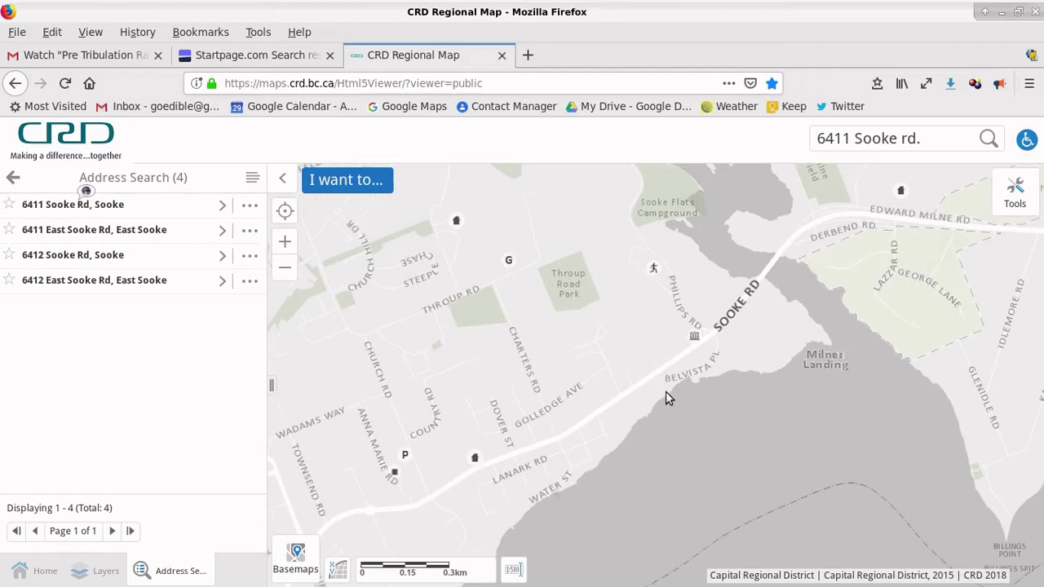
pyautogui.scroll(5, 665, 391)
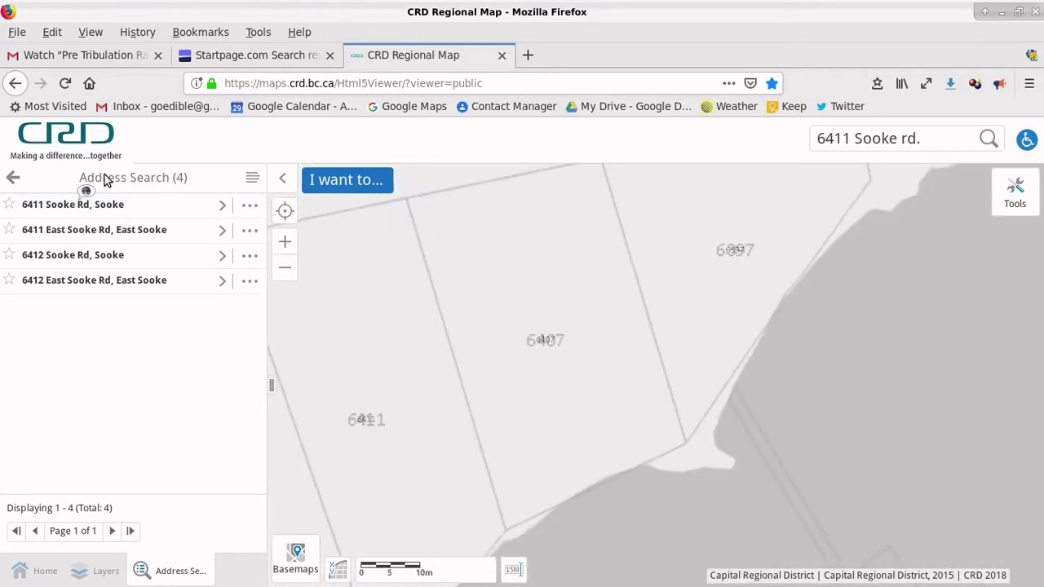
pyautogui.click(12, 178)
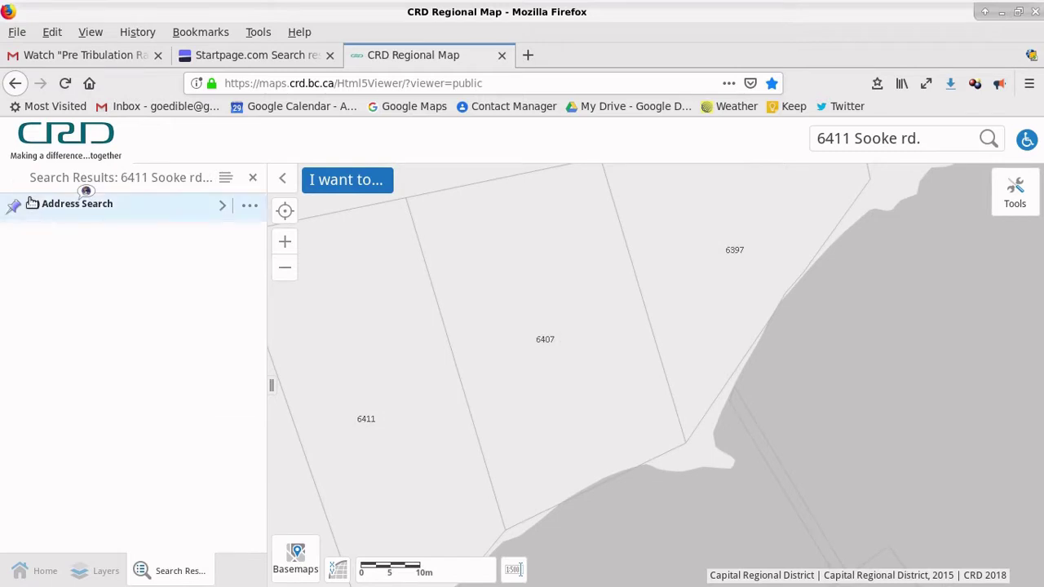
pyautogui.click(254, 179)
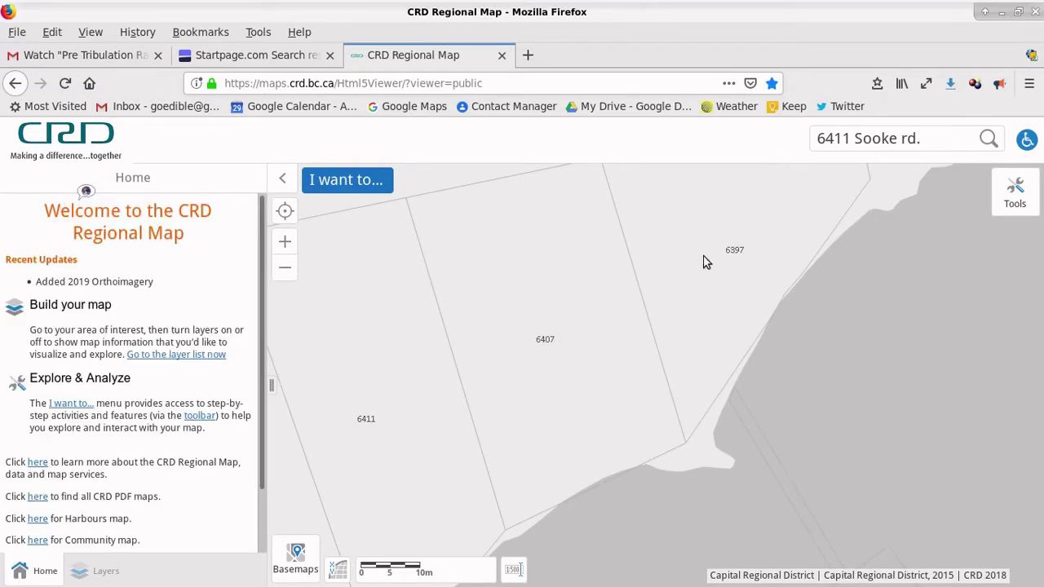
# Step: Recentre the client's lot and resize the map window to sit beside the Thunderbird draft
pyautogui.moveTo(360, 424); pyautogui.dragTo(657, 385)
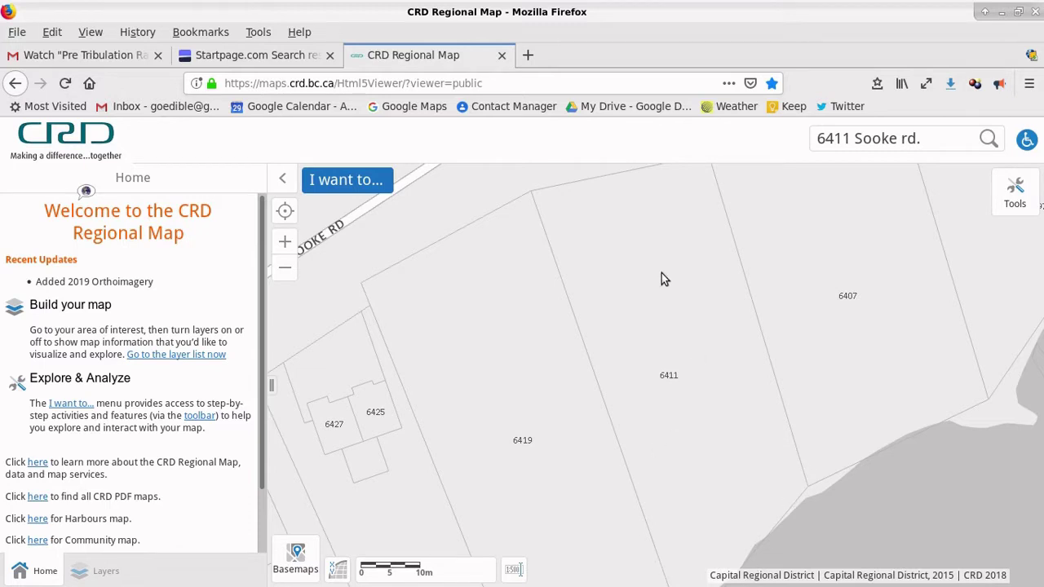
pyautogui.moveTo(671, 276); pyautogui.dragTo(667, 292)
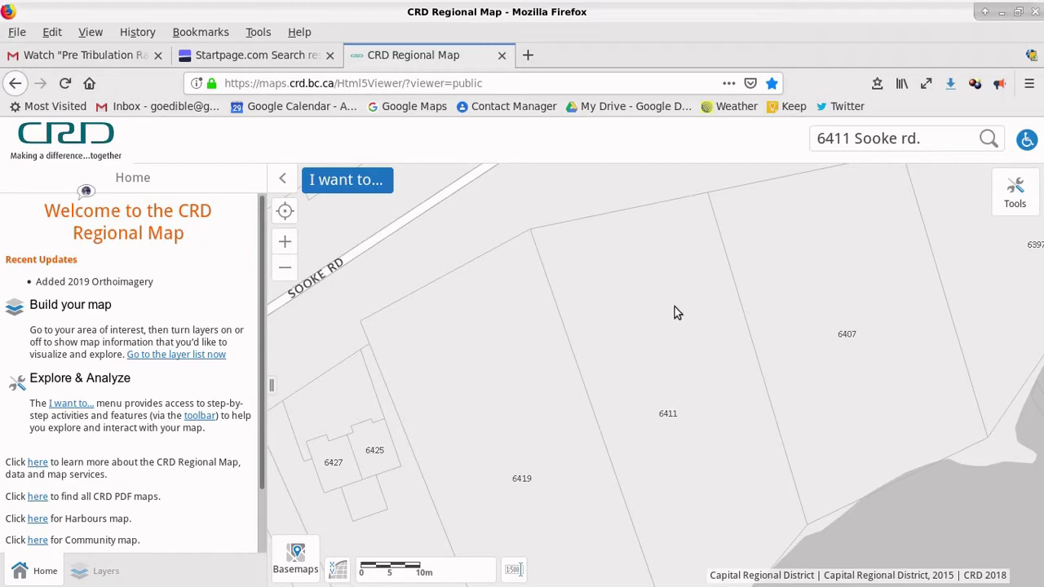
pyautogui.moveTo(658, 495); pyautogui.dragTo(664, 217)
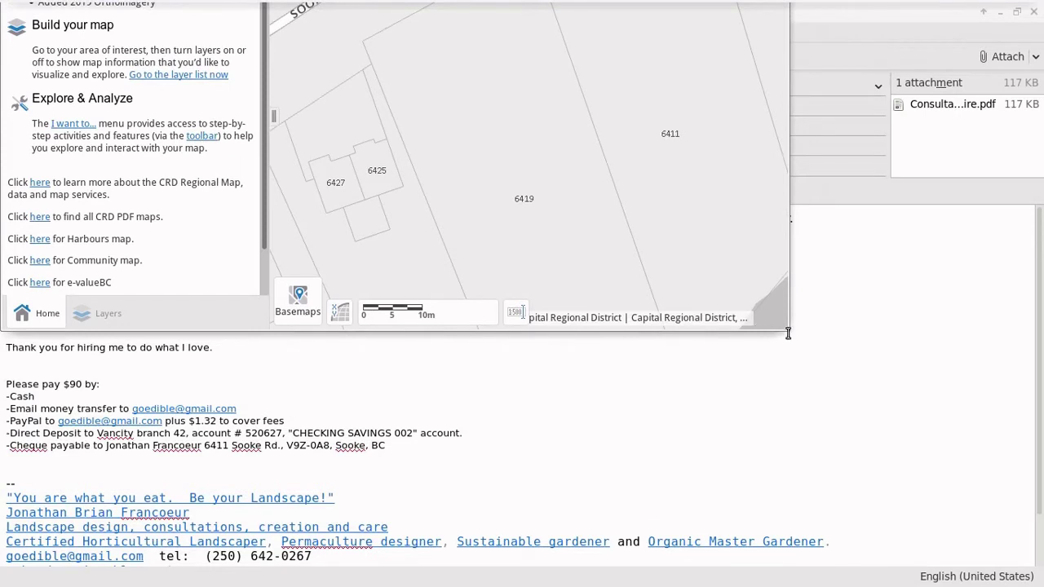
pyautogui.moveTo(787, 333); pyautogui.dragTo(900, 479)
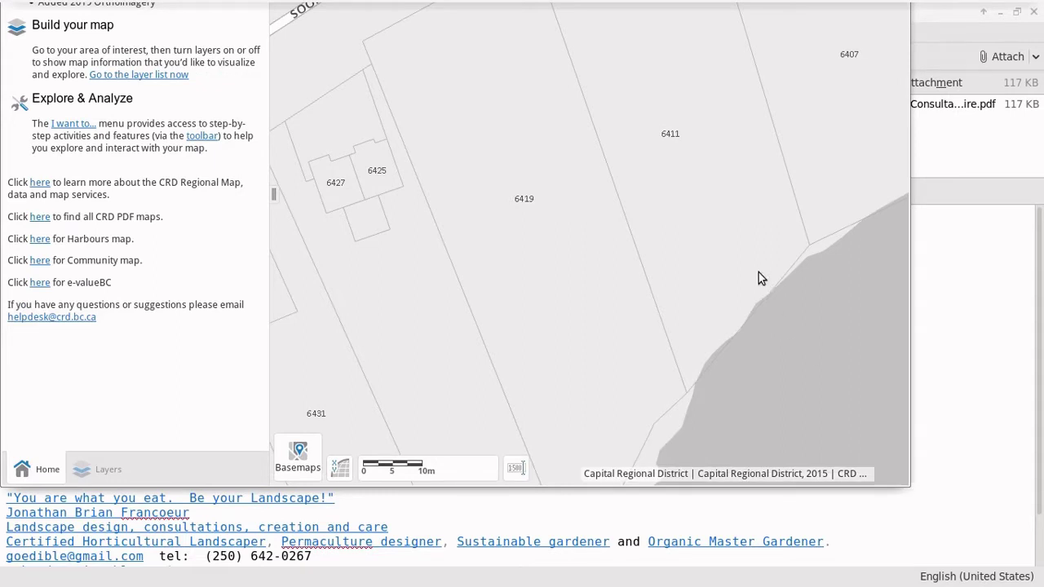
pyautogui.moveTo(713, 88); pyautogui.dragTo(502, 199)
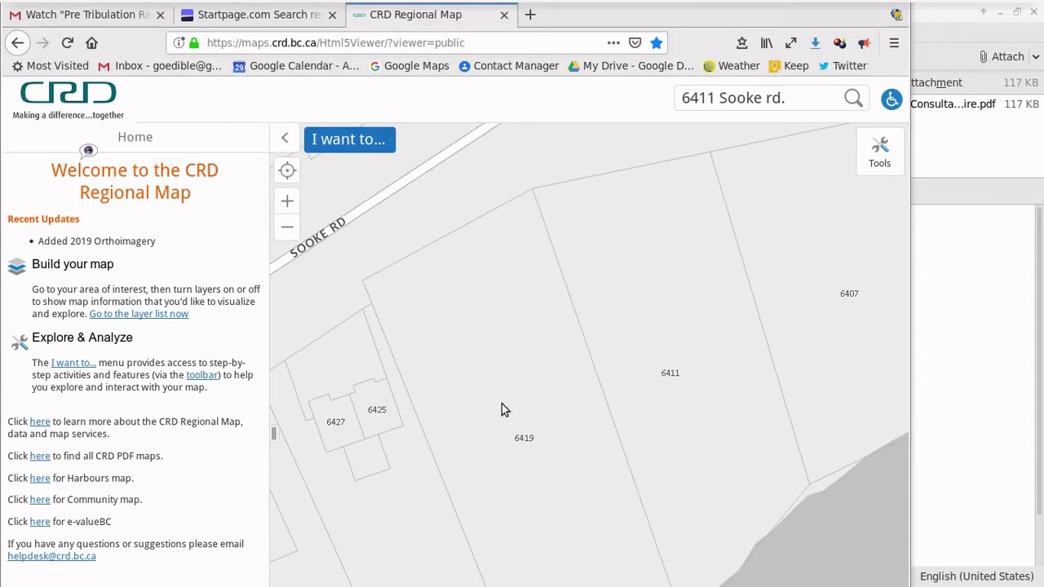
# Step: Turn on the 2019 Imagery and PropertiesImagery layers, then hide the side panel and go full-screen
pyautogui.click(335, 145)
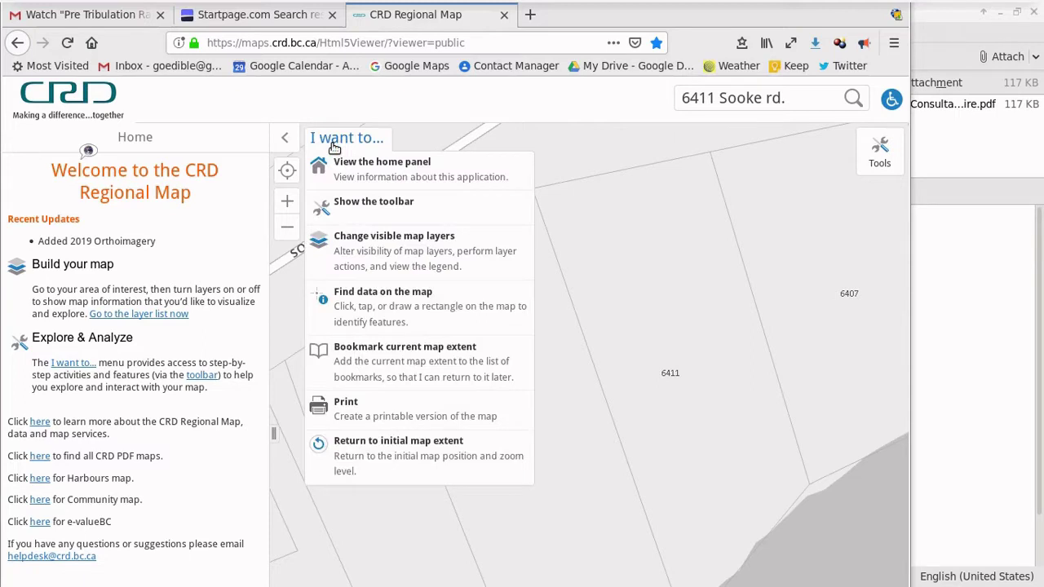
pyautogui.click(360, 242)
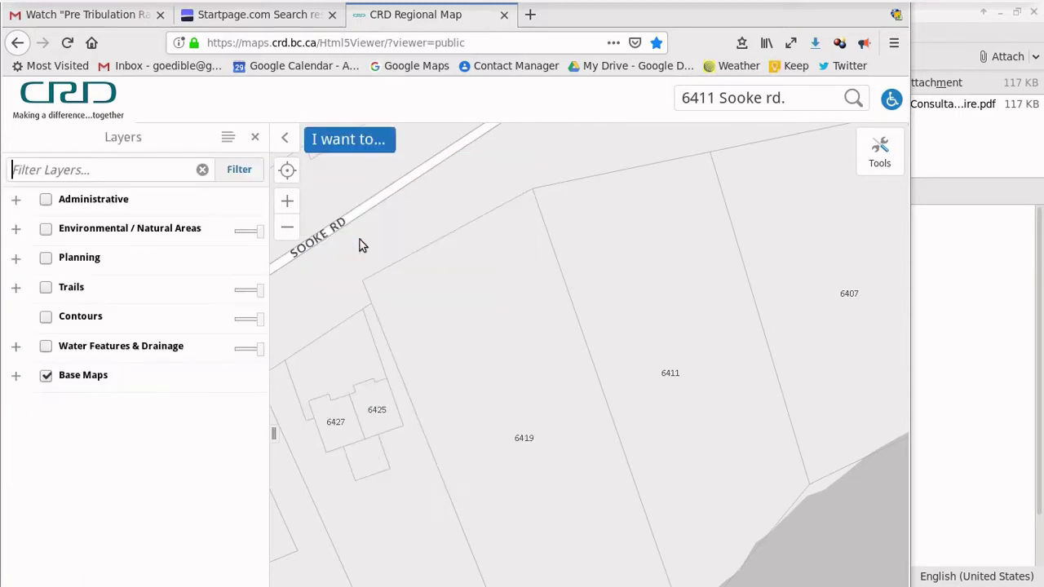
pyautogui.click(16, 375)
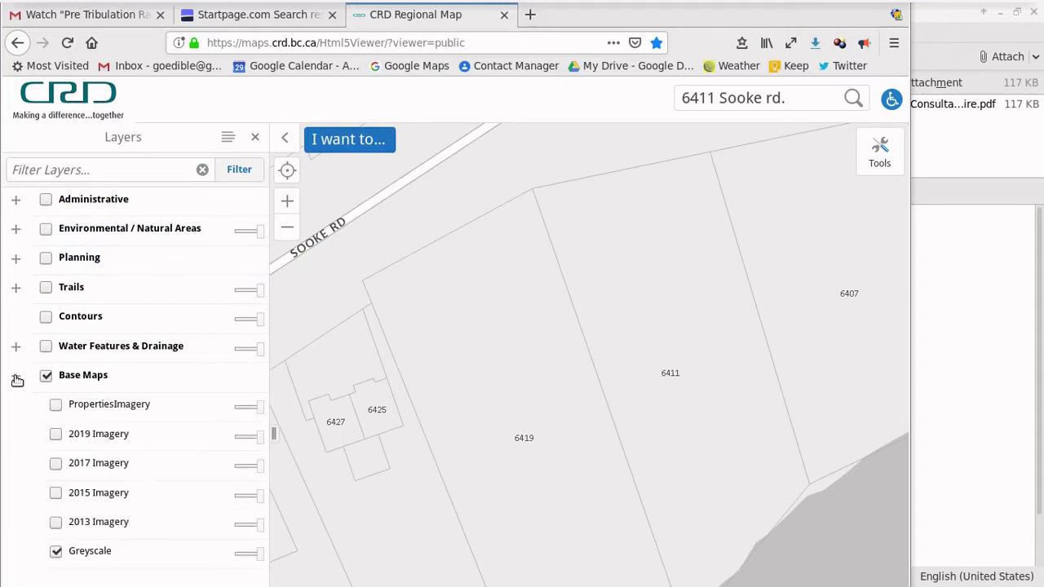
pyautogui.click(55, 435)
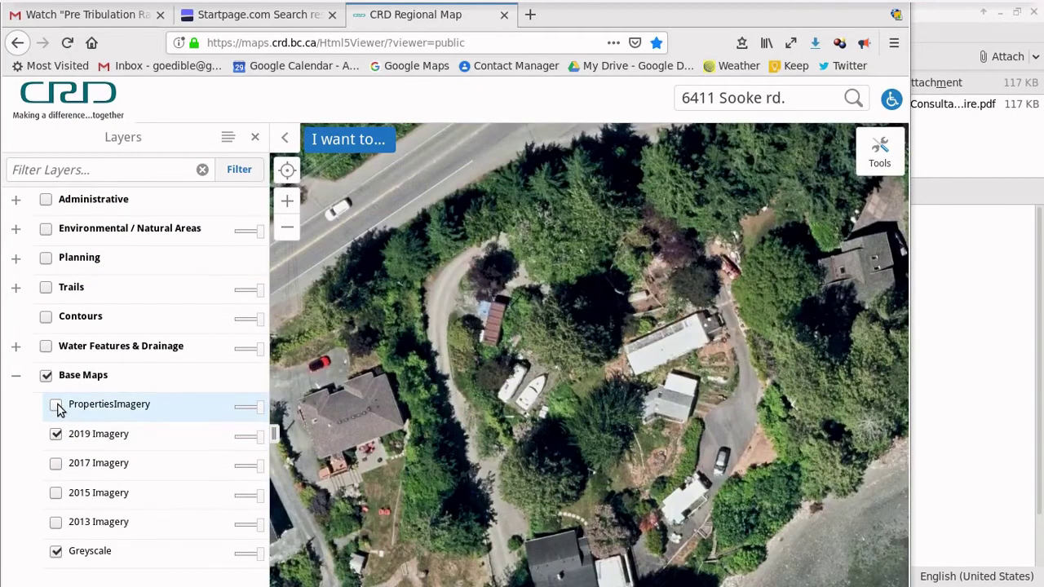
pyautogui.click(56, 406)
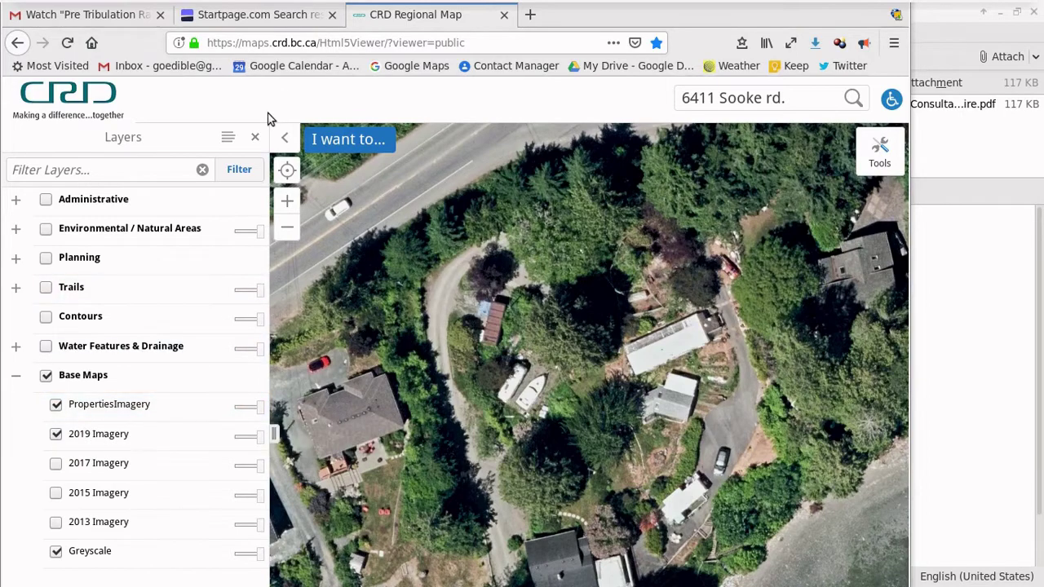
pyautogui.click(256, 140)
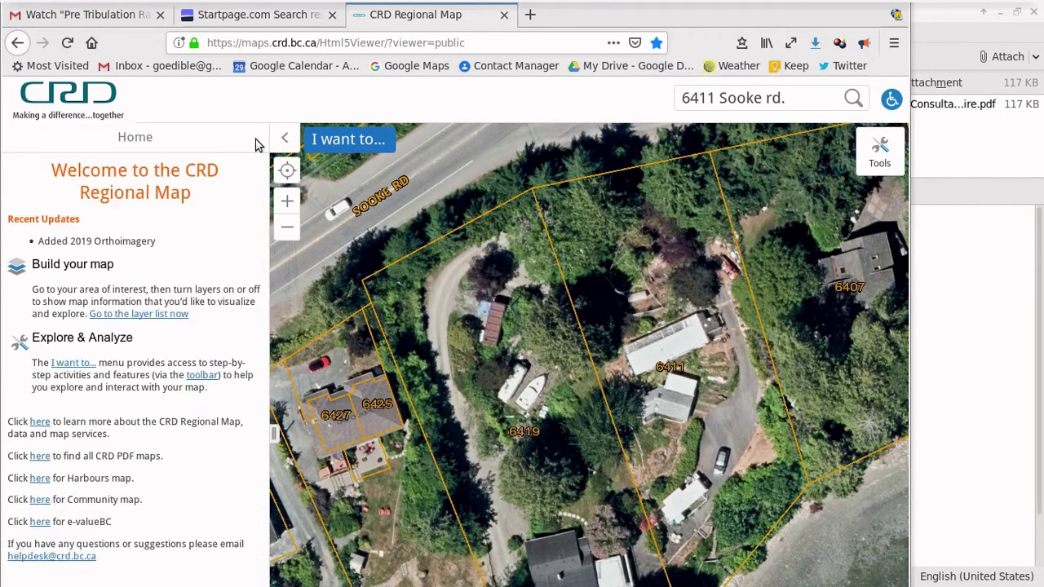
pyautogui.click(284, 144)
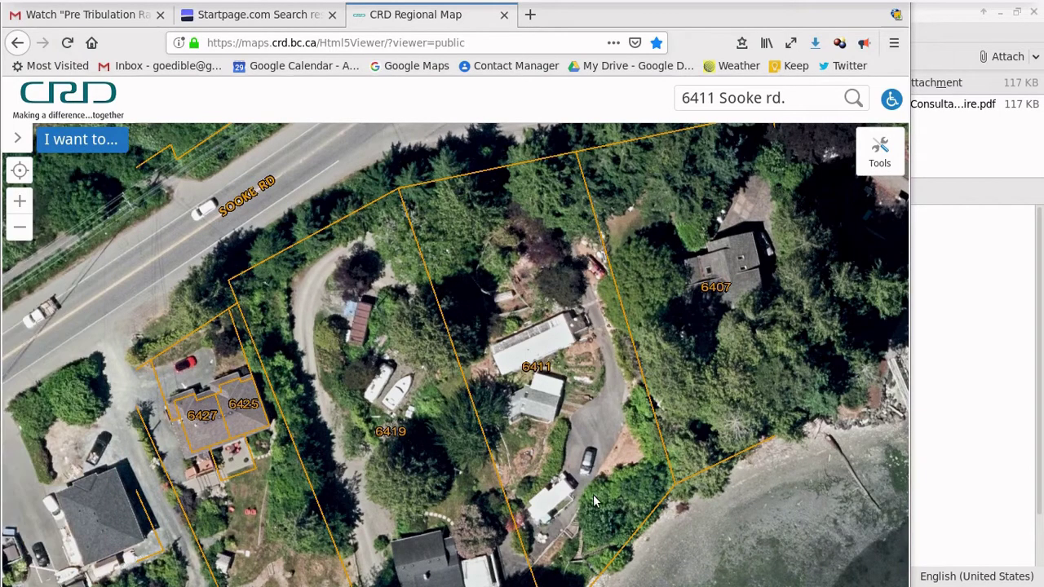
pyautogui.press('F11')
pyautogui.press('F11')
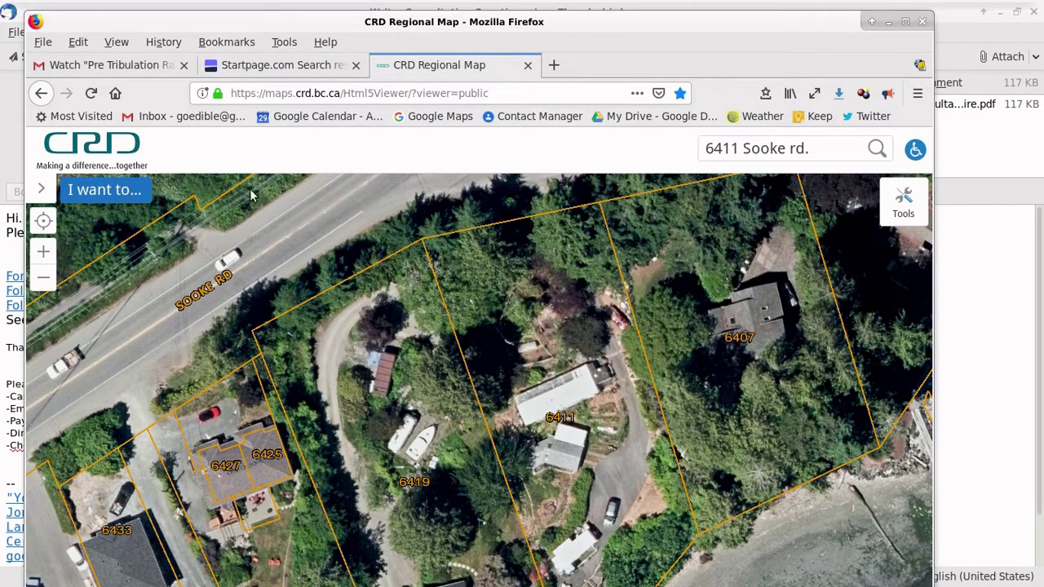
# Step: Save a complete-page Screengrab PNG of the map into Desktop > Current Clients > client > Base Map
pyautogui.click(920, 66)
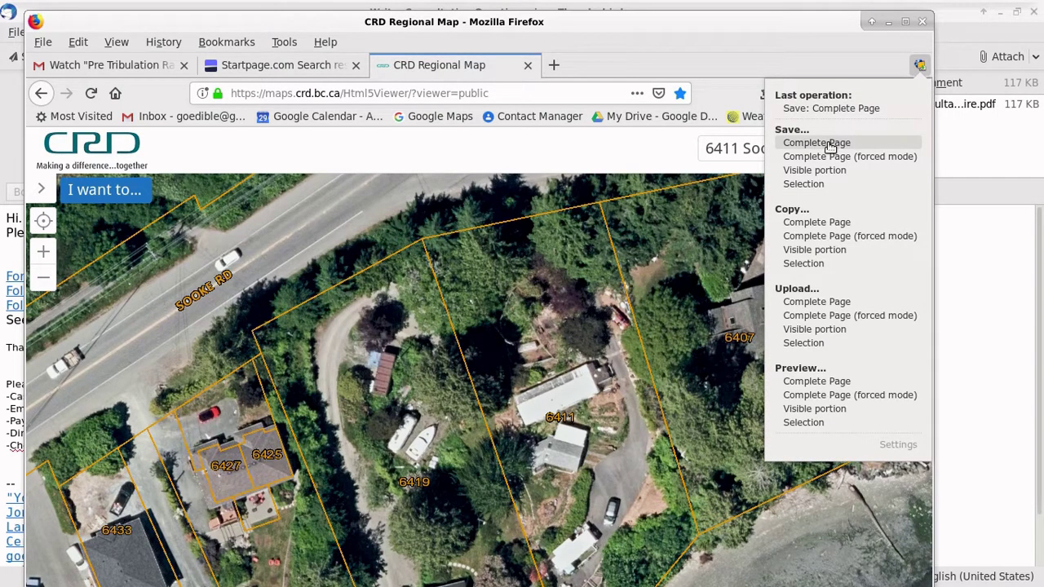
pyautogui.click(830, 143)
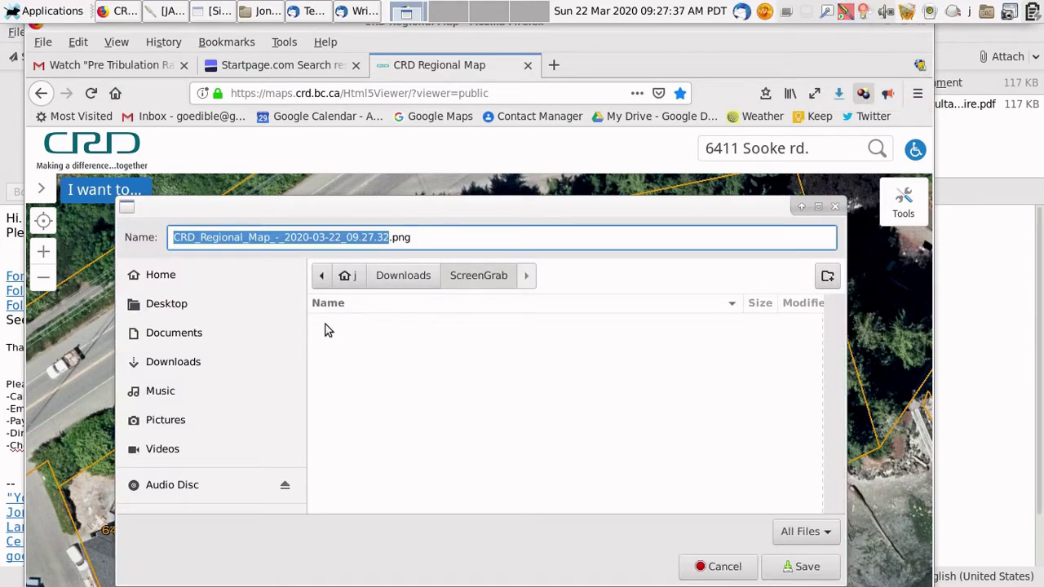
pyautogui.click(160, 309)
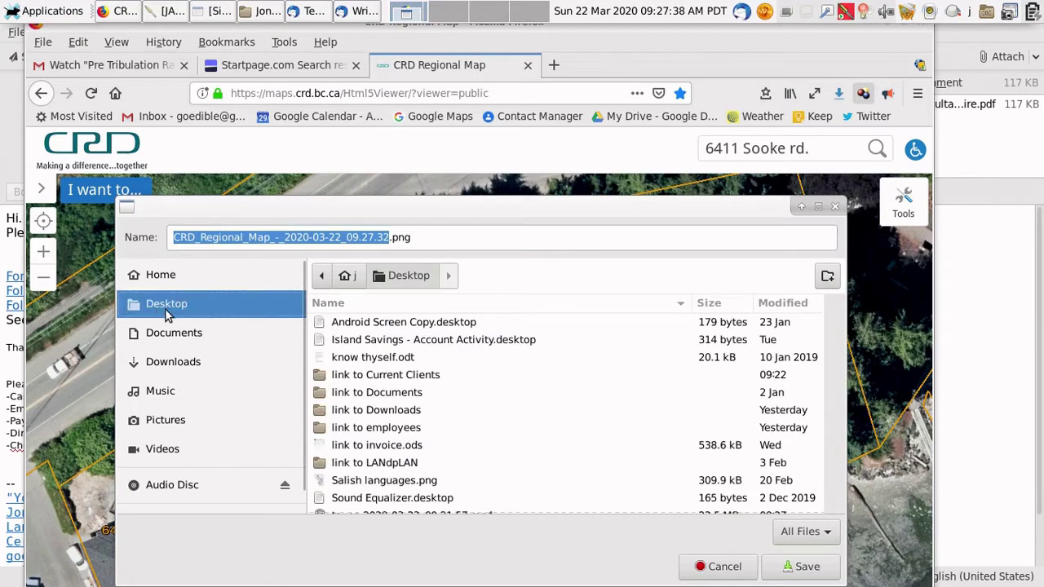
pyautogui.click(387, 379)
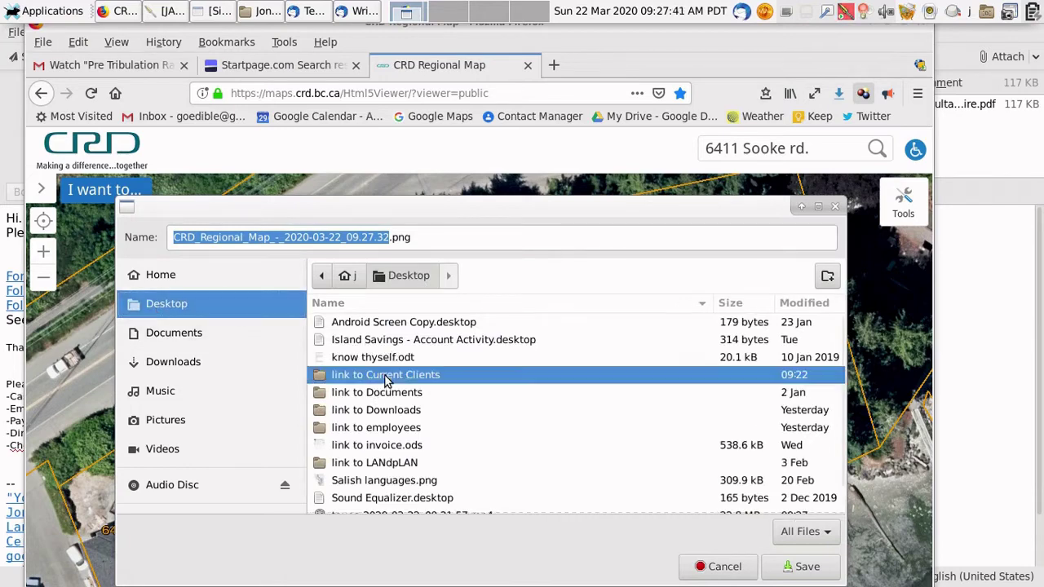
pyautogui.doubleClick(386, 380)
pyautogui.scroll(-8, 371, 408)
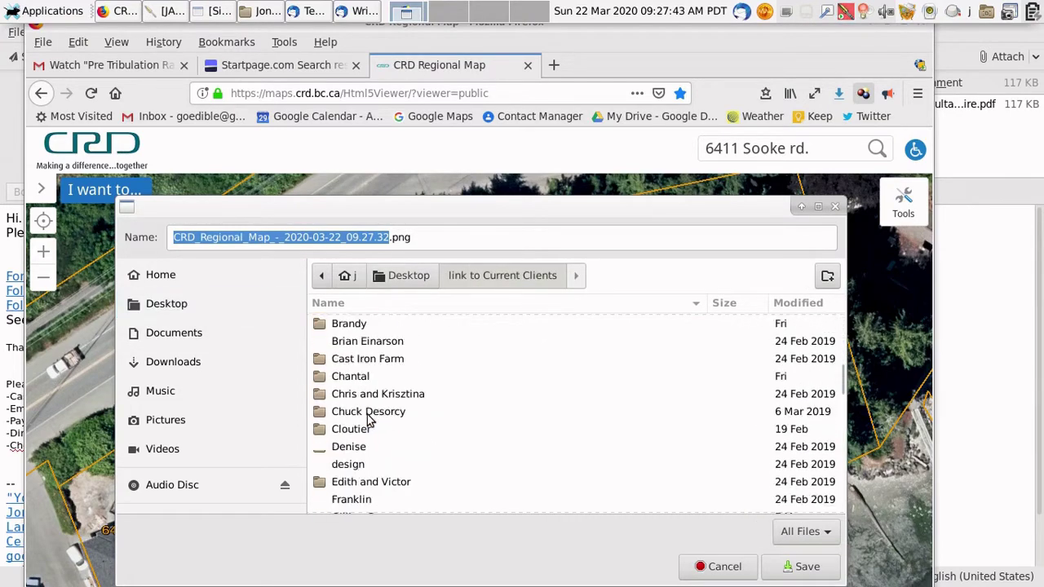
pyautogui.scroll(-5, 367, 418)
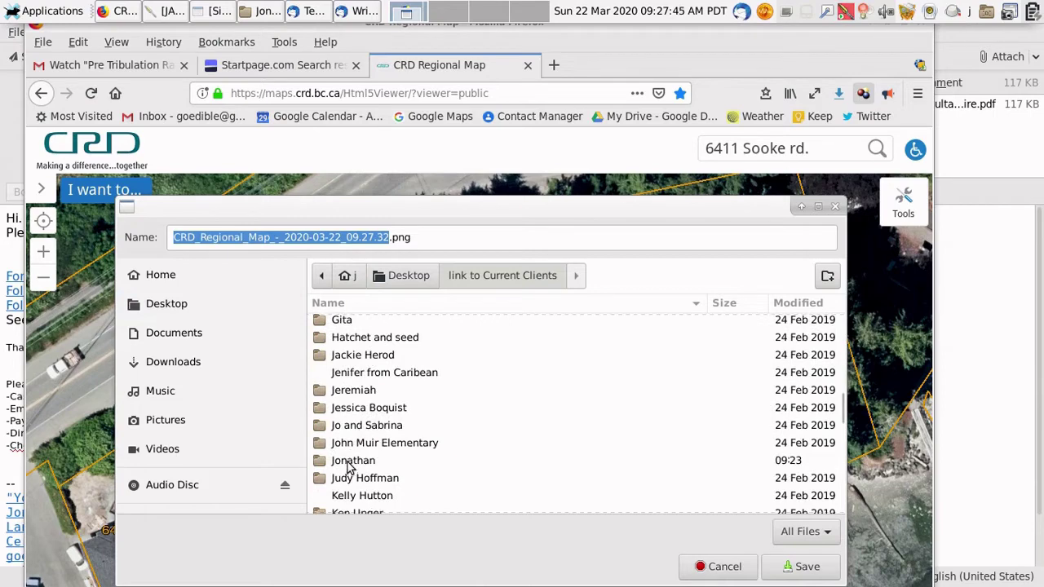
pyautogui.doubleClick(352, 462)
pyautogui.doubleClick(364, 323)
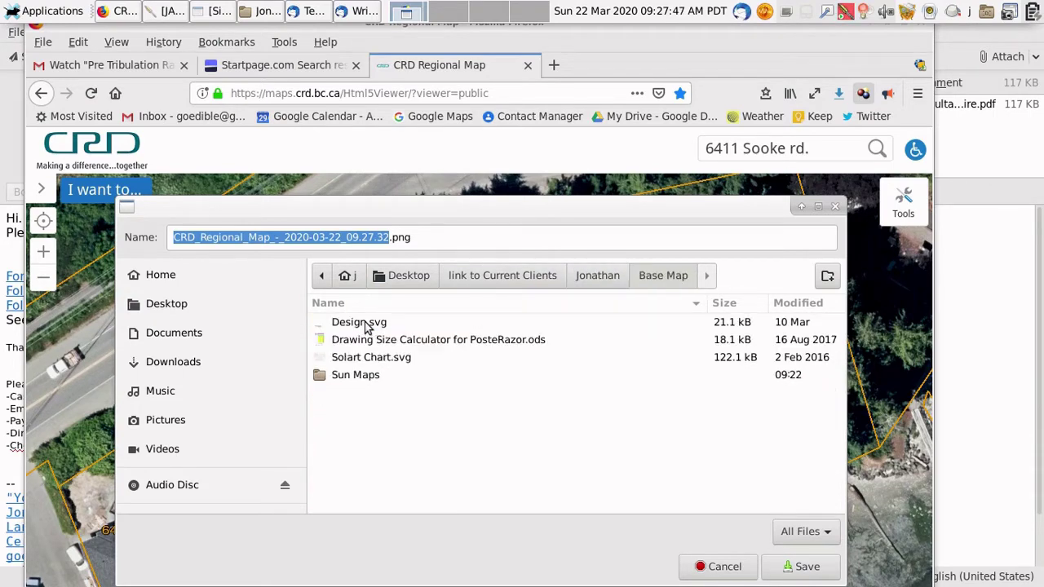
pyautogui.click(806, 566)
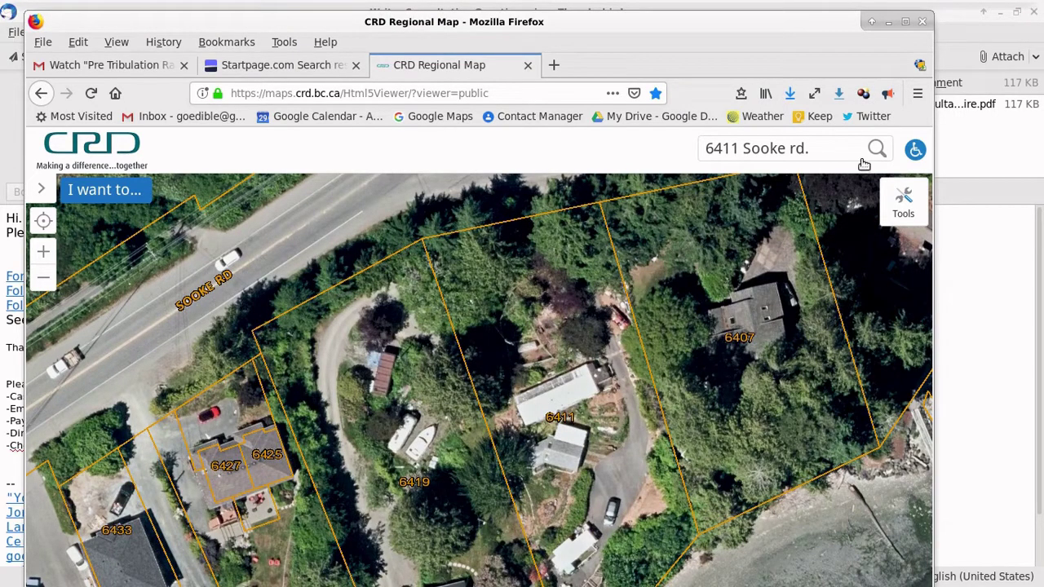
# Step: Close the Firefox map window and launch Google Chrome from the Applications > Internet menu
pyautogui.click(921, 21)
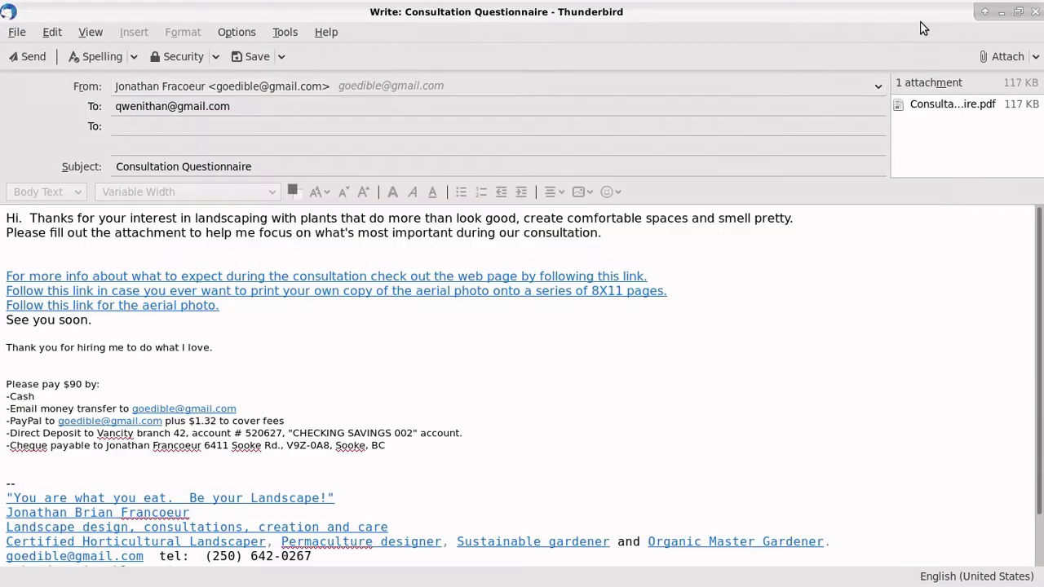
pyautogui.click(27, 12)
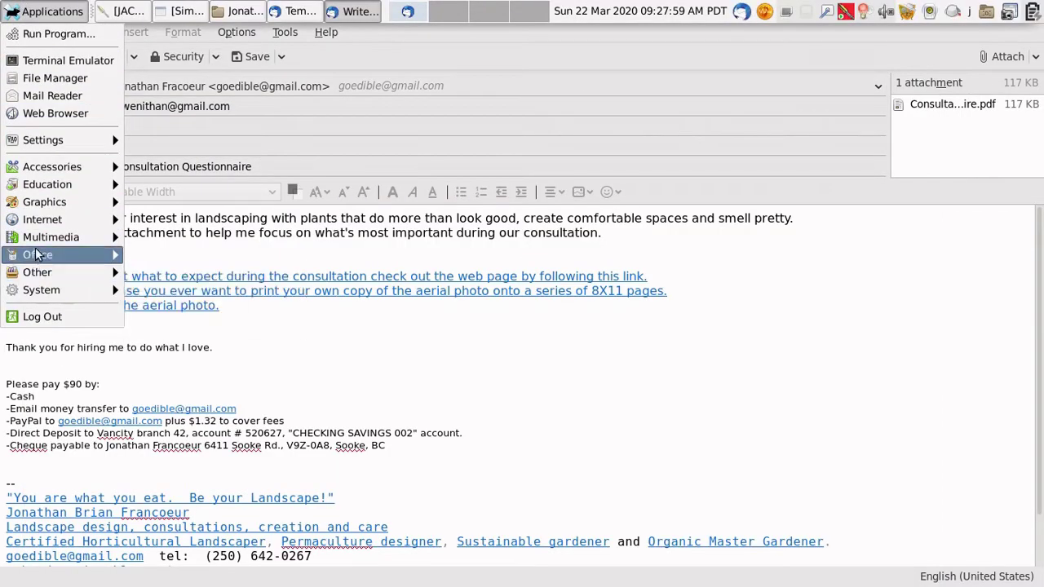
pyautogui.moveTo(44, 207)
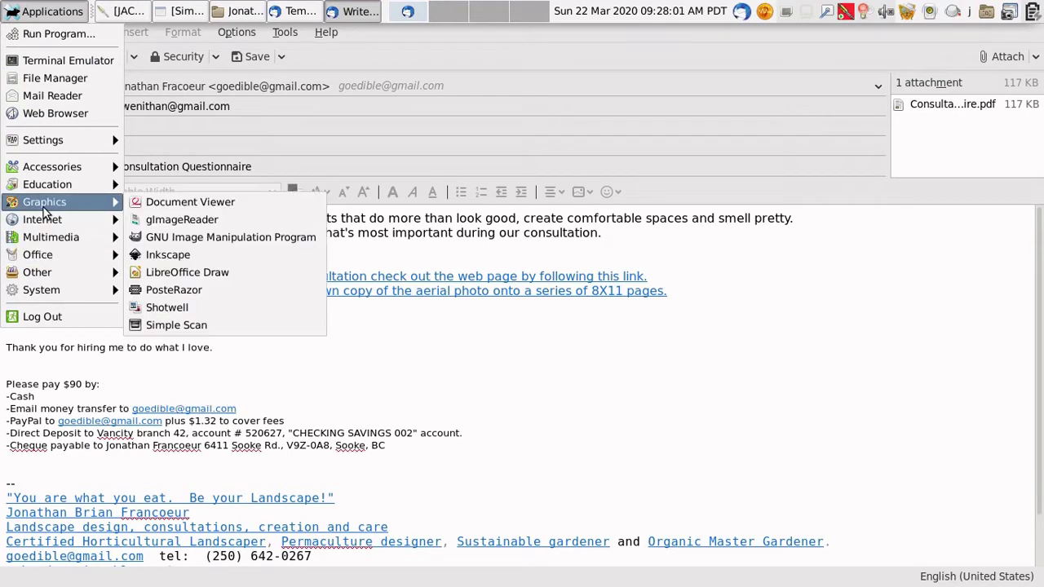
pyautogui.click(178, 253)
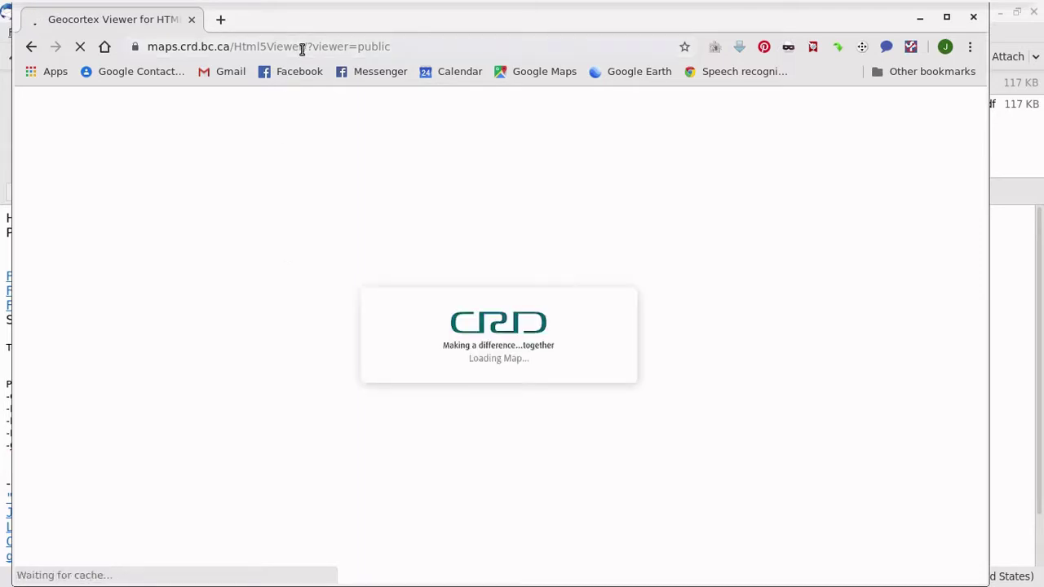
# Step: Bring up Google Maps and zoom in on the Sooke shoreline near Belvista Pl
pyautogui.doubleClick(306, 46)
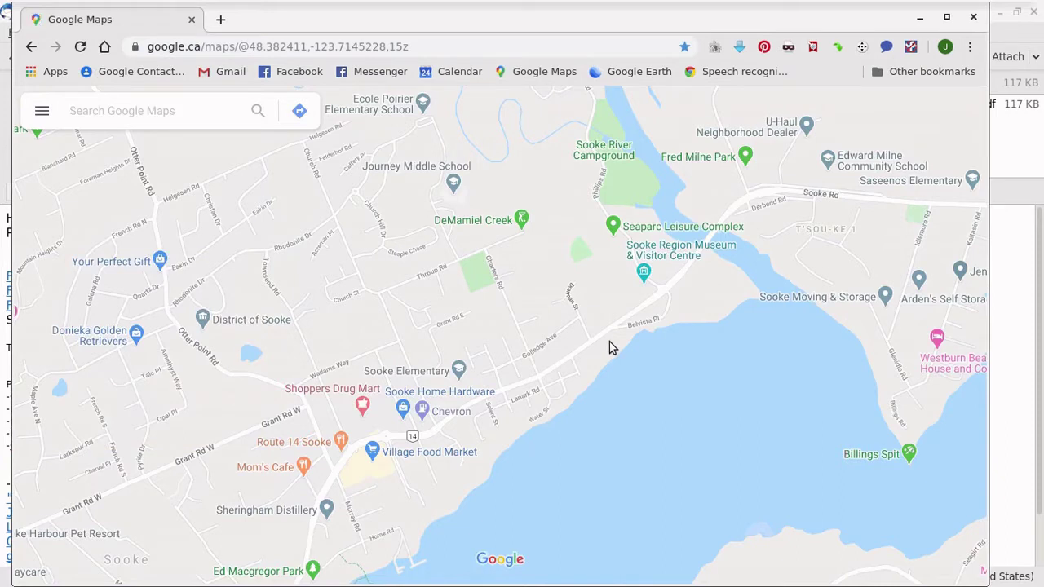
pyautogui.scroll(1, 613, 347)
pyautogui.scroll(1, 609, 347)
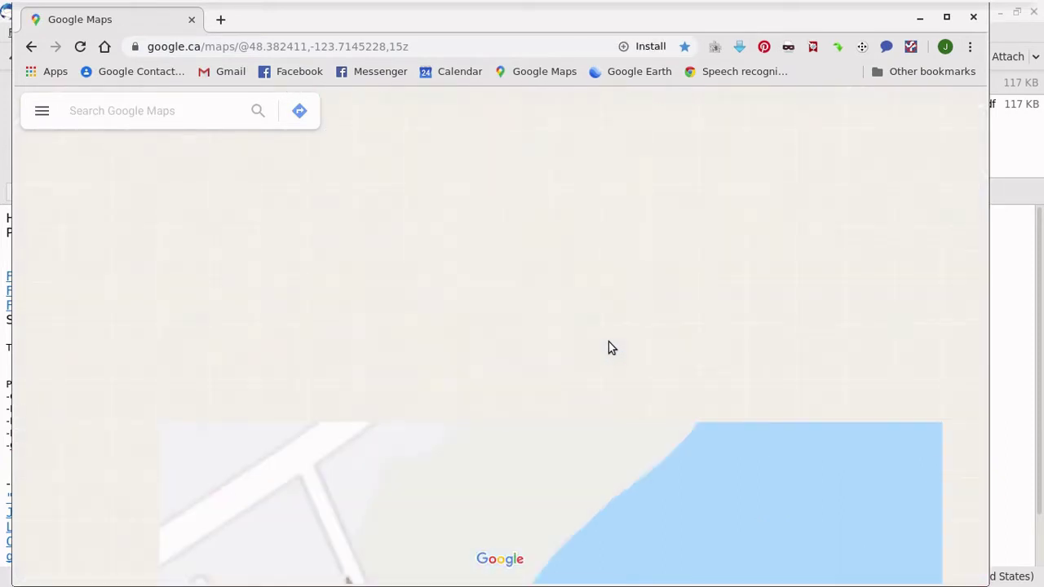
# Step: Maximize the Google Maps window, switch to satellite imagery and tilt it into 3D
pyautogui.moveTo(960, 19); pyautogui.dragTo(948, 19)
pyautogui.click(946, 17)
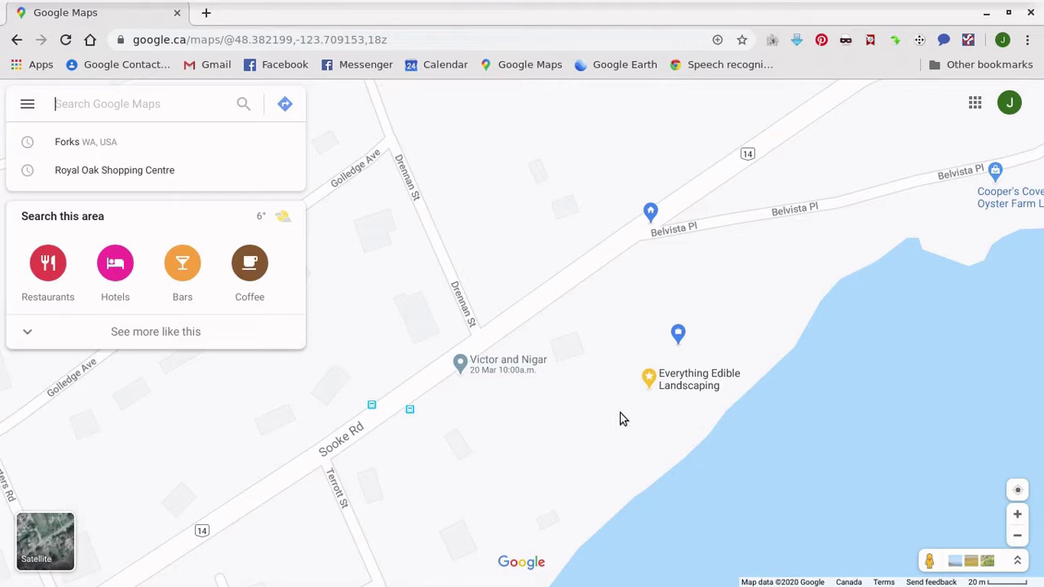
pyautogui.click(47, 548)
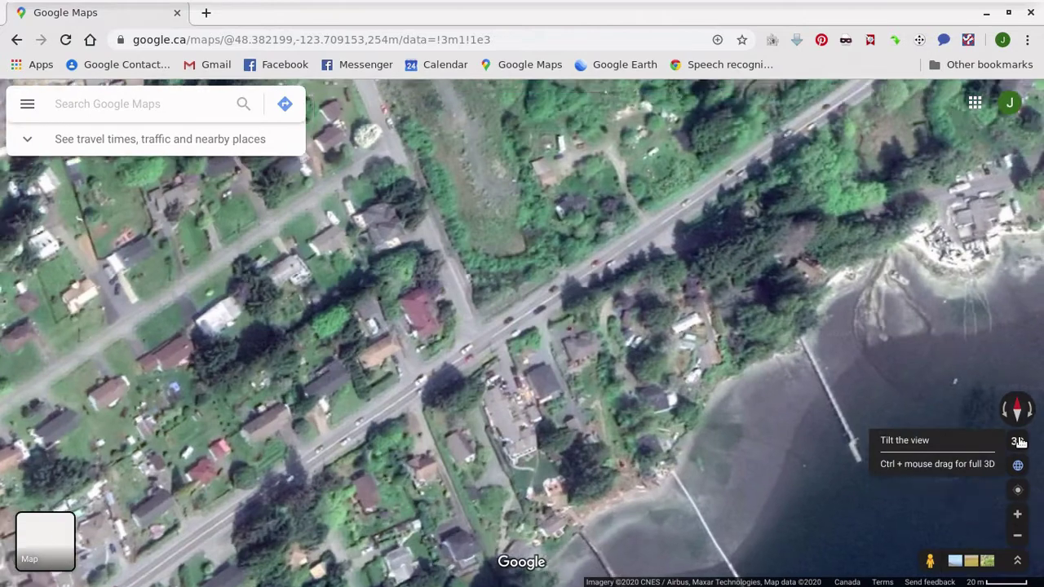
pyautogui.click(1017, 441)
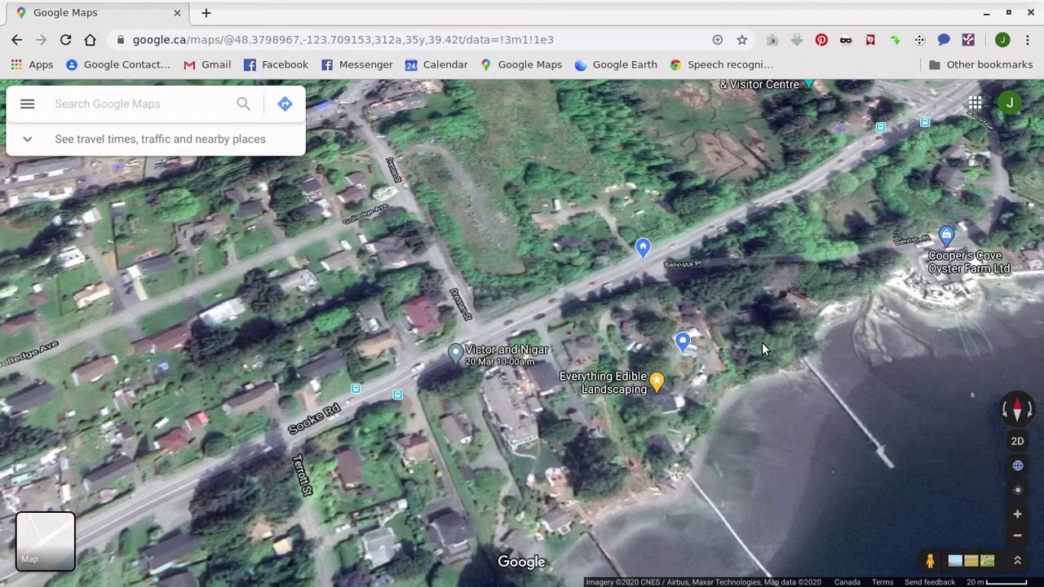
# Step: Pan toward Cooper's Cove and rotate the tilted view so the highway runs vertically
pyautogui.moveTo(761, 342); pyautogui.dragTo(569, 367)
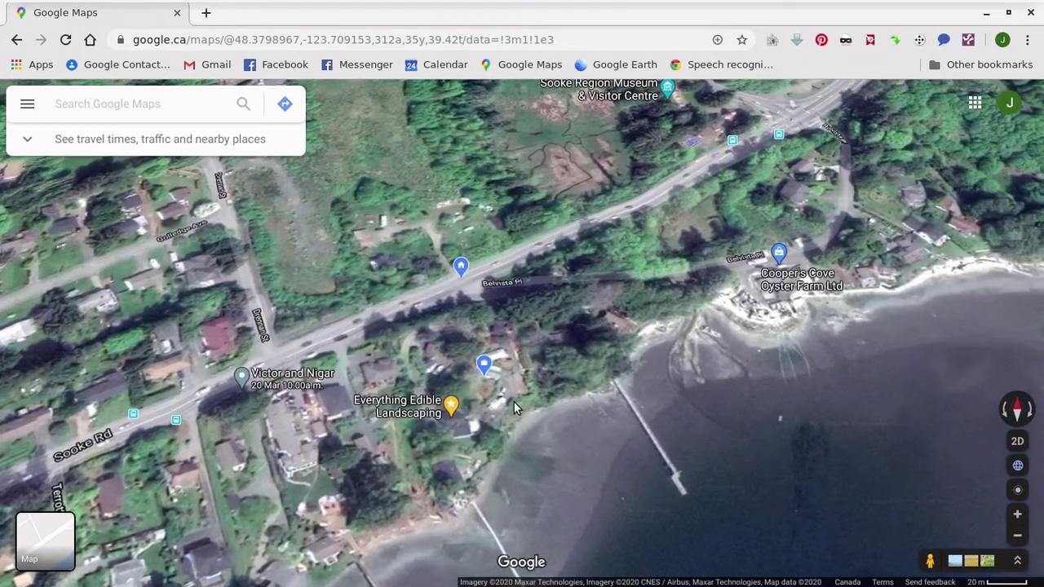
pyautogui.scroll(2, 514, 402)
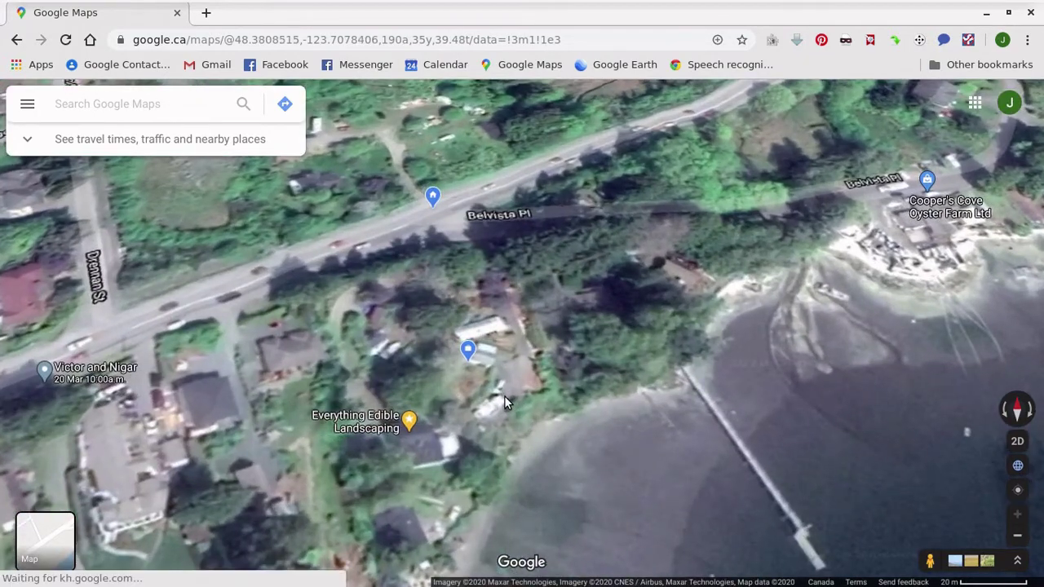
pyautogui.moveTo(503, 396); pyautogui.dragTo(540, 421)
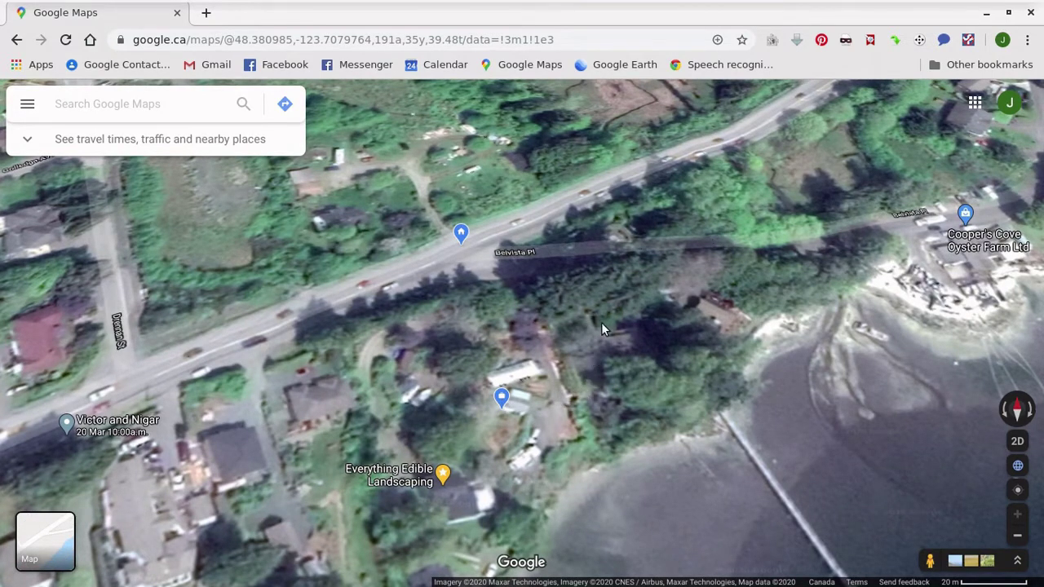
pyautogui.moveTo(613, 280); pyautogui.dragTo(607, 324)
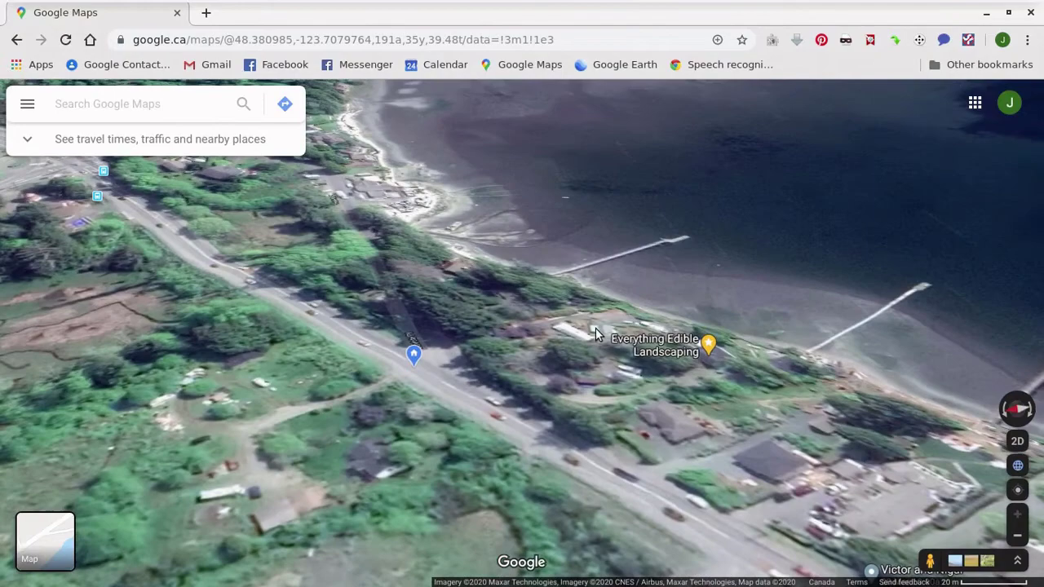
pyautogui.moveTo(532, 353); pyautogui.dragTo(481, 399)
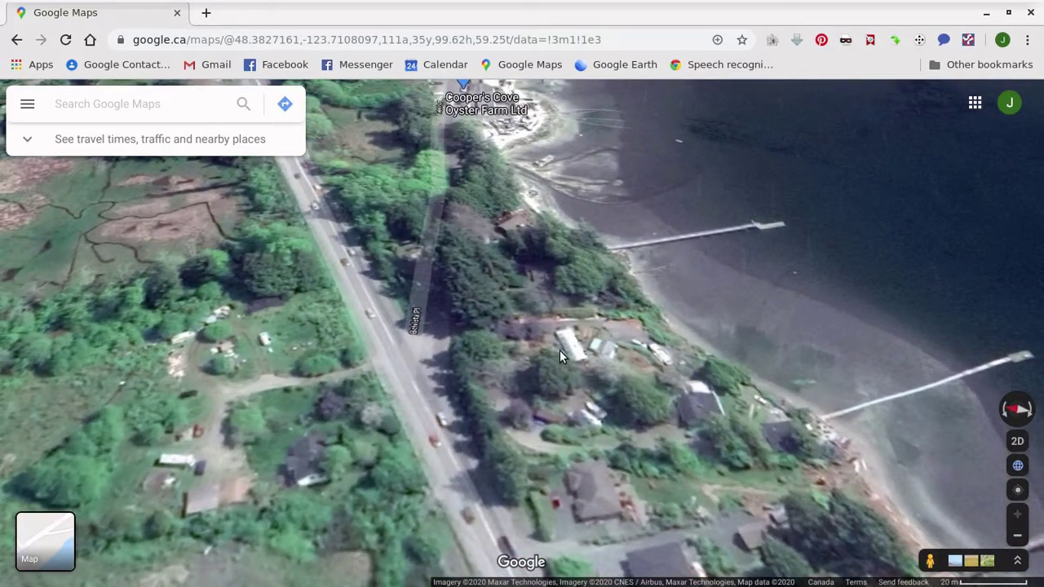
# Step: Switch to the 2D overhead view, recentre and zoom on the property, and face north
pyautogui.click(1017, 441)
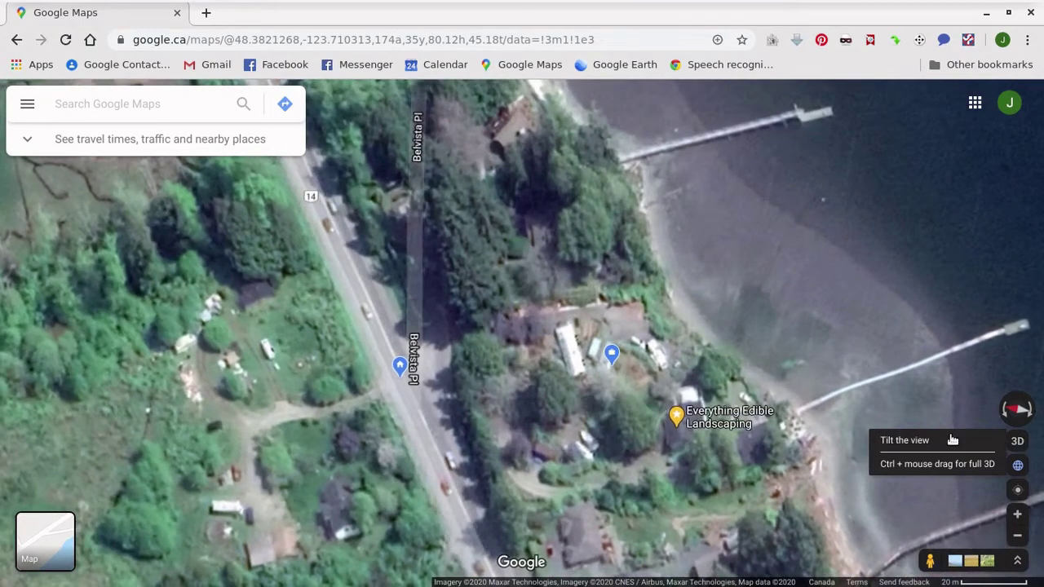
pyautogui.moveTo(632, 380); pyautogui.dragTo(506, 361)
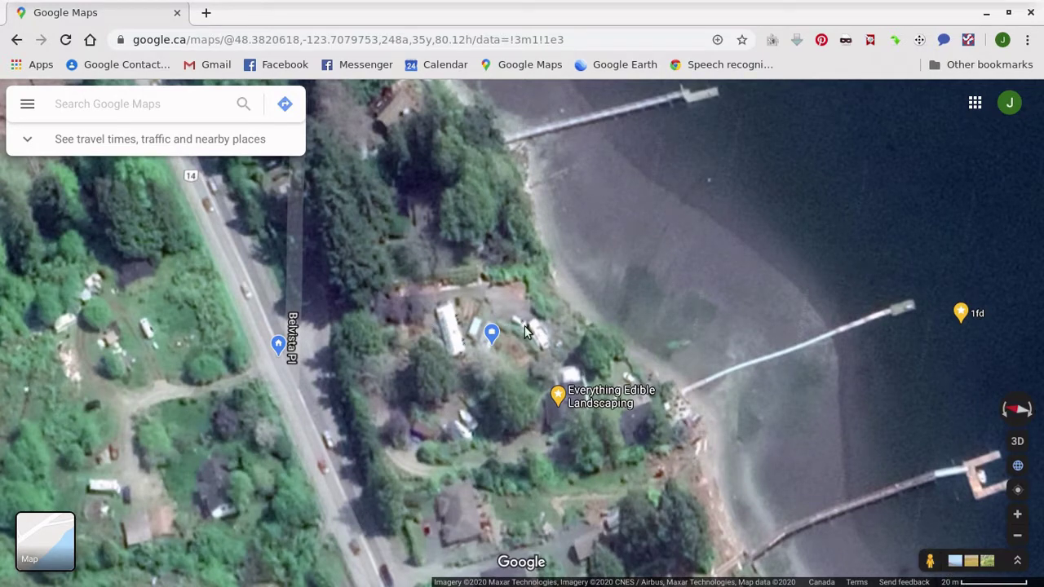
pyautogui.scroll(1, 524, 325)
pyautogui.moveTo(517, 346); pyautogui.dragTo(525, 375)
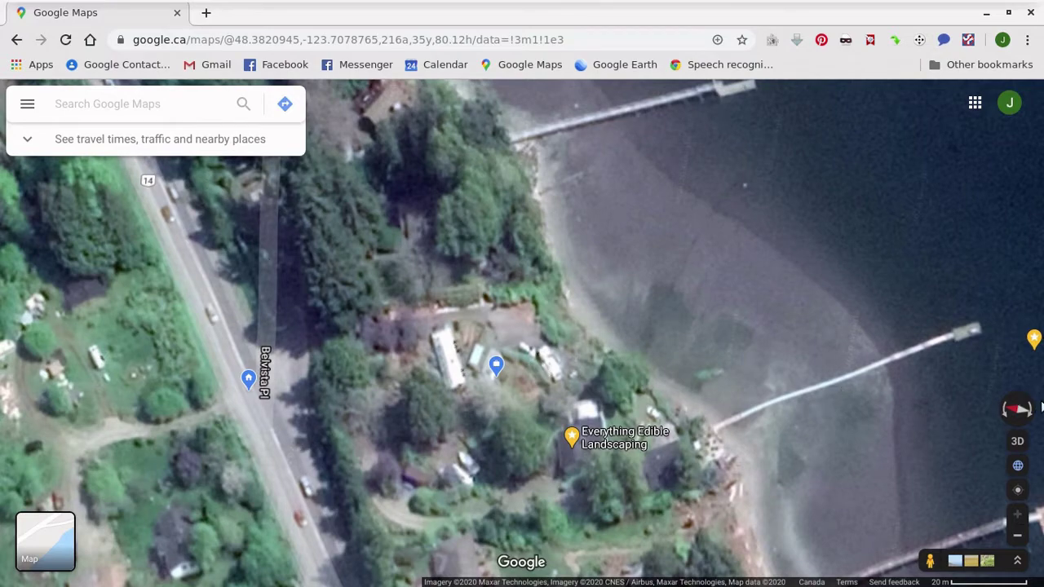
pyautogui.click(1017, 409)
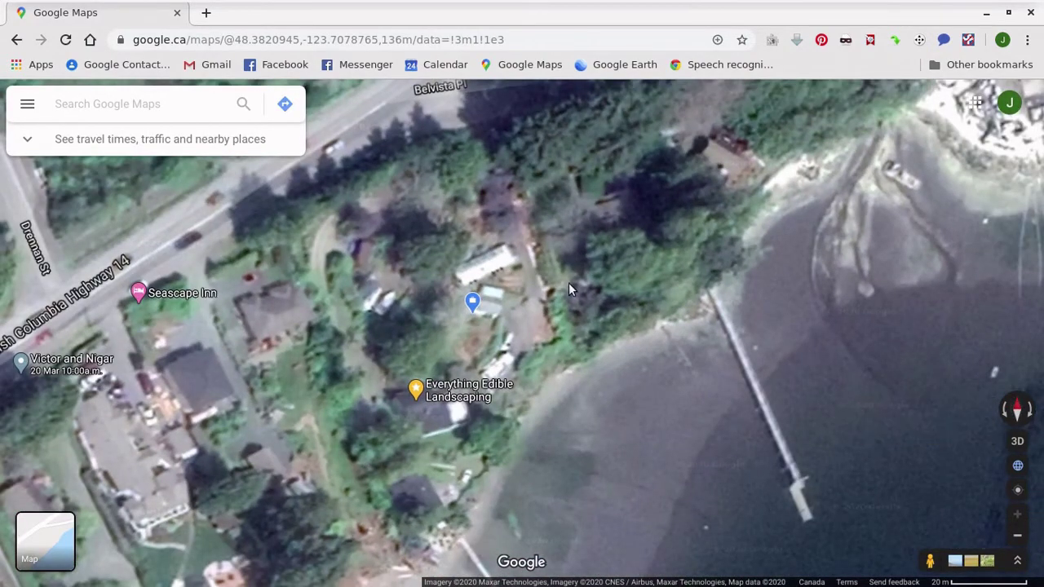
pyautogui.moveTo(394, 268); pyautogui.dragTo(459, 286)
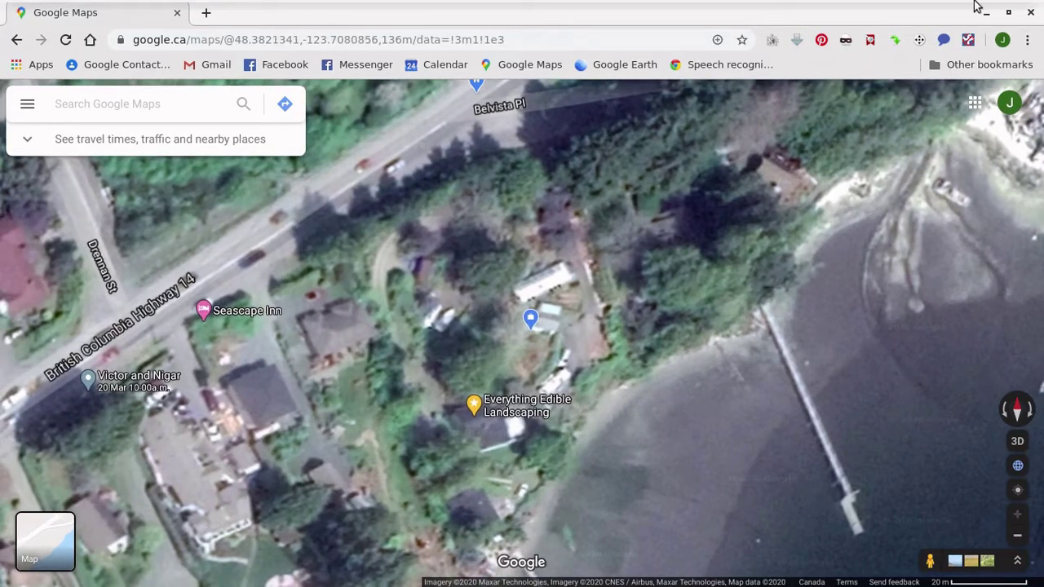
pyautogui.moveTo(979, 1)
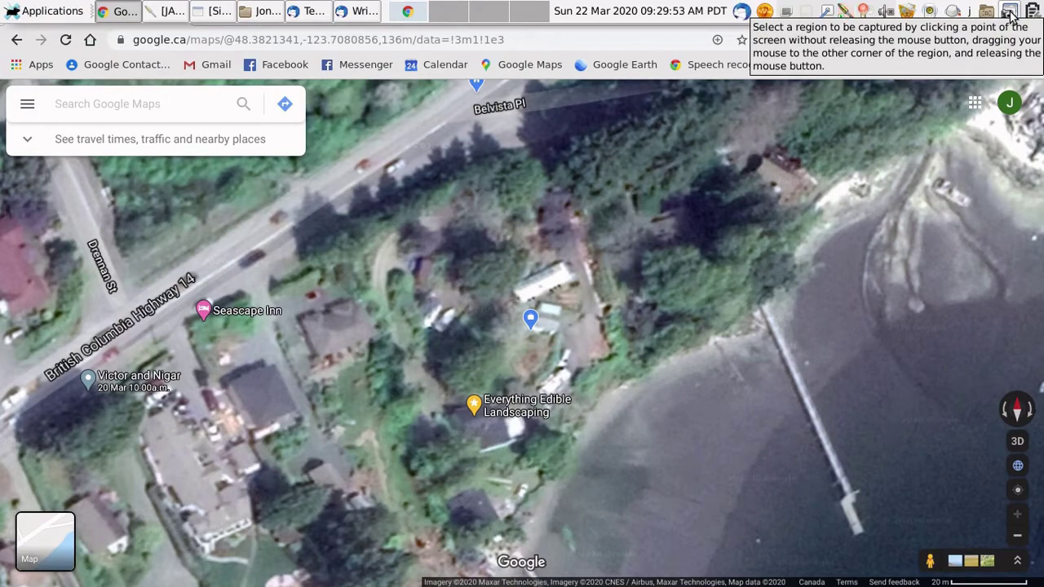
# Step: Capture the whole map area as a region screenshot and choose to save it
pyautogui.click(1009, 12)
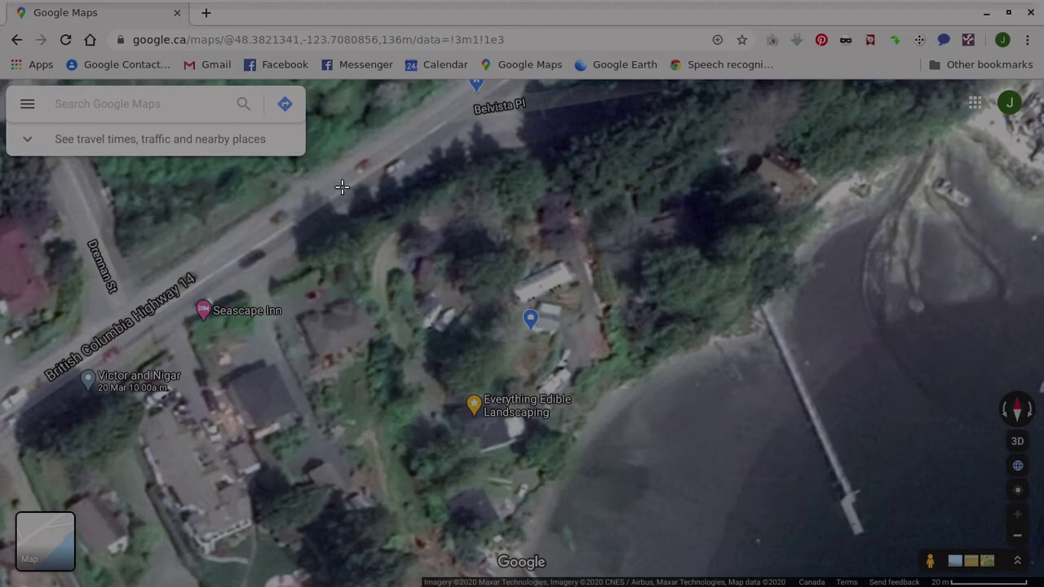
pyautogui.moveTo(307, 80); pyautogui.dragTo(1031, 586)
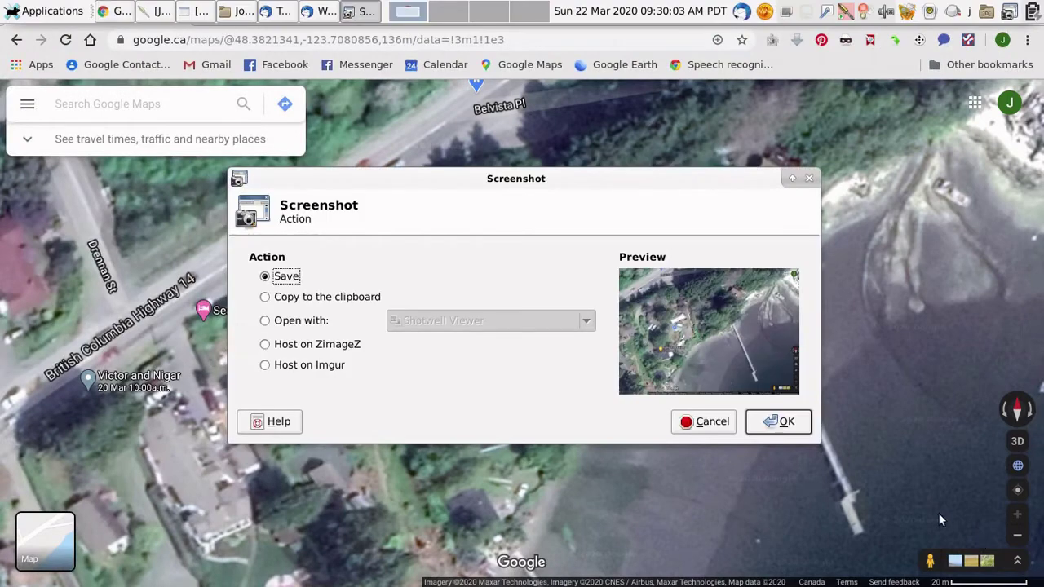
pyautogui.click(771, 428)
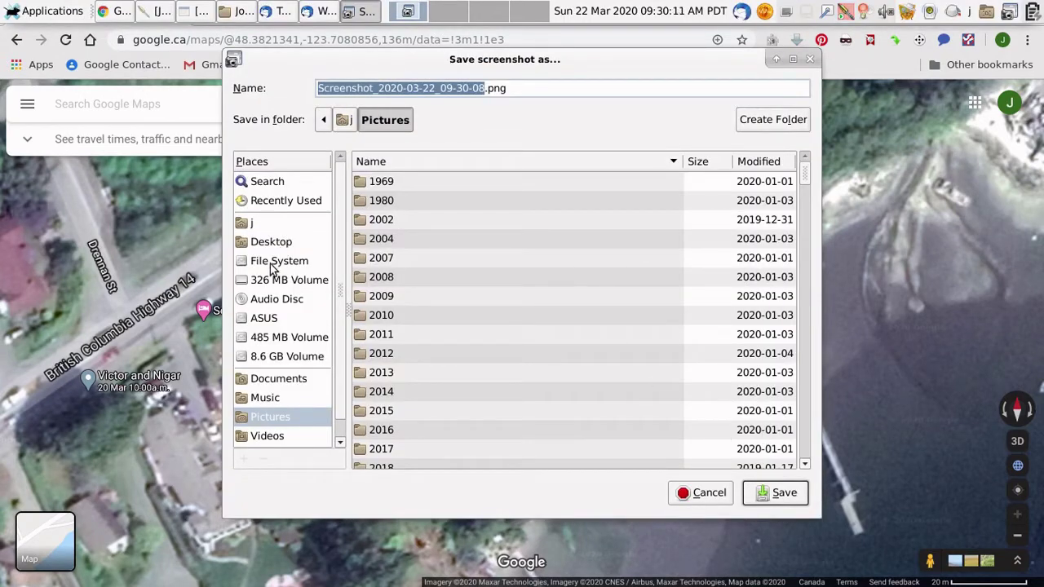
# Step: Save the capture as a PNG in Desktop > Current Clients > client > Base Map
pyautogui.click(270, 380)
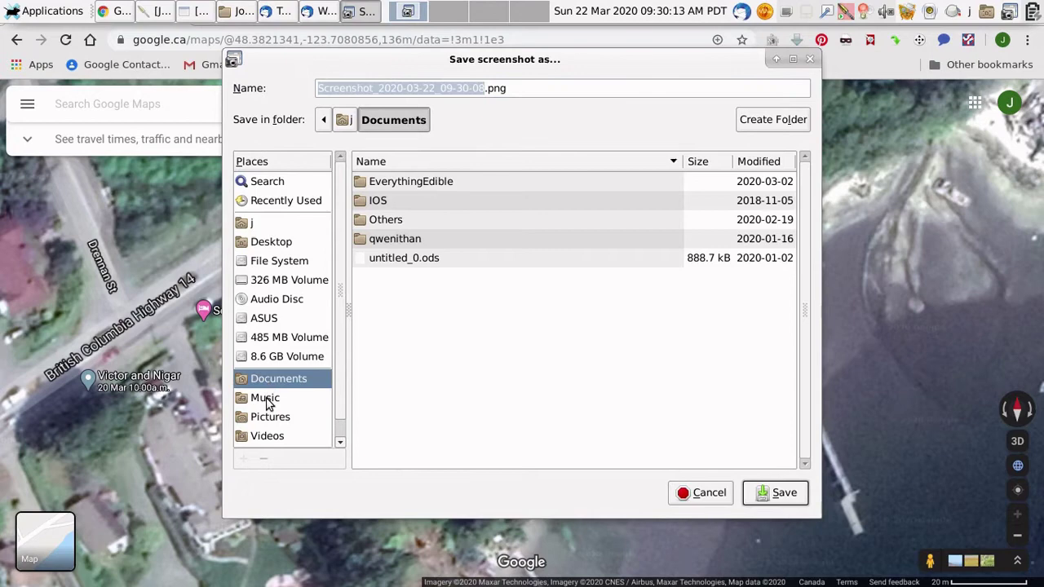
pyautogui.scroll(-1, 269, 403)
pyautogui.scroll(1, 272, 400)
pyautogui.click(277, 243)
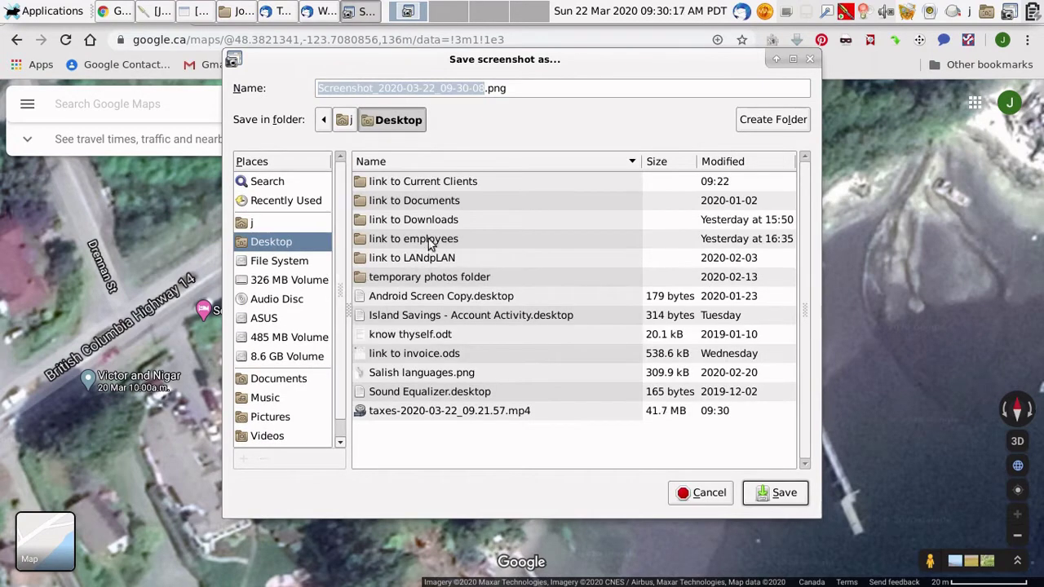
pyautogui.doubleClick(433, 187)
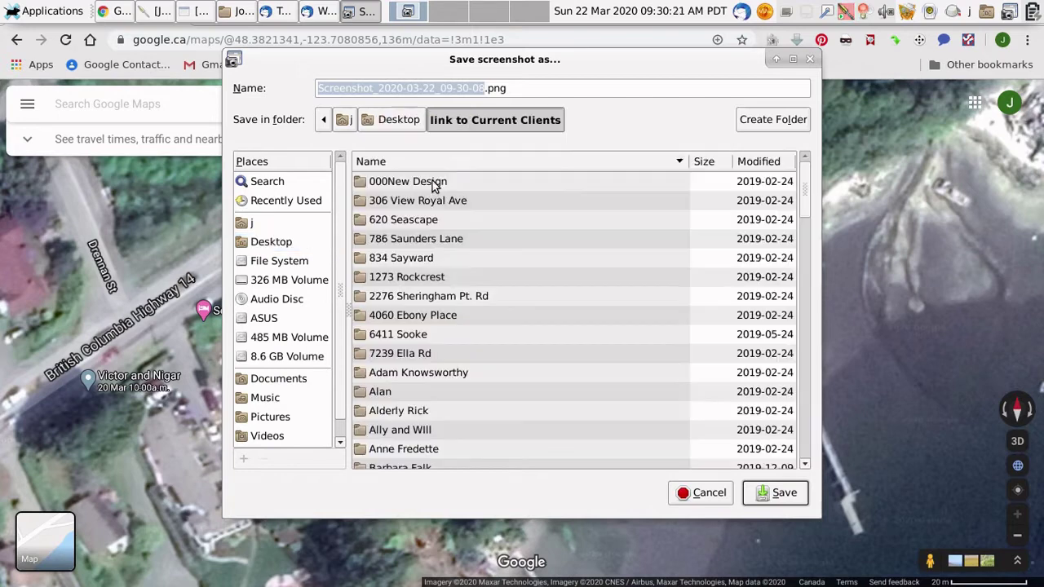
pyautogui.scroll(-5, 408, 326)
pyautogui.scroll(-7, 399, 363)
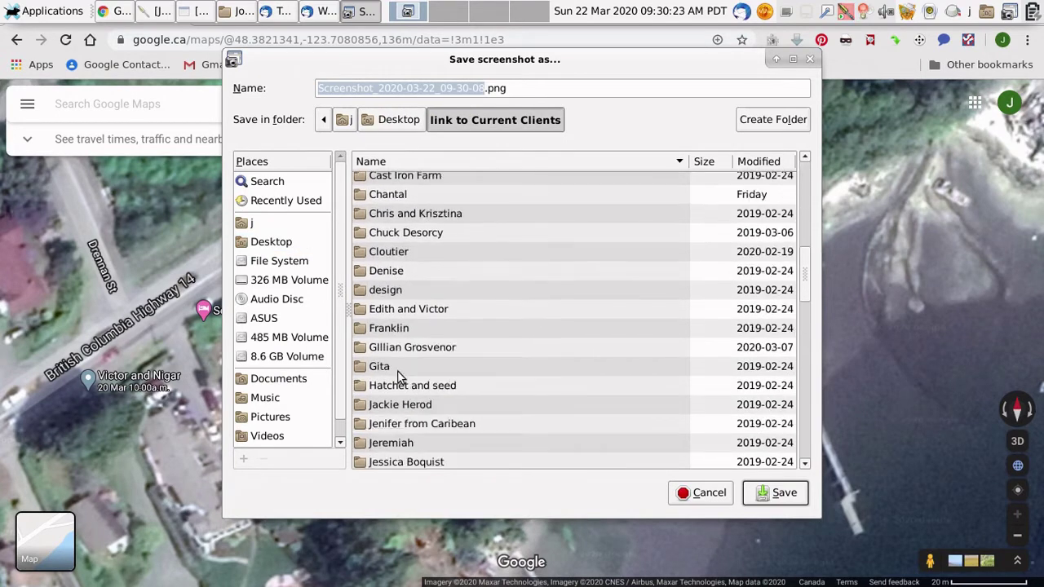
pyautogui.scroll(-3, 400, 420)
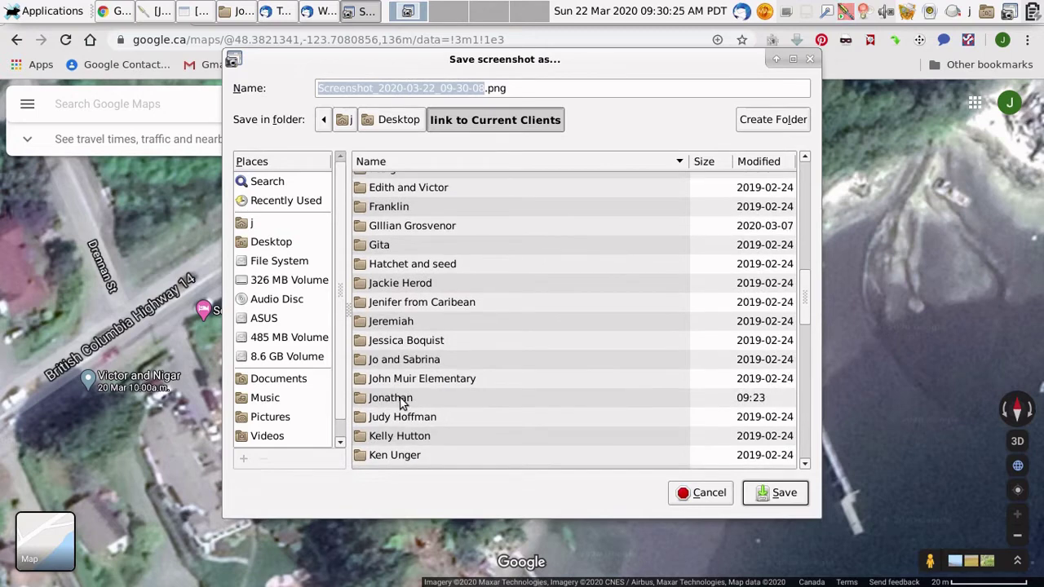
pyautogui.doubleClick(399, 399)
pyautogui.doubleClick(380, 186)
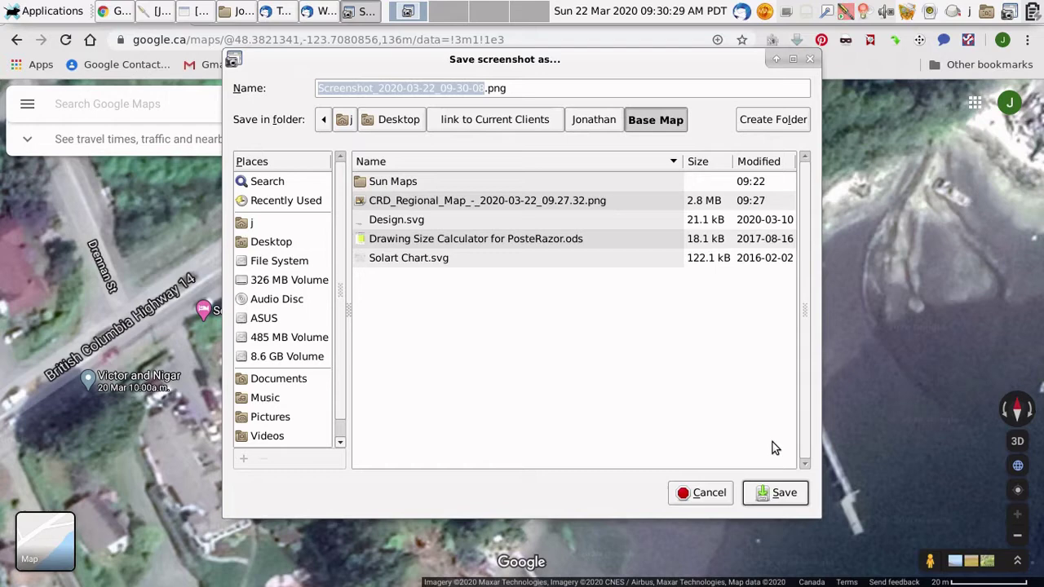
pyautogui.click(771, 500)
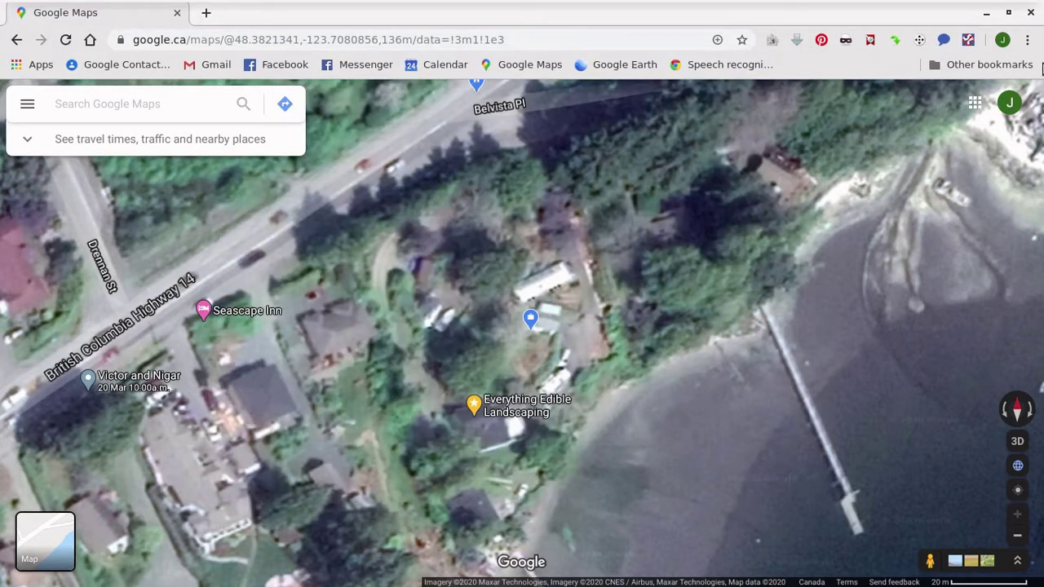
# Step: Close Chrome and open Design.svg from the client's Base Map folder in the file manager
pyautogui.click(1031, 12)
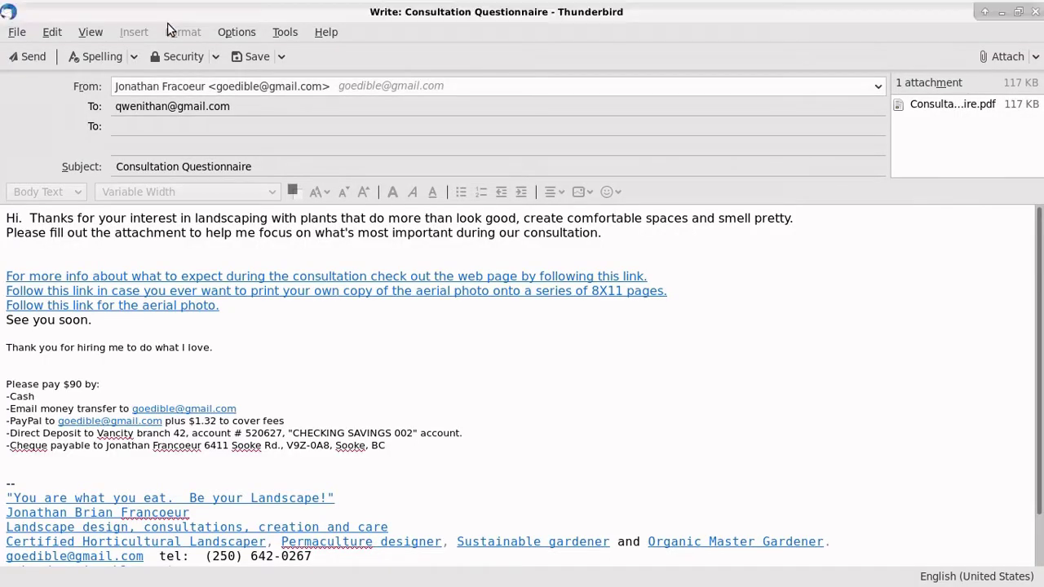
pyautogui.moveTo(308, 4)
pyautogui.click(241, 13)
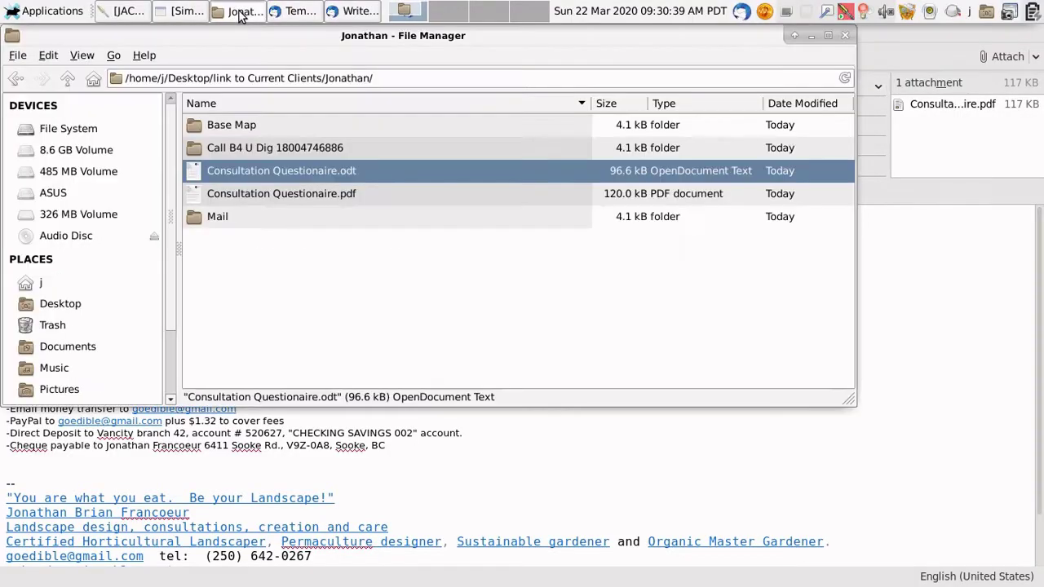
pyautogui.doubleClick(227, 125)
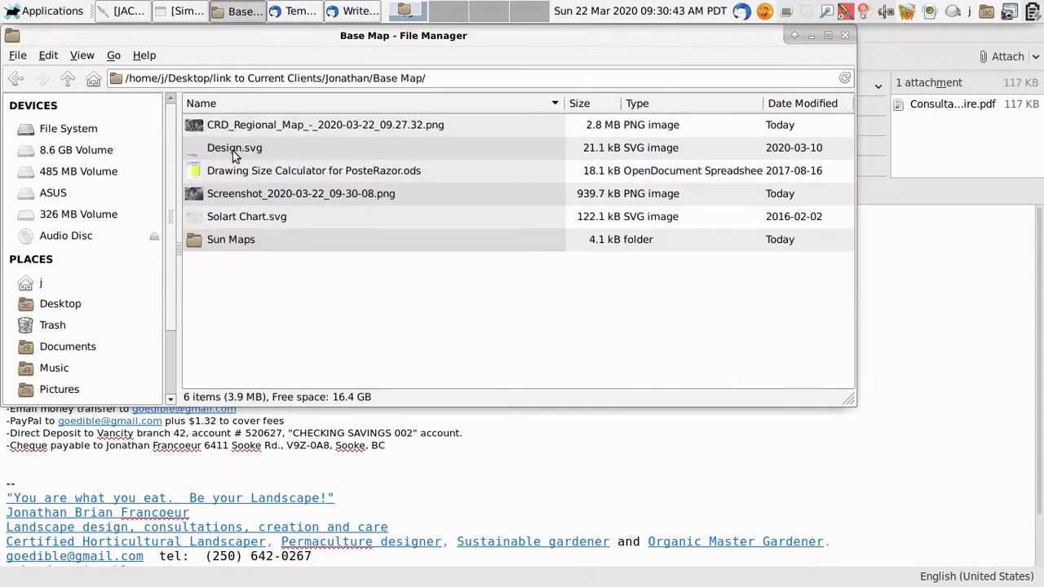
pyautogui.click(229, 150)
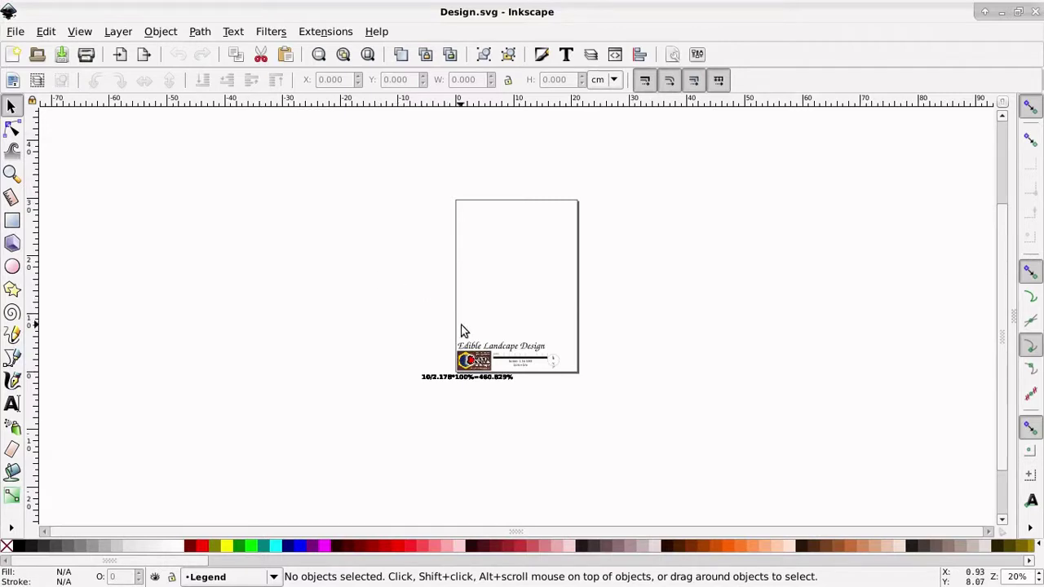
# Step: Make Base the current layer in Design.svg
pyautogui.click(261, 579)
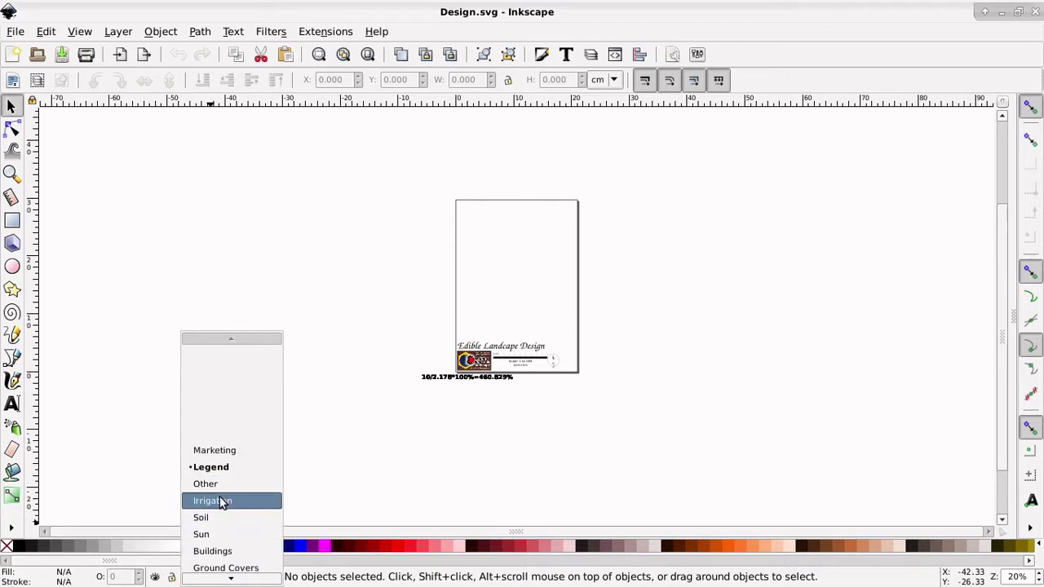
pyautogui.scroll(-3, 220, 530)
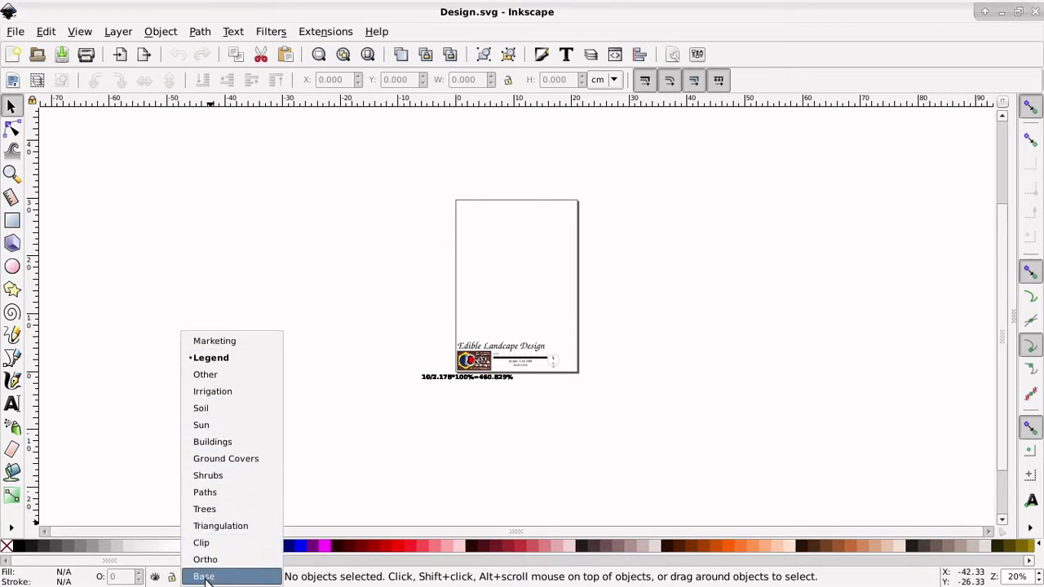
pyautogui.click(206, 576)
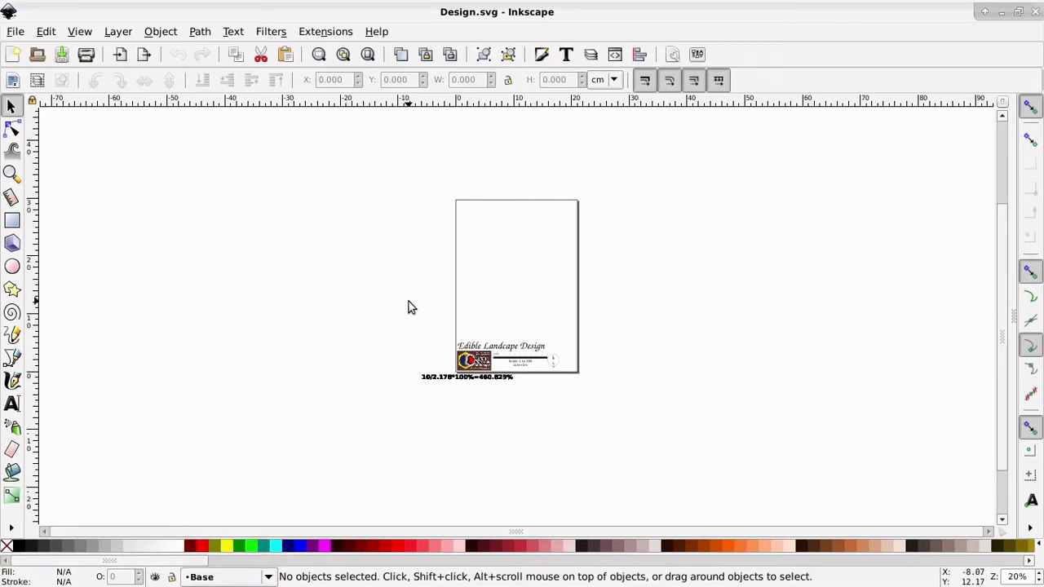
# Step: Import the CRD_Regional_Map PNG from Current Clients > client > Base Map
pyautogui.click(16, 33)
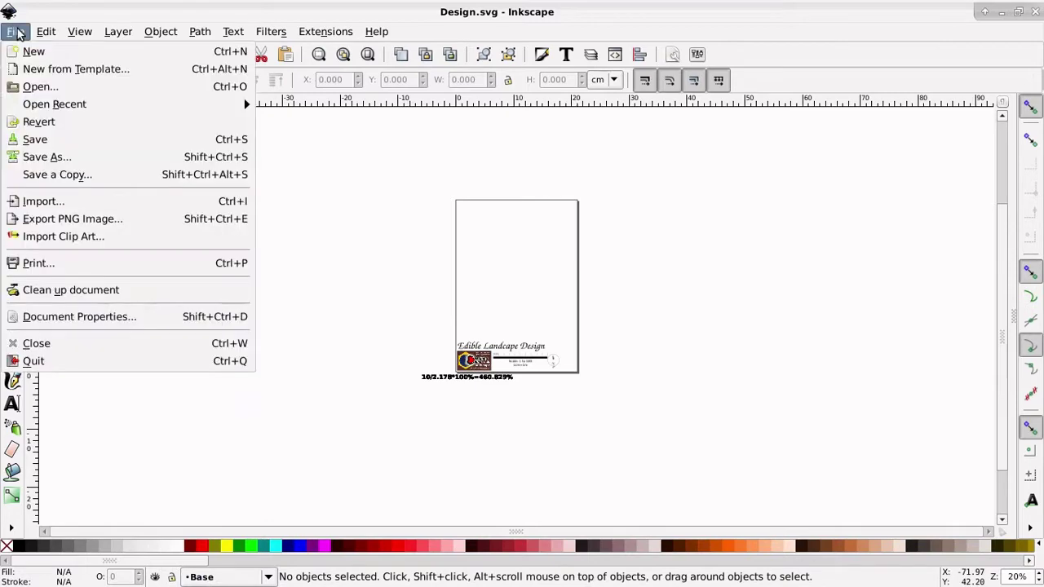
pyautogui.click(56, 207)
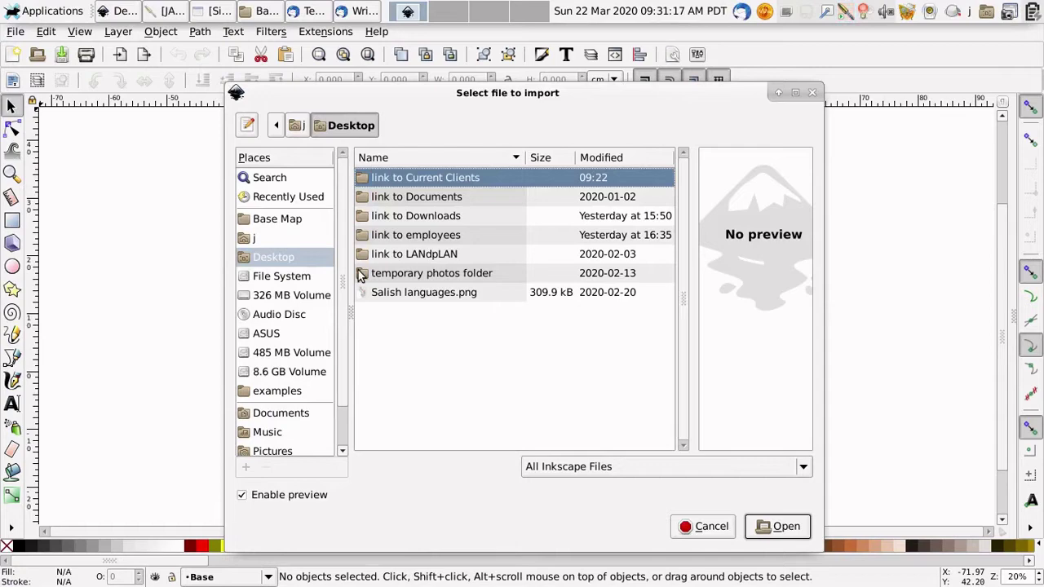
pyautogui.doubleClick(432, 187)
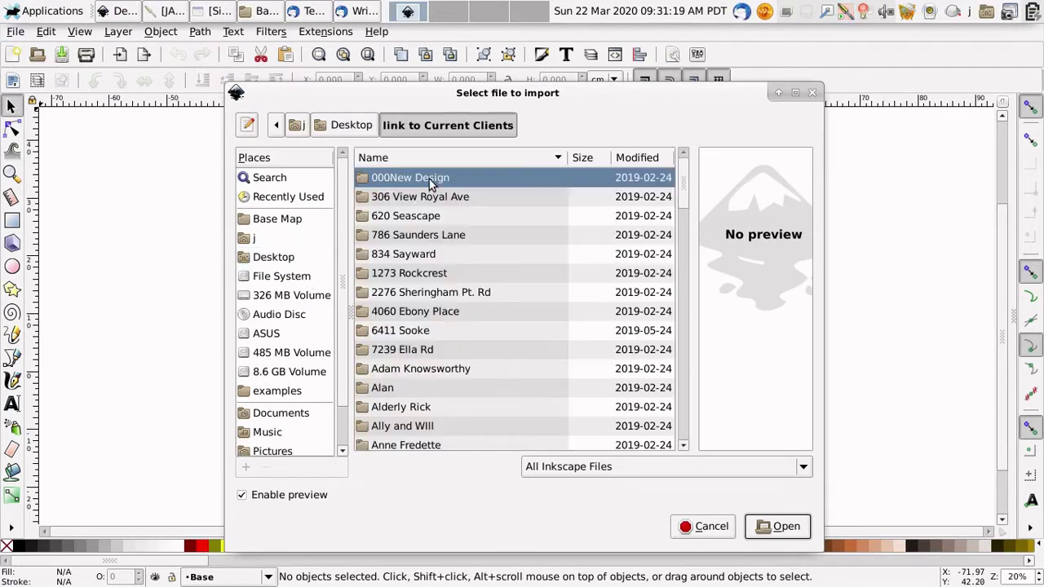
pyautogui.scroll(-10, 392, 280)
pyautogui.scroll(-3, 394, 301)
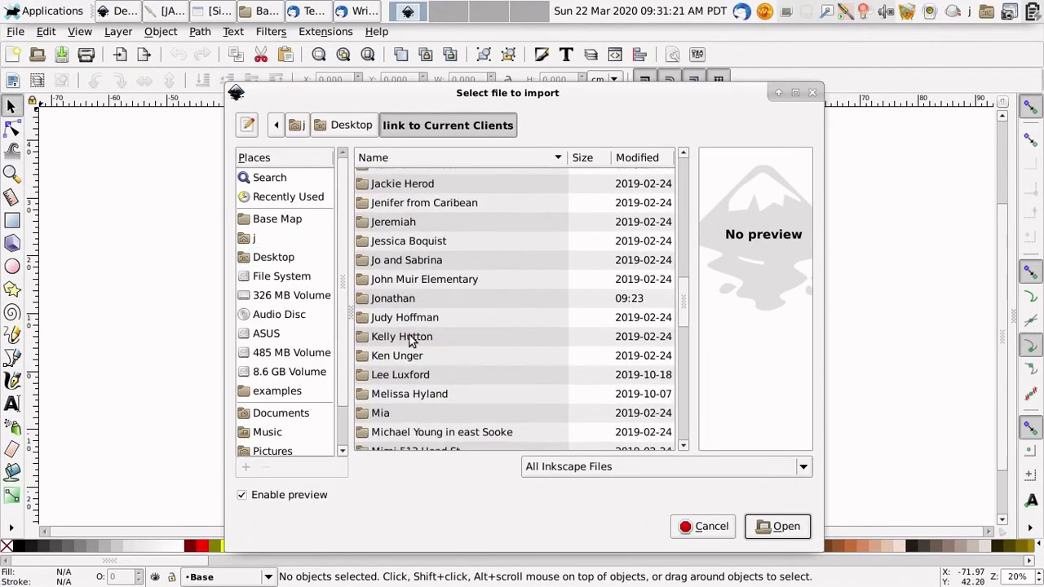
pyautogui.doubleClick(400, 301)
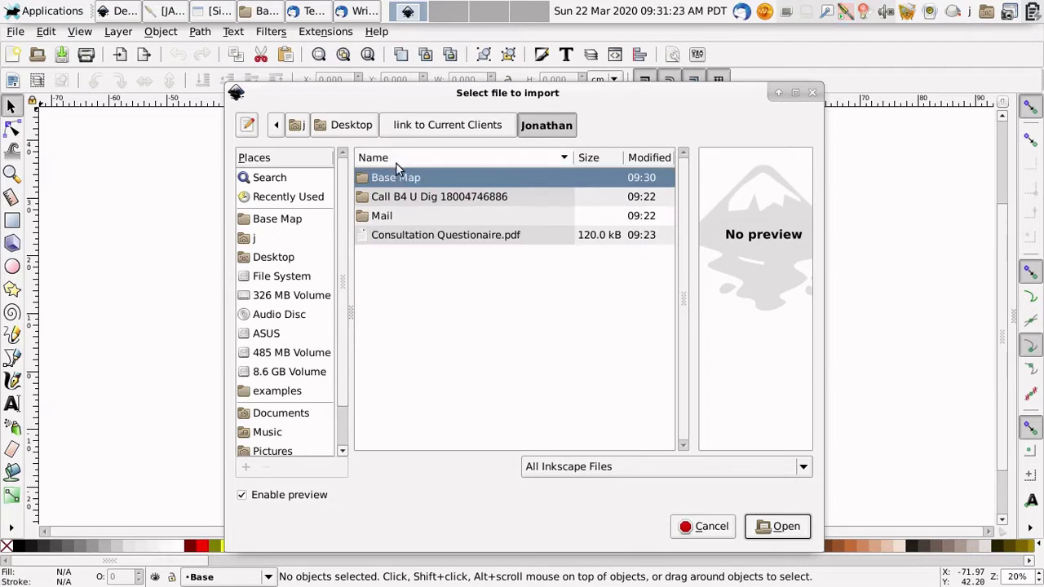
pyautogui.doubleClick(400, 177)
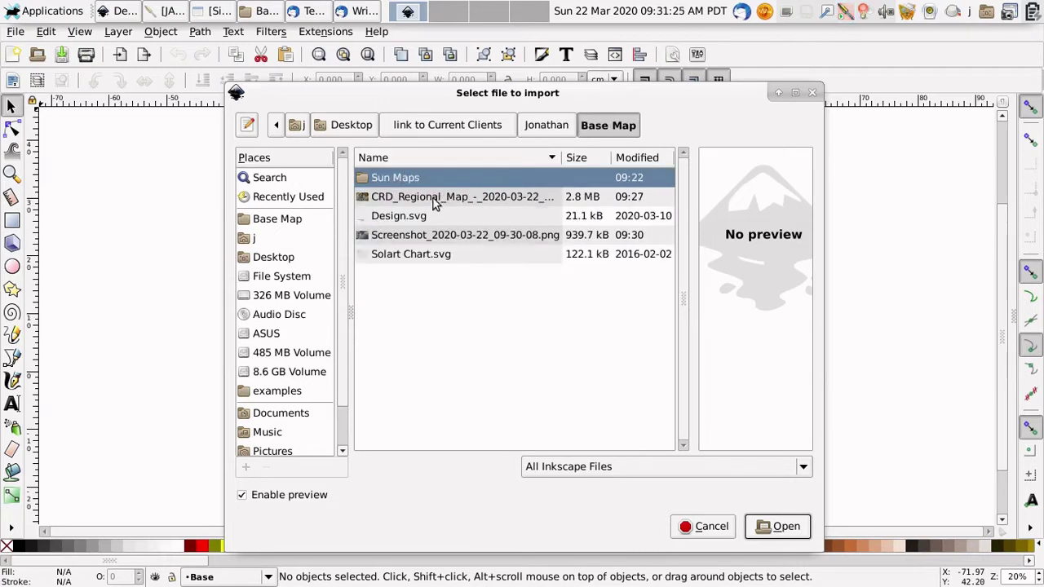
pyautogui.click(438, 200)
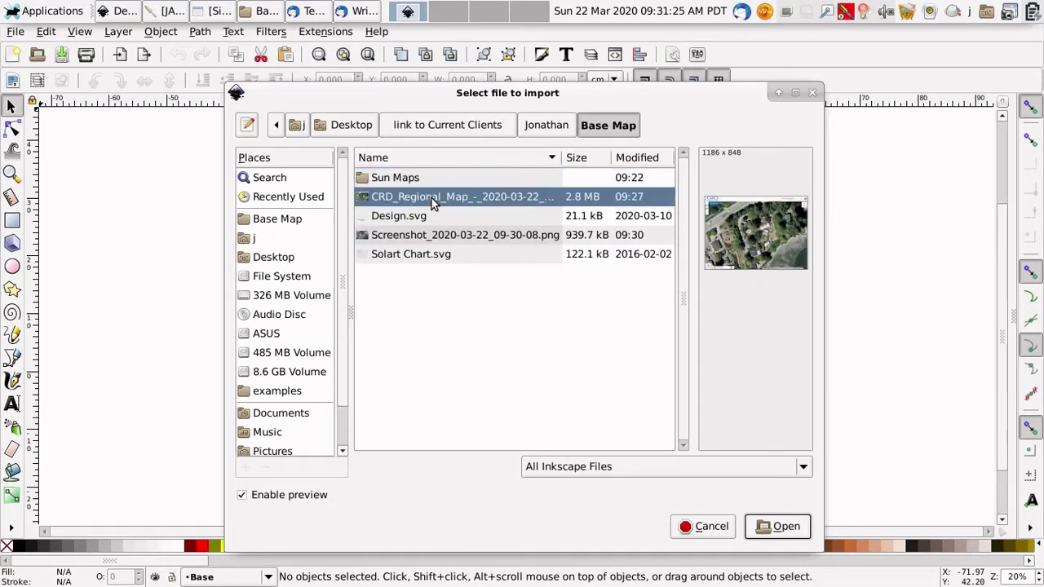
pyautogui.click(784, 528)
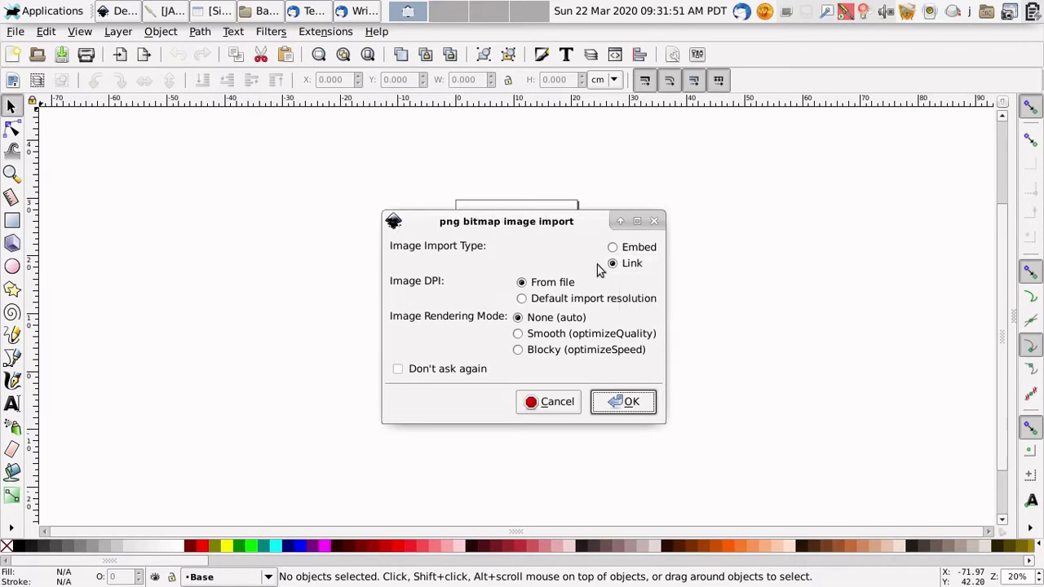
# Step: Place the map as a linked image and zoom in on the title block's scale bar
pyautogui.click(628, 402)
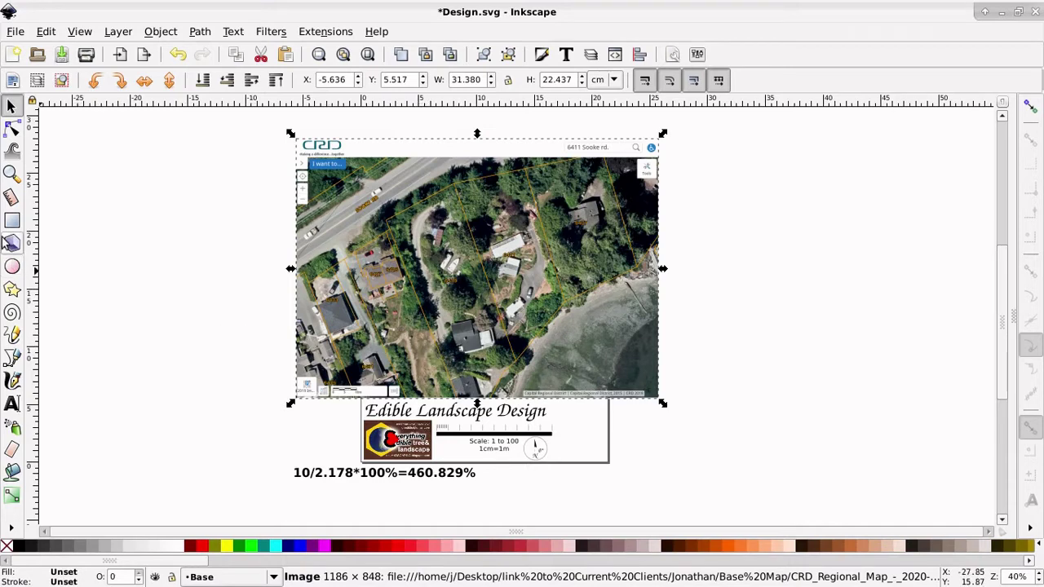
pyautogui.click(11, 172)
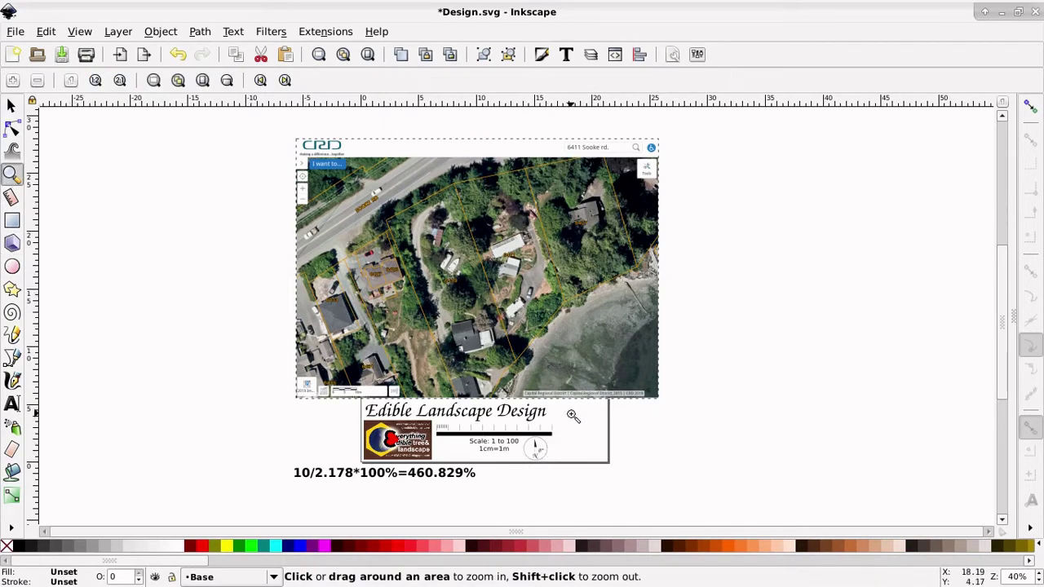
pyautogui.moveTo(572, 411); pyautogui.dragTo(413, 458)
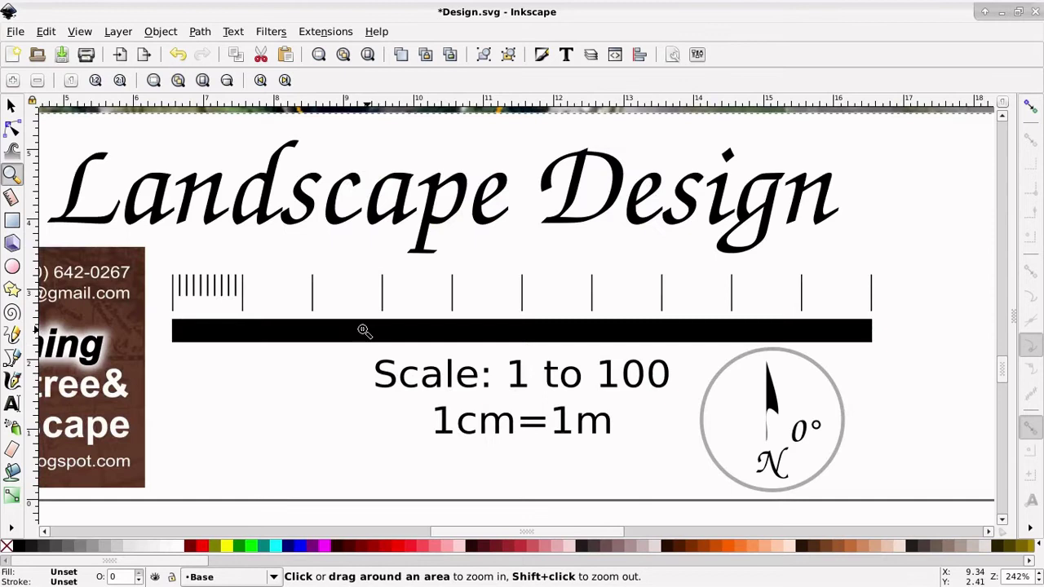
pyautogui.click(12, 359)
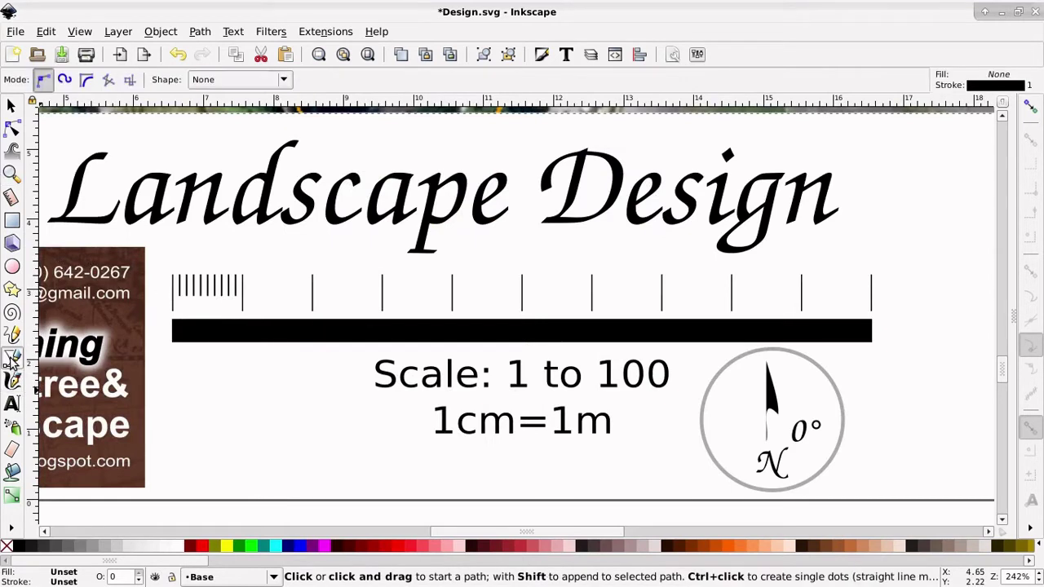
pyautogui.click(172, 310)
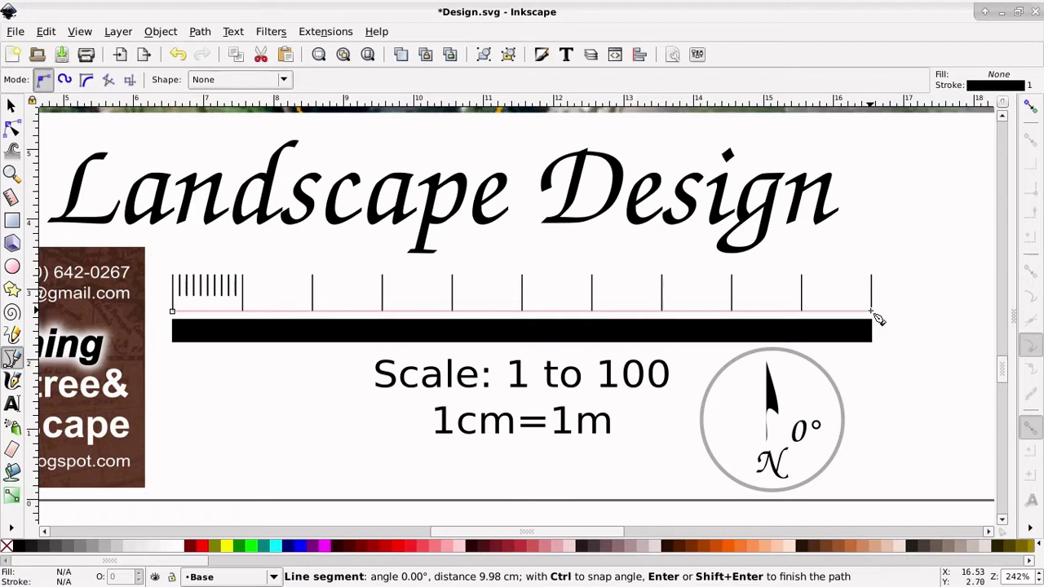
pyautogui.doubleClick(871, 311)
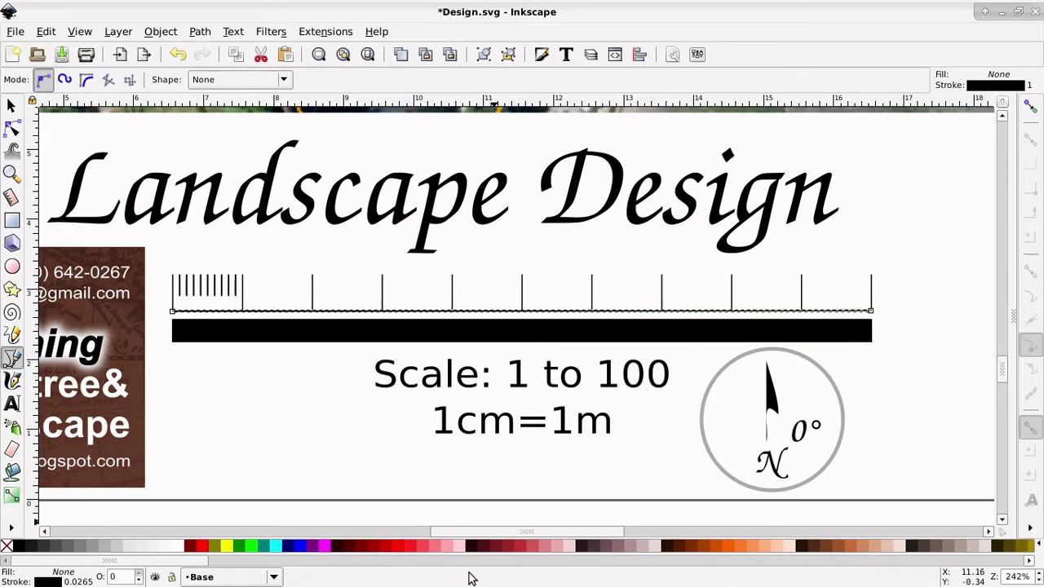
pyautogui.press('Escape')
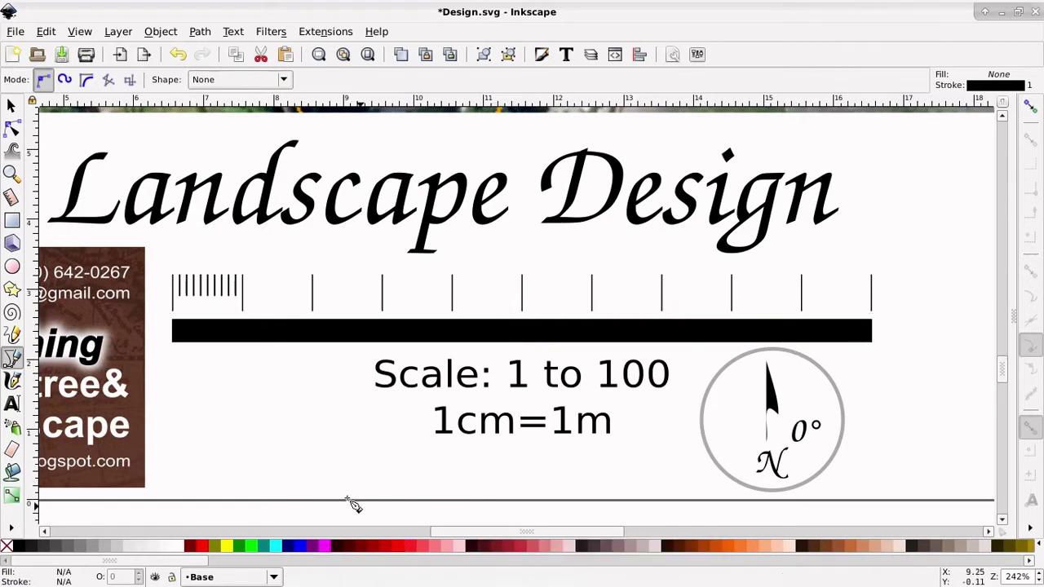
pyautogui.click(172, 311)
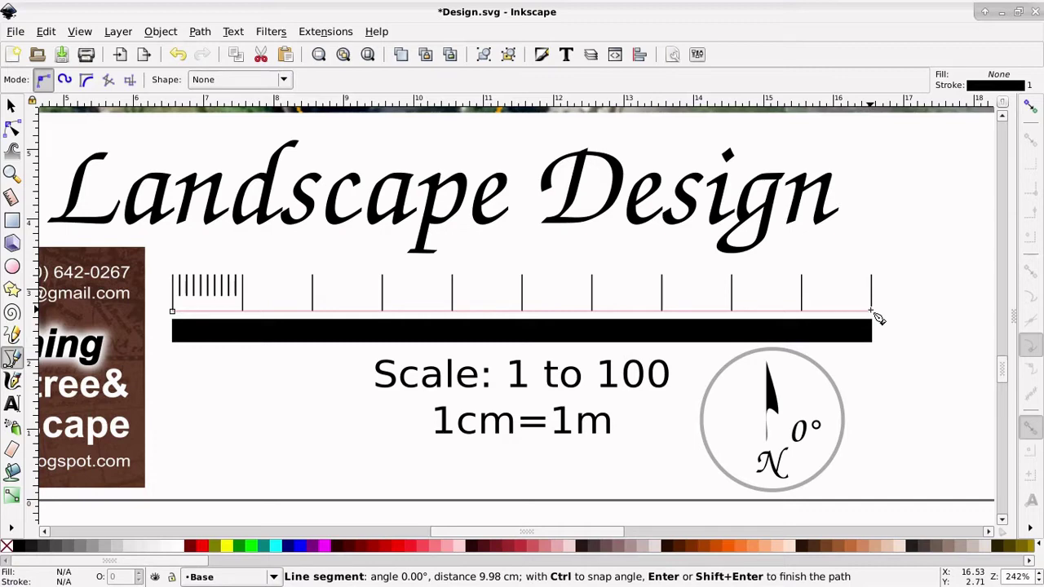
pyautogui.doubleClick(871, 311)
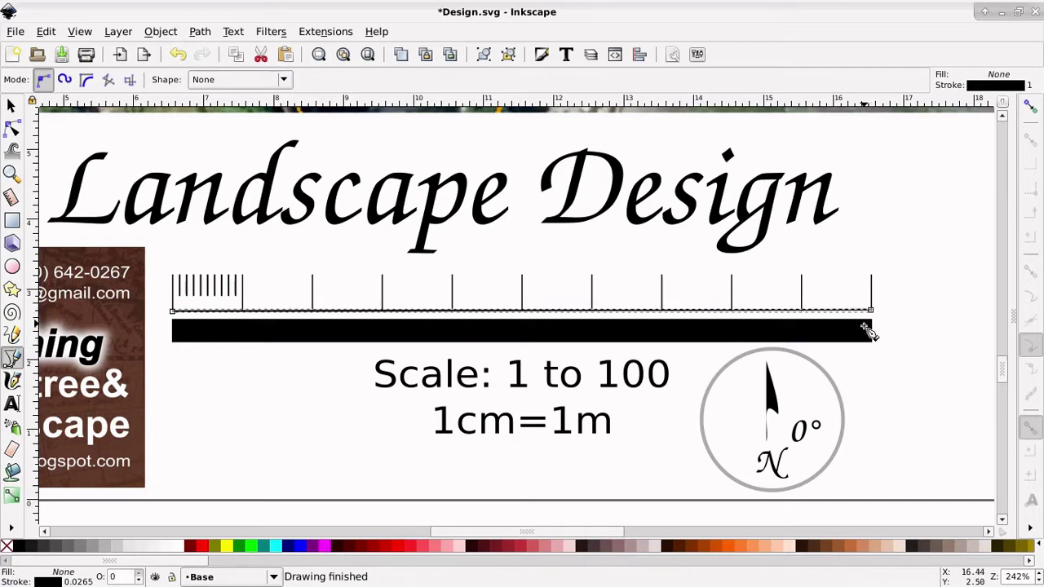
pyautogui.hotkey('ctrl', 'z')
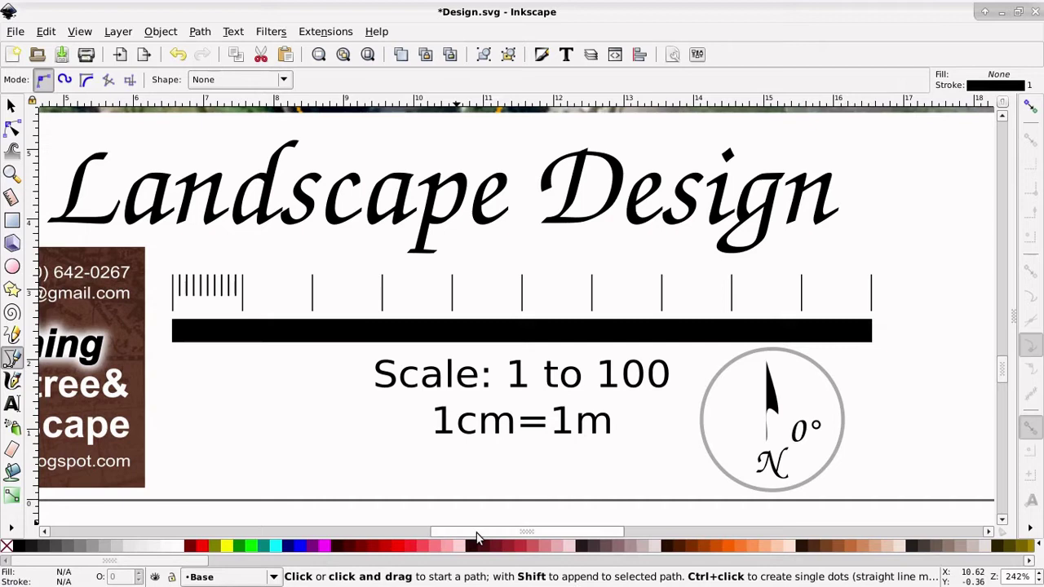
pyautogui.moveTo(457, 531); pyautogui.dragTo(236, 529)
pyautogui.scroll(6, 536, 268)
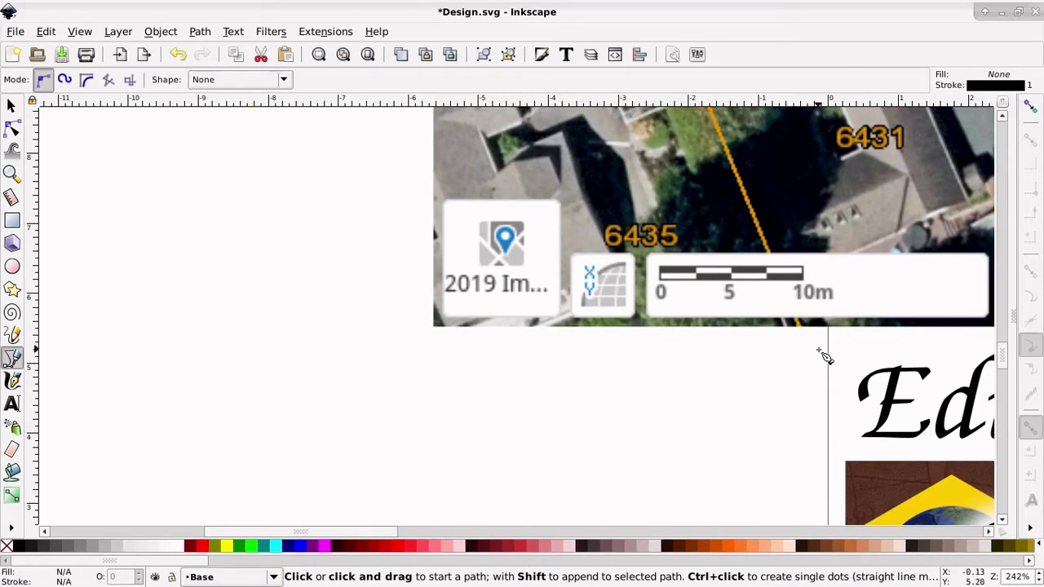
pyautogui.click(659, 275)
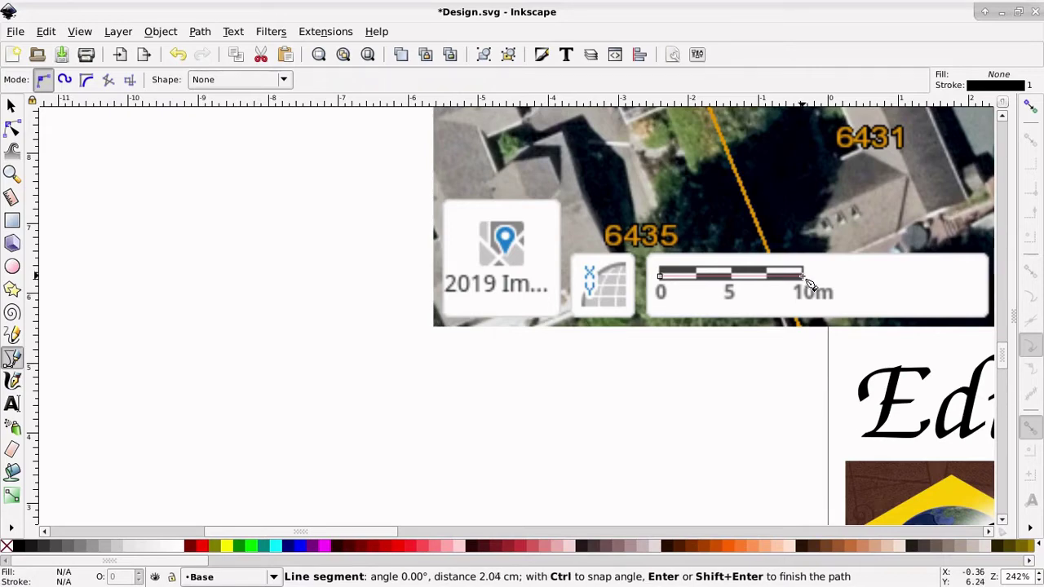
pyautogui.press('Return')
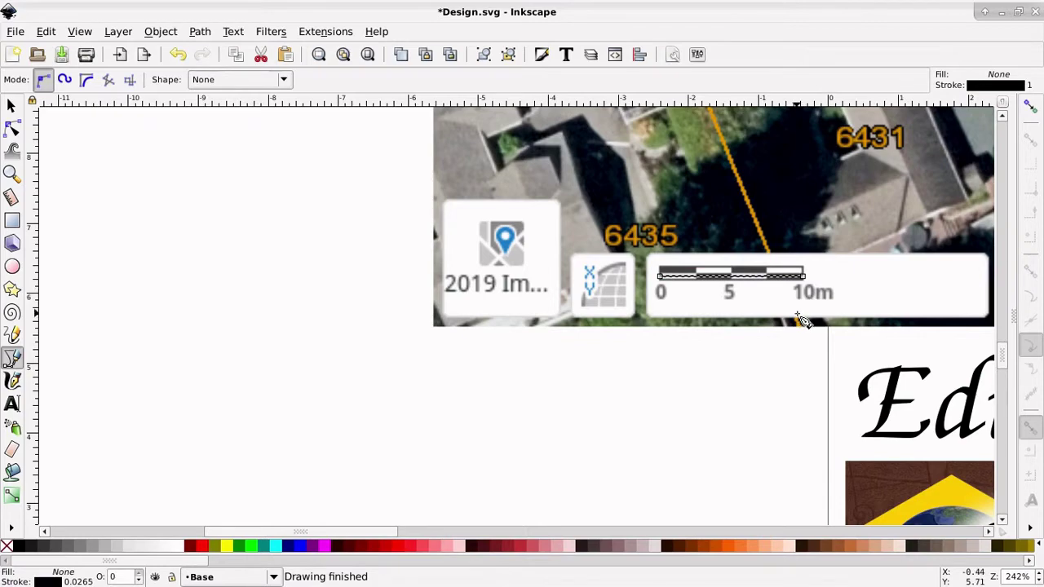
pyautogui.click(11, 173)
pyautogui.moveTo(653, 256); pyautogui.dragTo(810, 305)
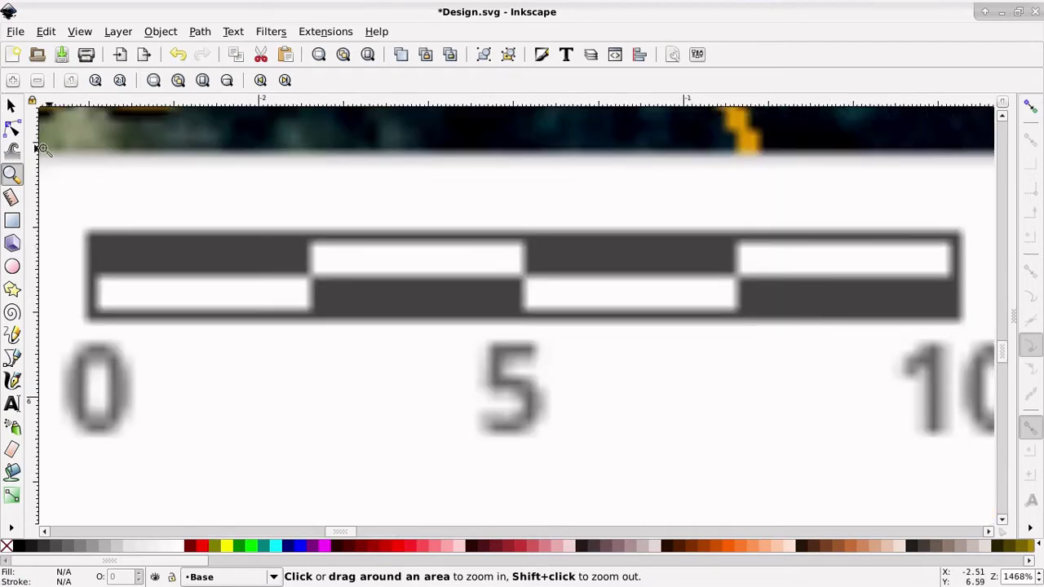
pyautogui.click(12, 359)
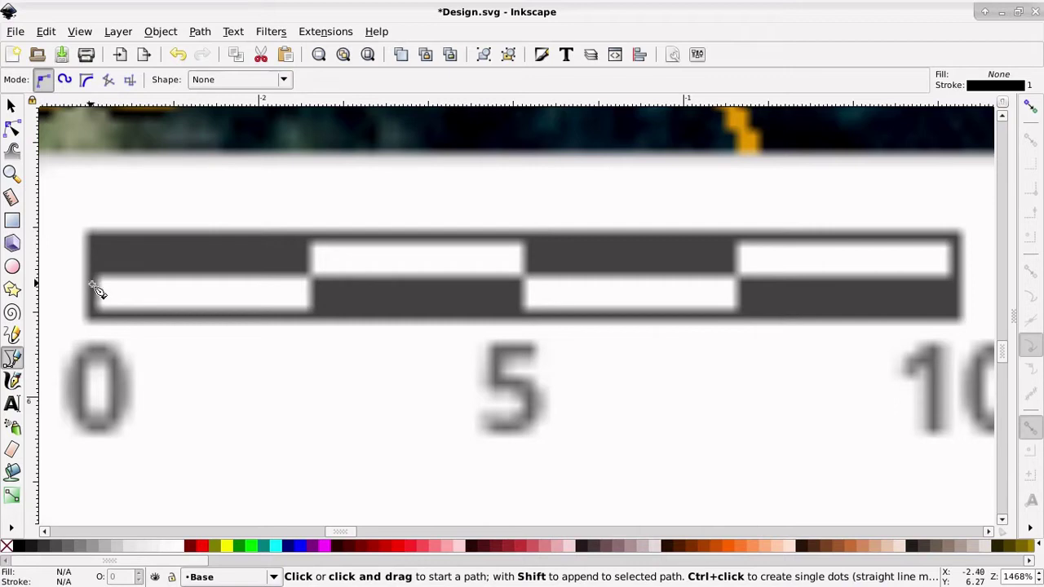
pyautogui.click(93, 284)
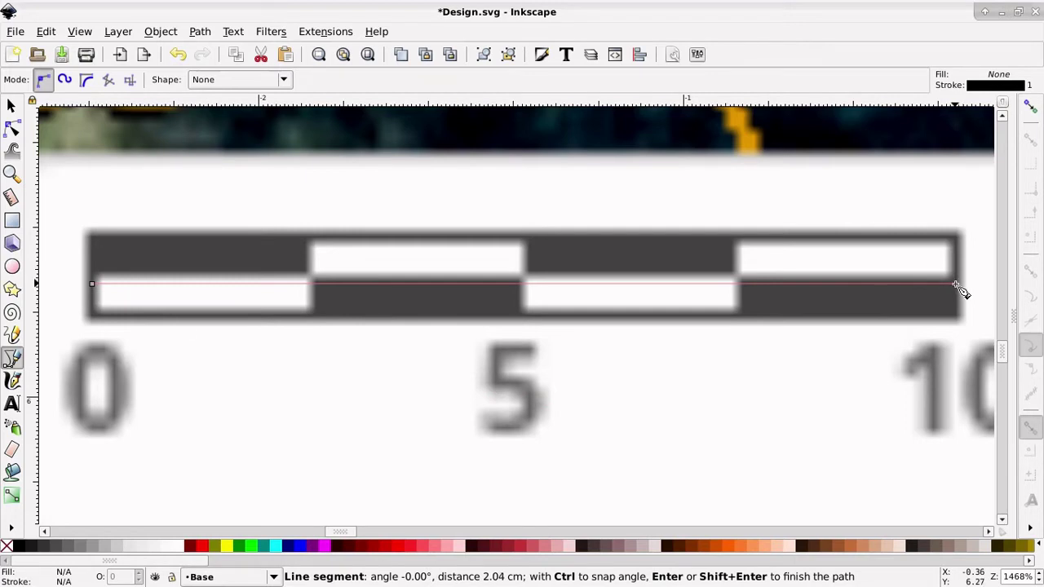
pyautogui.doubleClick(955, 285)
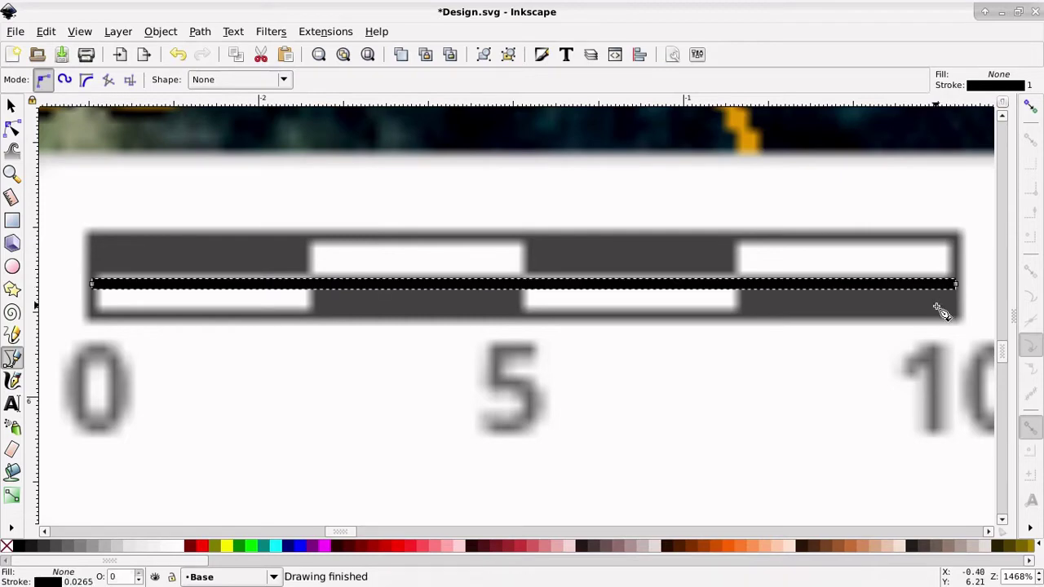
pyautogui.hotkey('ctrl', 'z')
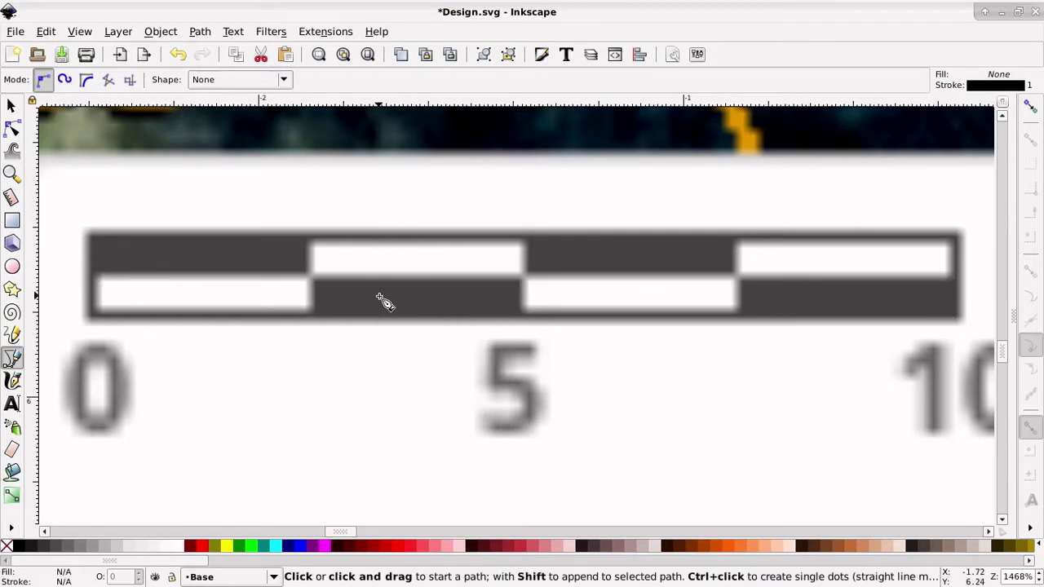
pyautogui.press('-')
pyautogui.press('-')
pyautogui.press('-')
pyautogui.press('-')
pyautogui.press('-')
pyautogui.press('-')
pyautogui.press('-')
pyautogui.press('-')
pyautogui.press('-')
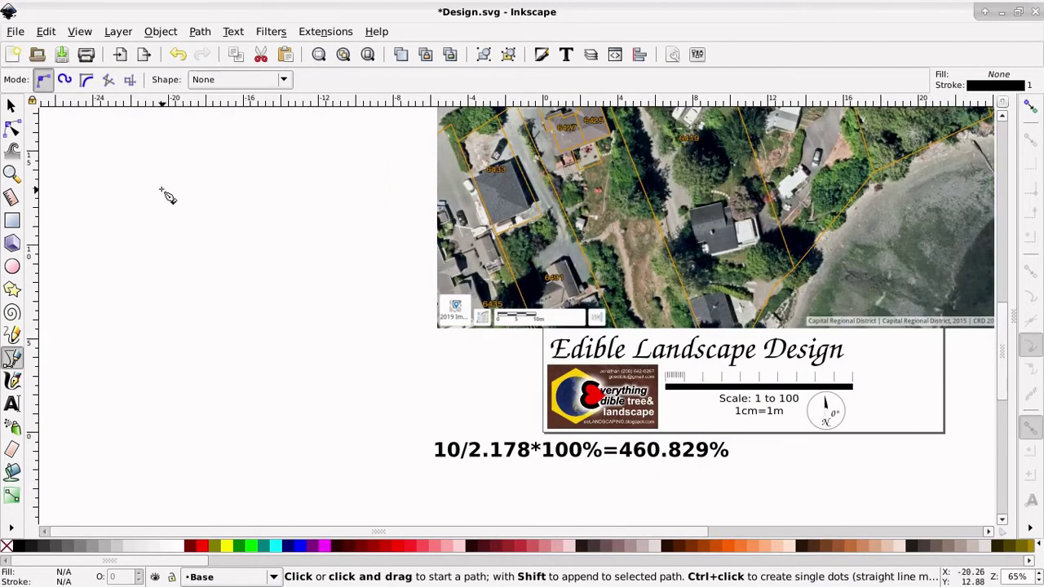
# Step: Edit the scale formula text so its divisor changes from 2.178 to 2.04, reading 10/2.04*100%
pyautogui.click(12, 106)
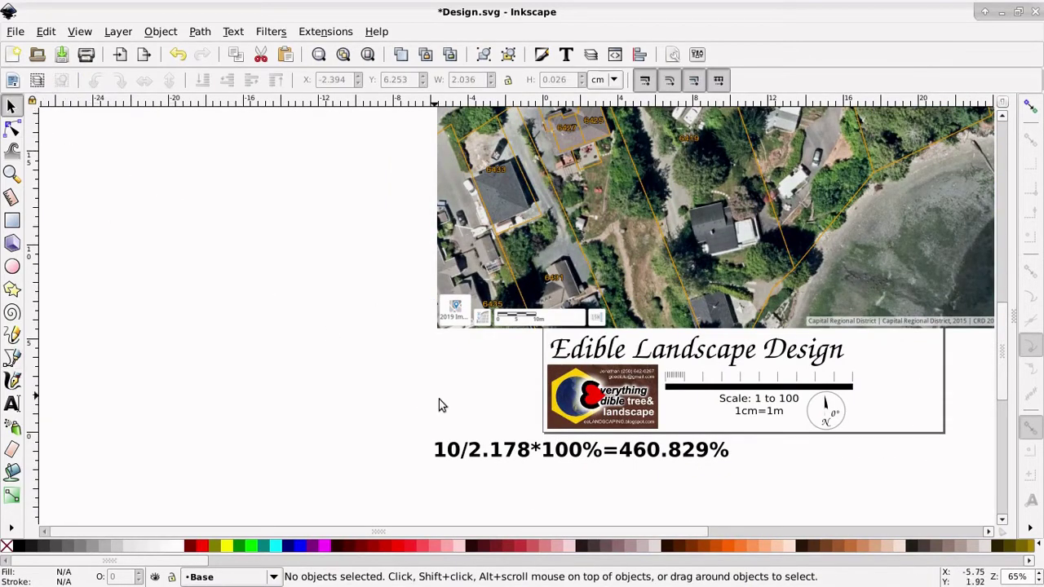
pyautogui.click(503, 458)
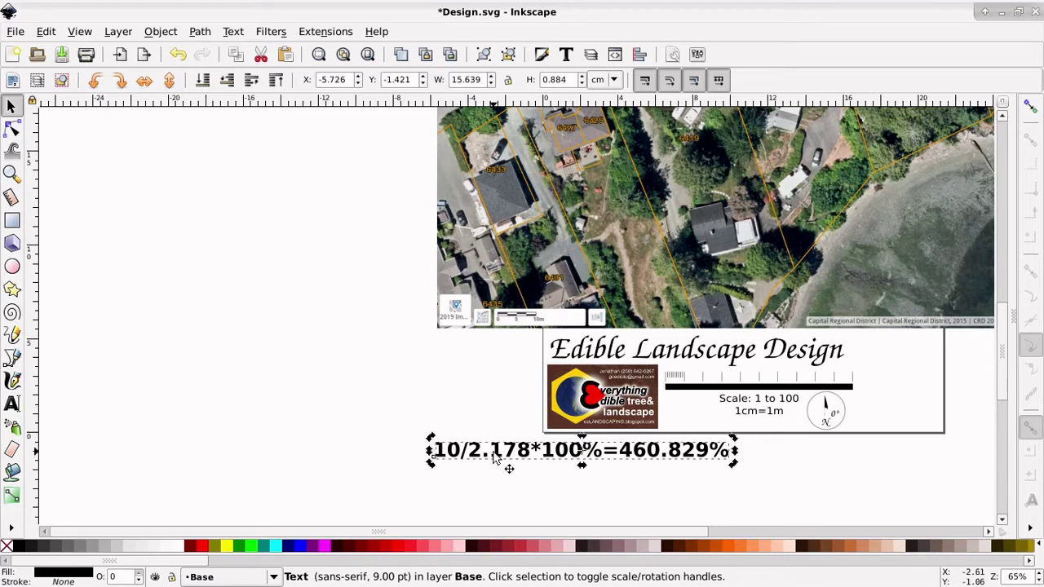
pyautogui.doubleClick(494, 455)
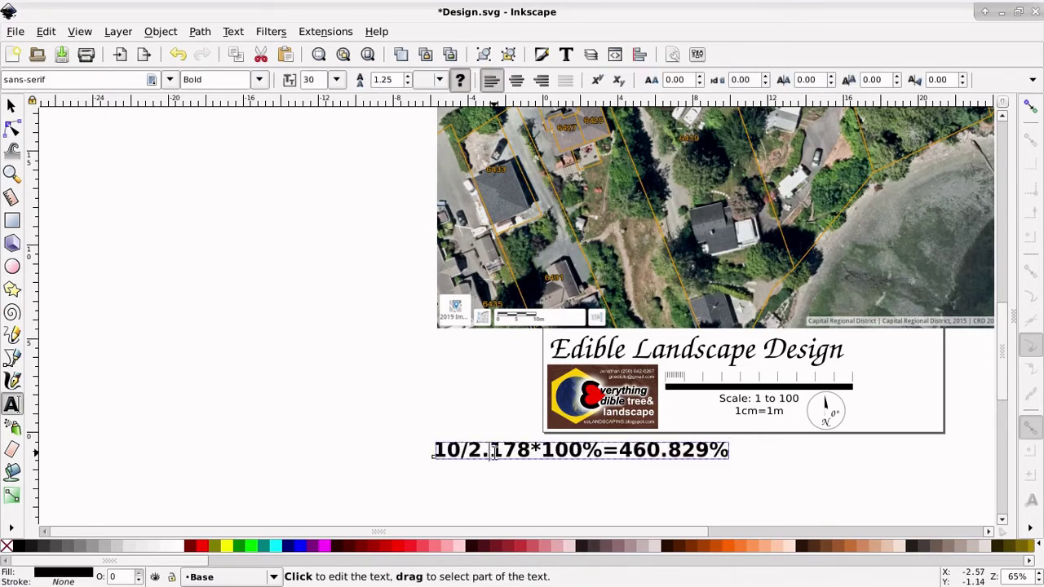
pyautogui.hotkey('shift', 'Right')
pyautogui.hotkey('shift', 'Right')
pyautogui.hotkey('shift', 'Right')
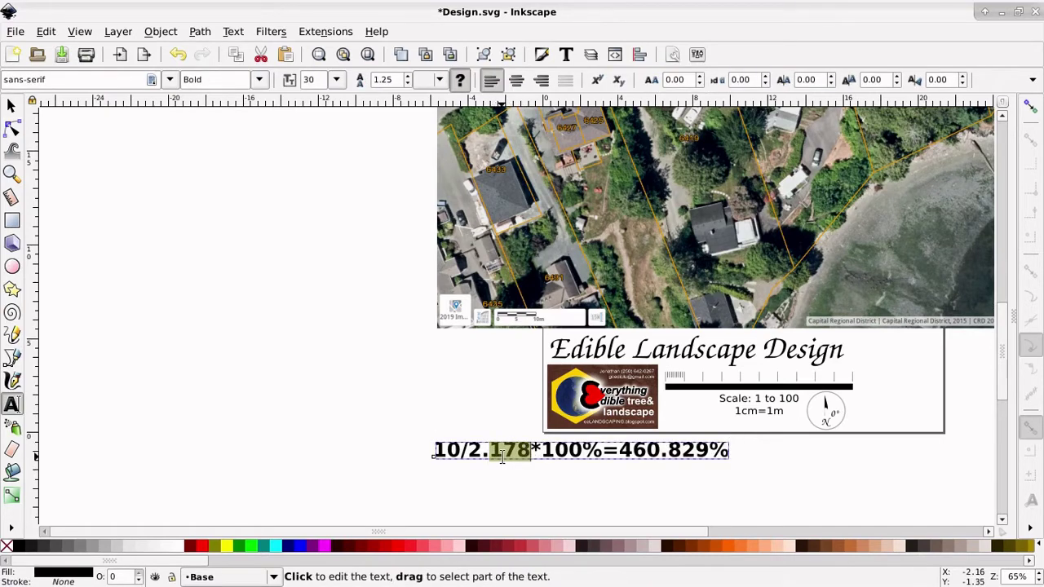
pyautogui.write('04')
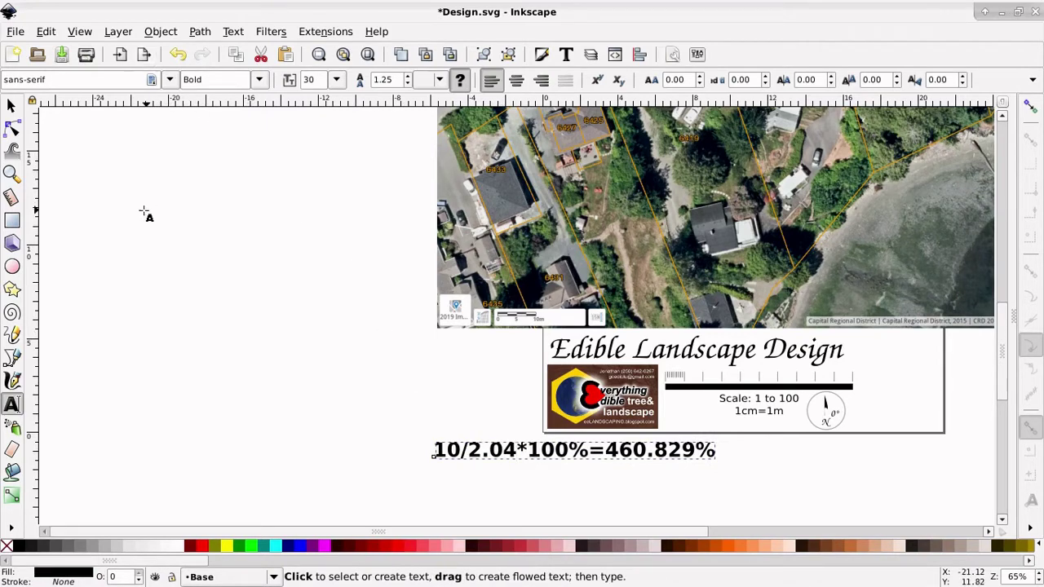
pyautogui.click(56, 7)
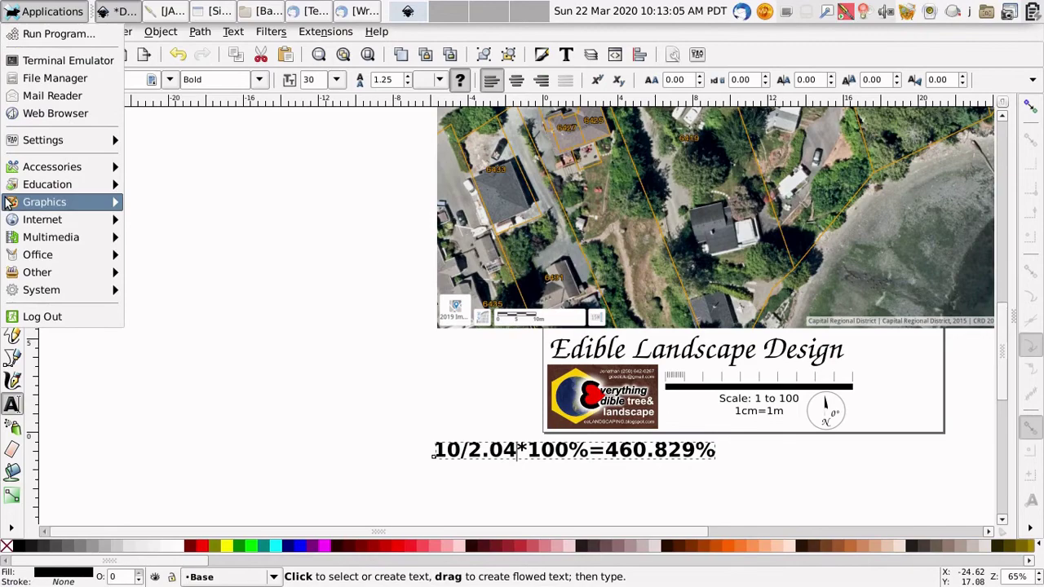
# Step: Compute 10÷2.04×100 in Calculator (490.196078431) and select the leading 490.196 for copying
pyautogui.moveTo(7, 205)
pyautogui.moveTo(25, 168)
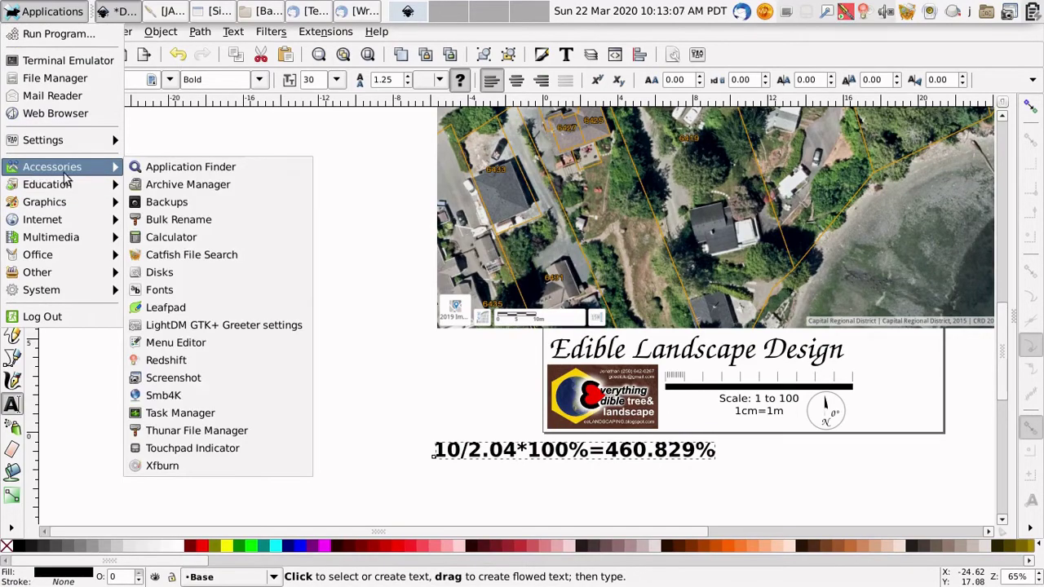
pyautogui.click(155, 237)
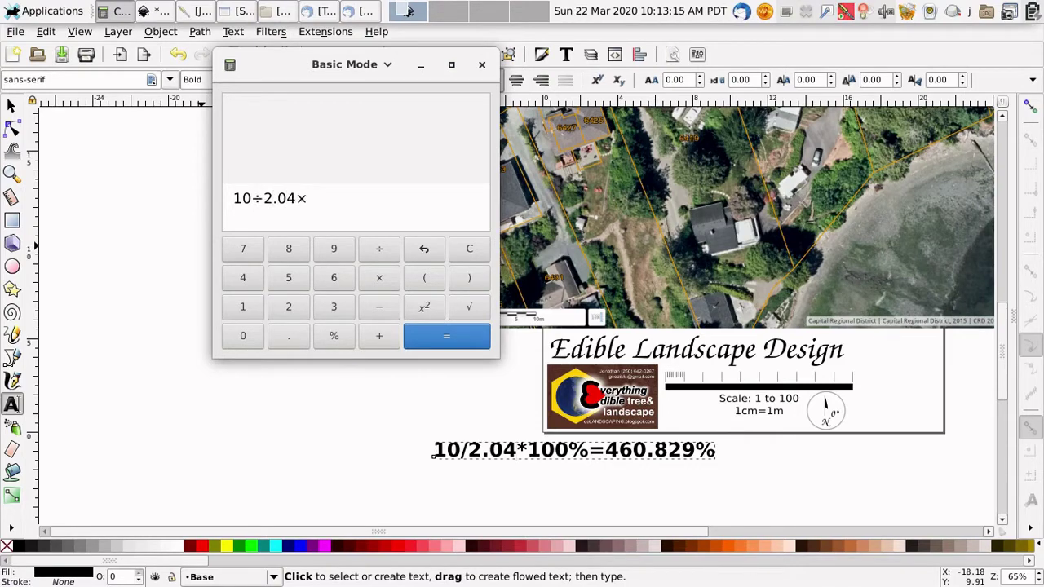
pyautogui.write('10÷2.04×100')
pyautogui.press('Return')
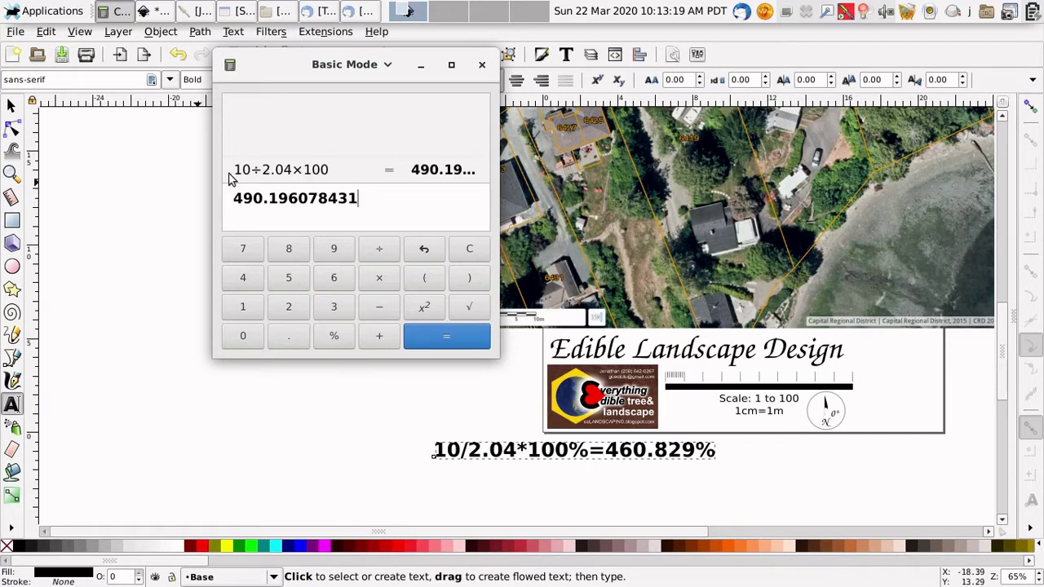
pyautogui.moveTo(301, 198); pyautogui.dragTo(235, 197)
pyautogui.hotkey('ctrl', 'c')
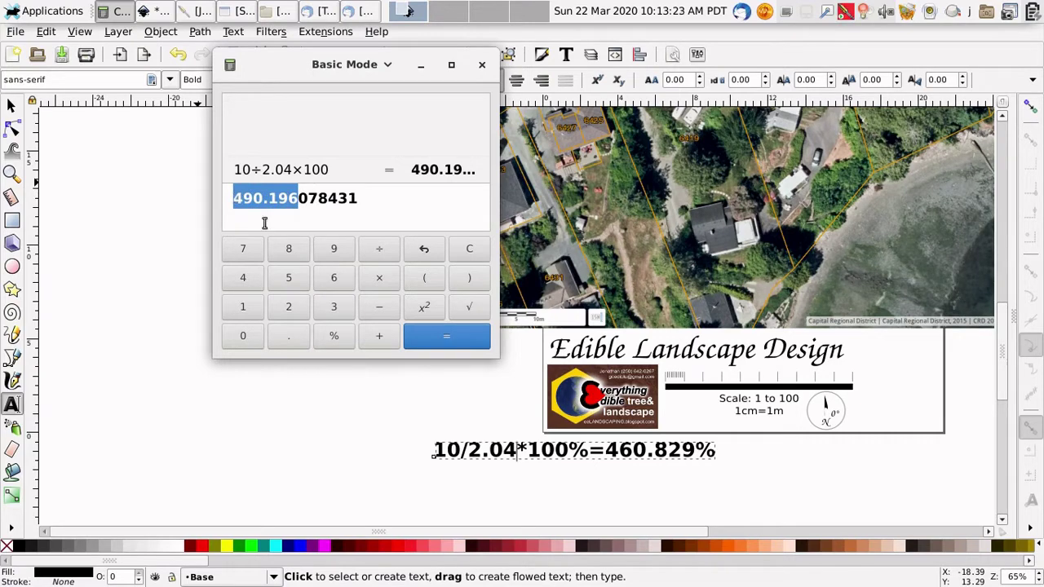
# Step: Replace the formula's old result 460.829 with the copied 490.196
pyautogui.click(613, 450)
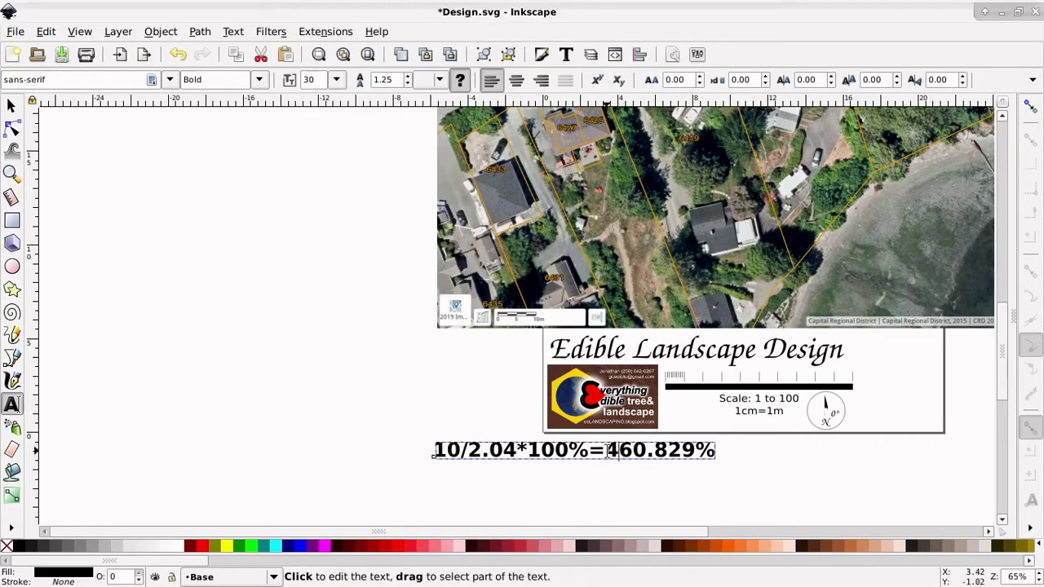
pyautogui.moveTo(607, 450); pyautogui.dragTo(695, 450)
pyautogui.hotkey('ctrl', 'v')
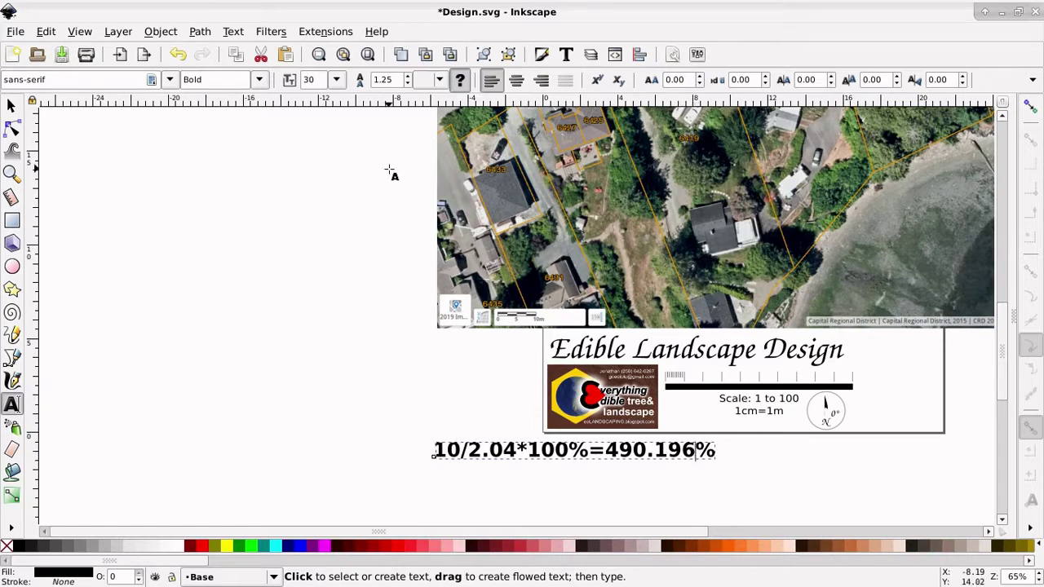
# Step: Select the aerial map image and bring up the Object menu
pyautogui.click(11, 106)
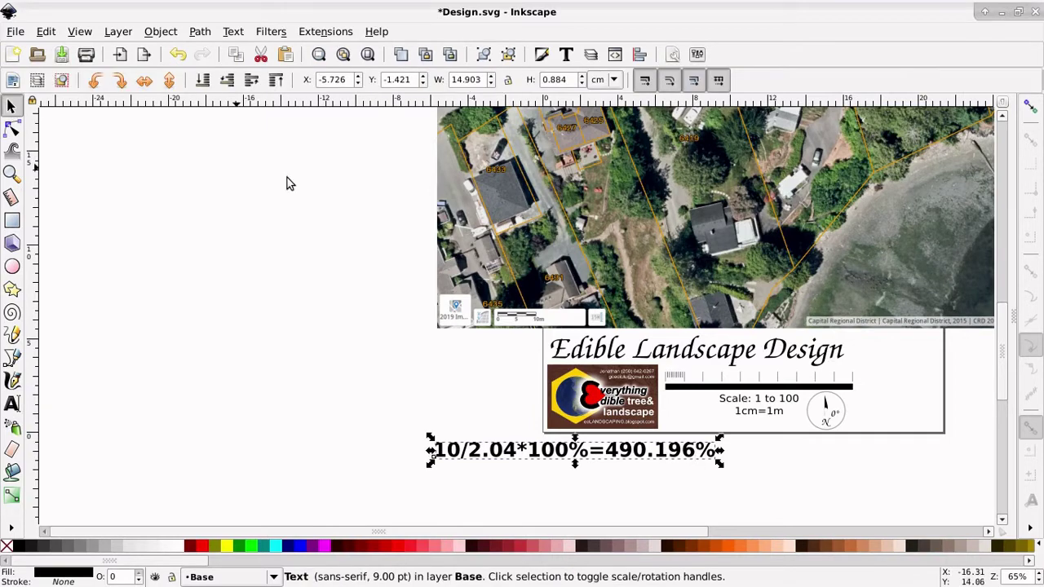
pyautogui.click(523, 235)
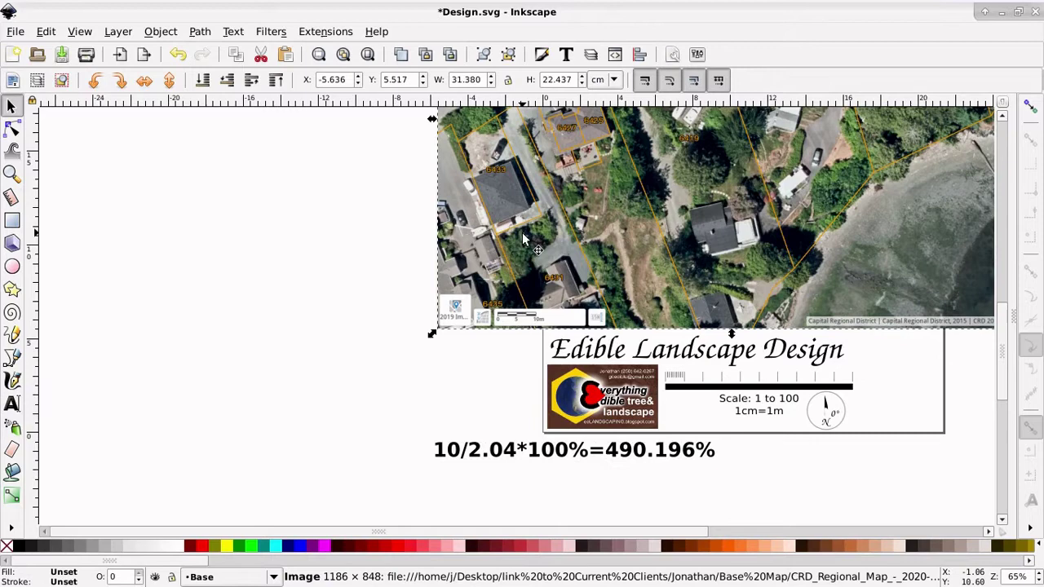
pyautogui.click(160, 31)
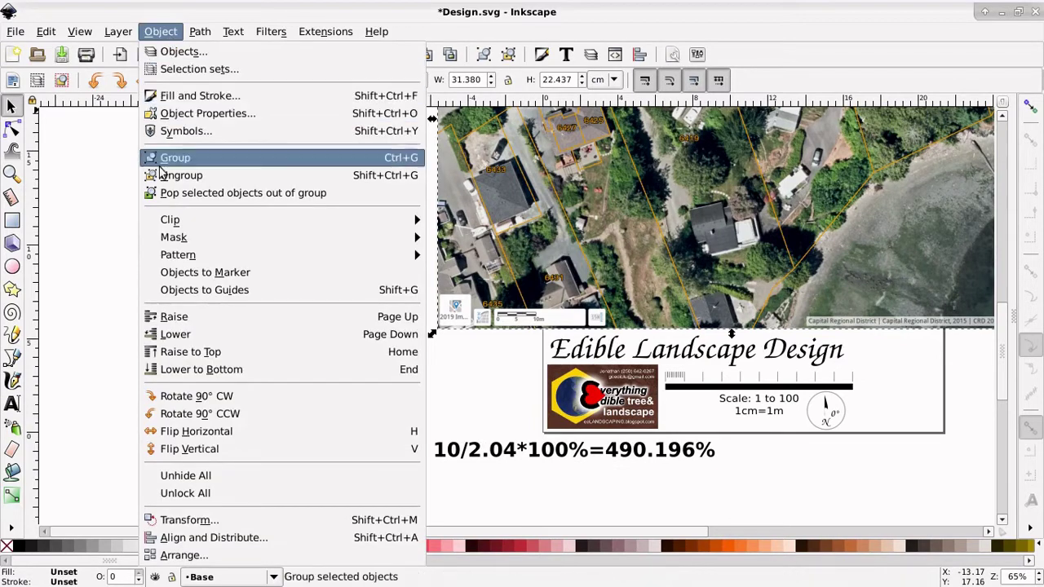
# Step: Scale the aerial map proportionally to 490.196% width, making it 153.821 × 109.984 cm
pyautogui.click(162, 523)
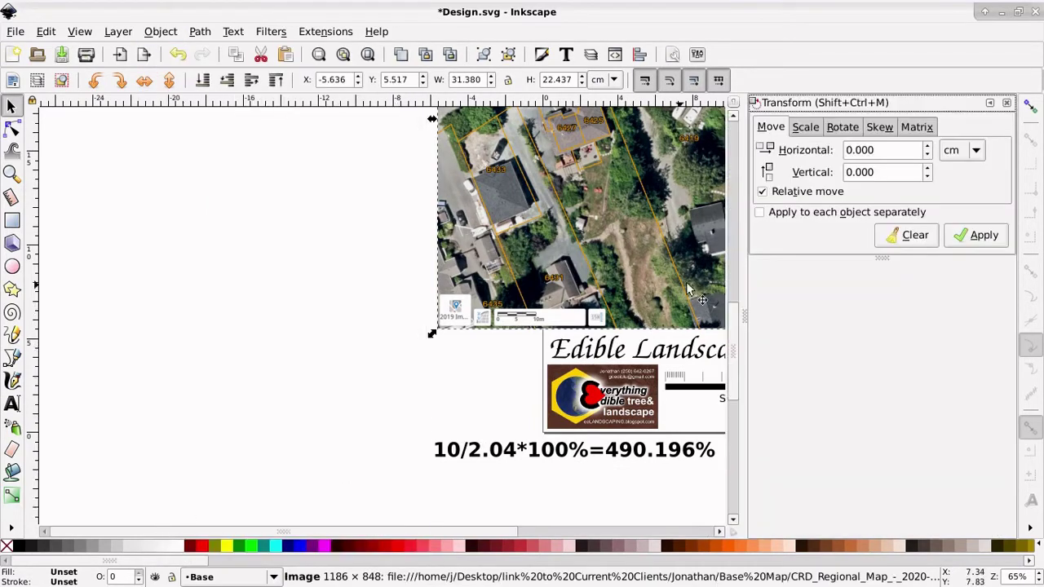
pyautogui.click(805, 127)
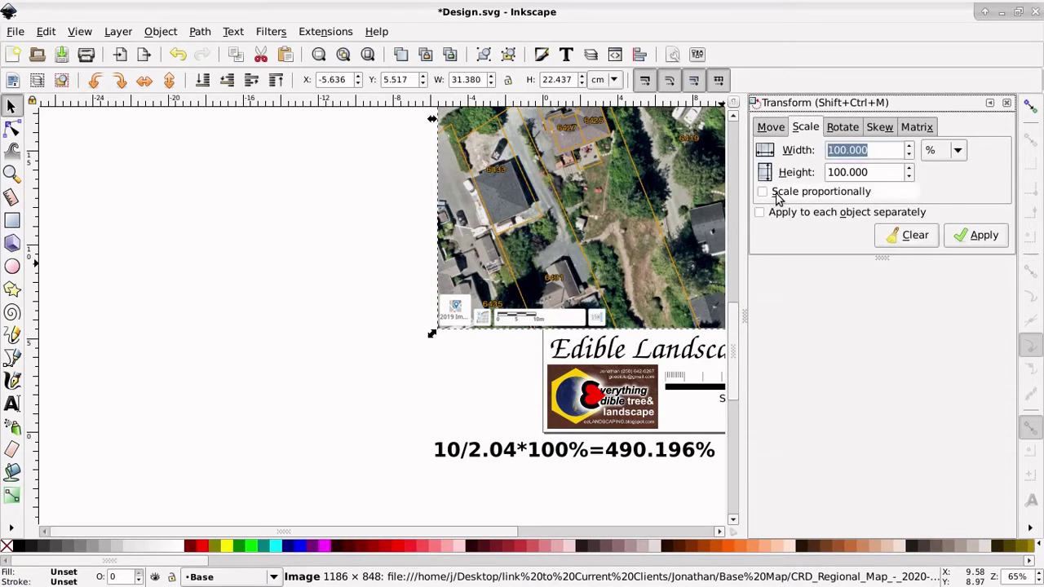
pyautogui.click(765, 193)
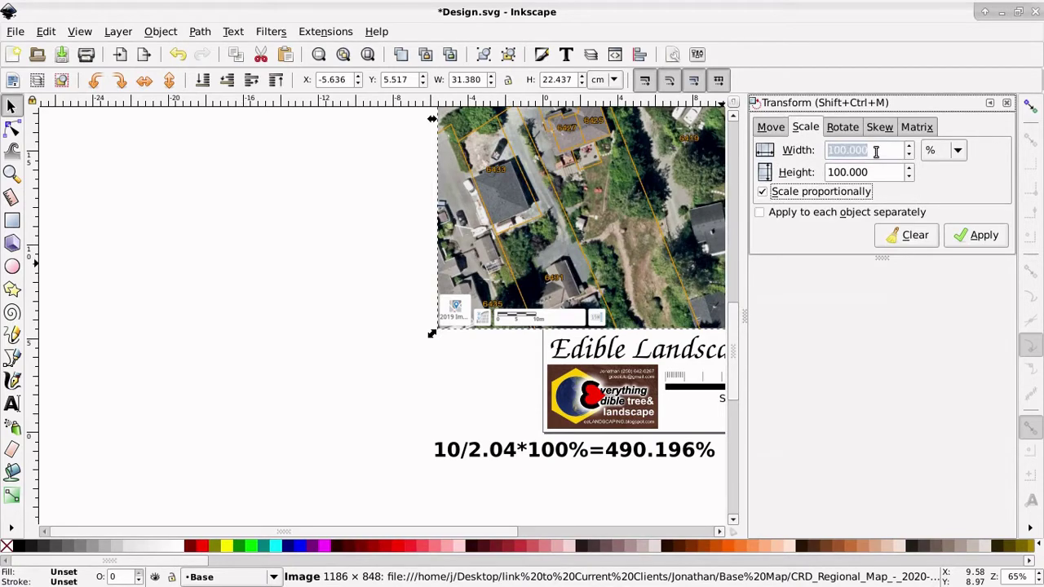
pyautogui.moveTo(876, 152); pyautogui.dragTo(818, 150)
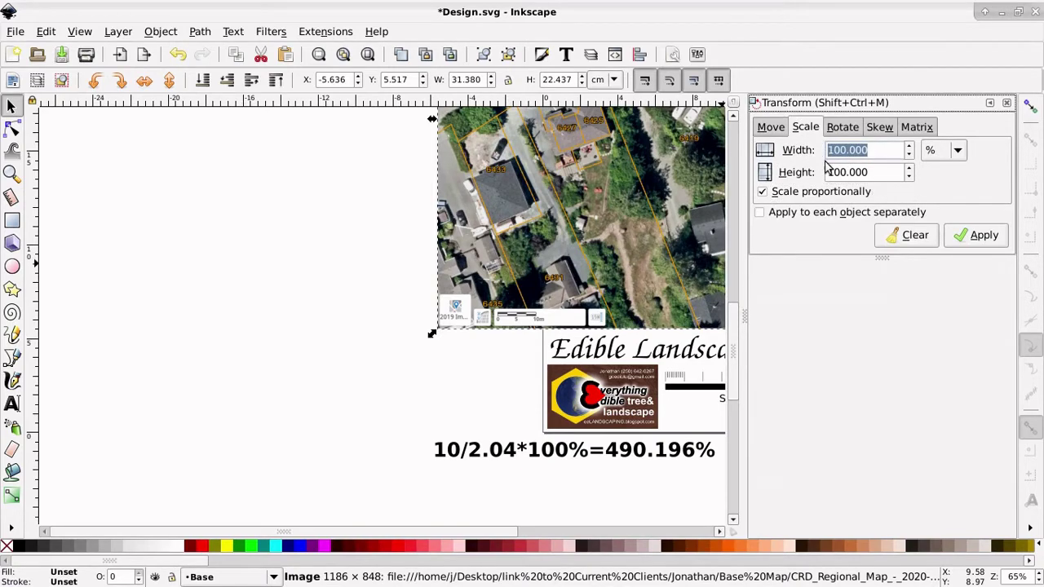
pyautogui.write('490.196')
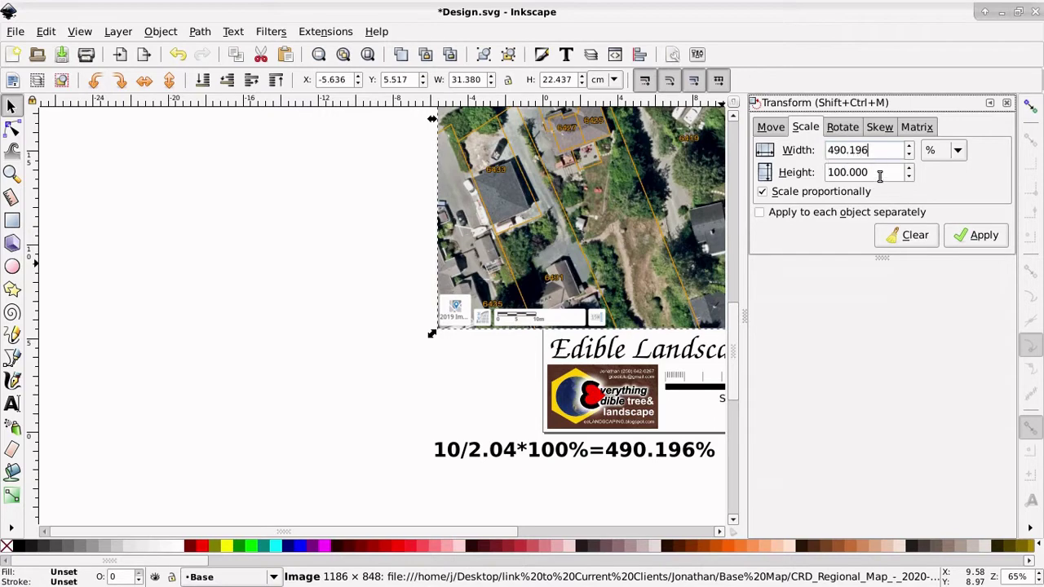
pyautogui.click(880, 176)
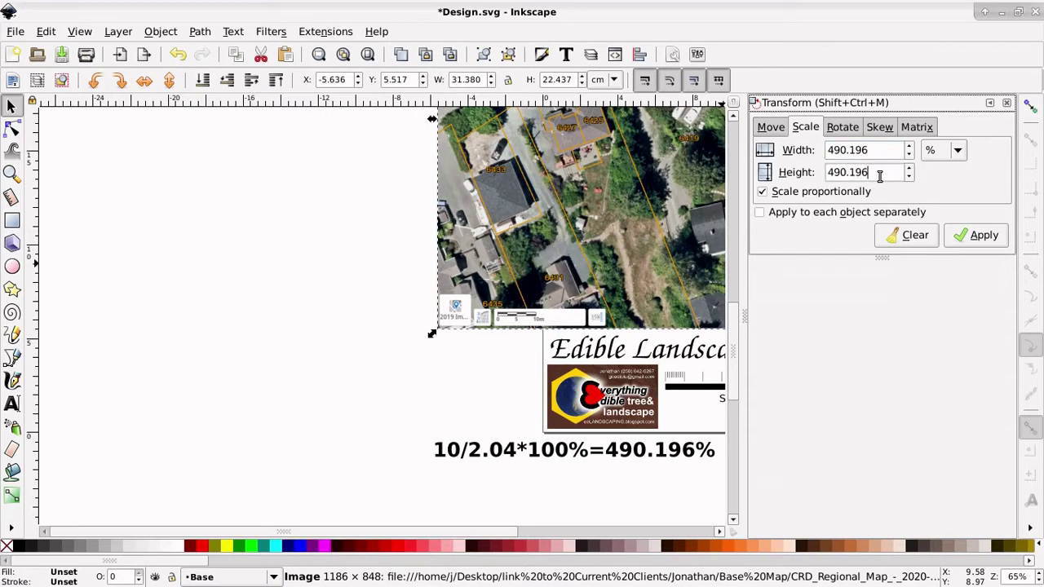
pyautogui.click(982, 236)
pyautogui.scroll(-5, 154, 355)
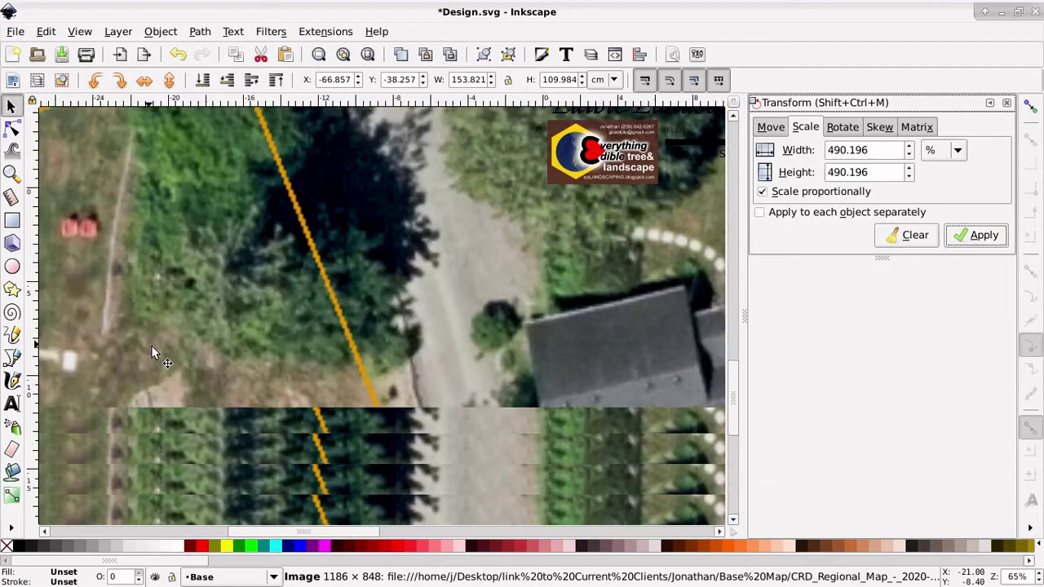
pyautogui.scroll(-6, 154, 355)
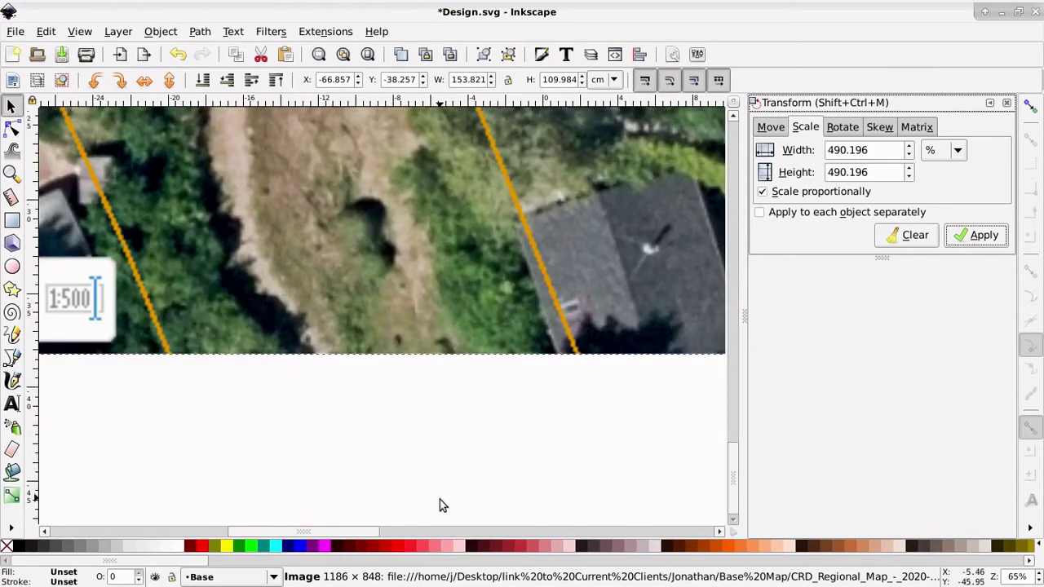
pyautogui.moveTo(324, 531); pyautogui.dragTo(157, 534)
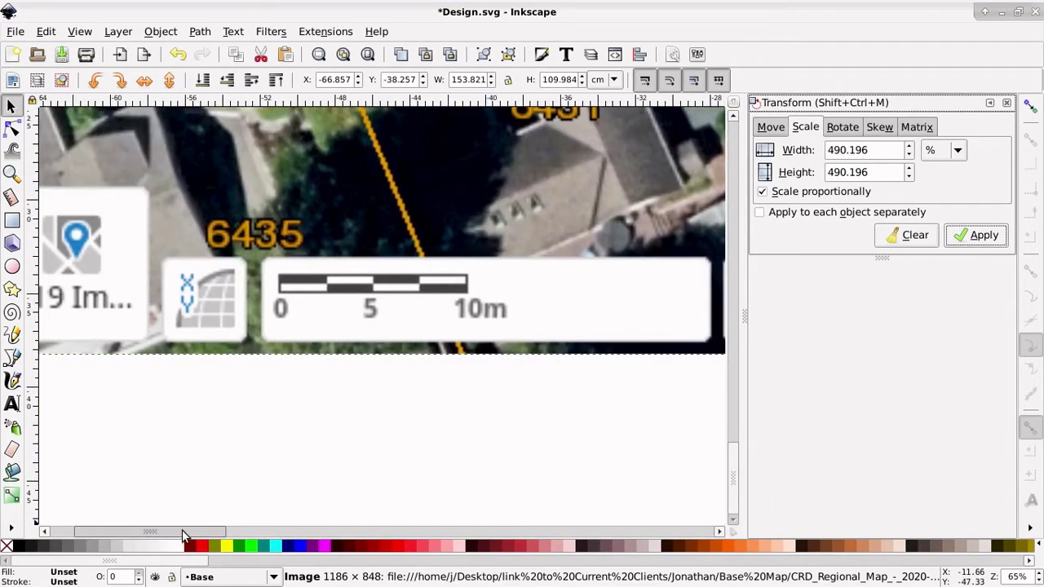
# Step: Draw a line along the 10 m scale bar to confirm ~10 cm, then start one at lot 6411's corner
pyautogui.click(13, 359)
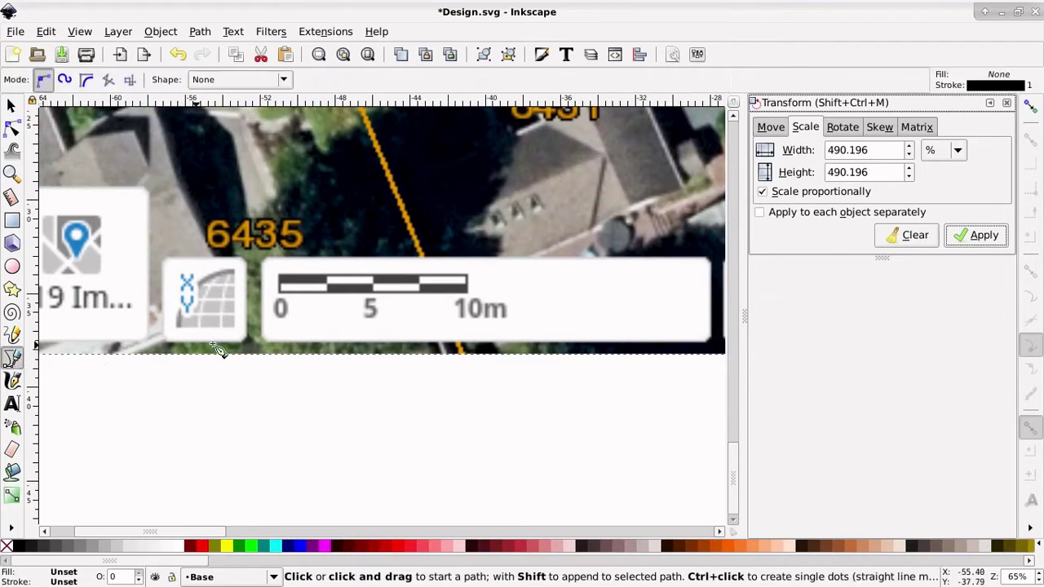
pyautogui.click(278, 287)
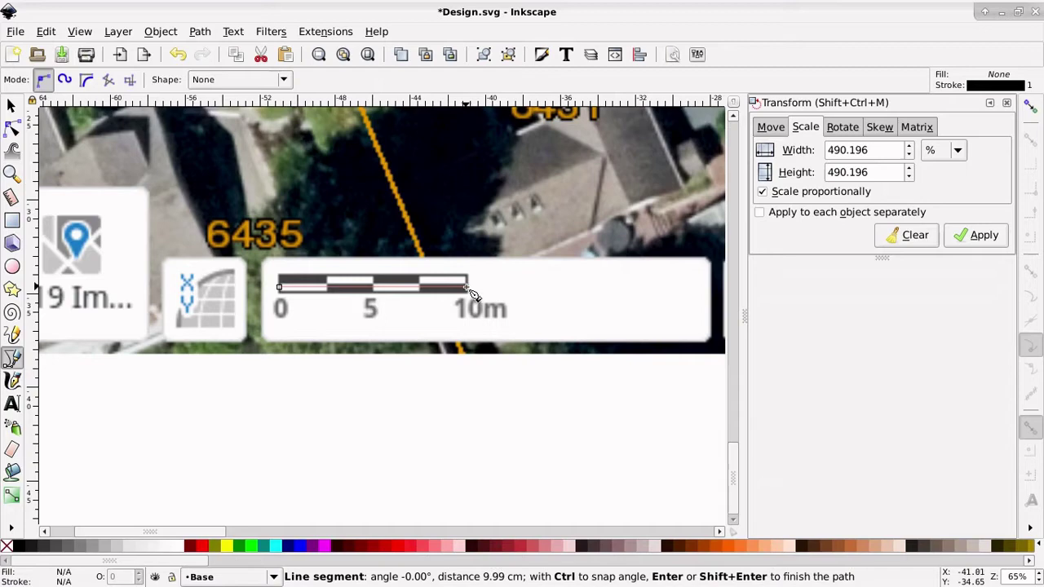
pyautogui.press('Return')
pyautogui.press('`')
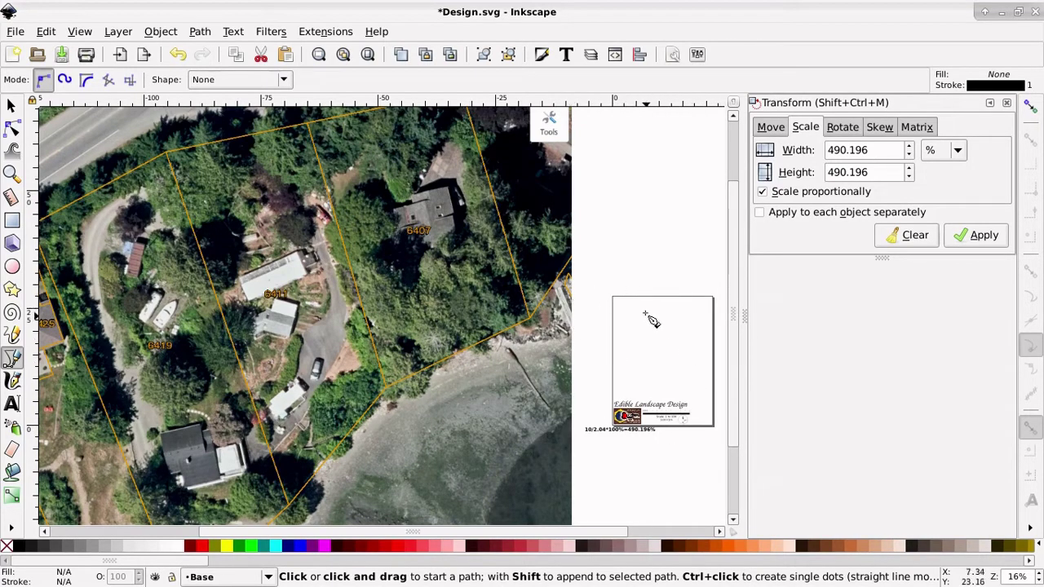
pyautogui.click(163, 150)
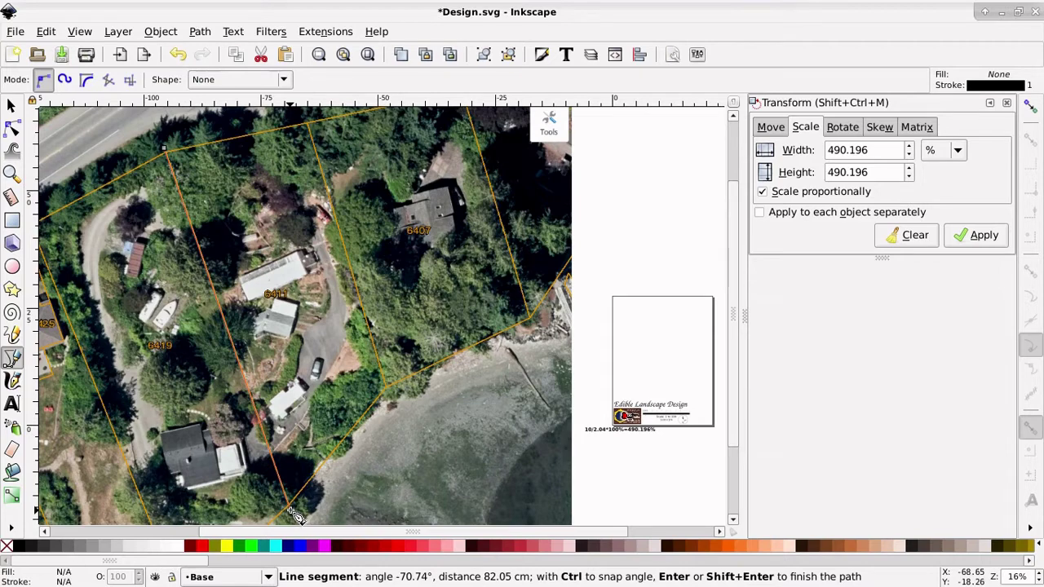
# Step: Finish the ~82 cm length line and draw the ~31 cm width line along lot 6411's boundaries
pyautogui.press('Return')
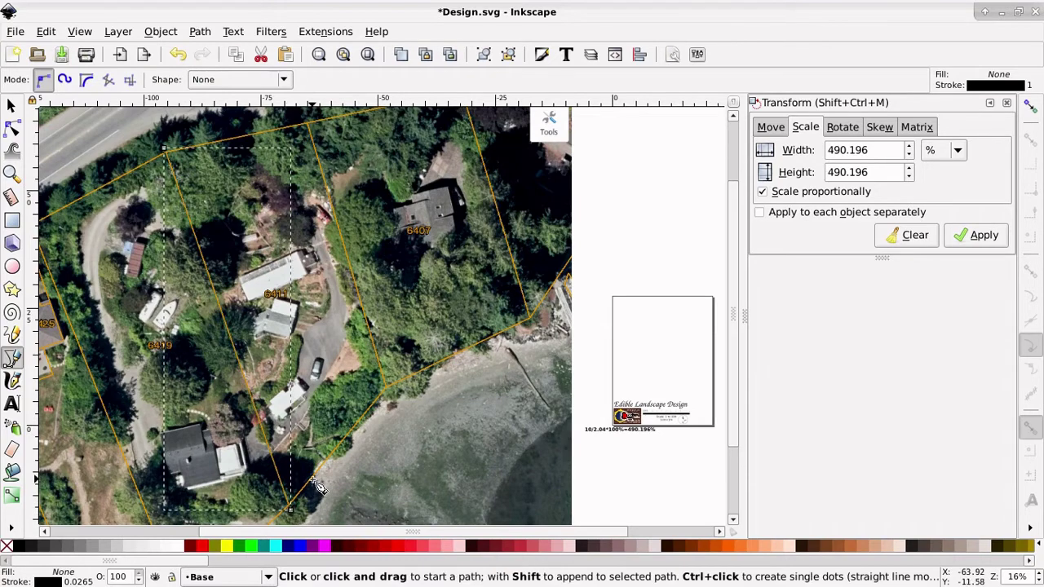
pyautogui.click(317, 153)
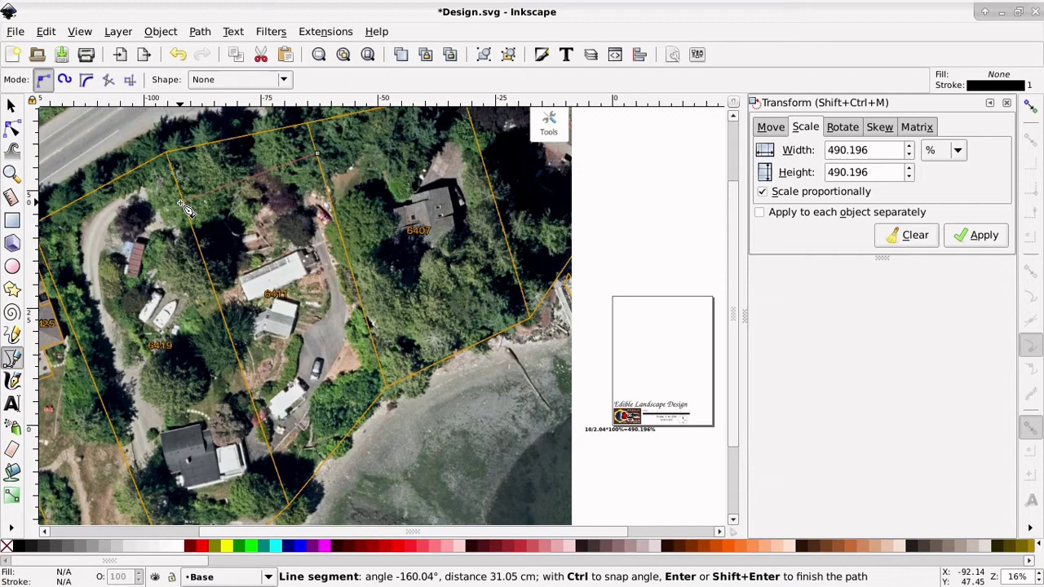
pyautogui.press('Return')
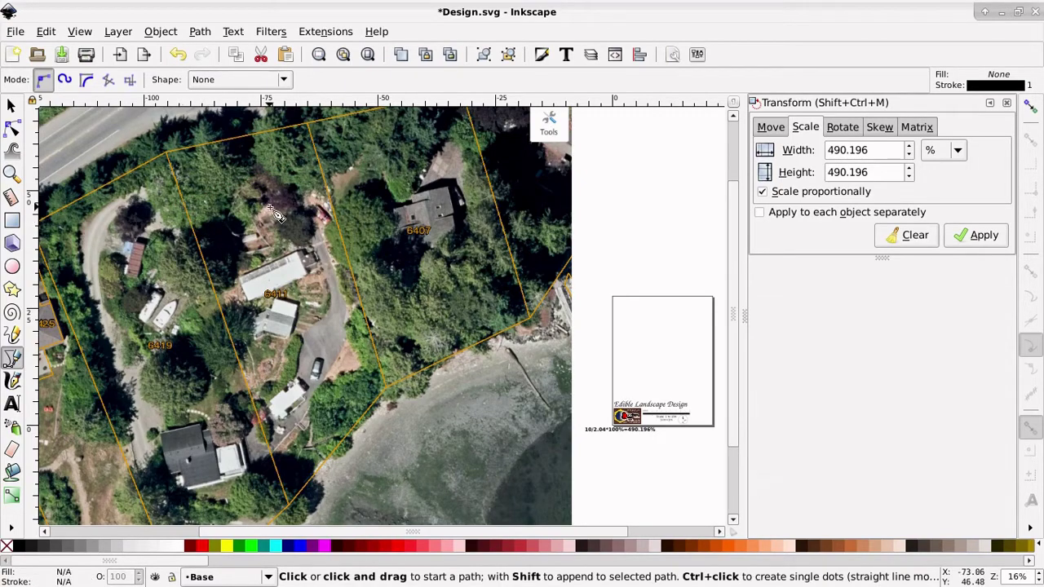
# Step: Open Drawing Size Calculator for PosteRazor.ods from the Base Map folder window
pyautogui.moveTo(171, 4)
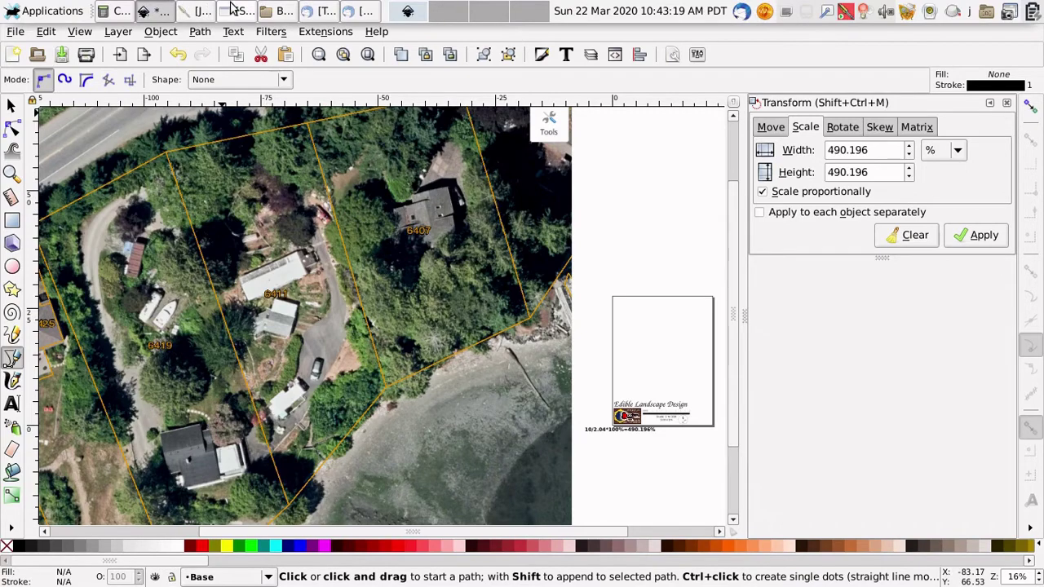
pyautogui.click(277, 10)
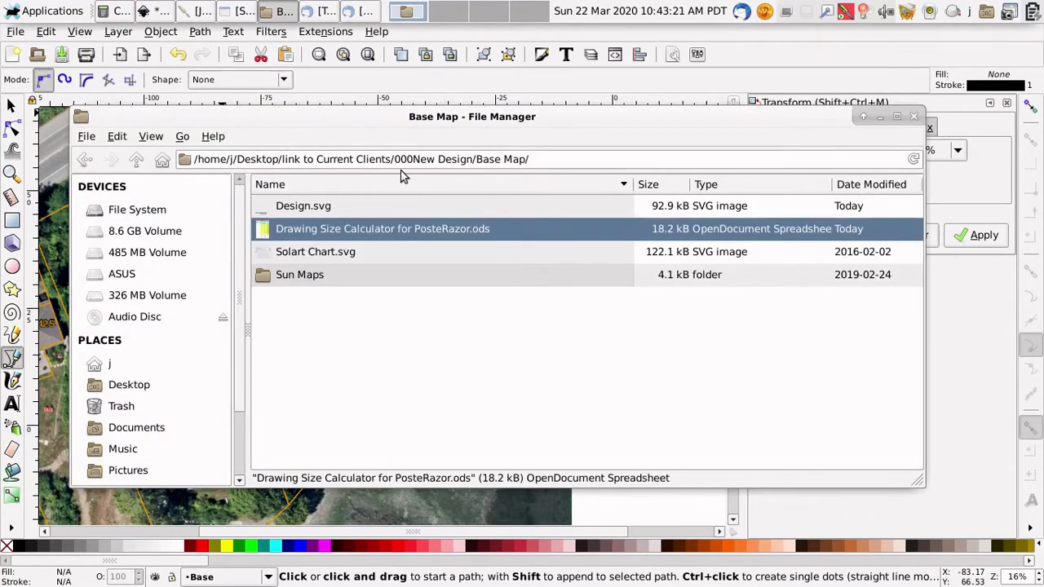
pyautogui.doubleClick(299, 232)
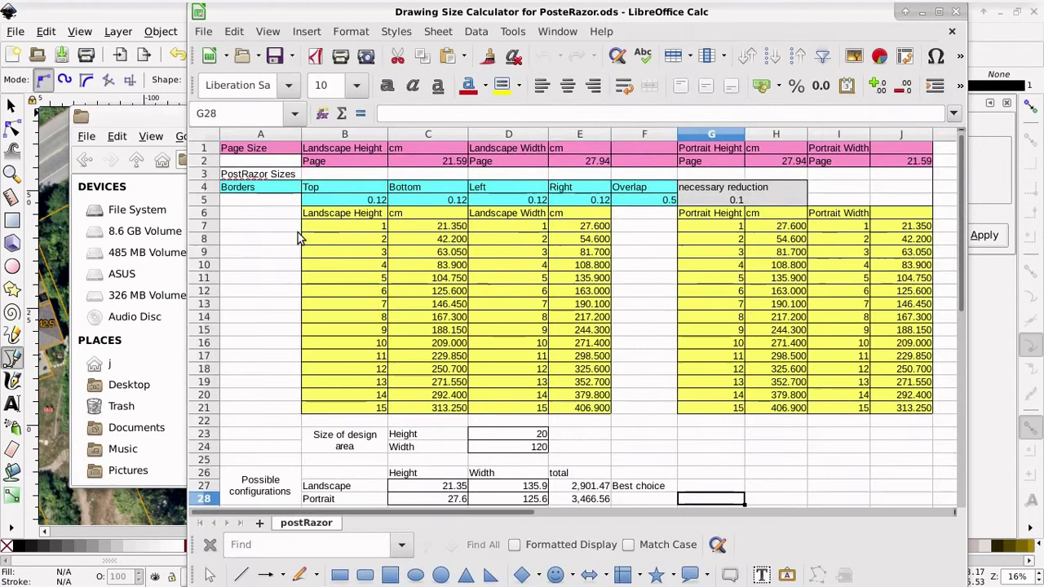
# Step: Enter design area height 82 in D23 and width 31 in D24
pyautogui.click(517, 435)
pyautogui.doubleClick(519, 439)
pyautogui.moveTo(519, 438); pyautogui.dragTo(552, 440)
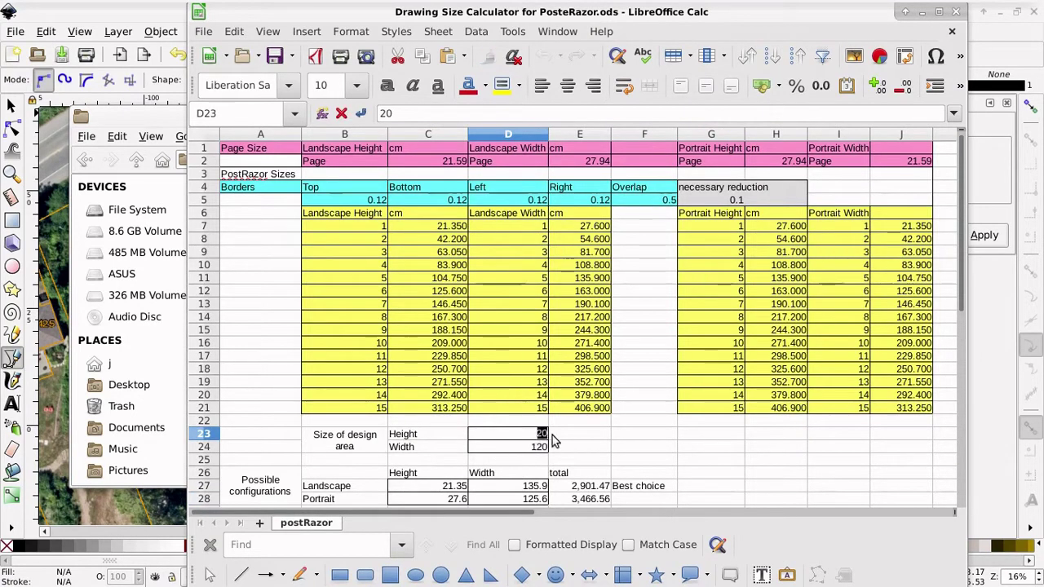
pyautogui.write('82')
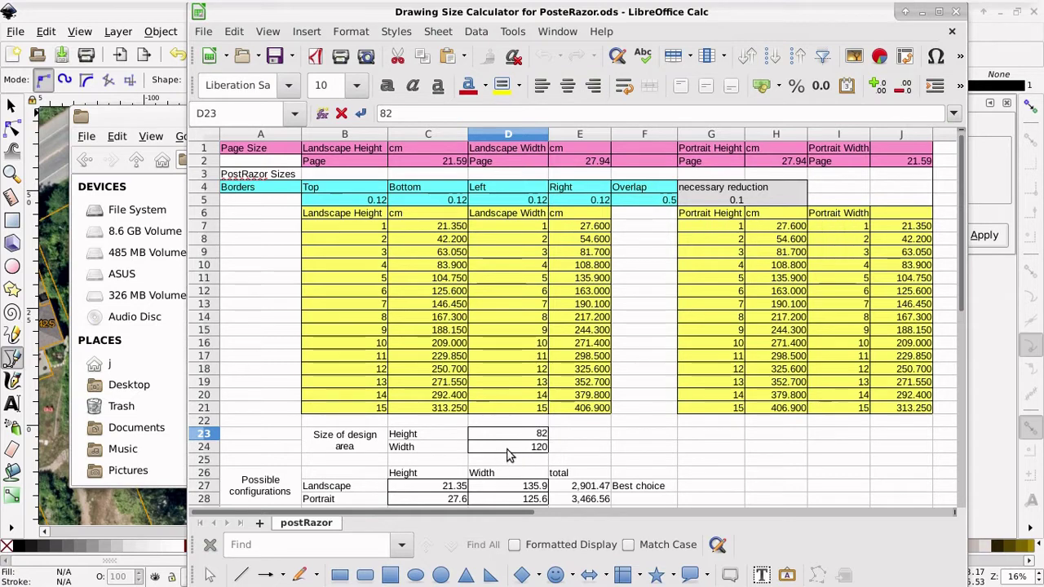
pyautogui.doubleClick(514, 454)
pyautogui.write('31')
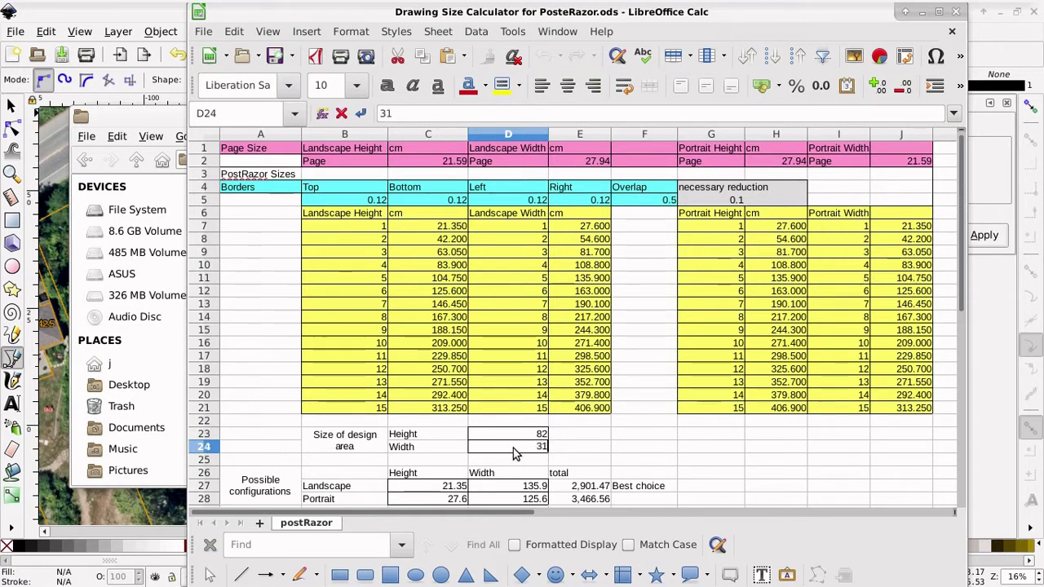
pyautogui.click(449, 487)
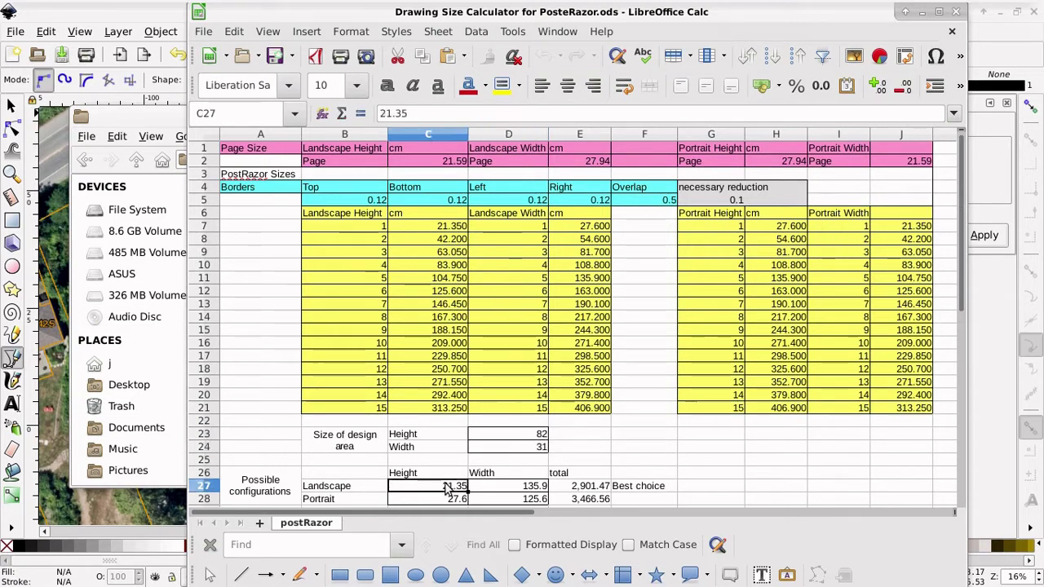
pyautogui.click(540, 435)
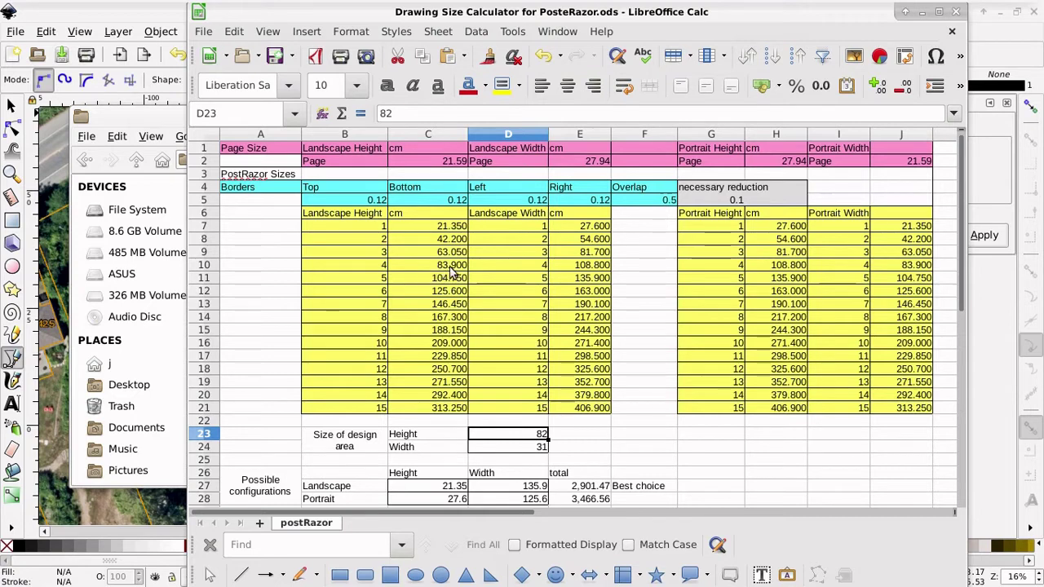
# Step: Set the Landscape configuration to 83.9 high by 54.6 wide, totalling 4,580.94
pyautogui.doubleClick(455, 487)
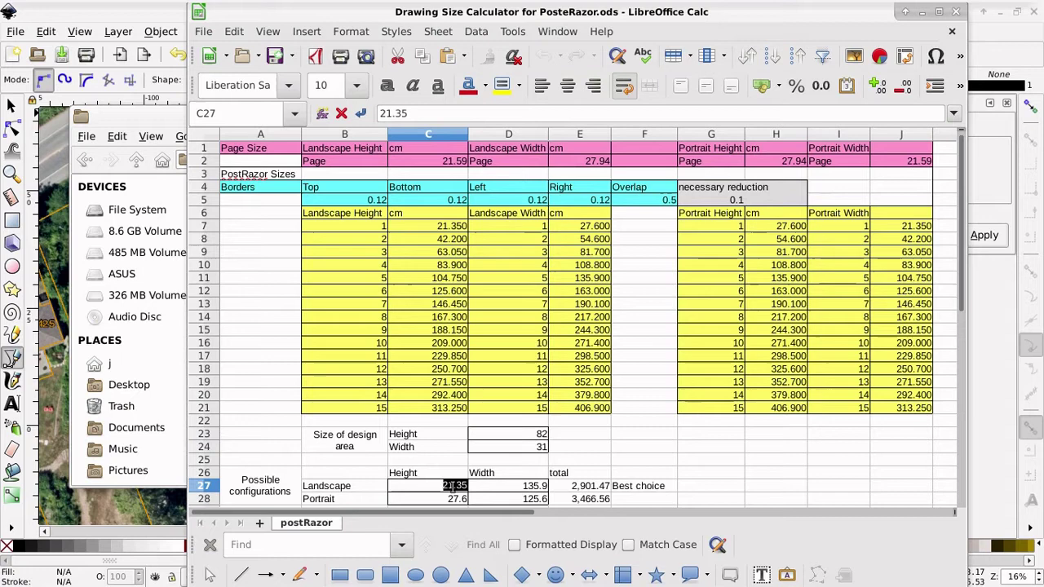
pyautogui.write('83.9')
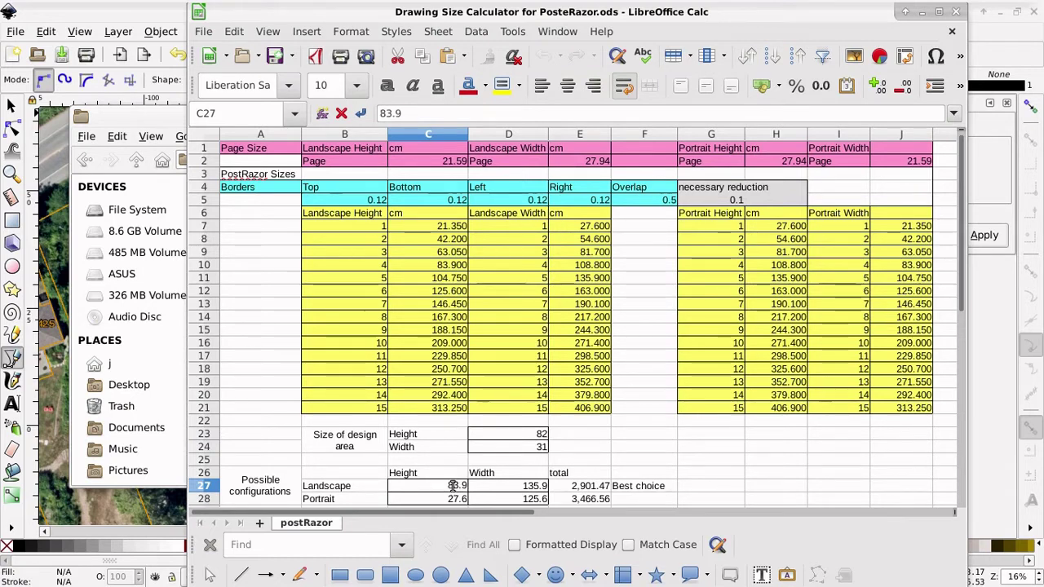
pyautogui.press('Return')
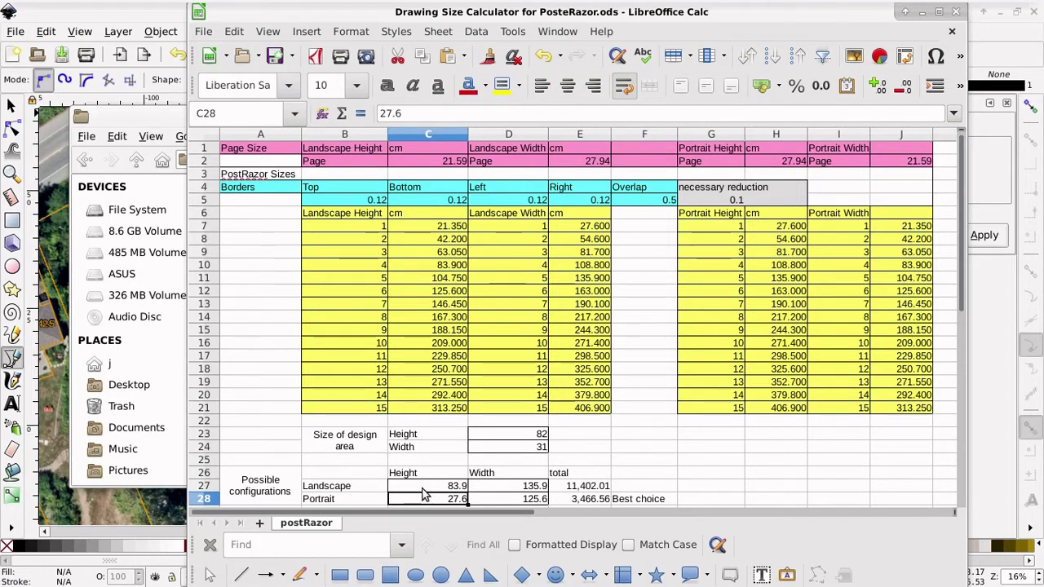
pyautogui.click(495, 489)
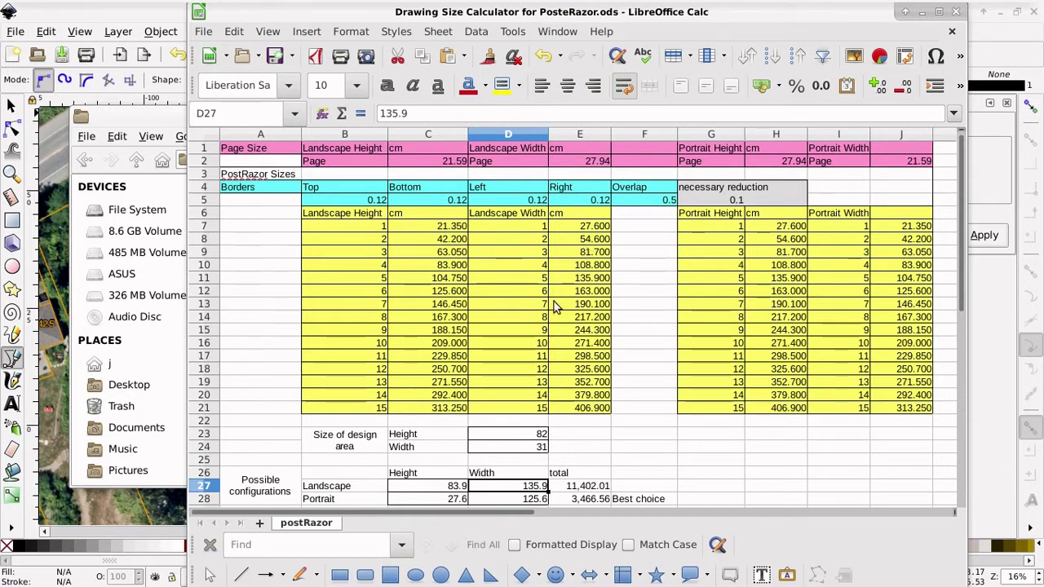
pyautogui.doubleClick(535, 485)
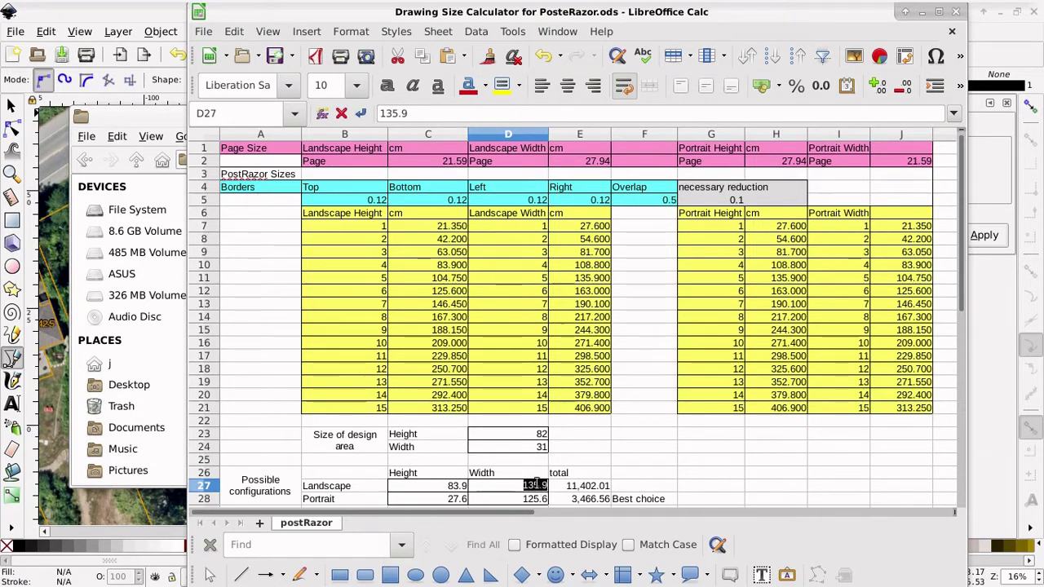
pyautogui.write('54.6')
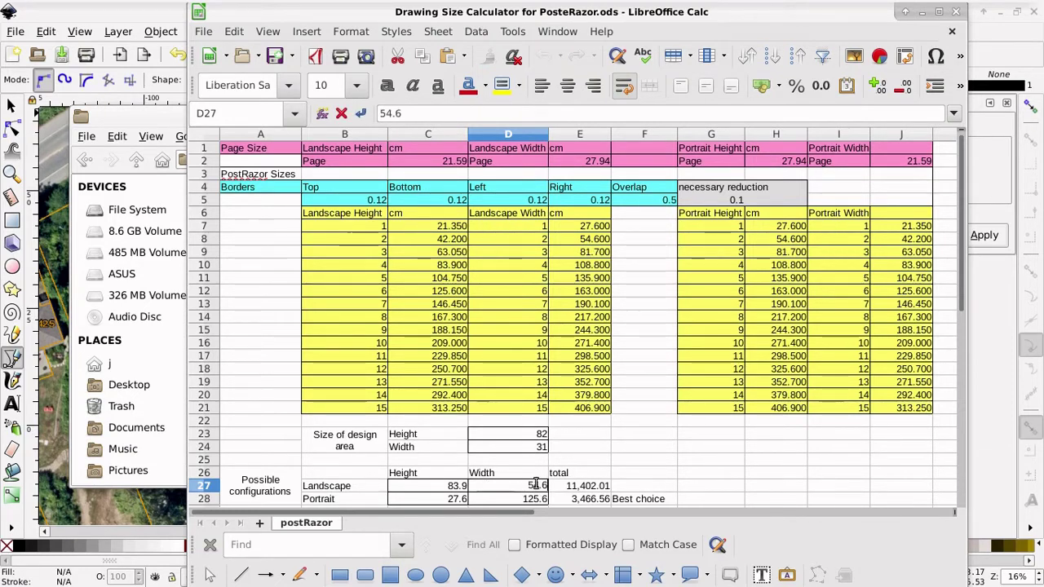
pyautogui.press('Return')
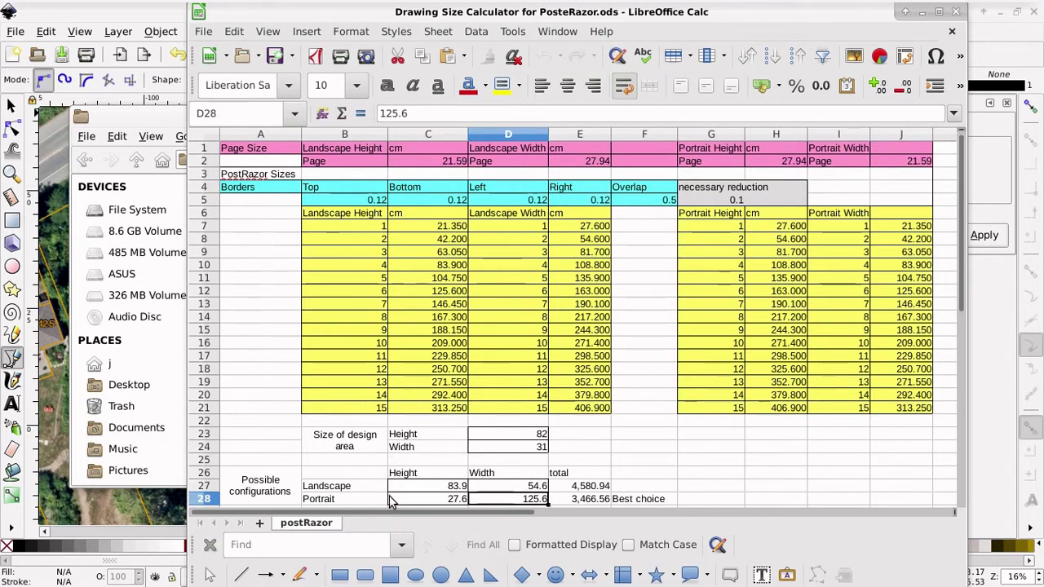
pyautogui.click(423, 500)
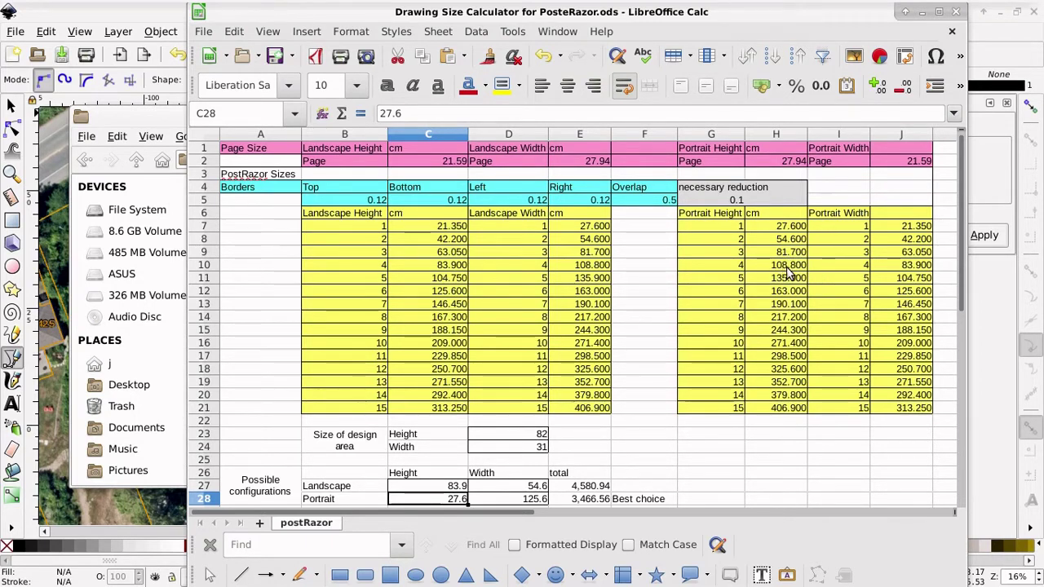
# Step: Set Portrait to 108.8 high by 42.2 wide (total 4,591.36), making Landscape the best choice
pyautogui.click(513, 501)
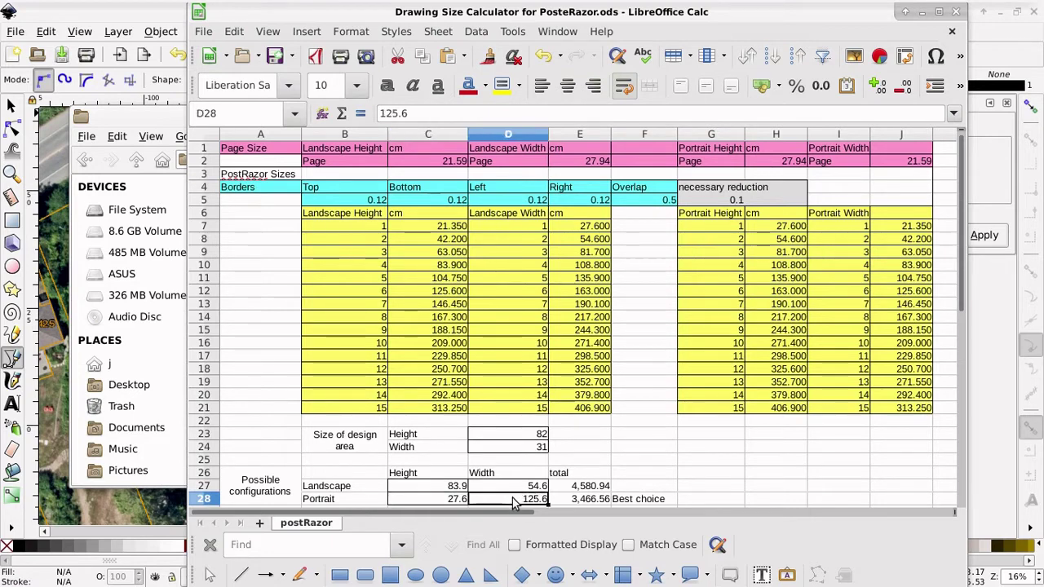
pyautogui.doubleClick(513, 501)
pyautogui.click(454, 499)
pyautogui.doubleClick(456, 499)
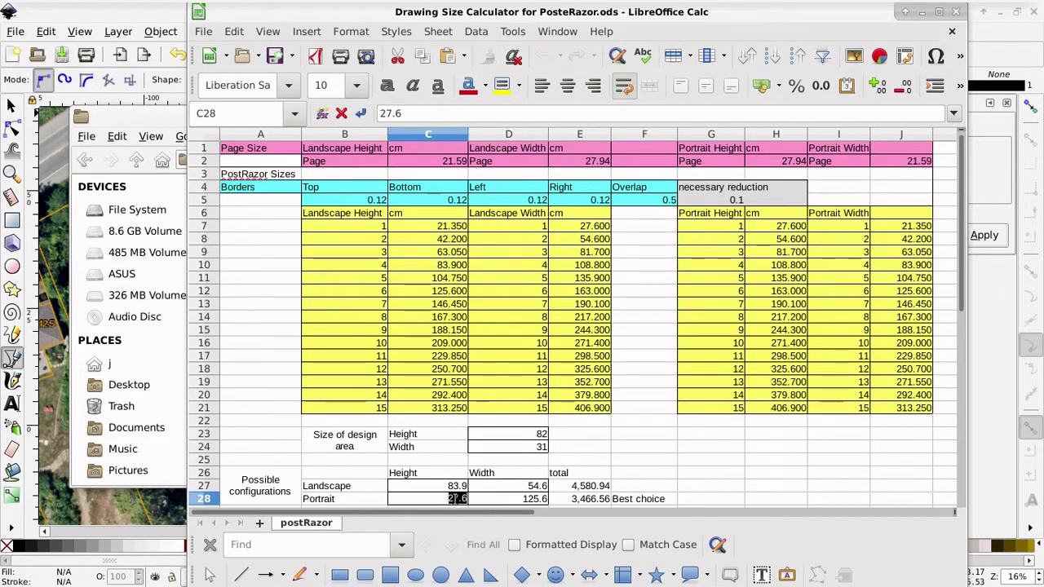
pyautogui.write('108.')
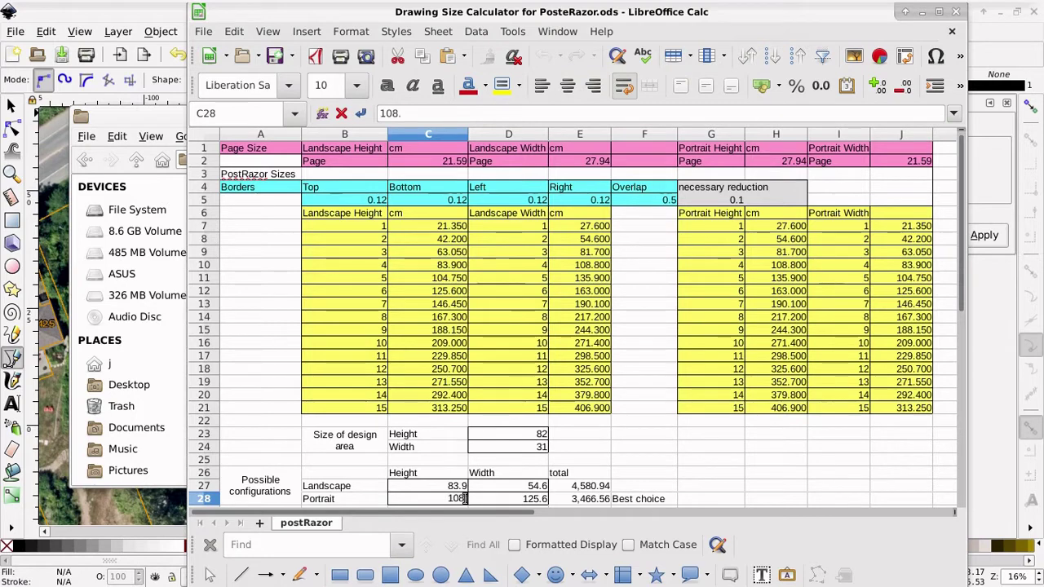
pyautogui.write('8')
pyautogui.click(520, 503)
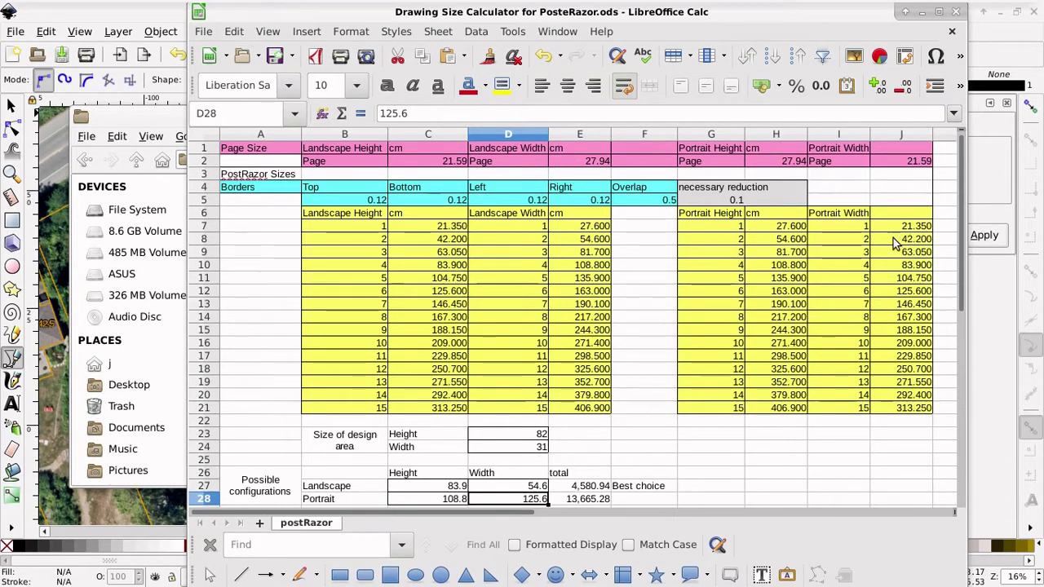
pyautogui.doubleClick(527, 503)
pyautogui.write('42.2')
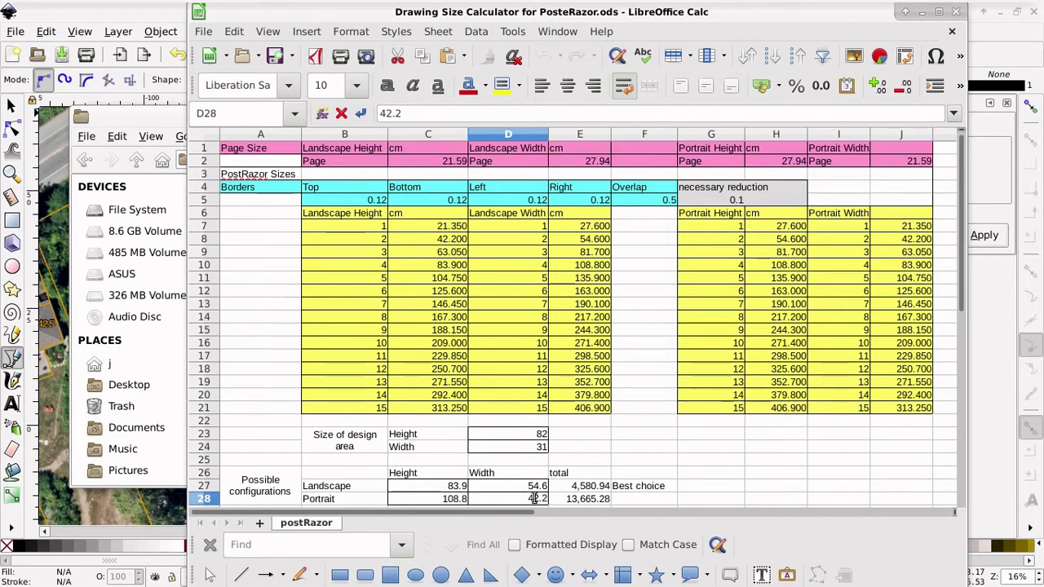
pyautogui.press('Return')
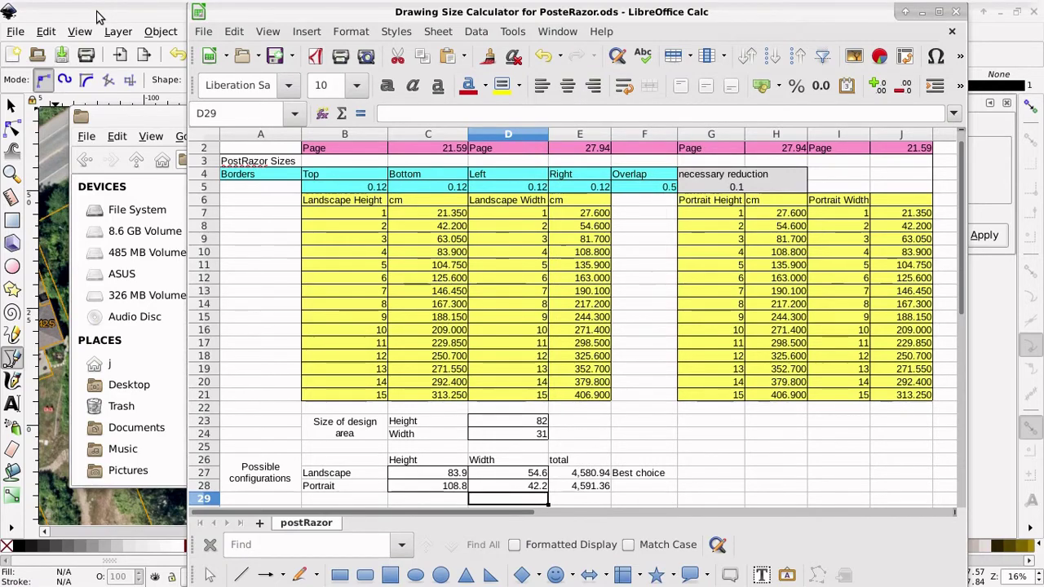
pyautogui.click(96, 16)
# Step: Set the page height to 83.9 cm in Document Properties
pyautogui.click(15, 30)
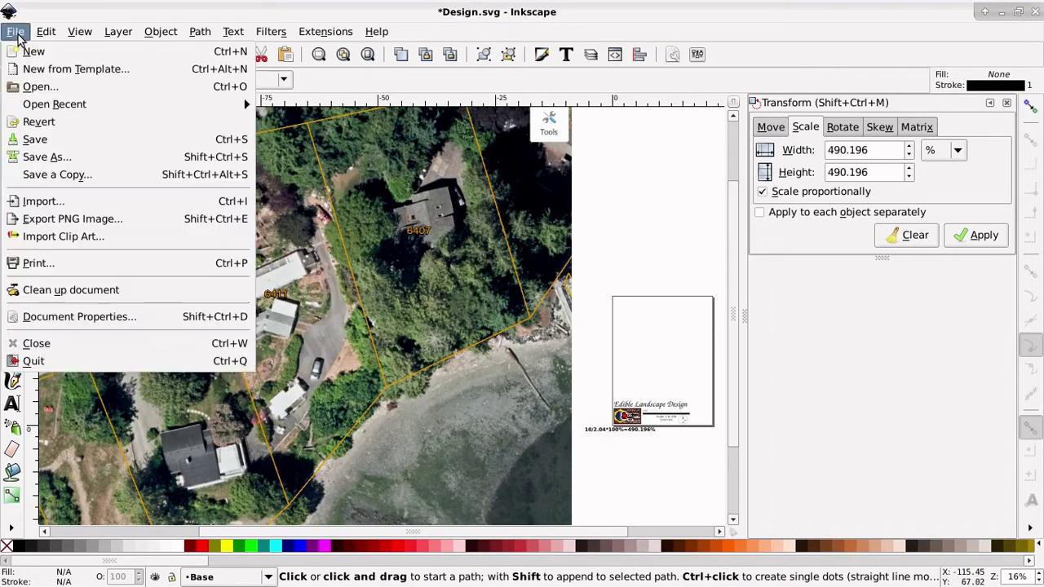
pyautogui.click(72, 315)
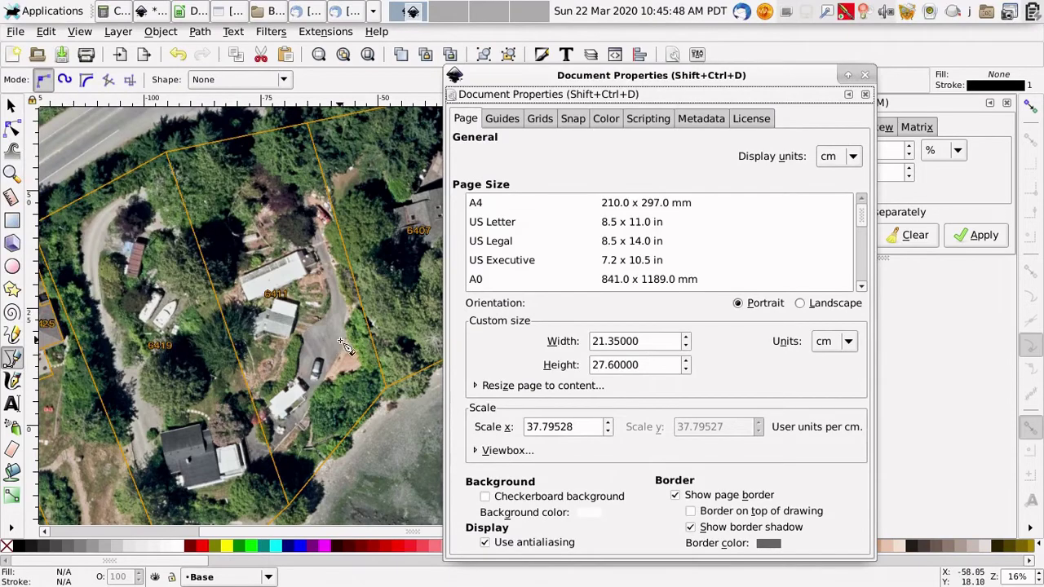
pyautogui.click(650, 364)
pyautogui.moveTo(650, 365); pyautogui.dragTo(565, 371)
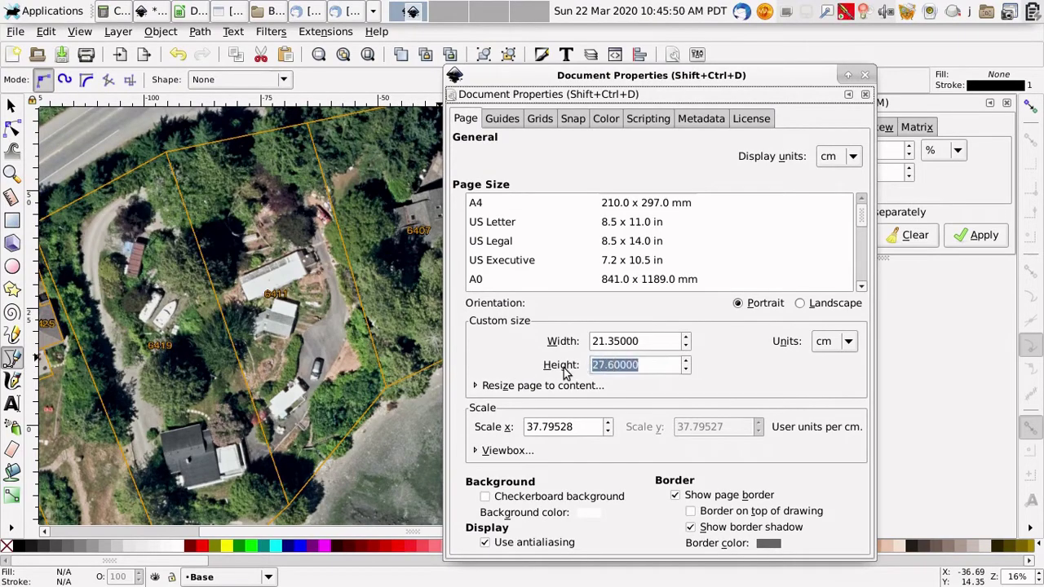
pyautogui.write('83.9')
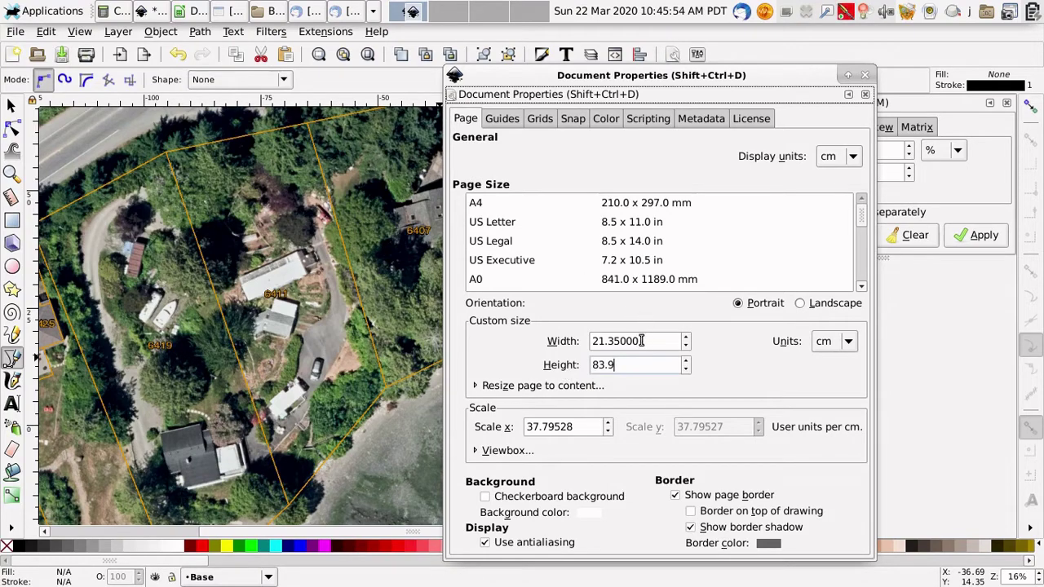
pyautogui.moveTo(642, 340); pyautogui.dragTo(585, 335)
pyautogui.press('BackSpace')
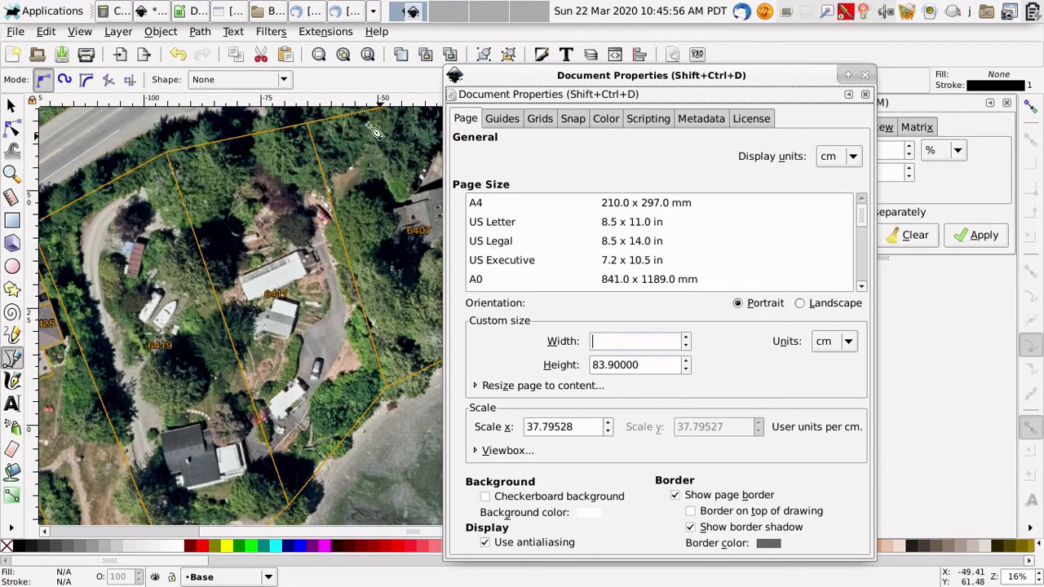
# Step: Check the size spreadsheet, then set the page width to 54.6 cm and close the dialog
pyautogui.click(198, 10)
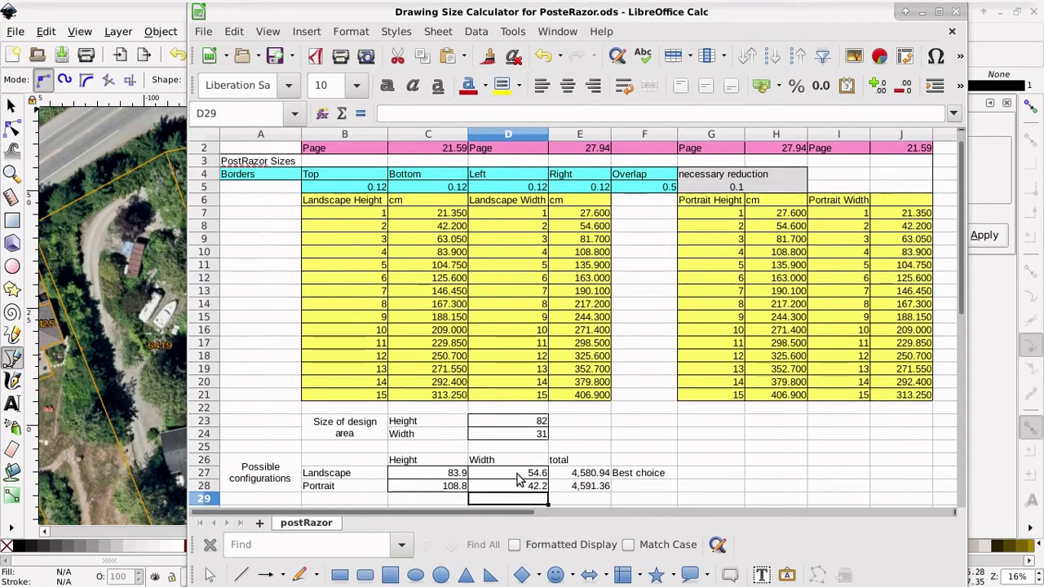
pyautogui.moveTo(77, 6)
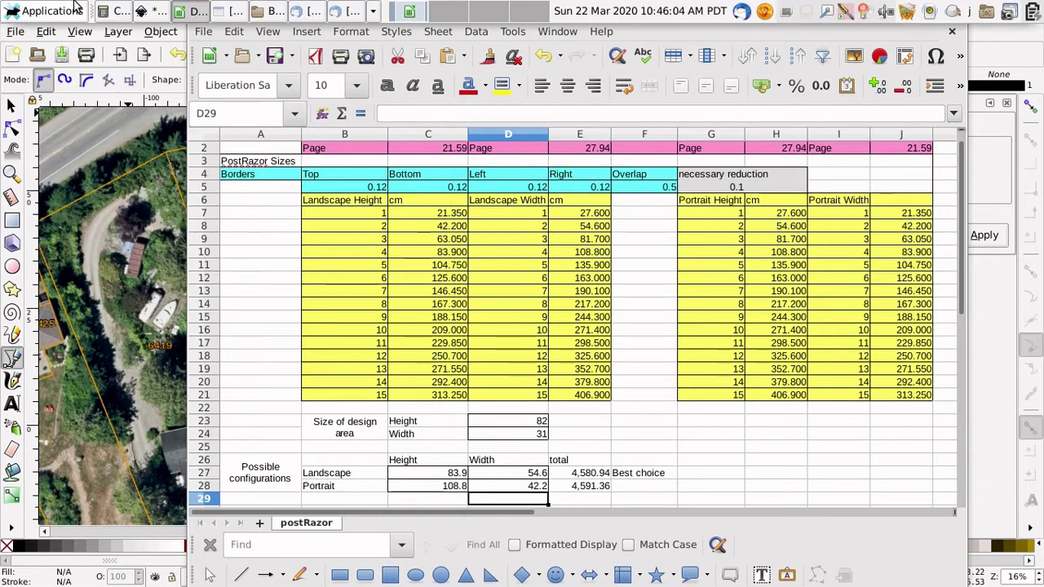
pyautogui.click(147, 13)
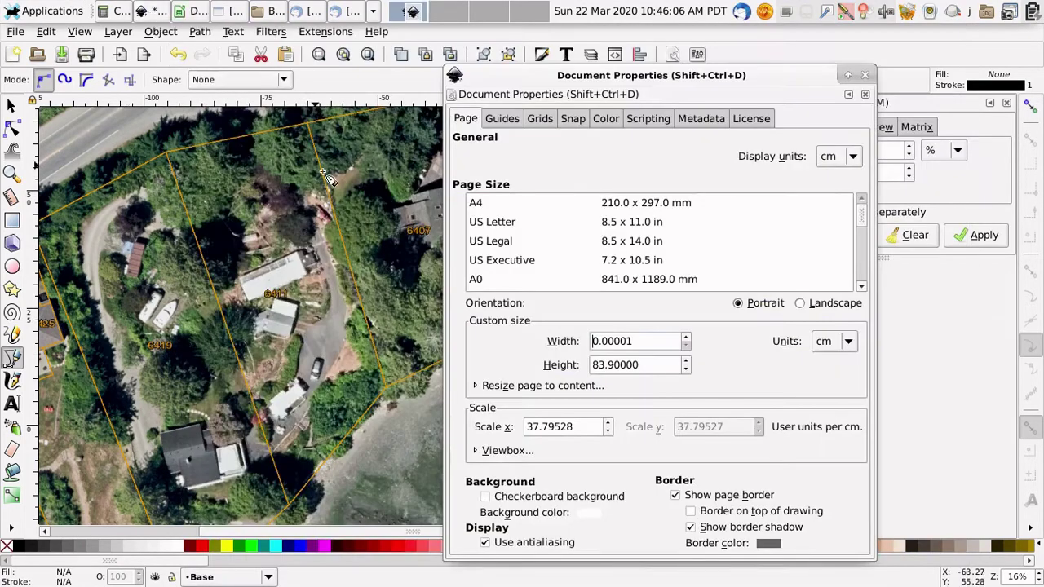
pyautogui.tripleClick(620, 341)
pyautogui.write('54.6')
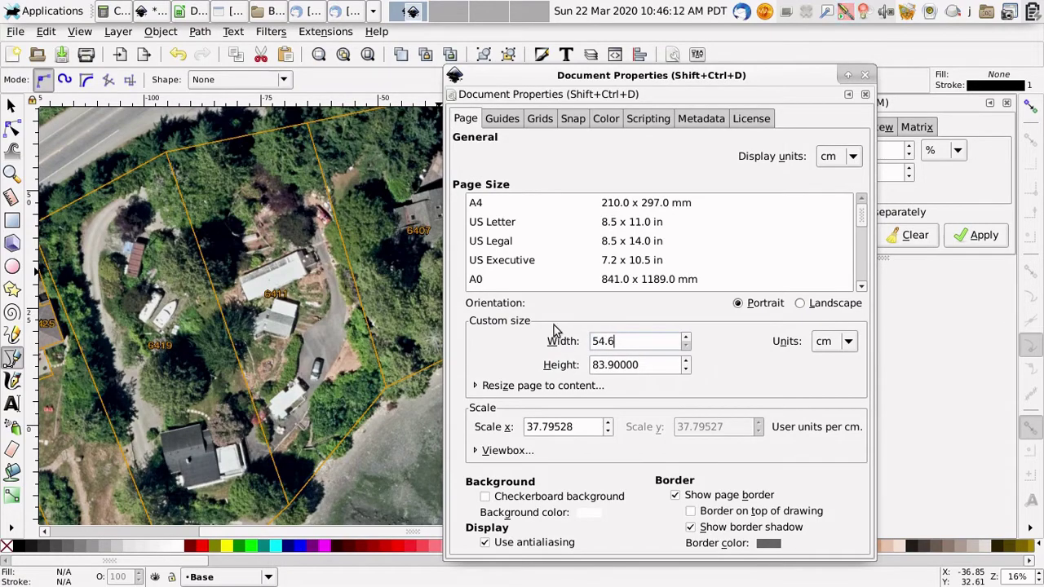
pyautogui.press('Return')
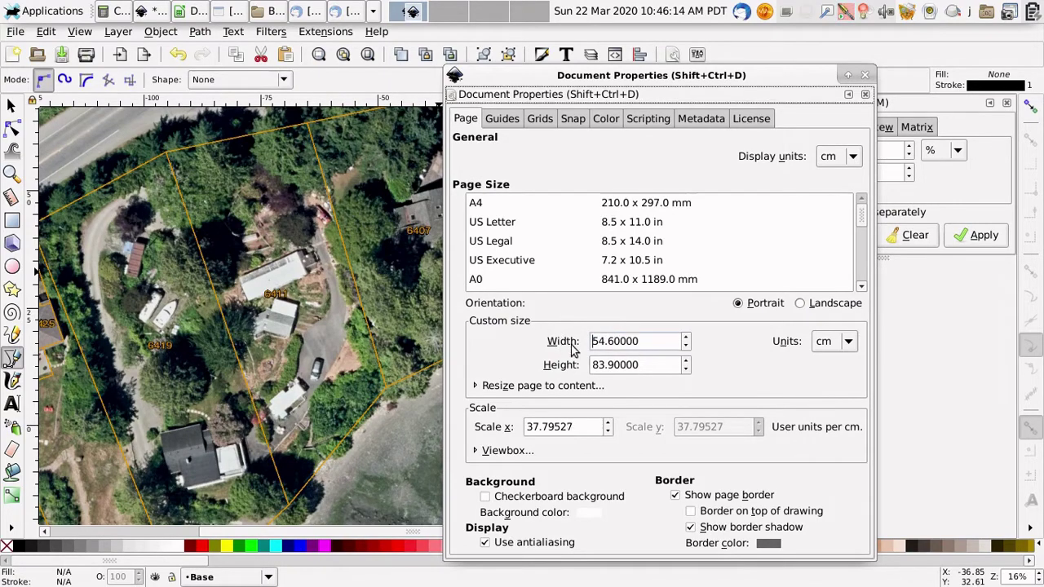
pyautogui.click(864, 74)
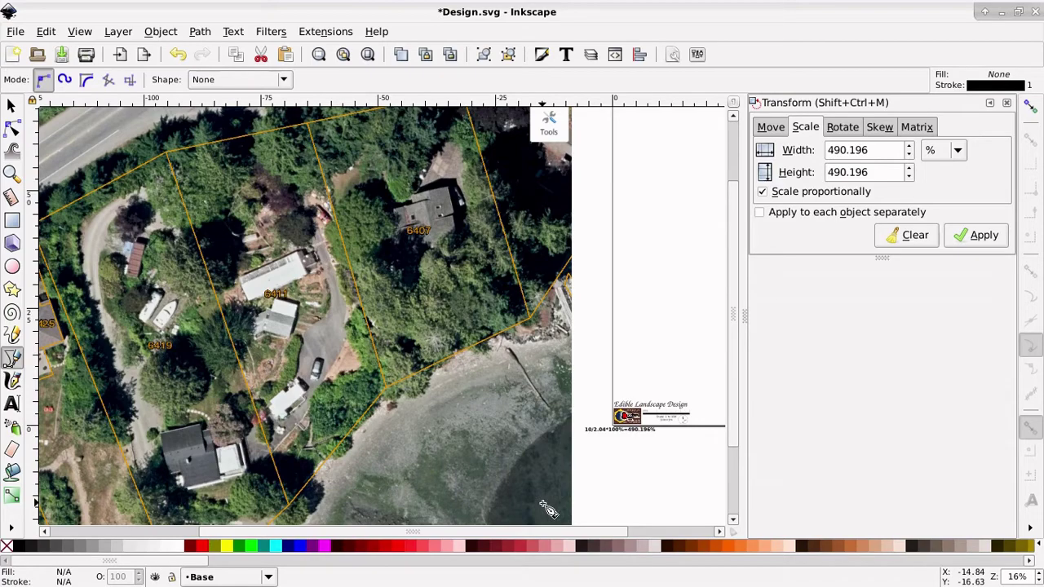
# Step: Zoom out and draw a cyan rectangle covering the whole page
pyautogui.press('-')
pyautogui.press('-')
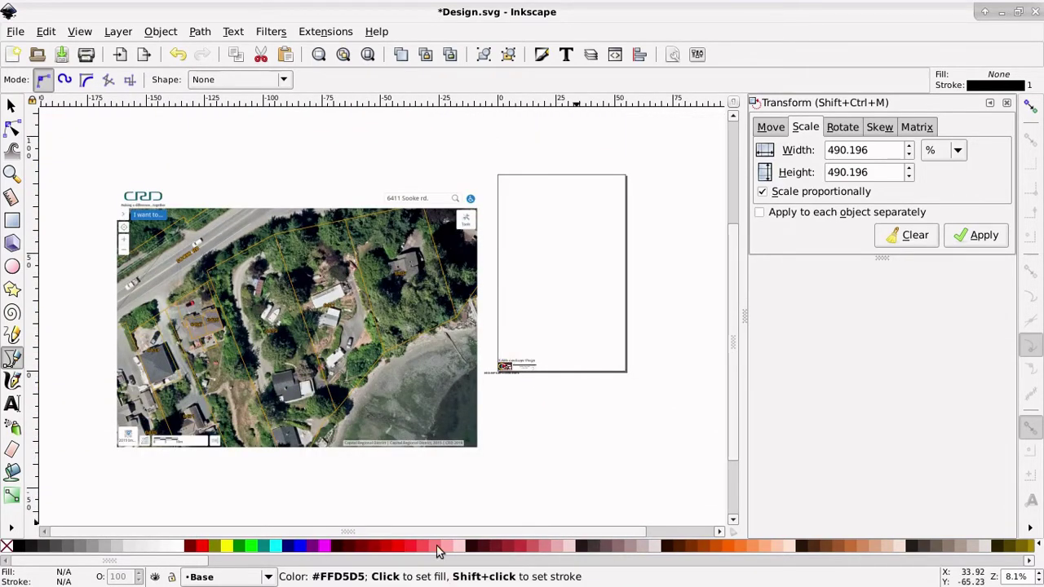
pyautogui.click(11, 106)
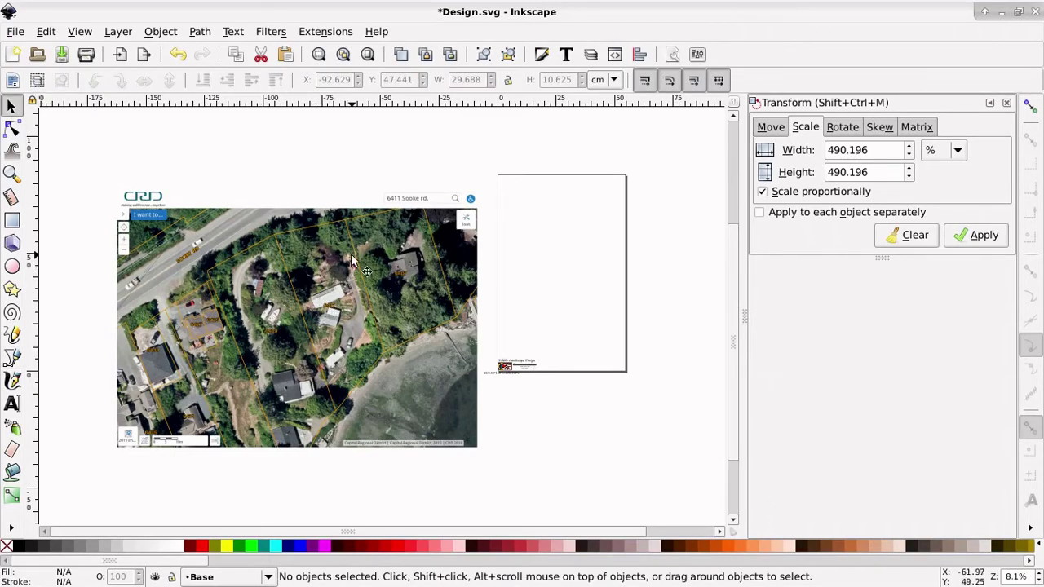
pyautogui.click(11, 220)
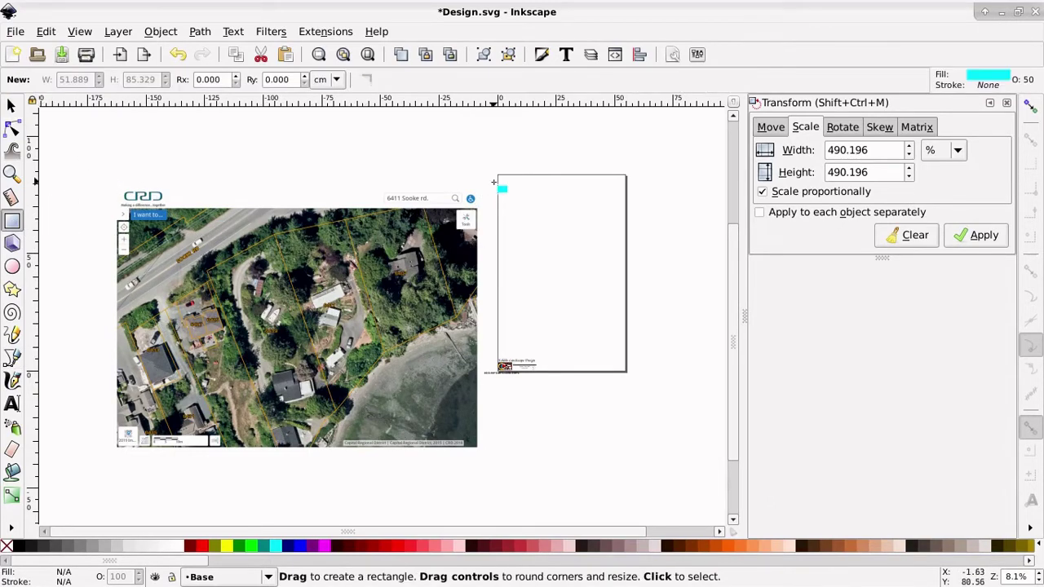
pyautogui.moveTo(496, 174); pyautogui.dragTo(621, 318)
pyautogui.moveTo(627, 369); pyautogui.dragTo(624, 372)
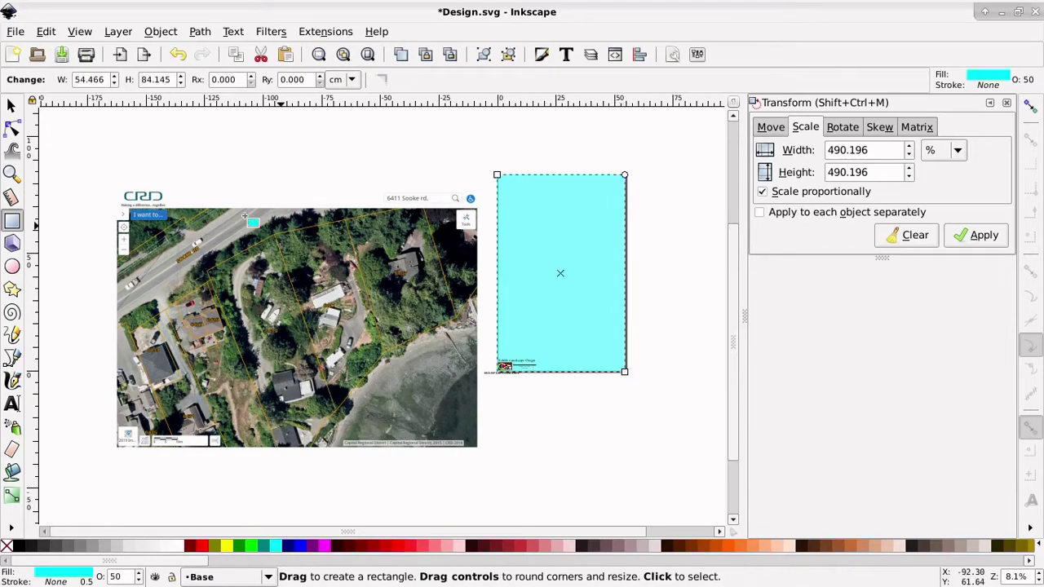
# Step: Move the cyan rectangle over the houses on the aerial photo
pyautogui.press('s')
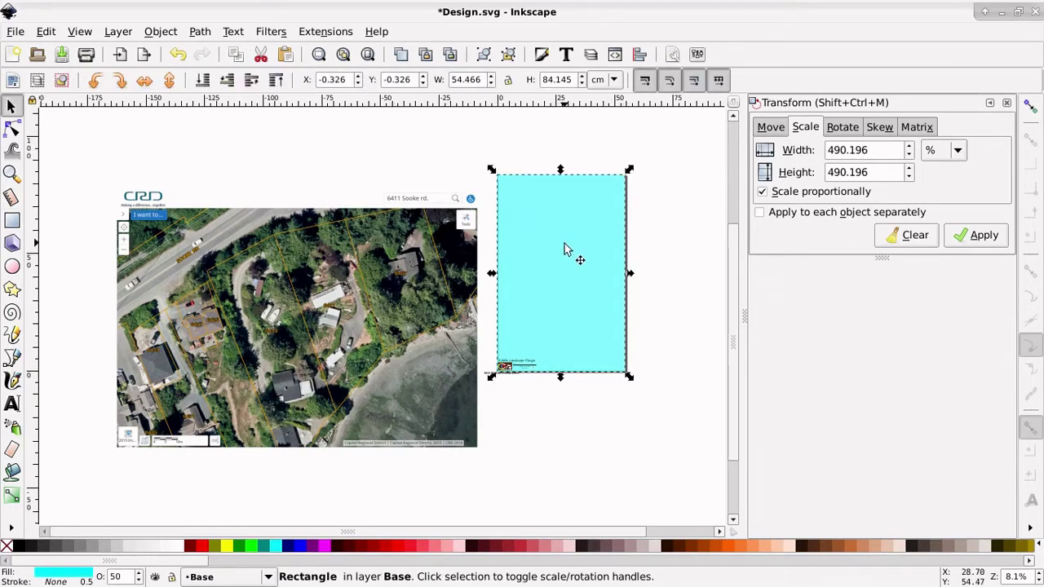
pyautogui.moveTo(566, 252); pyautogui.dragTo(326, 284)
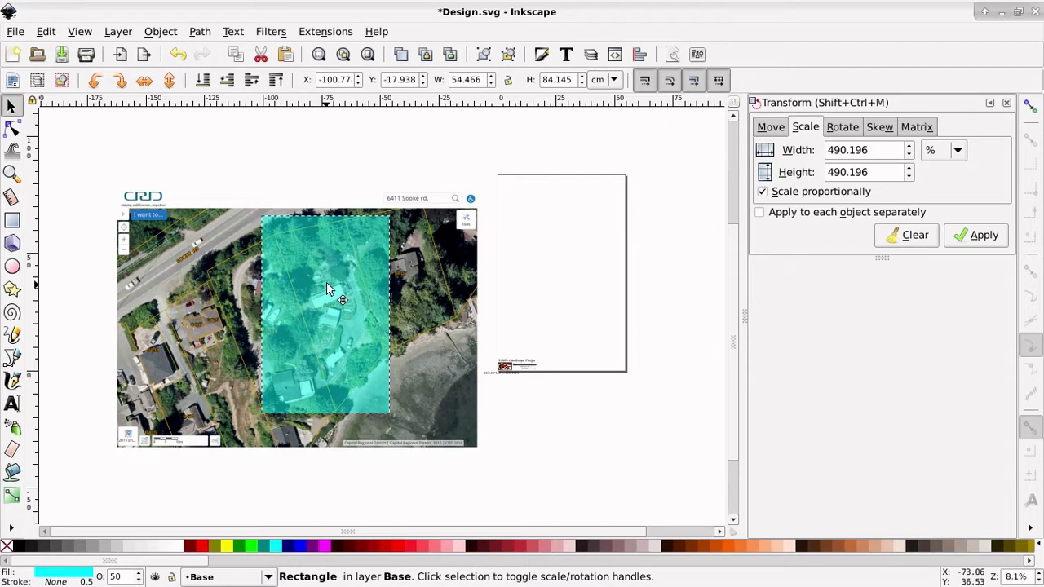
pyautogui.moveTo(327, 289); pyautogui.dragTo(332, 289)
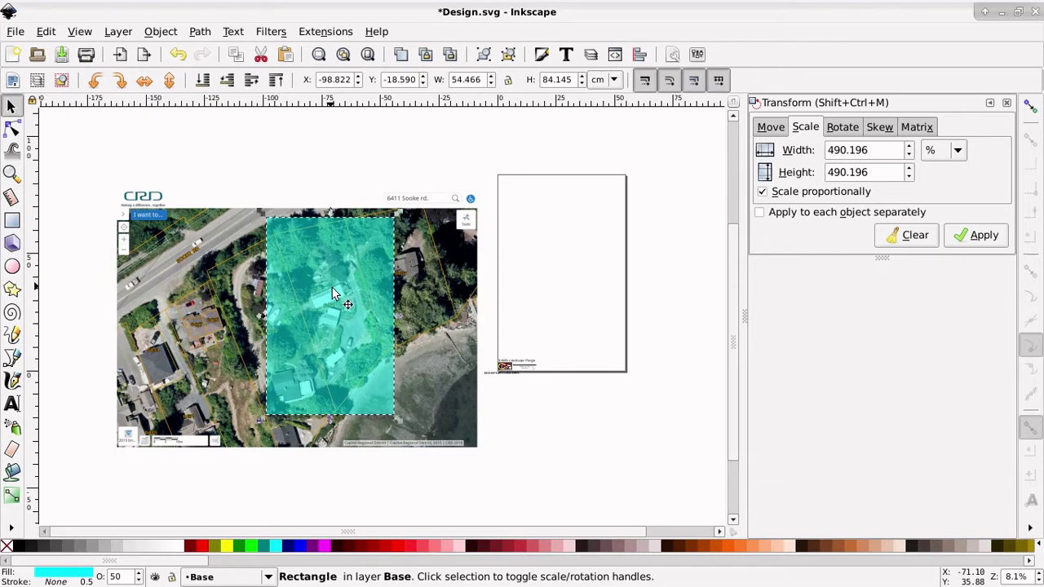
# Step: Clip the aerial photo to the cyan rectangle
pyautogui.keyDown('shift'); pyautogui.click(219, 259); pyautogui.keyUp('shift')
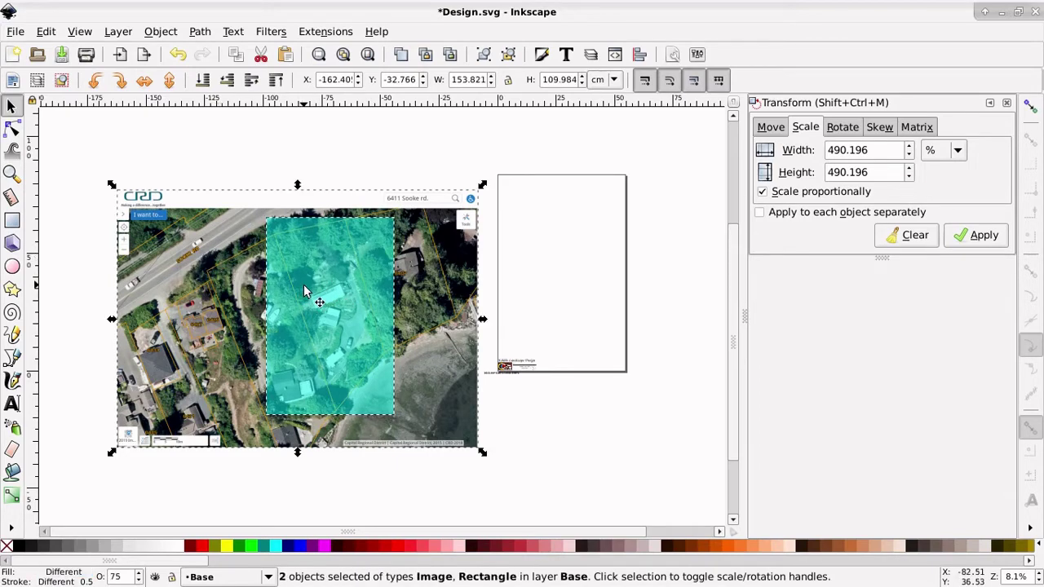
pyautogui.click(161, 31)
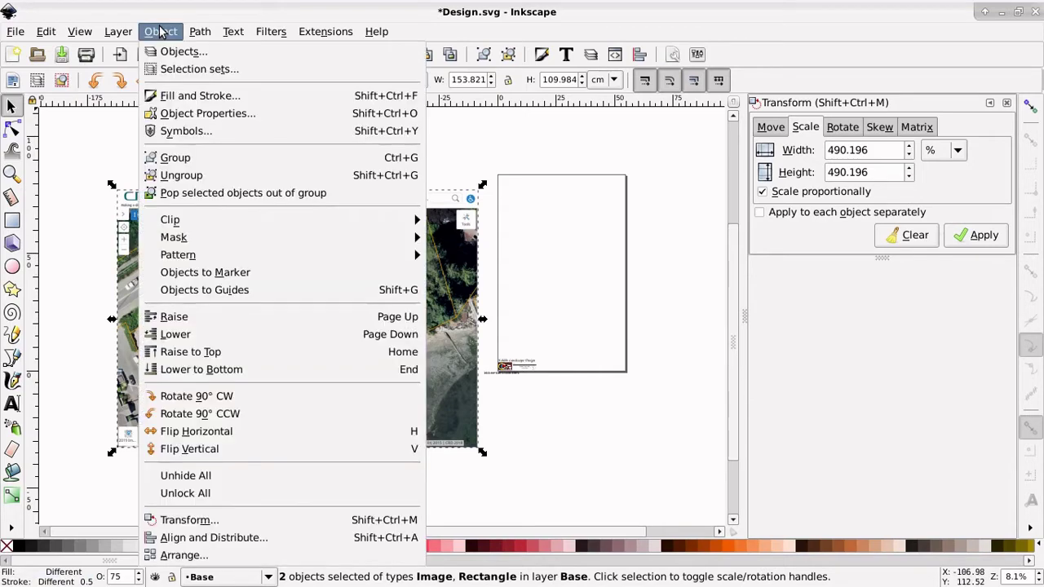
pyautogui.moveTo(196, 217)
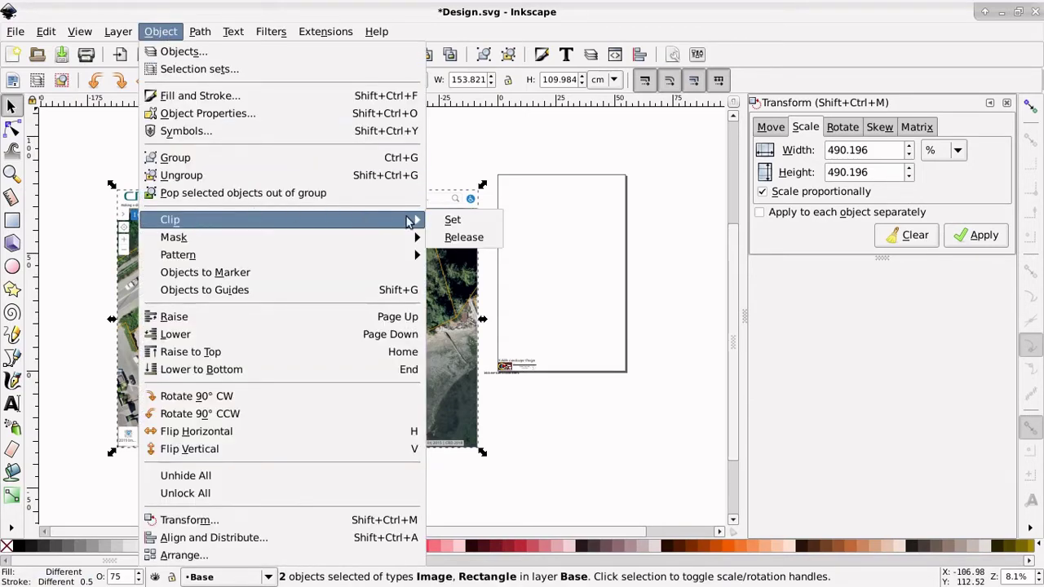
pyautogui.click(451, 221)
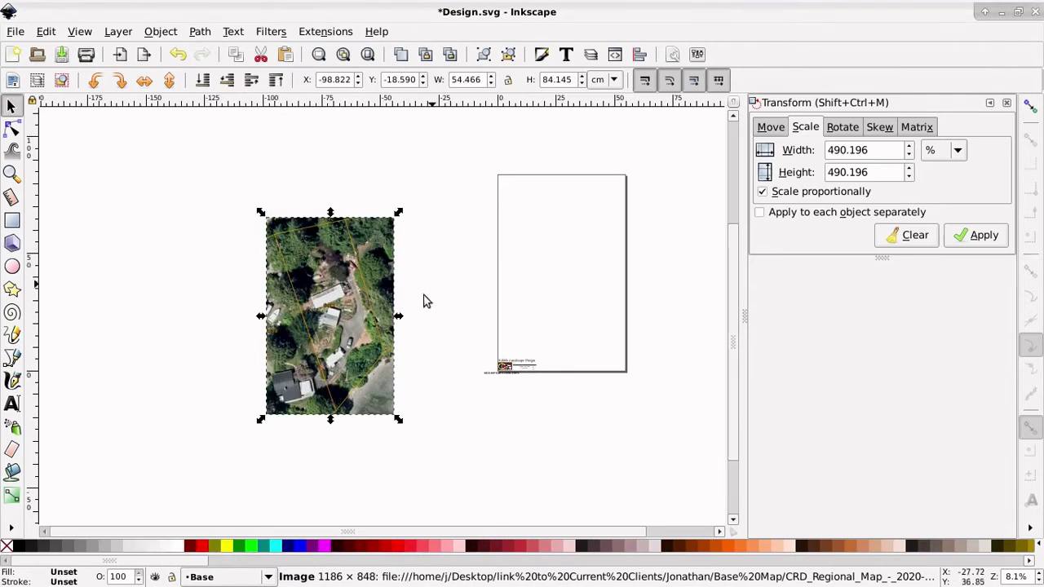
# Step: Move the clipped photo onto the page and set its Y position to 0
pyautogui.moveTo(340, 373); pyautogui.dragTo(548, 314)
pyautogui.hotkey('alt', 'Right')
pyautogui.hotkey('alt', 'Right')
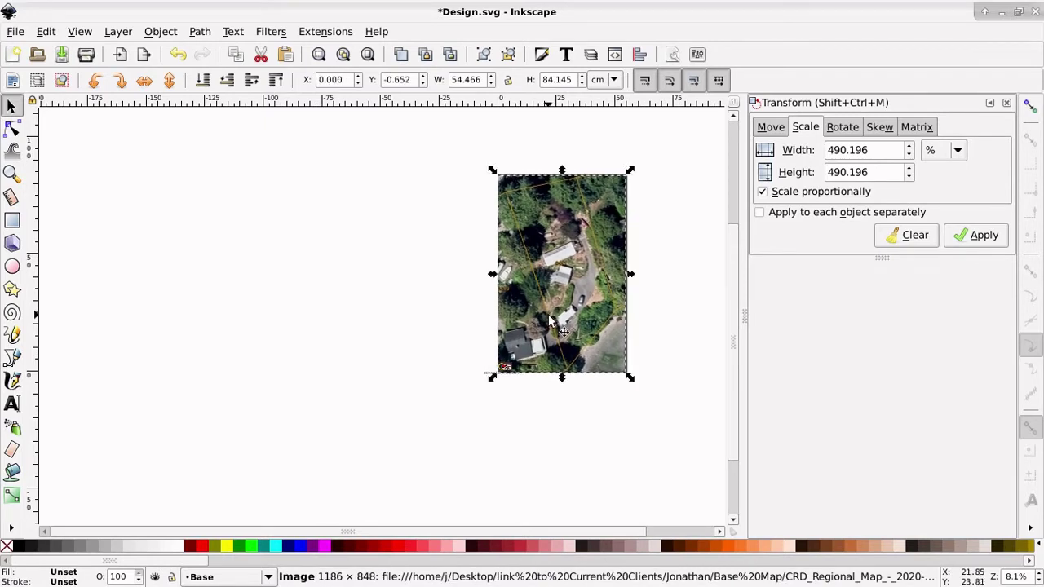
pyautogui.doubleClick(408, 82)
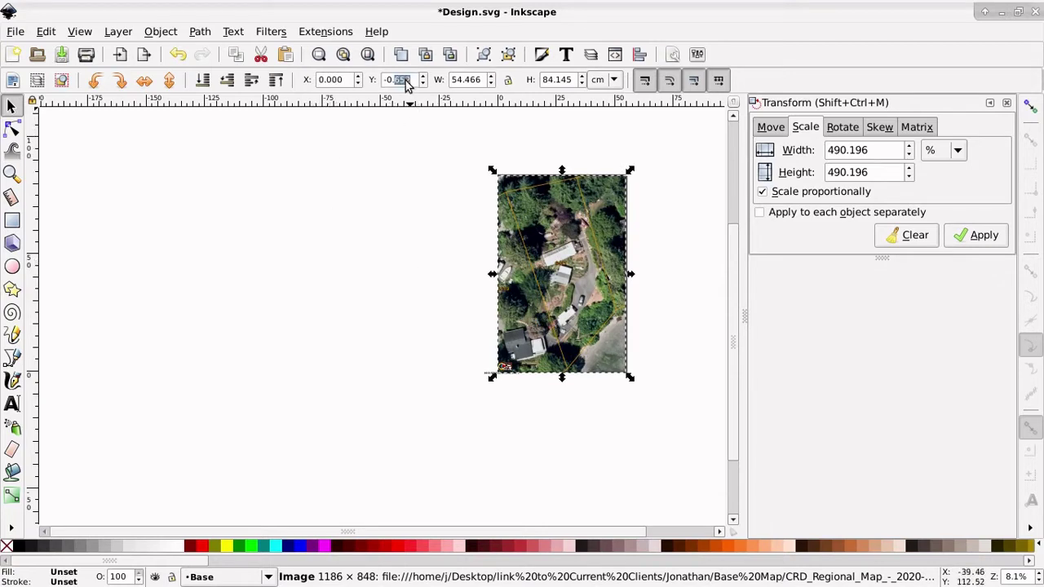
pyautogui.write('0')
pyautogui.press('Return')
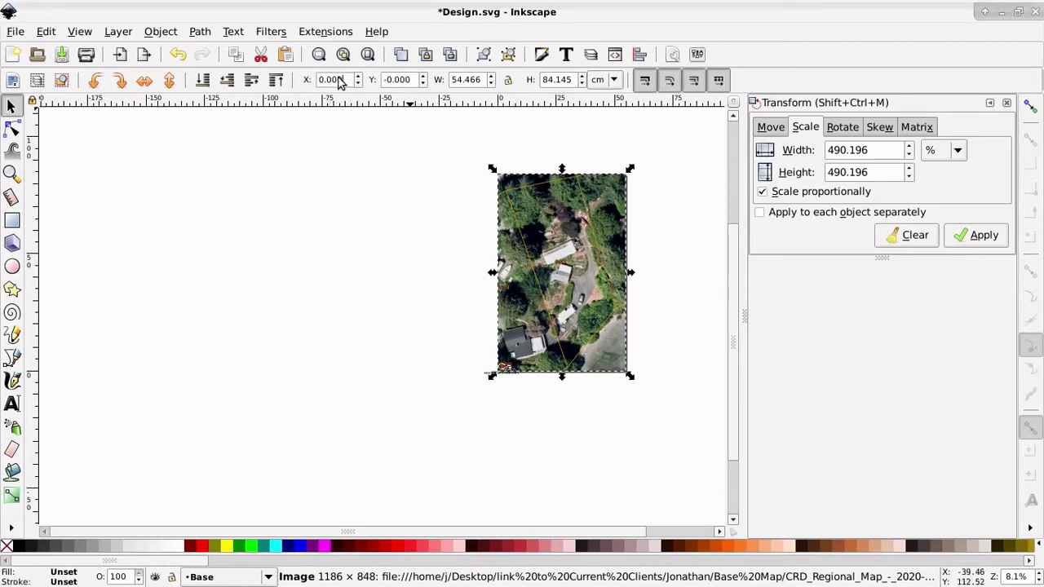
pyautogui.click(394, 274)
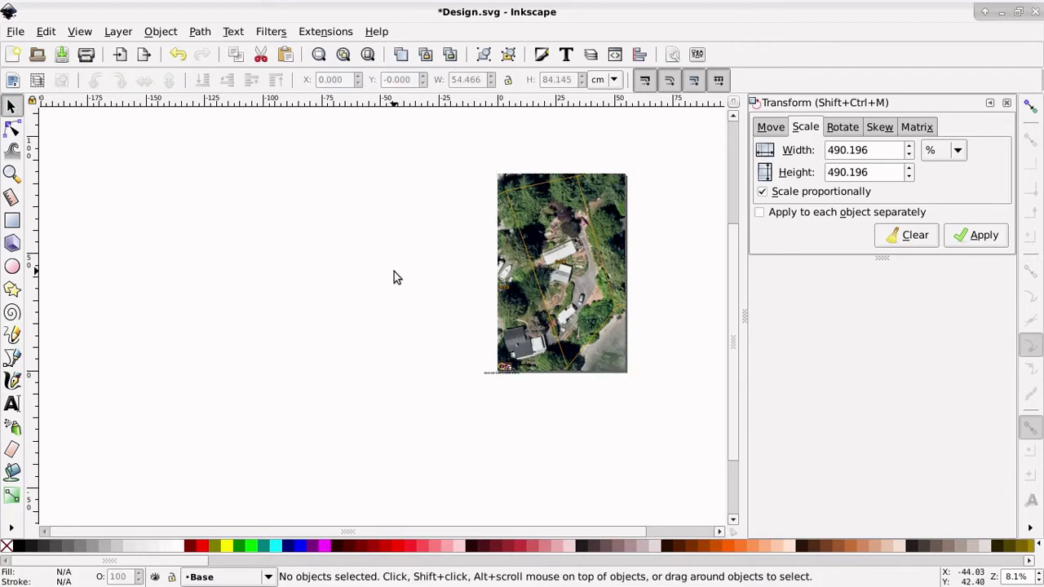
# Step: Zoom in on the aerial image and save the design
pyautogui.click(12, 173)
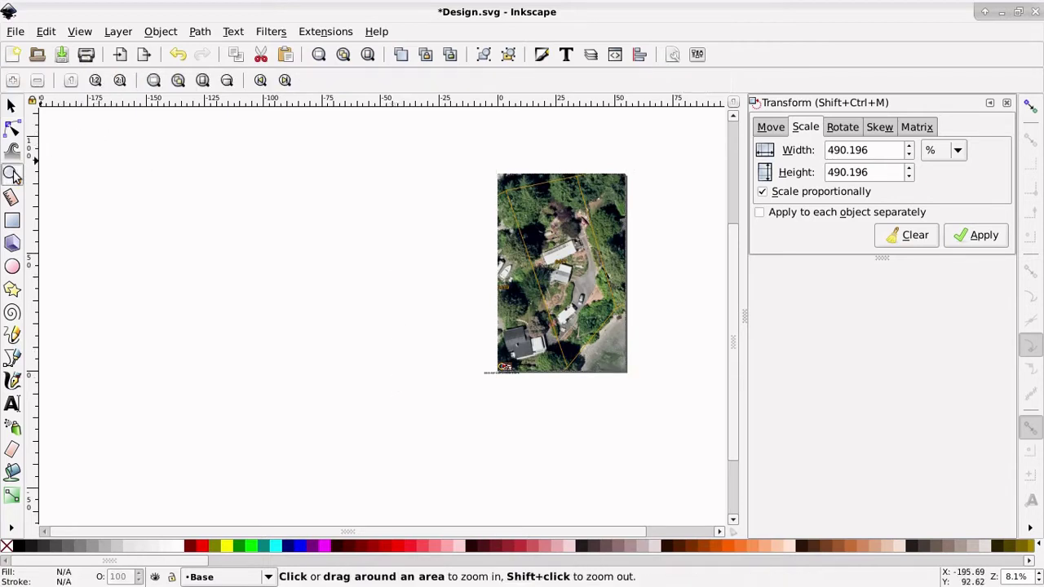
pyautogui.moveTo(482, 226); pyautogui.dragTo(631, 380)
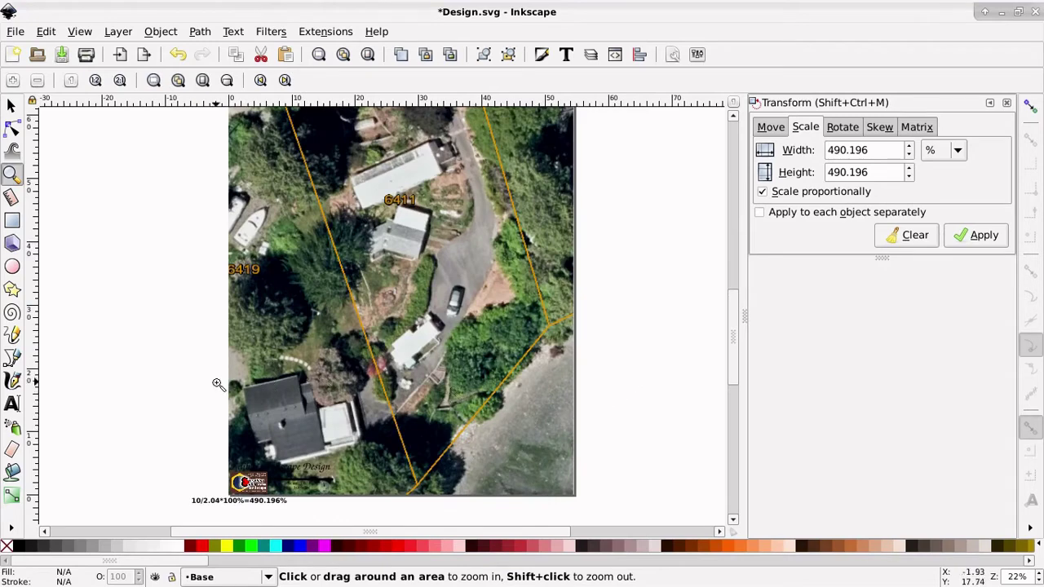
pyautogui.scroll(1, 197, 267)
pyautogui.scroll(5, 197, 267)
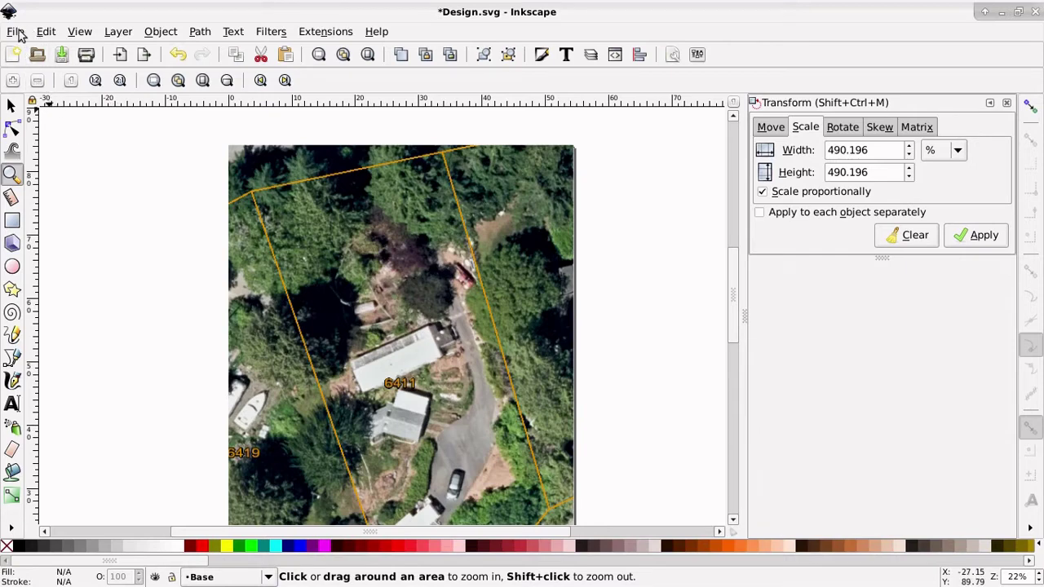
pyautogui.click(62, 55)
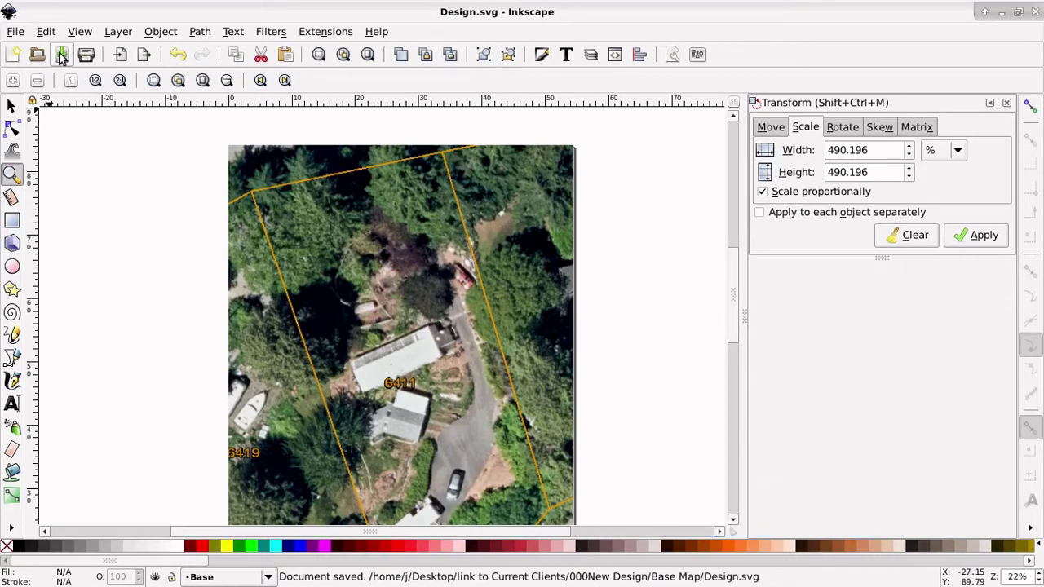
# Step: Set the PNG export area to Page, 6449 × 9909 pixels at 300 dpi
pyautogui.click(17, 32)
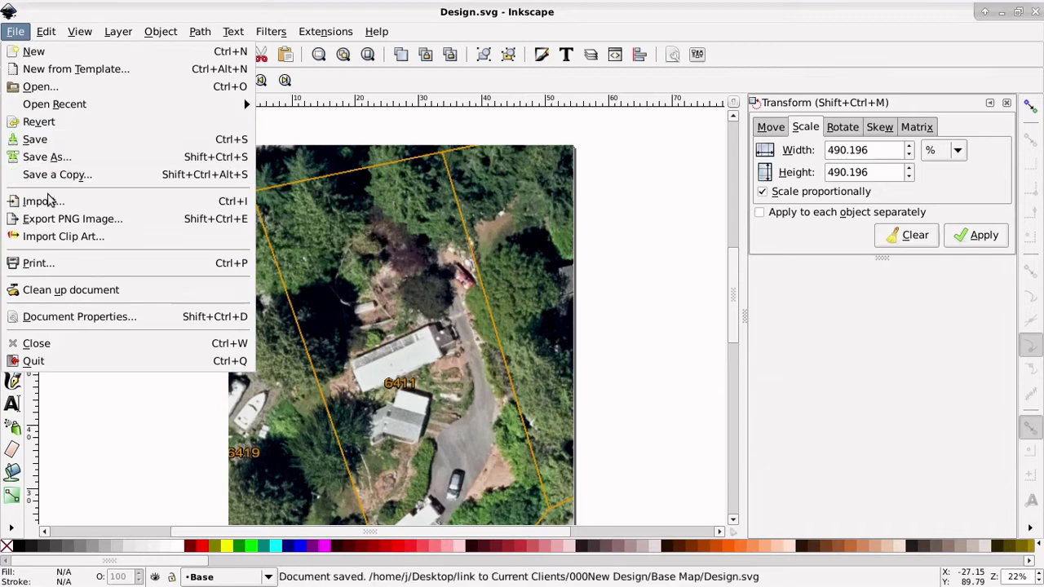
pyautogui.click(42, 224)
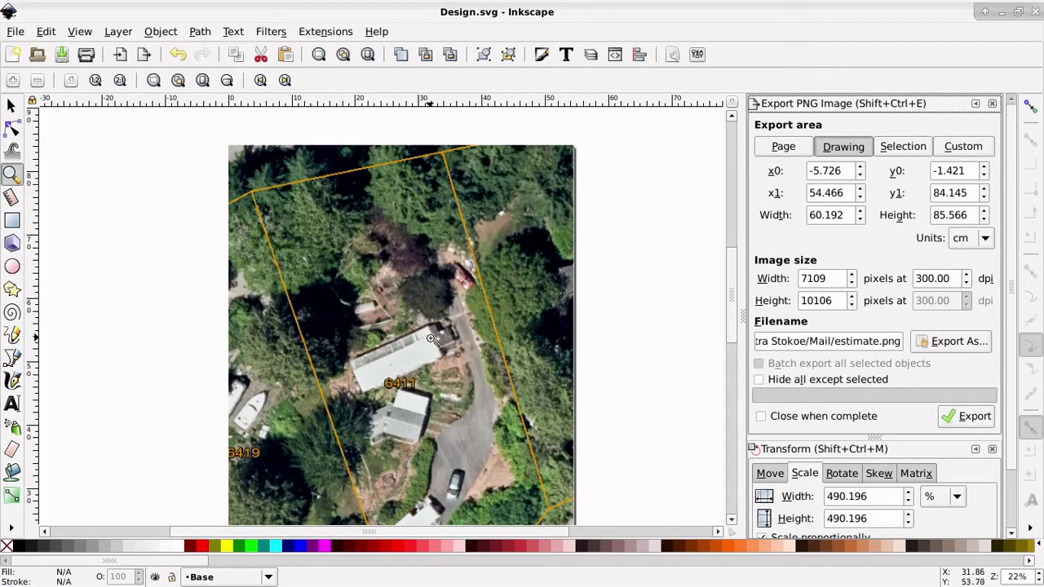
pyautogui.press('space')
pyautogui.moveTo(431, 339); pyautogui.dragTo(564, 182)
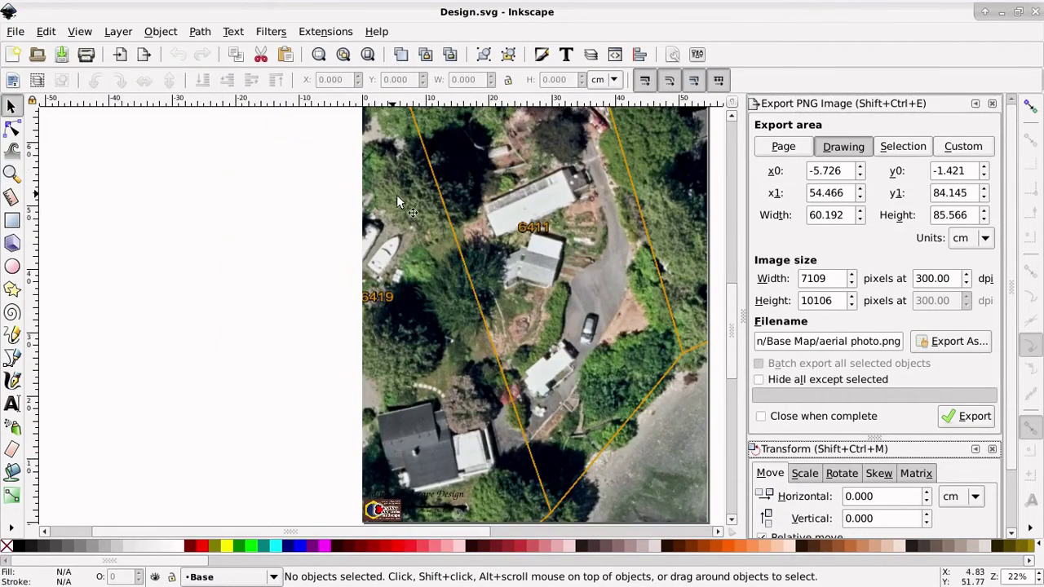
pyautogui.click(783, 149)
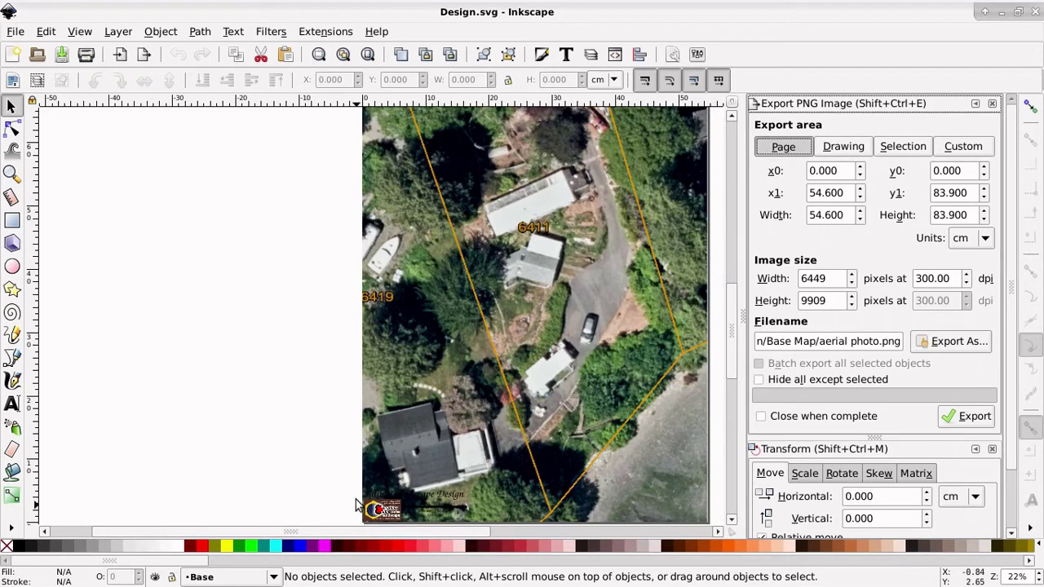
pyautogui.scroll(-2, 331, 477)
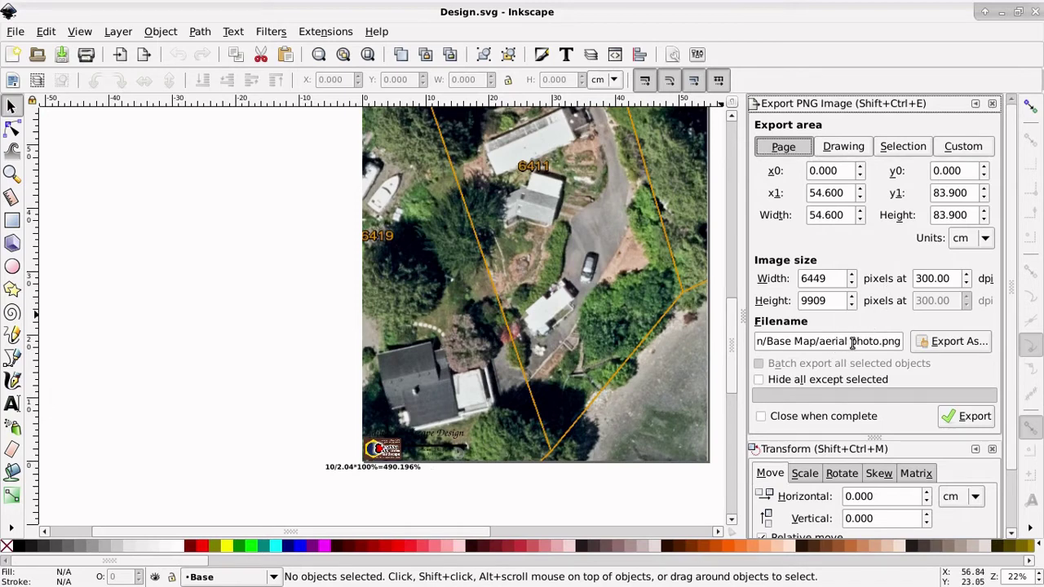
# Step: Export the page as AerialPhoto.png into the Base Map folder and view that folder
pyautogui.click(942, 346)
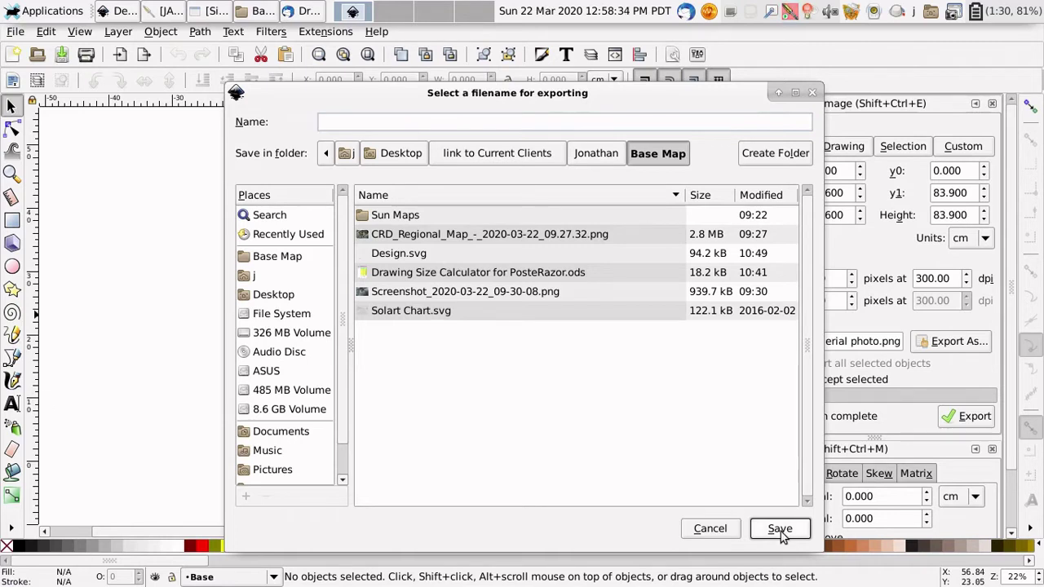
pyautogui.write('Aerial')
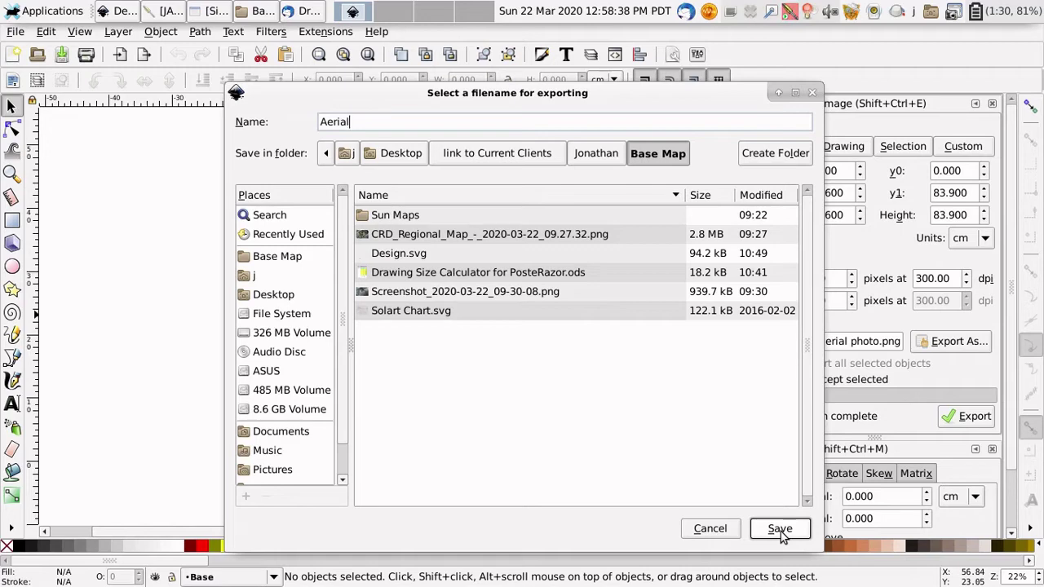
pyautogui.write('Photo')
pyautogui.click(779, 530)
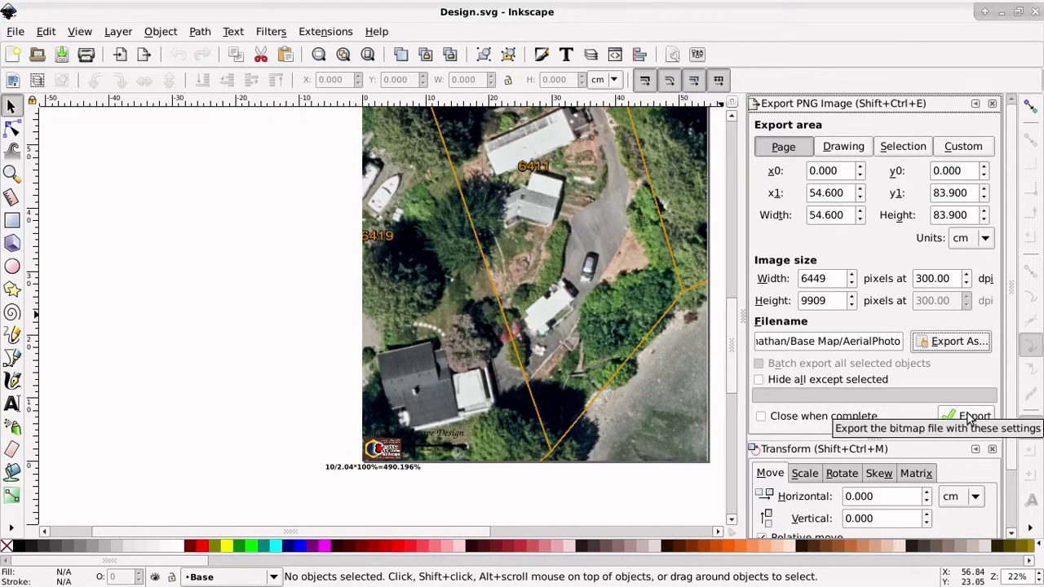
pyautogui.click(968, 418)
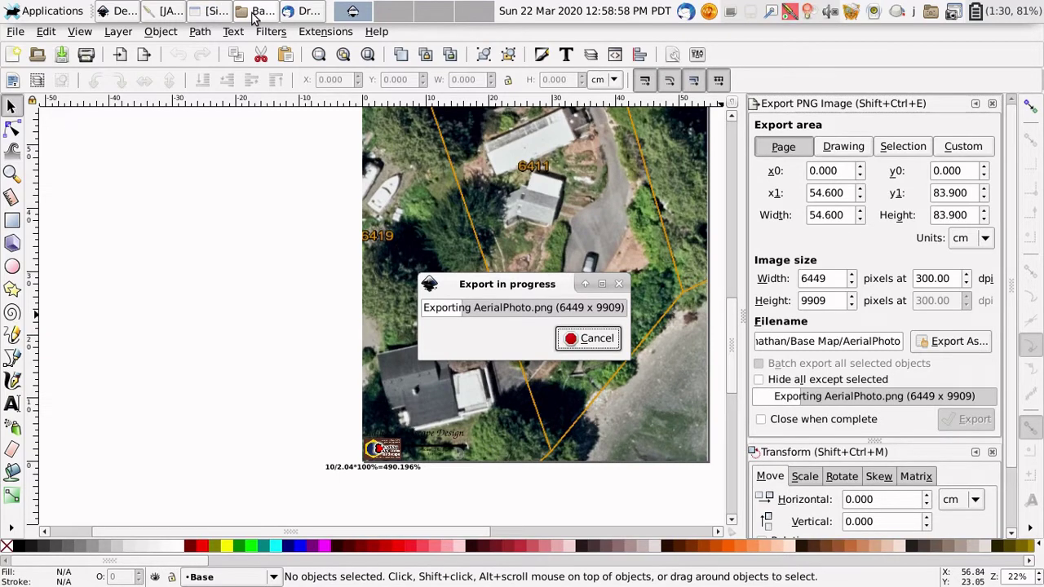
pyautogui.click(254, 13)
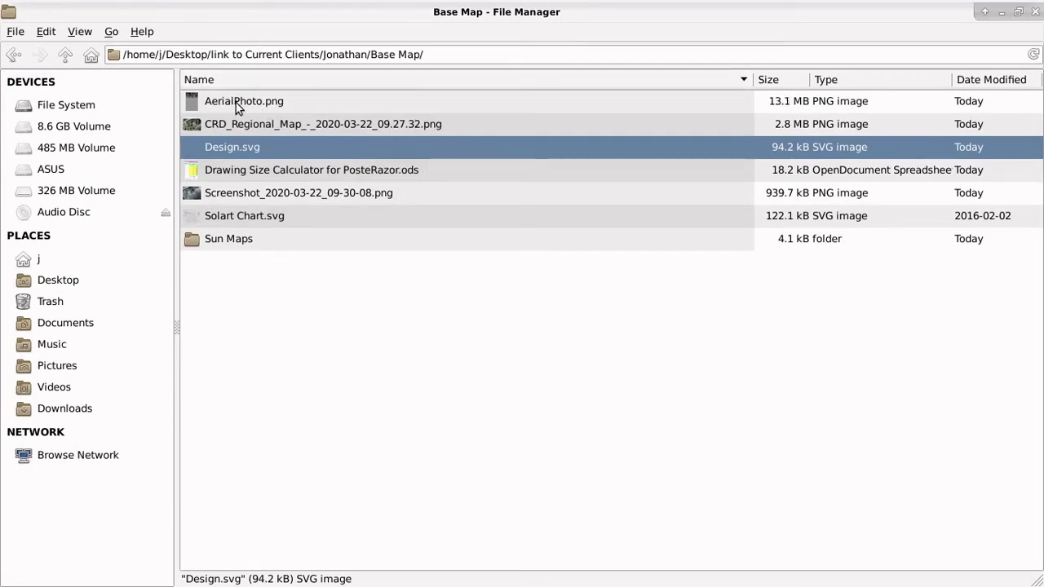
# Step: Check Inkscape's export progress, then select the finished 42.7 MB AerialPhoto.png in Base Map
pyautogui.moveTo(334, 2)
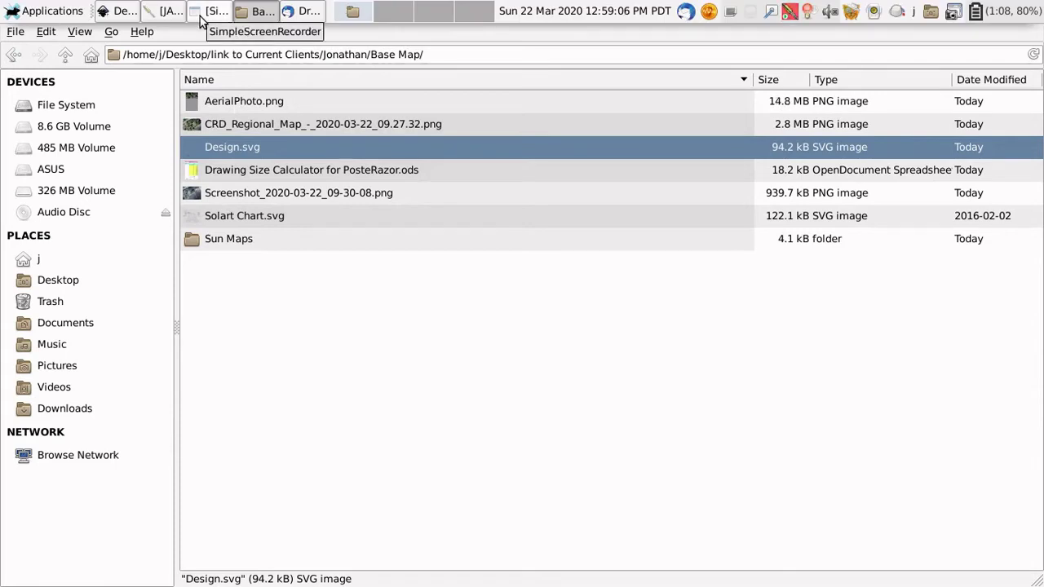
pyautogui.click(122, 11)
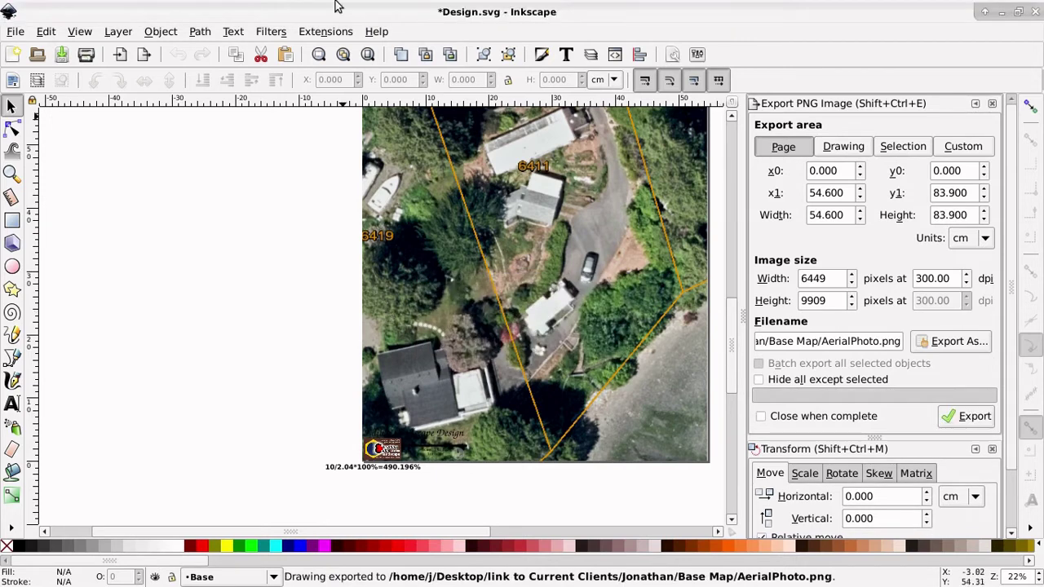
pyautogui.moveTo(326, 5)
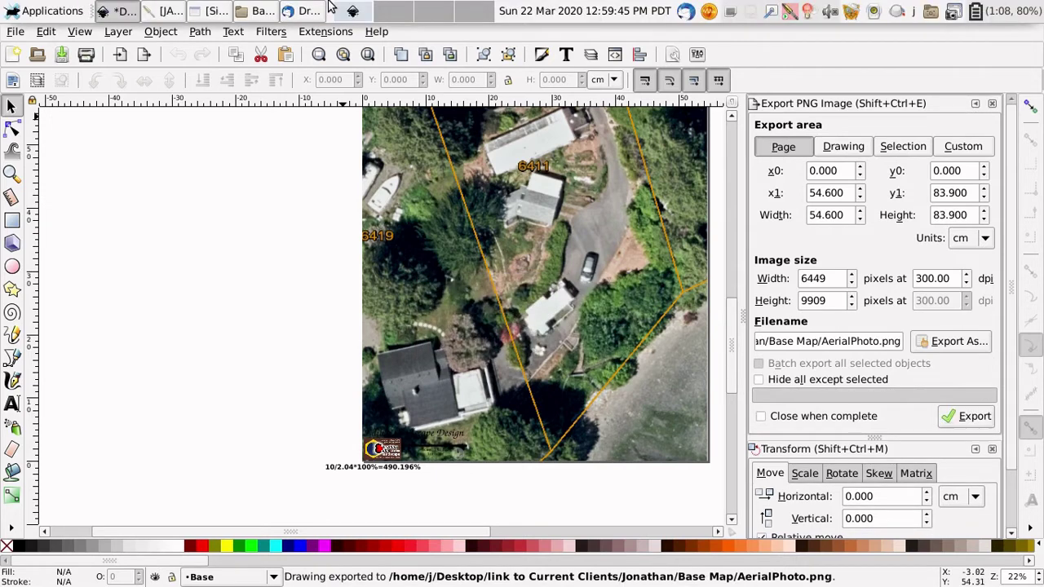
pyautogui.click(261, 11)
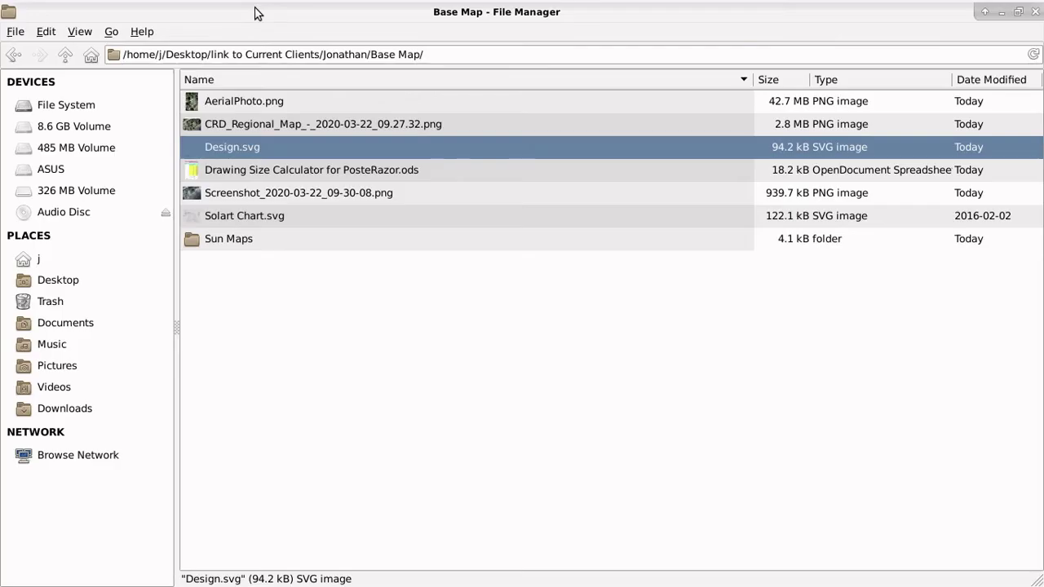
pyautogui.click(244, 104)
# Step: Open AerialPhoto.png with PosteRazor and bring its window into view
pyautogui.rightClick(243, 101)
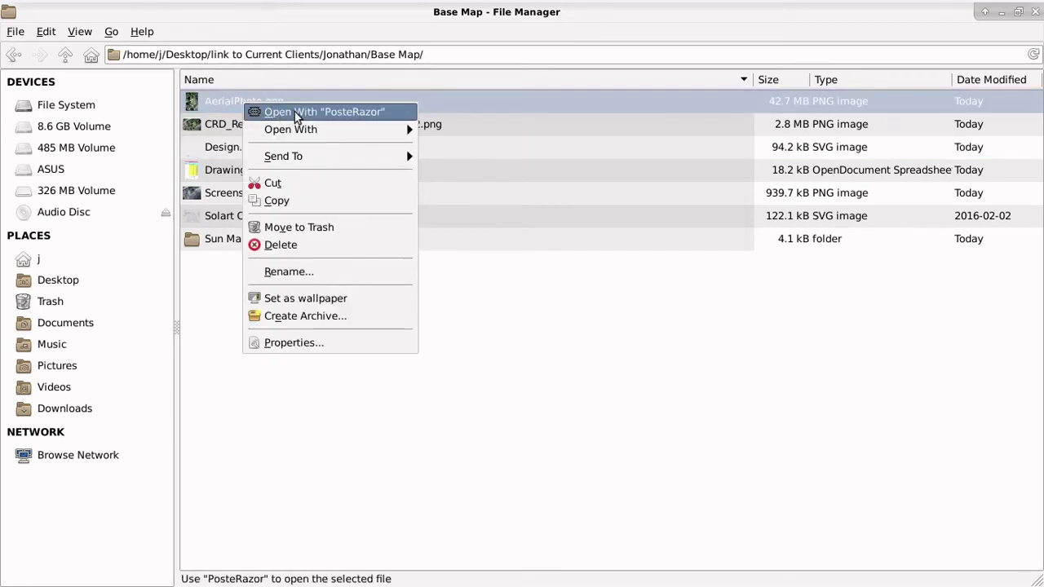
pyautogui.moveTo(316, 131)
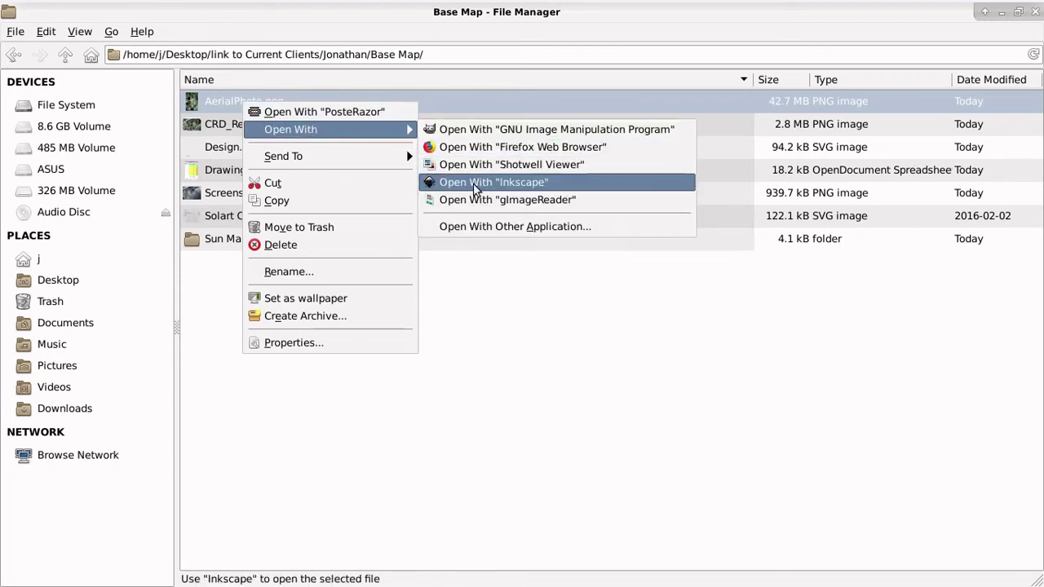
pyautogui.click(331, 112)
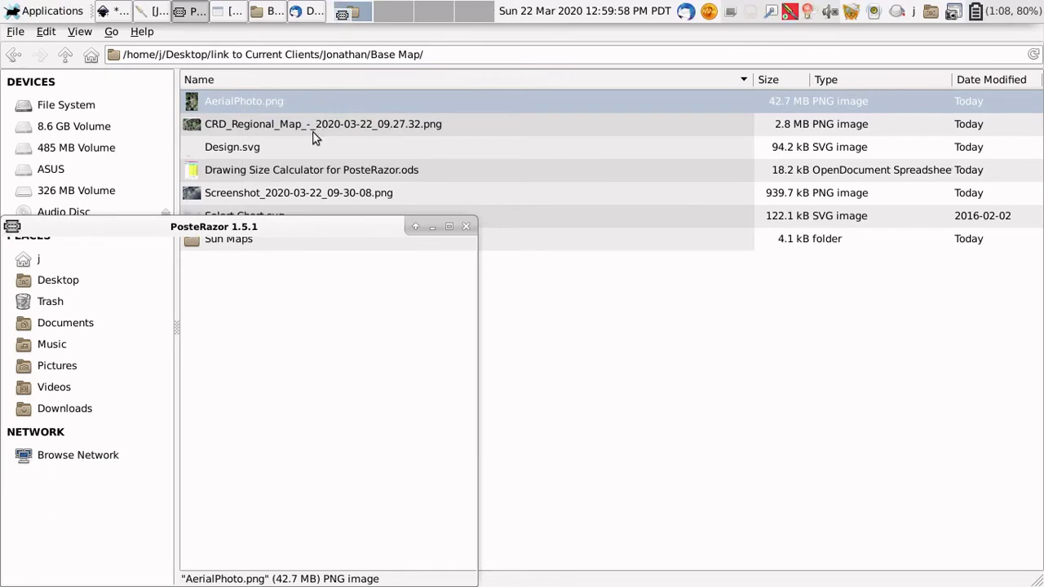
pyautogui.moveTo(269, 232); pyautogui.dragTo(516, 72)
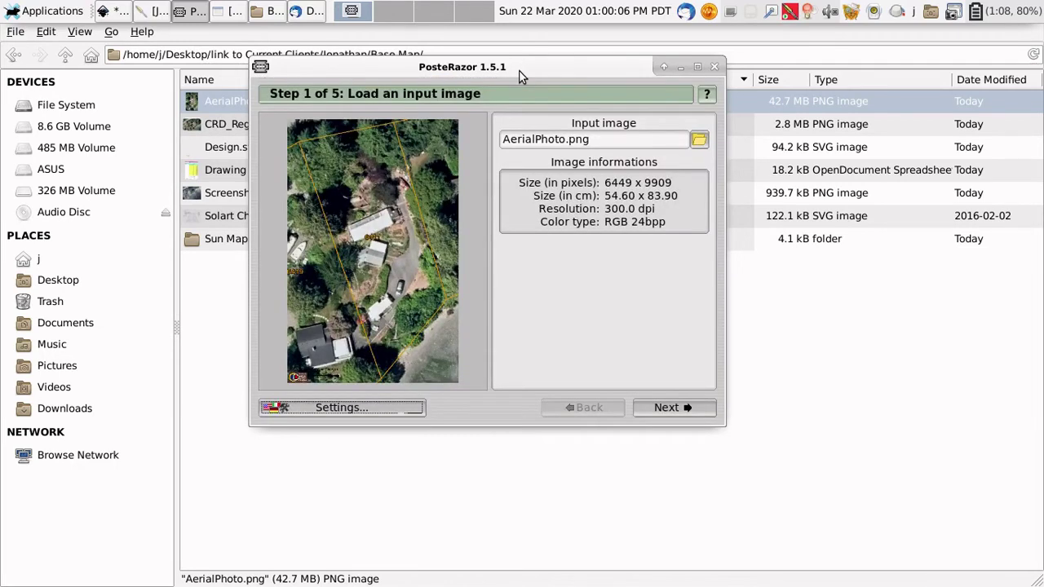
# Step: Step through the PosteRazor wizard, revisiting paper orientation, until reaching Step 5, Save the Poster
pyautogui.click(658, 409)
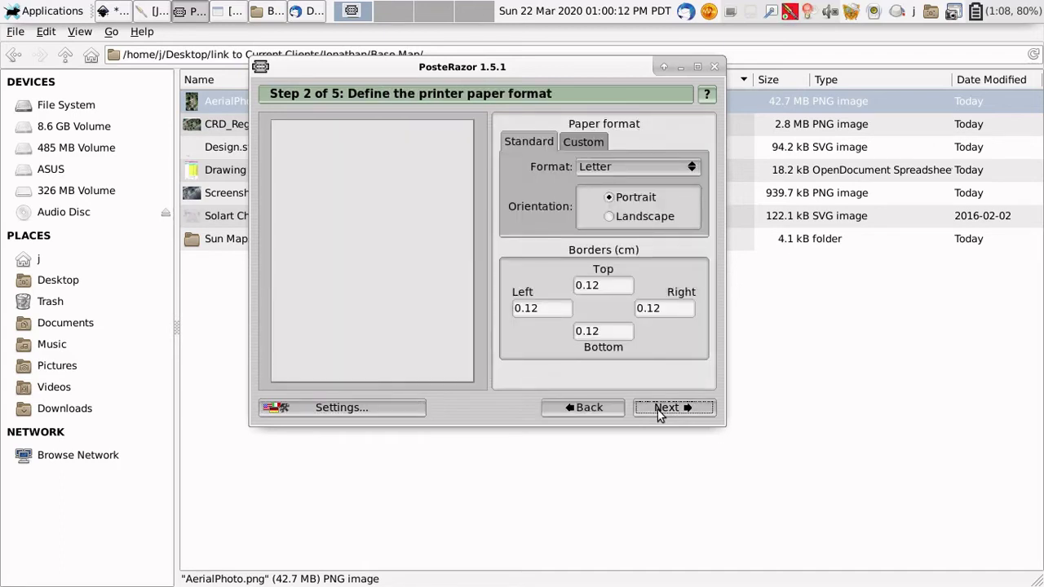
pyautogui.click(660, 412)
pyautogui.click(661, 411)
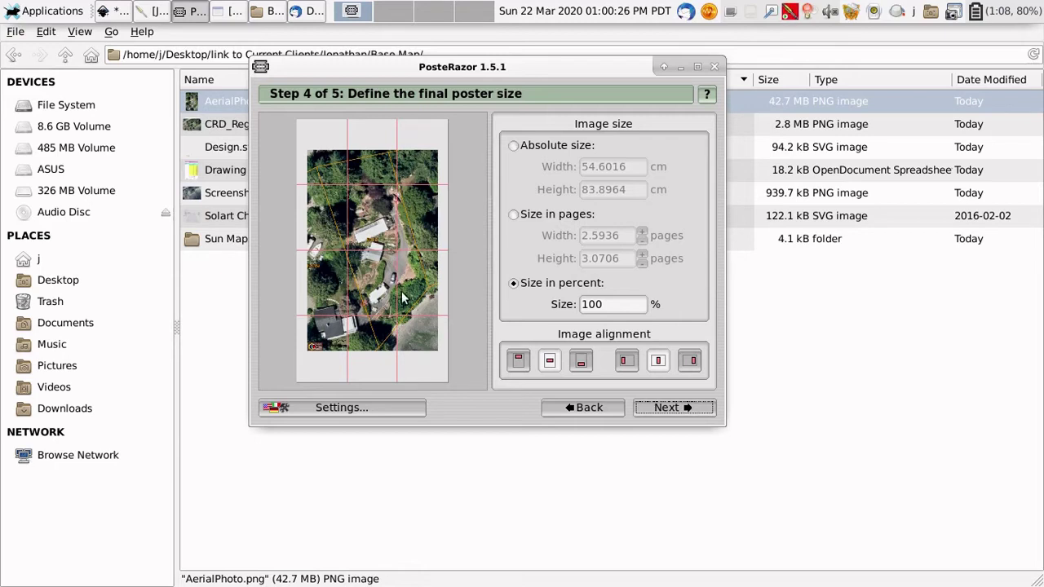
pyautogui.click(595, 408)
pyautogui.click(596, 408)
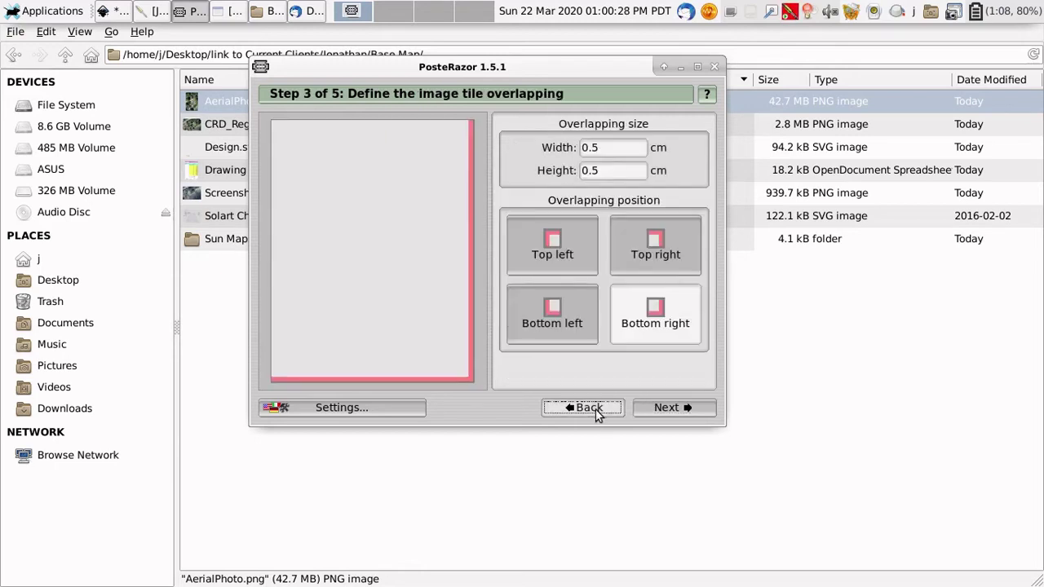
pyautogui.click(609, 221)
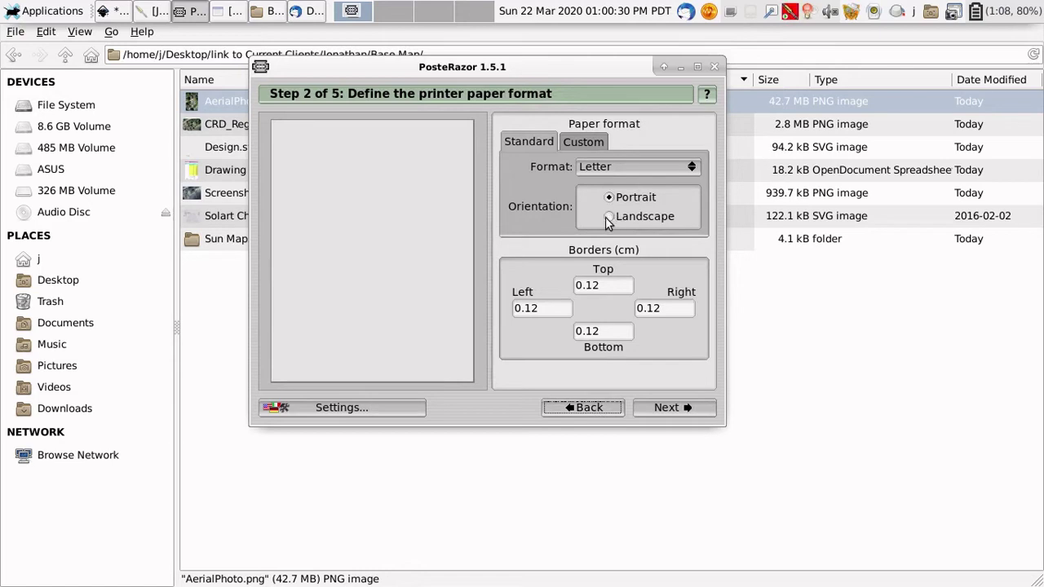
pyautogui.click(667, 412)
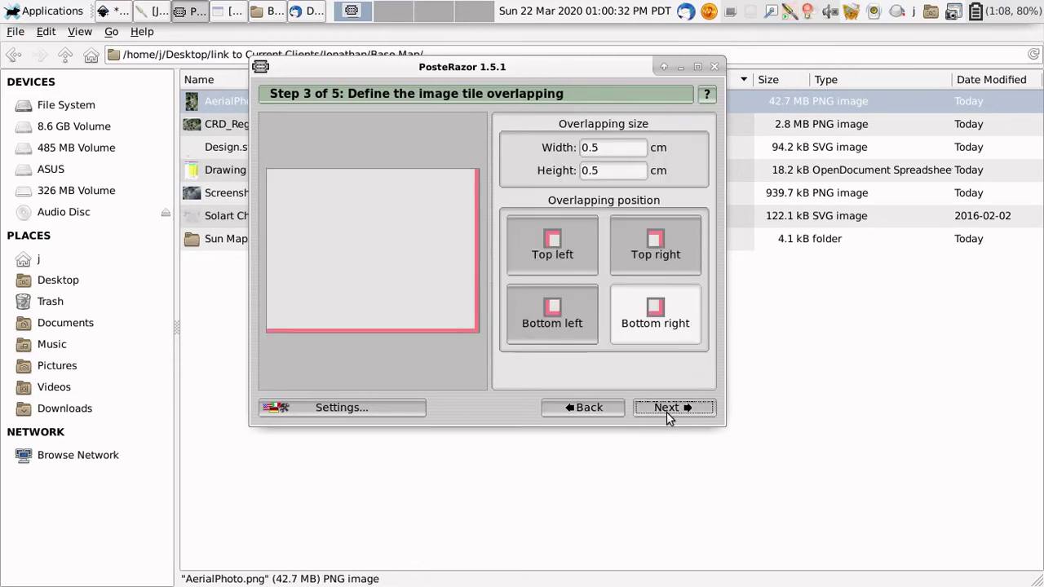
pyautogui.click(667, 412)
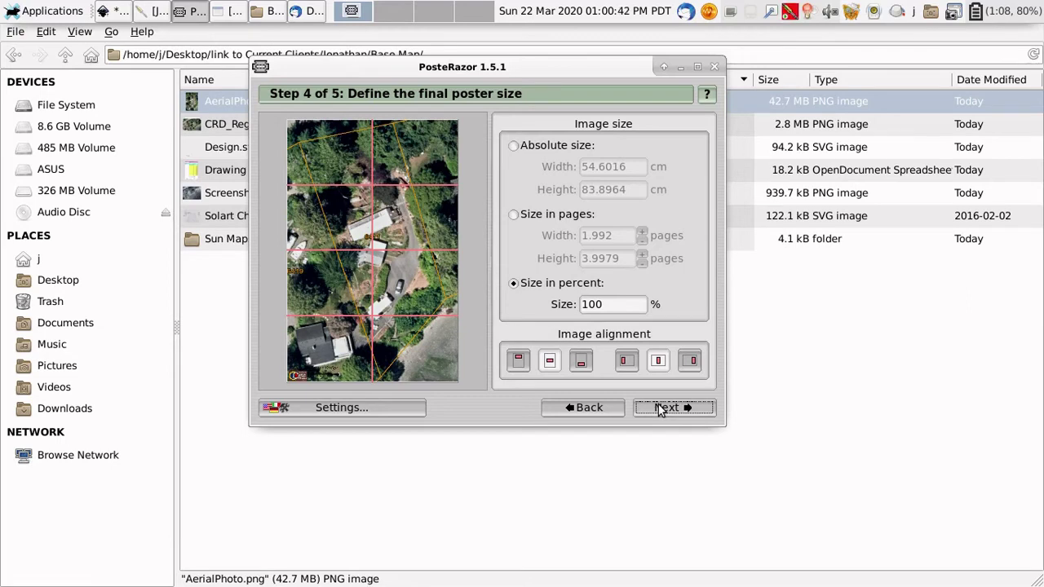
pyautogui.click(659, 409)
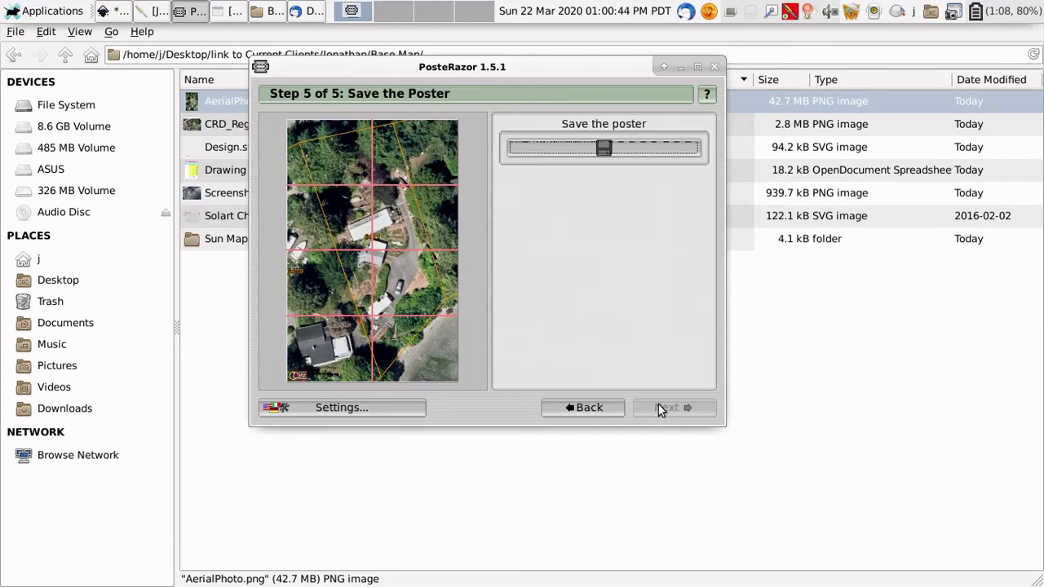
# Step: Open the poster save dialog, keeping PDF as the file type
pyautogui.click(603, 148)
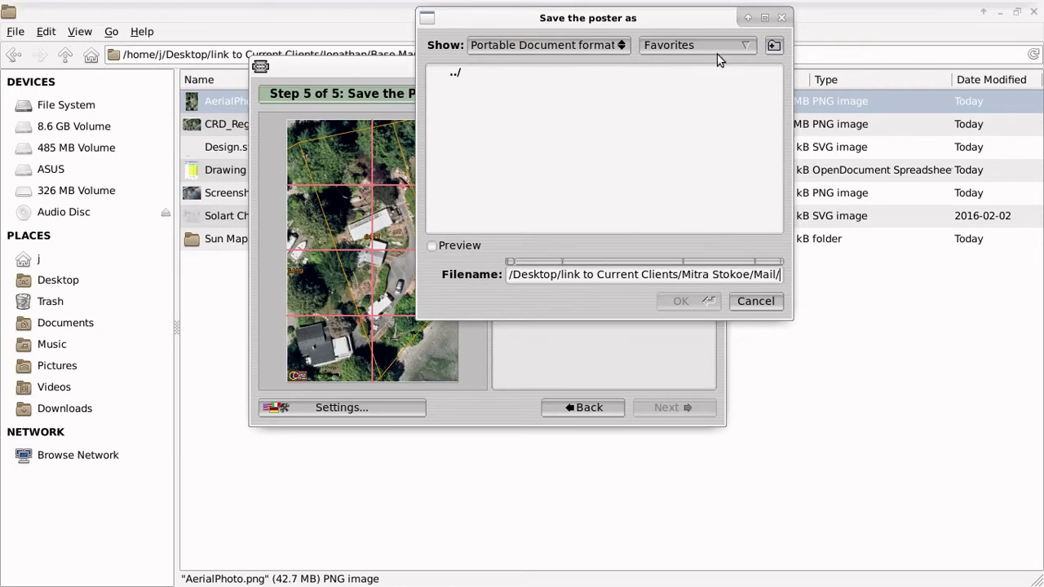
pyautogui.click(738, 49)
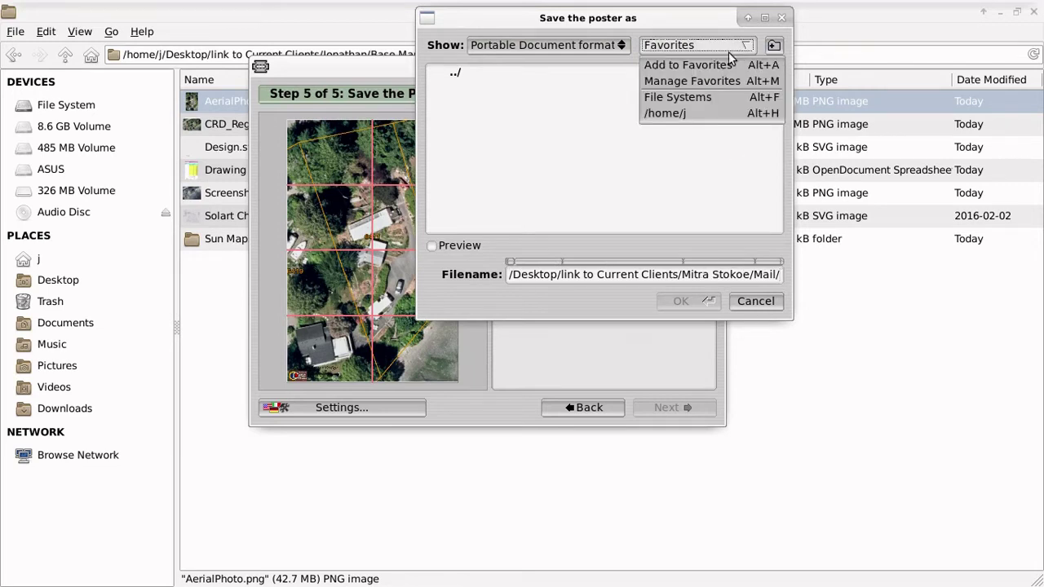
pyautogui.click(601, 49)
pyautogui.click(601, 49)
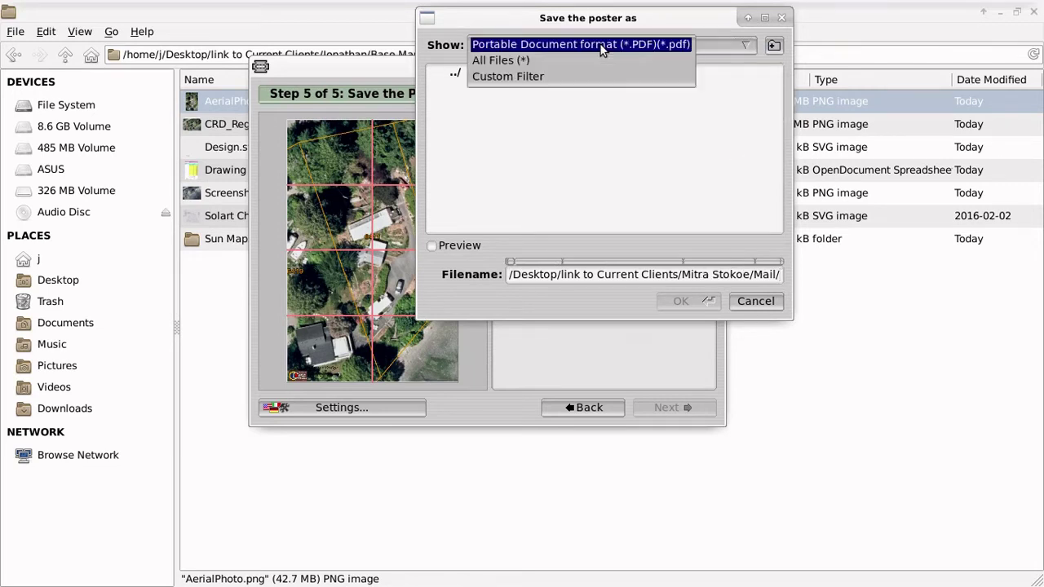
pyautogui.click(601, 46)
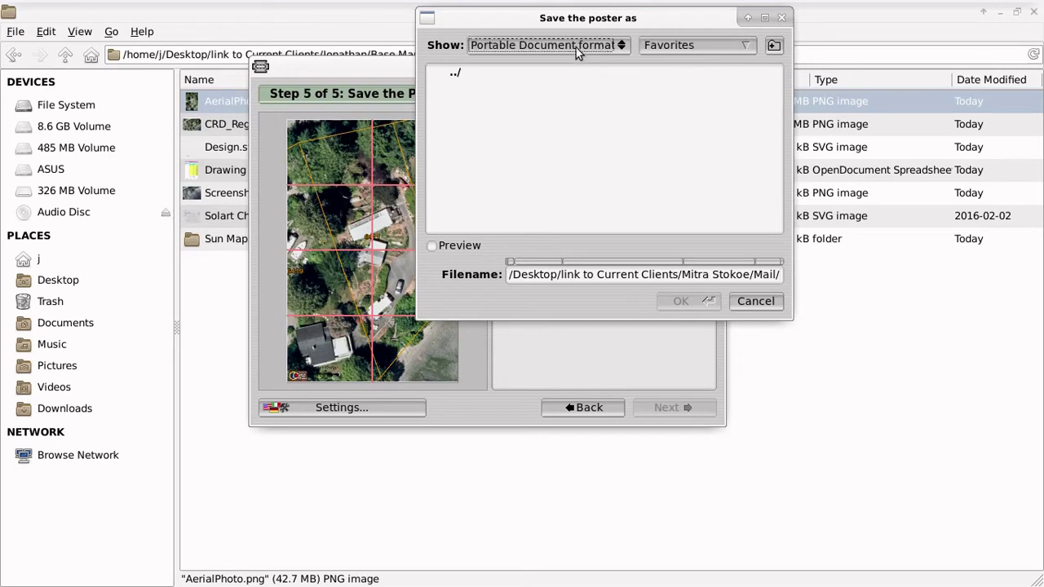
# Step: Browse up to Current Clients and into the client's Base Map folder
pyautogui.click(457, 72)
pyautogui.doubleClick(457, 73)
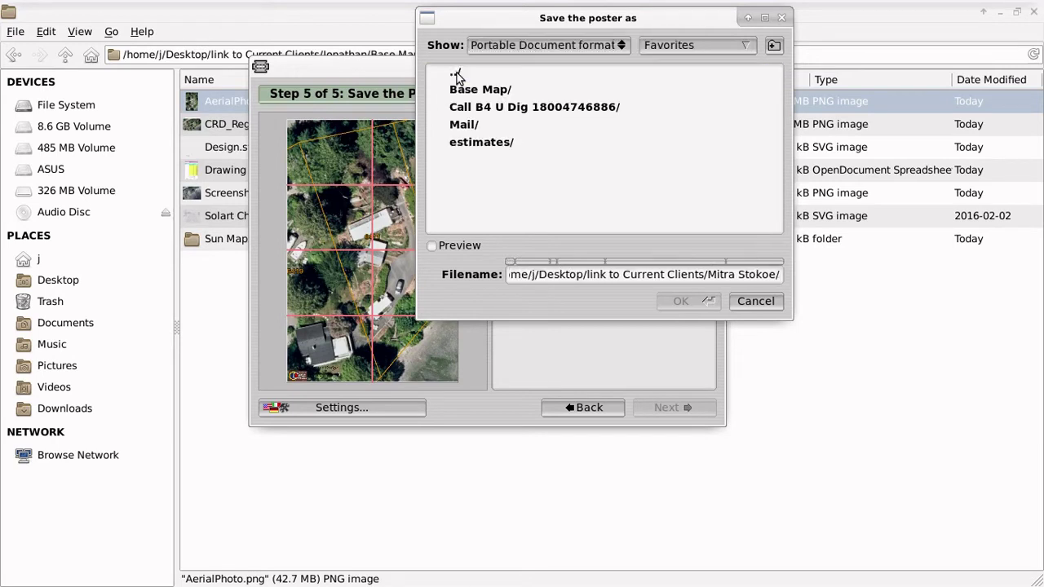
pyautogui.click(456, 74)
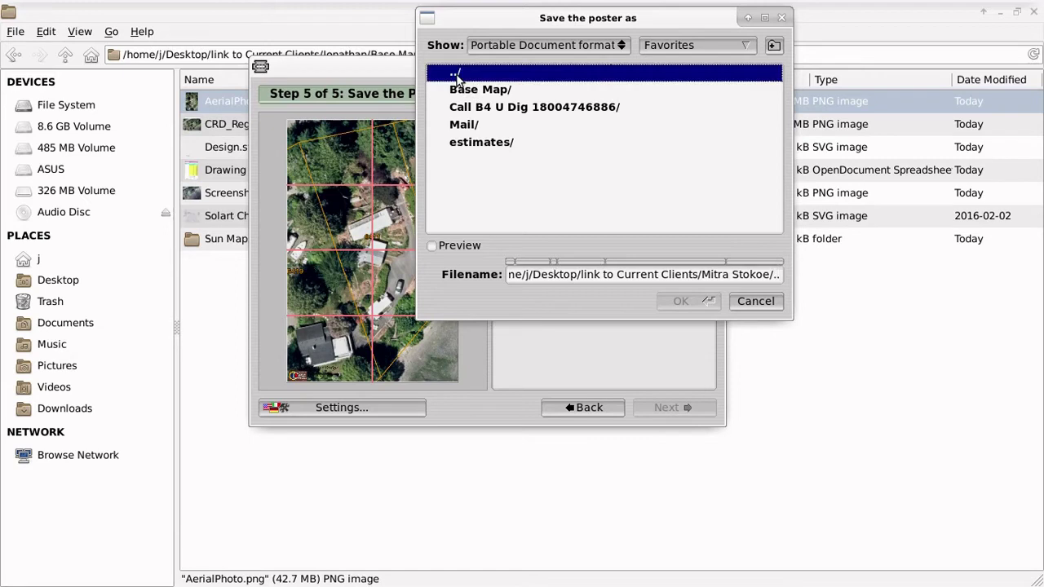
pyautogui.doubleClick(456, 73)
pyautogui.scroll(-5, 509, 164)
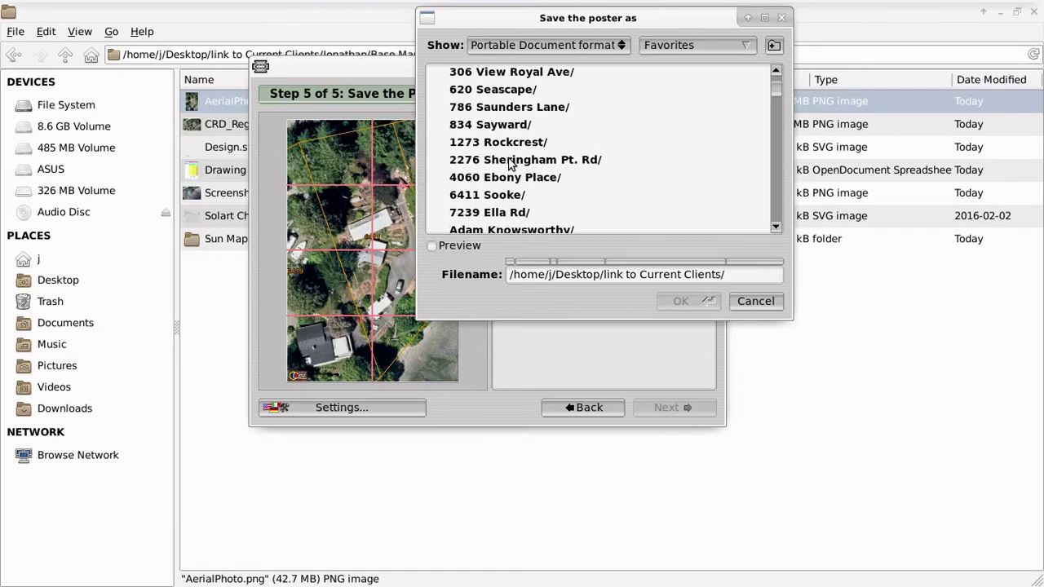
pyautogui.scroll(-6, 507, 160)
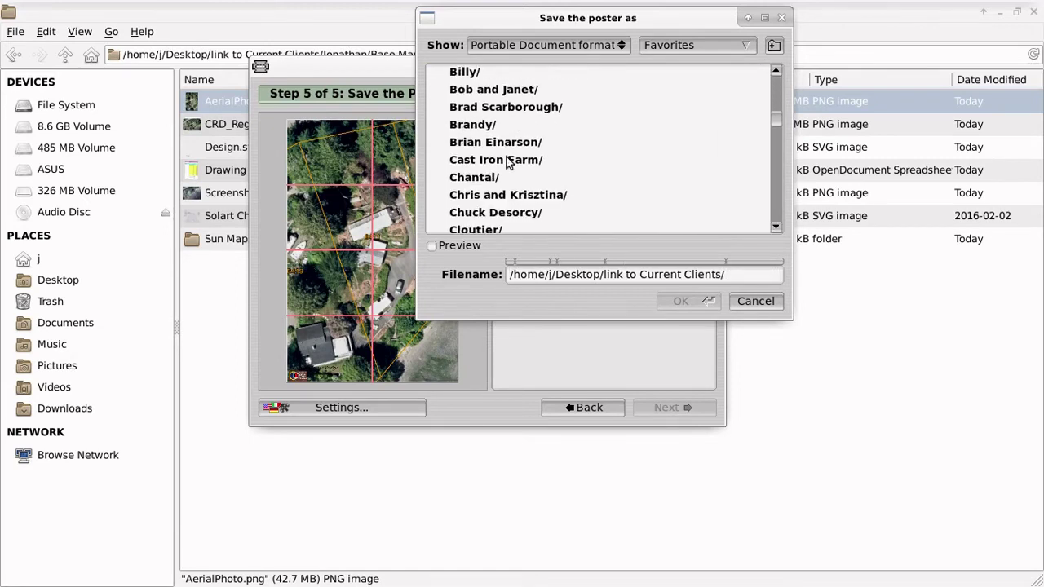
pyautogui.scroll(-4, 505, 161)
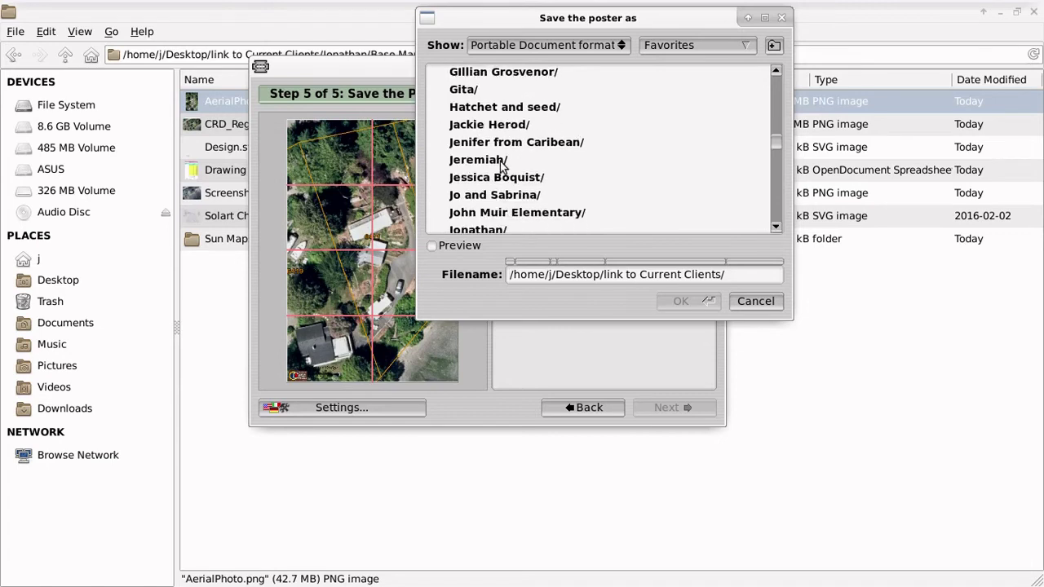
pyautogui.doubleClick(480, 144)
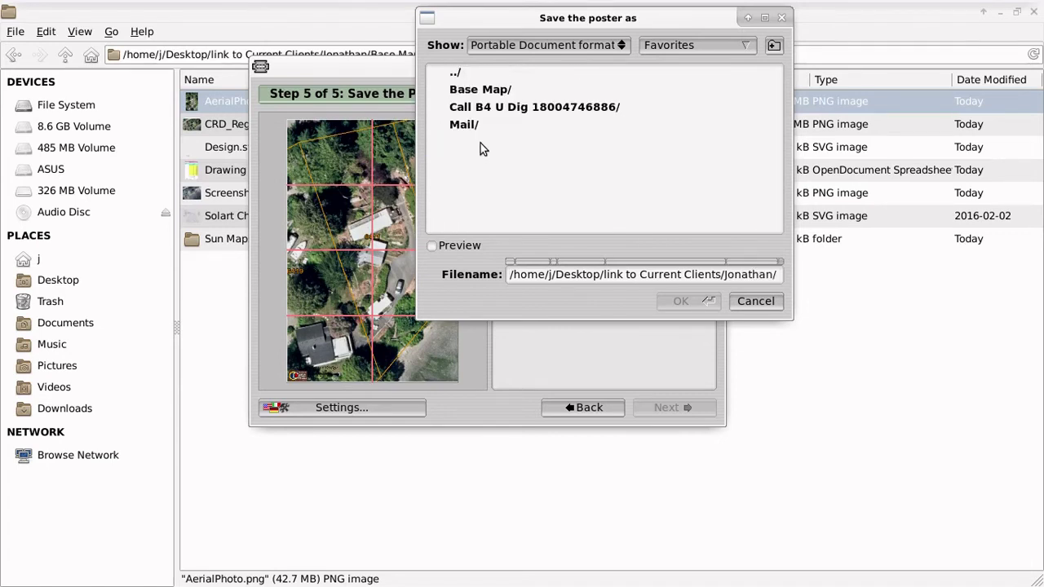
pyautogui.doubleClick(482, 93)
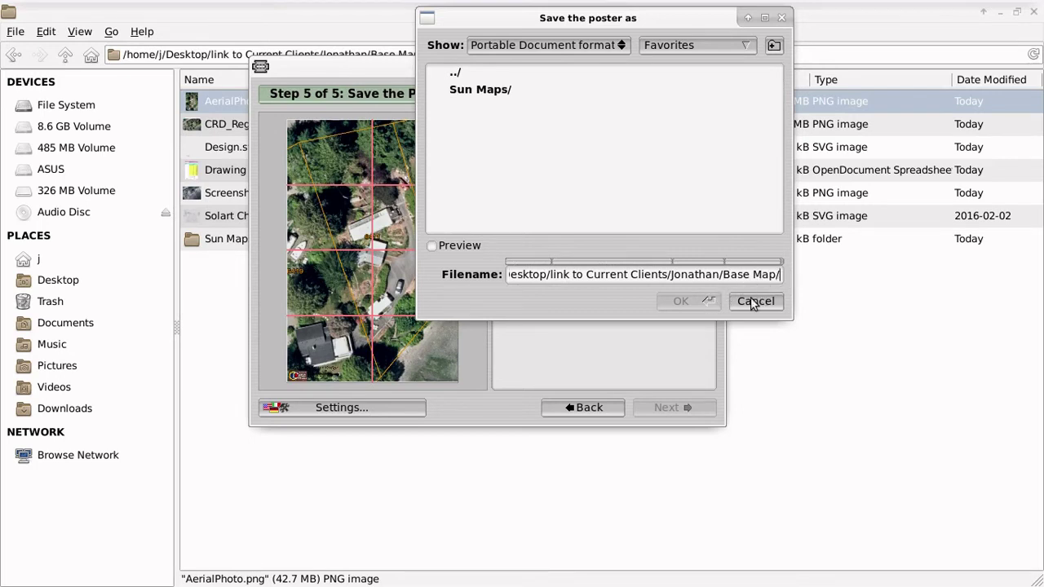
# Step: Save the poster as aerial.pdf and close the leftover save dialog
pyautogui.write('a')
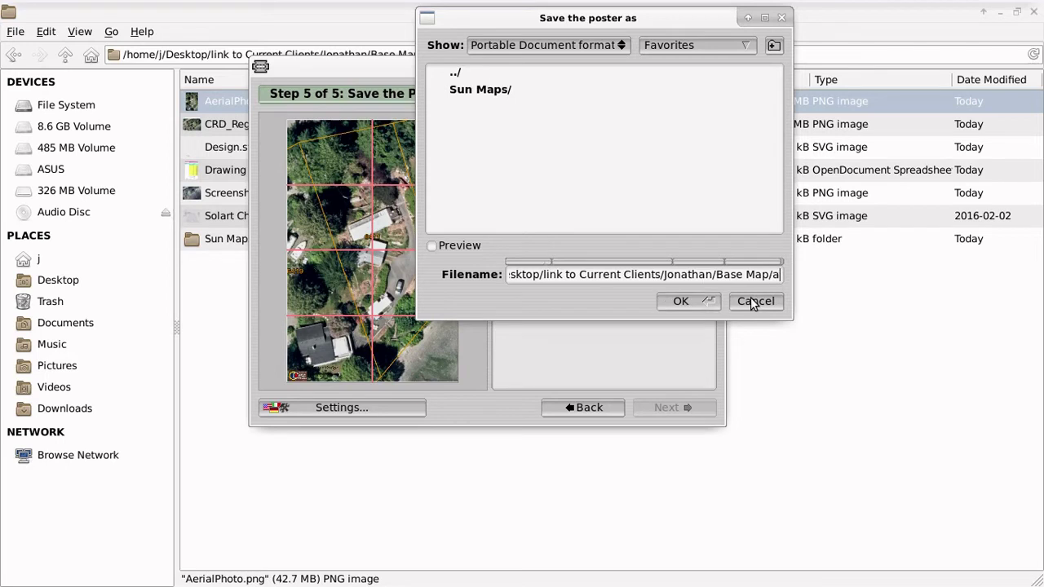
pyautogui.write('erial')
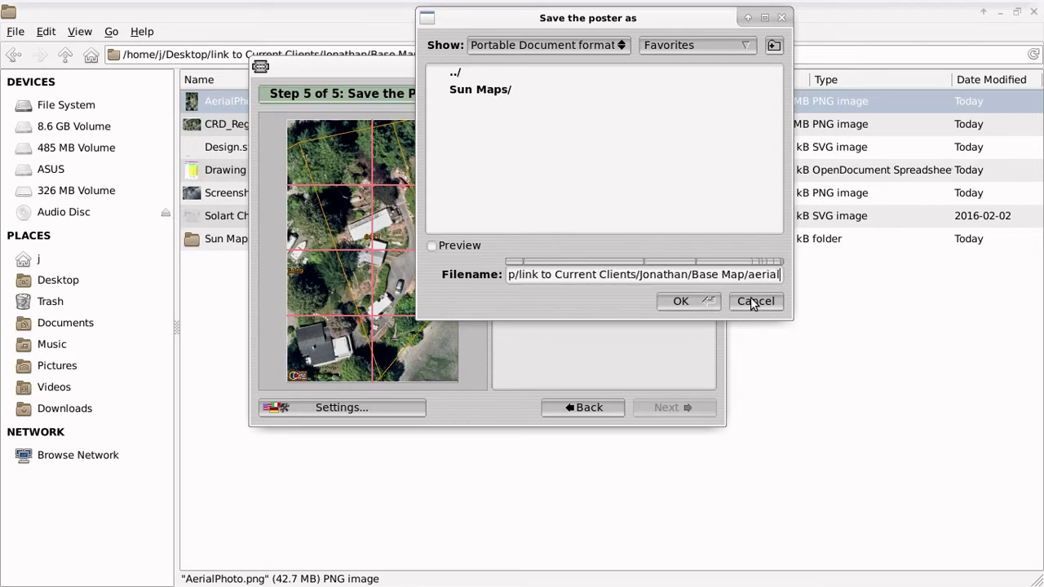
pyautogui.write('.pdf')
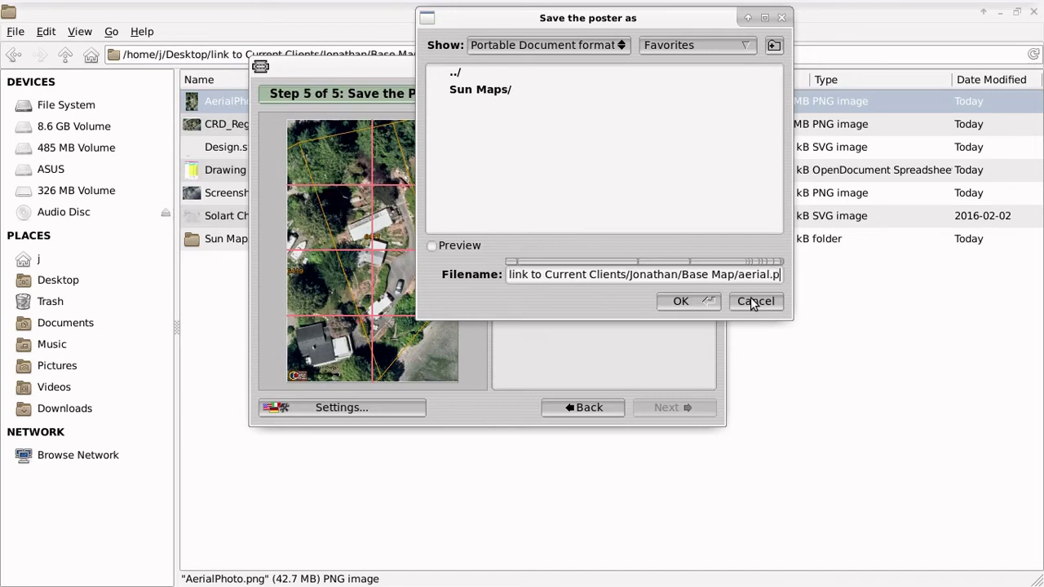
pyautogui.click(691, 304)
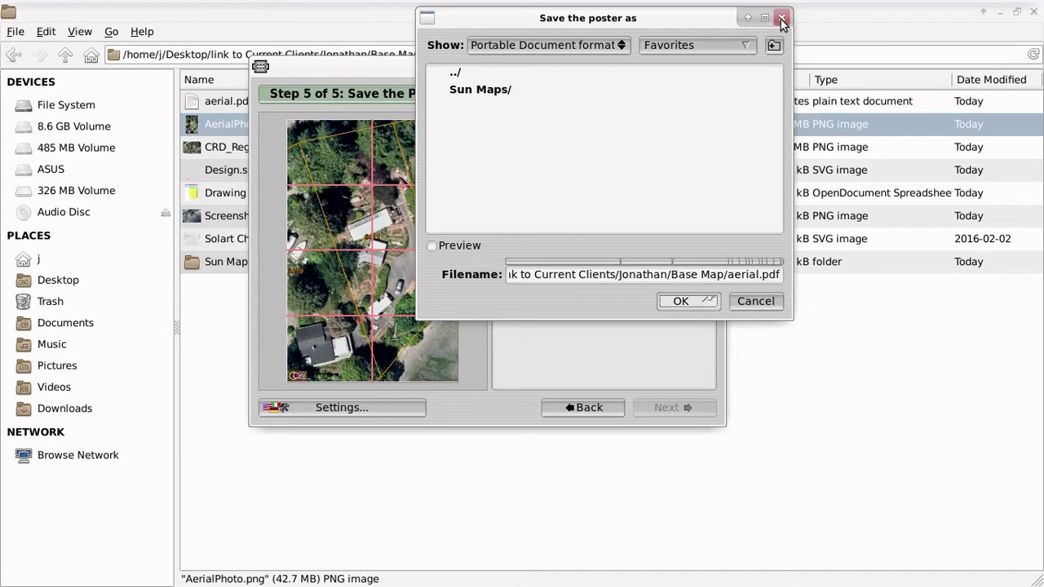
pyautogui.moveTo(700, 23); pyautogui.dragTo(647, 80)
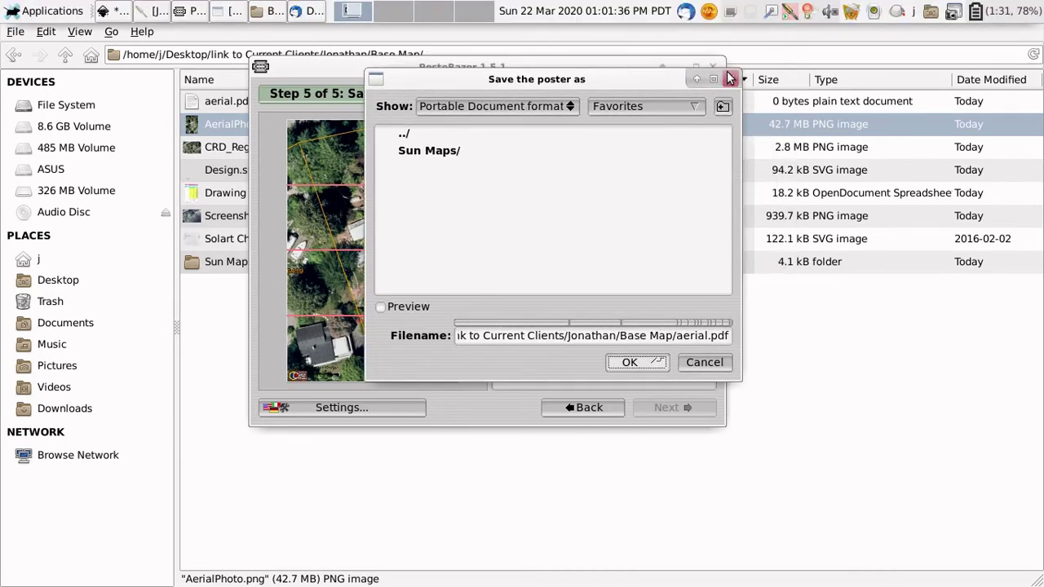
pyautogui.click(620, 69)
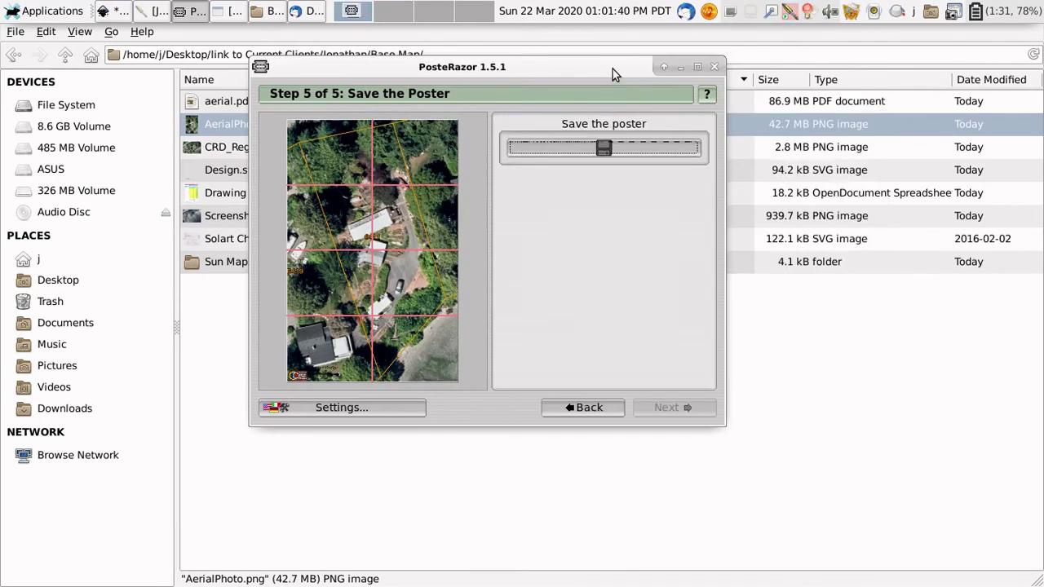
# Step: Close PosteRazor and open aerial.pdf from the File Manager in Document Viewer
pyautogui.click(711, 67)
pyautogui.click(240, 98)
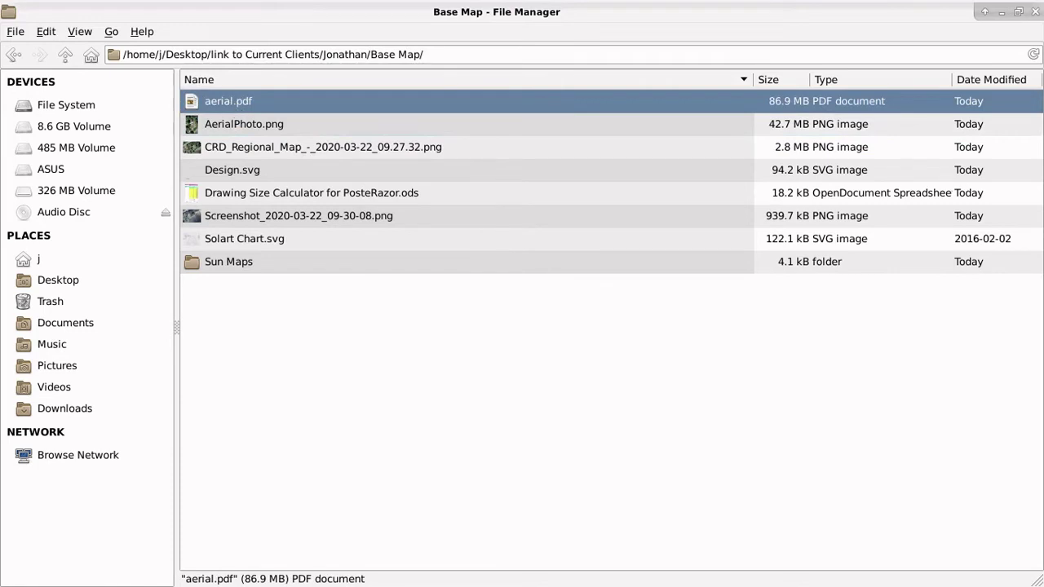
pyautogui.doubleClick(229, 101)
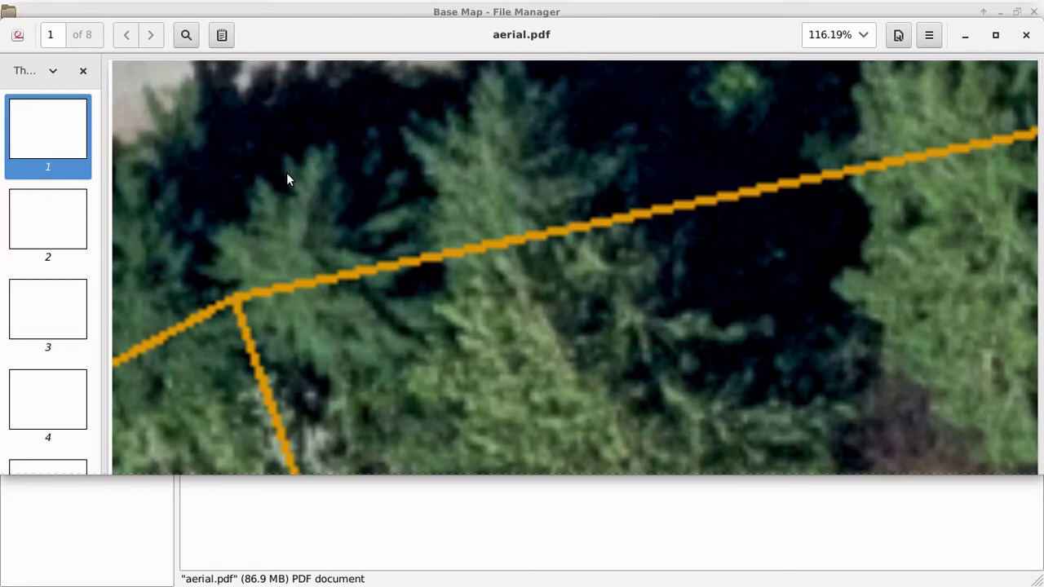
# Step: Open the Consultation Questionnaire draft from Thunderbird's Drafts folder for editing
pyautogui.moveTo(419, 6)
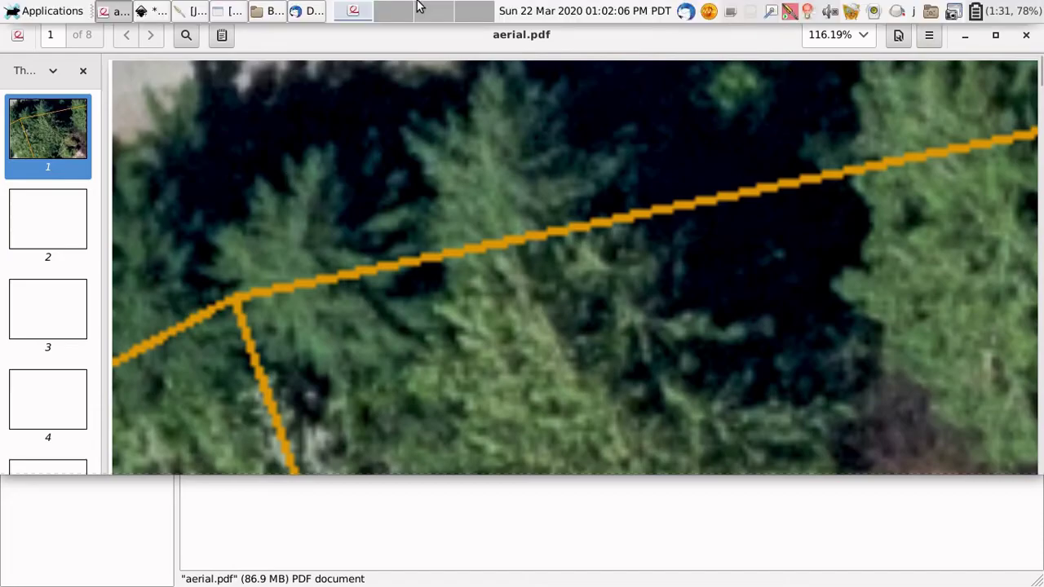
pyautogui.click(297, 11)
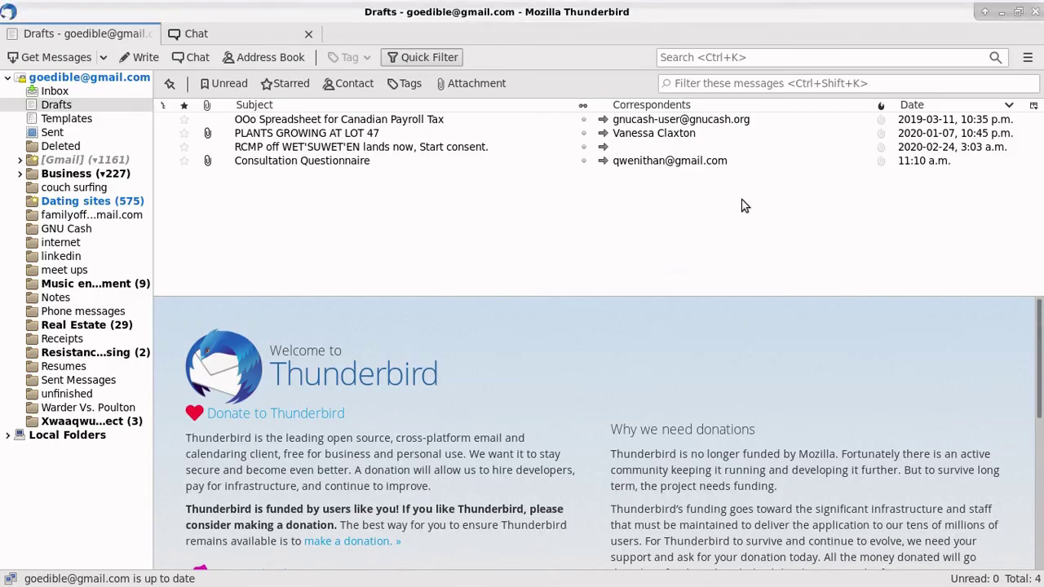
pyautogui.scroll(-2, 528, 394)
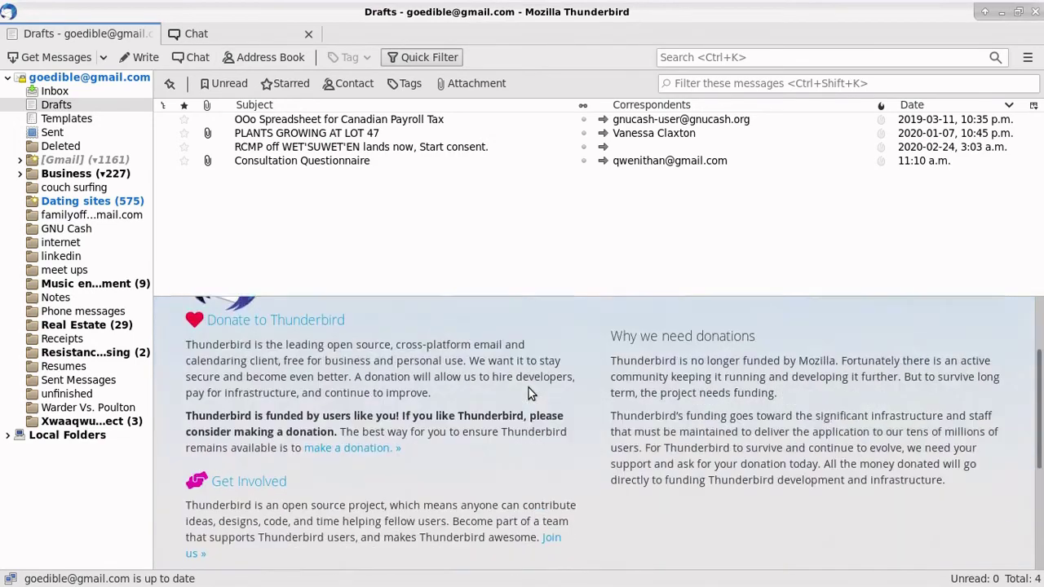
pyautogui.scroll(2, 528, 394)
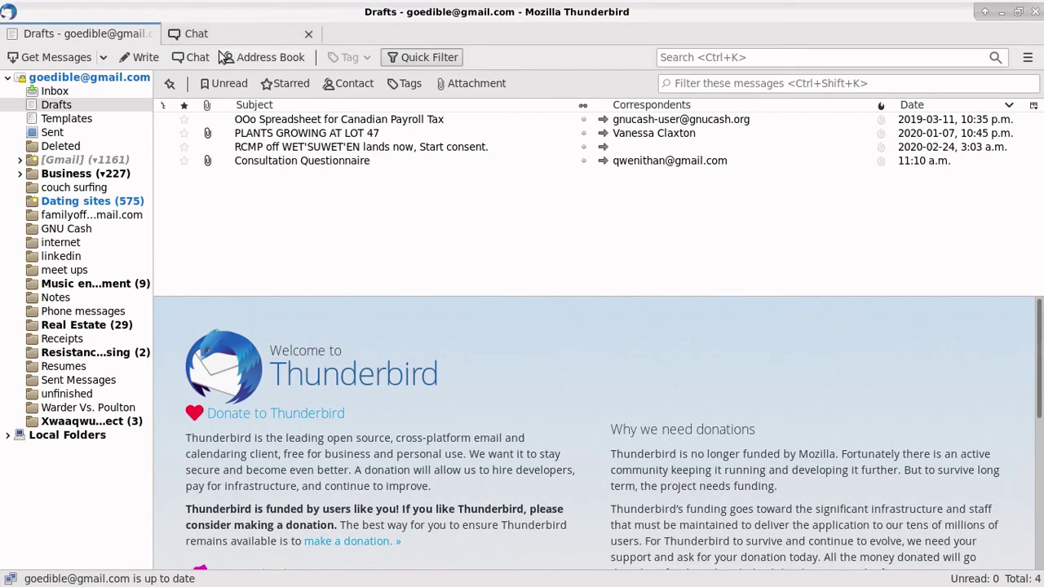
pyautogui.click(70, 109)
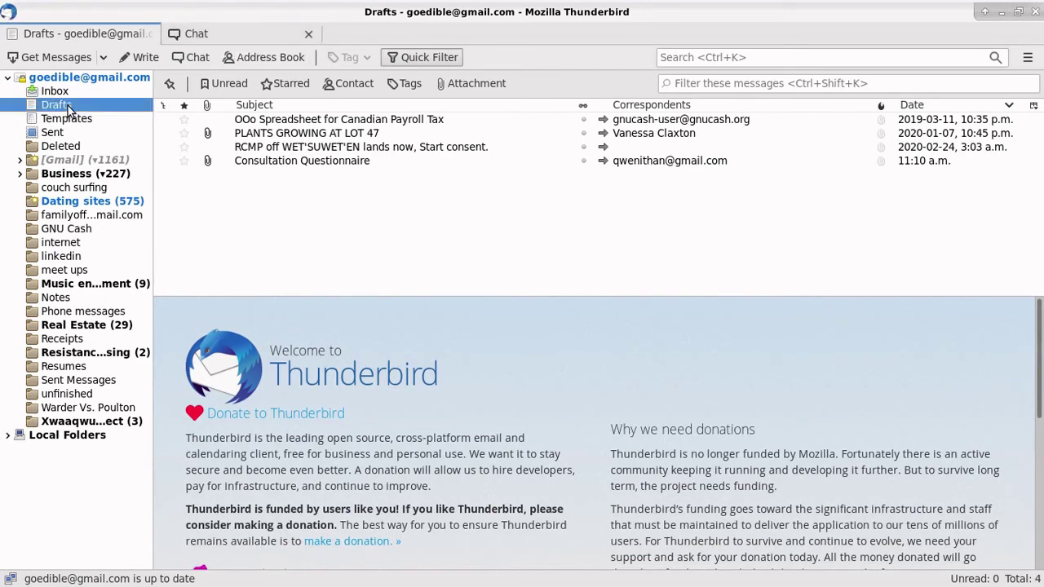
pyautogui.click(274, 161)
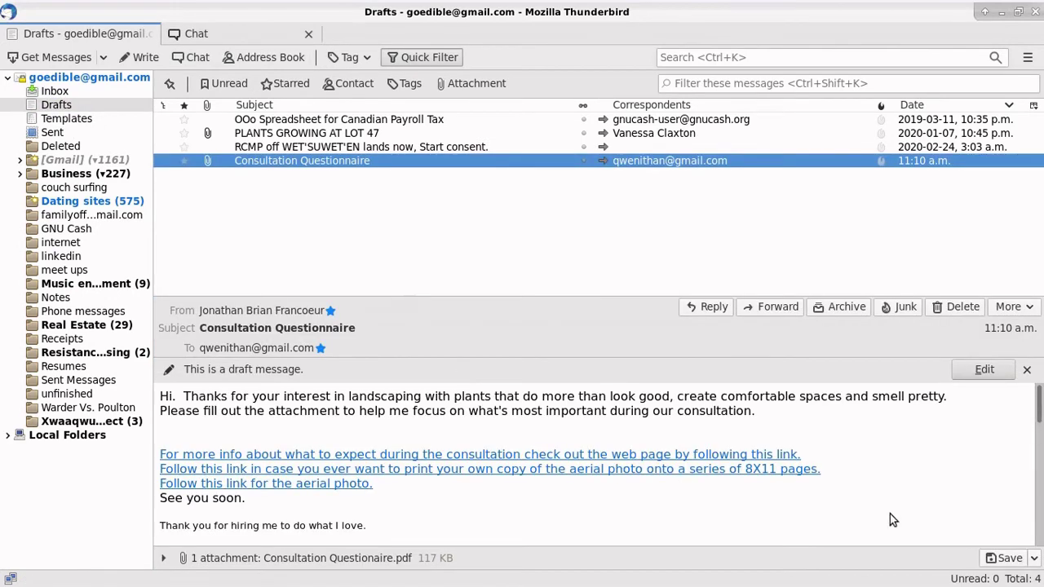
pyautogui.click(986, 370)
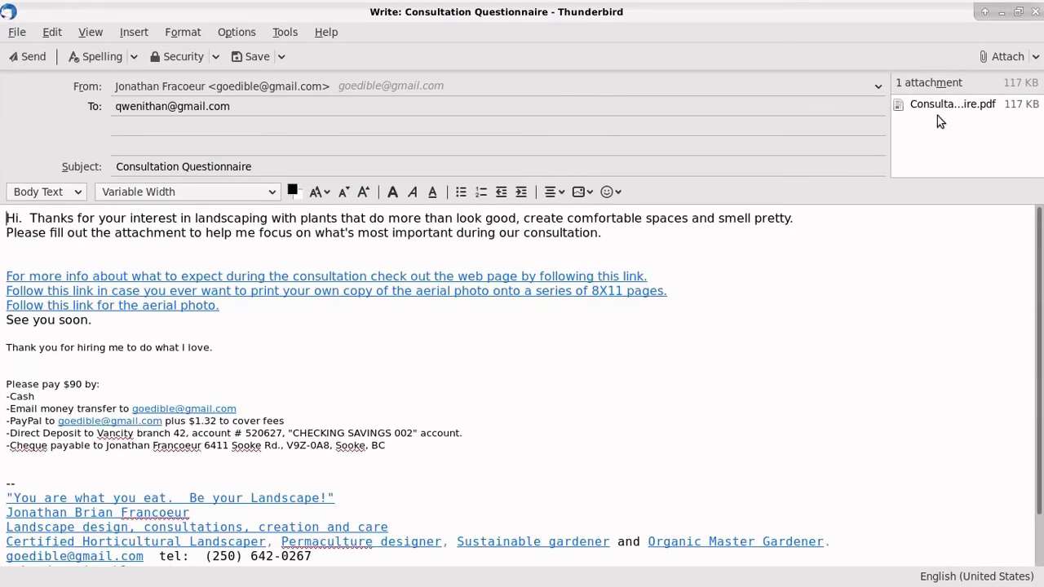
# Step: Browse to the Base Map folder for an attachment, then cancel without attaching anything
pyautogui.click(988, 61)
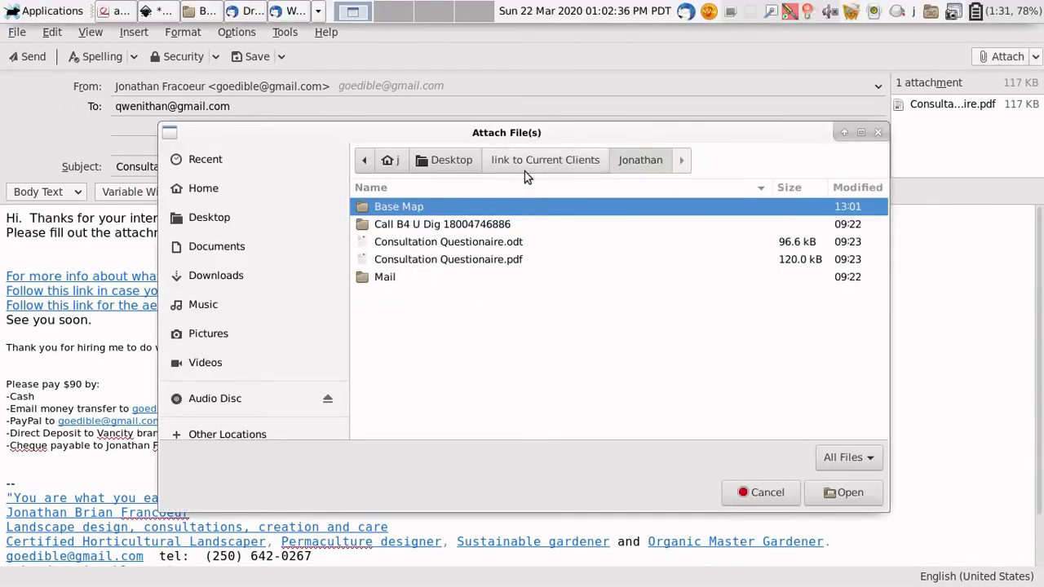
pyautogui.doubleClick(395, 207)
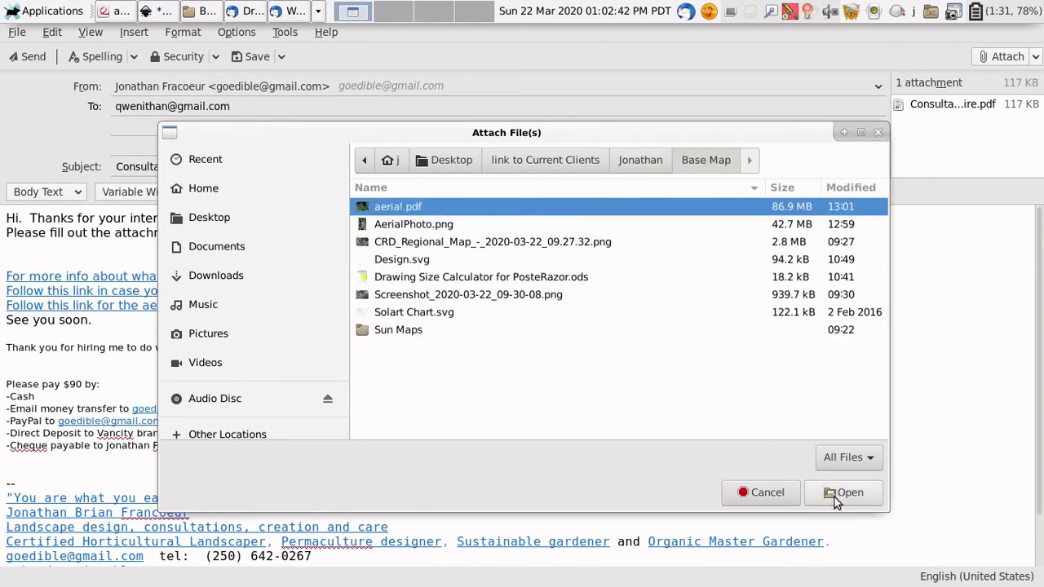
pyautogui.click(761, 493)
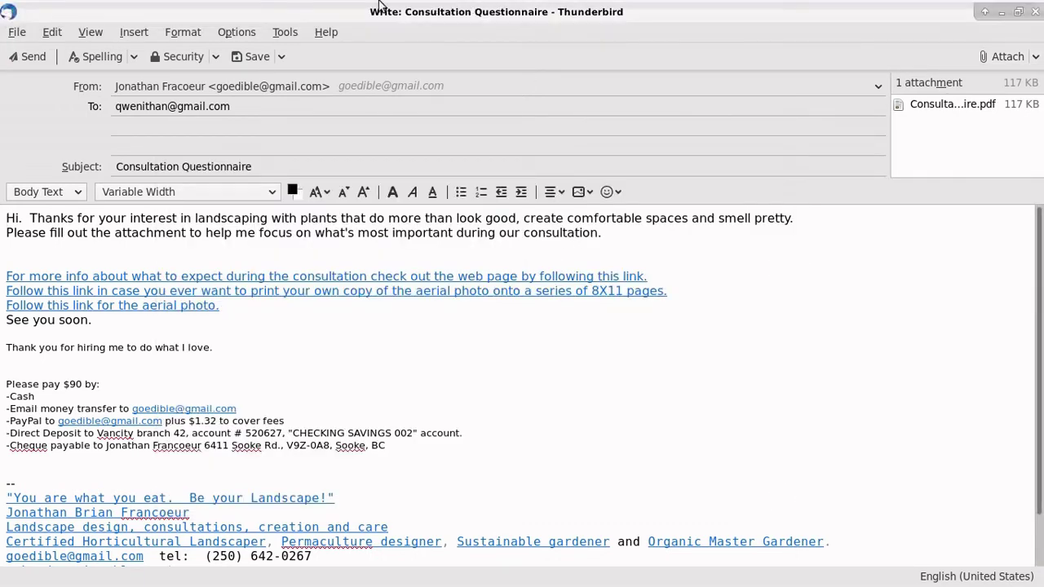
# Step: Launch a terminal from the applications menu and move its window aside
pyautogui.moveTo(380, 3)
pyautogui.click(45, 5)
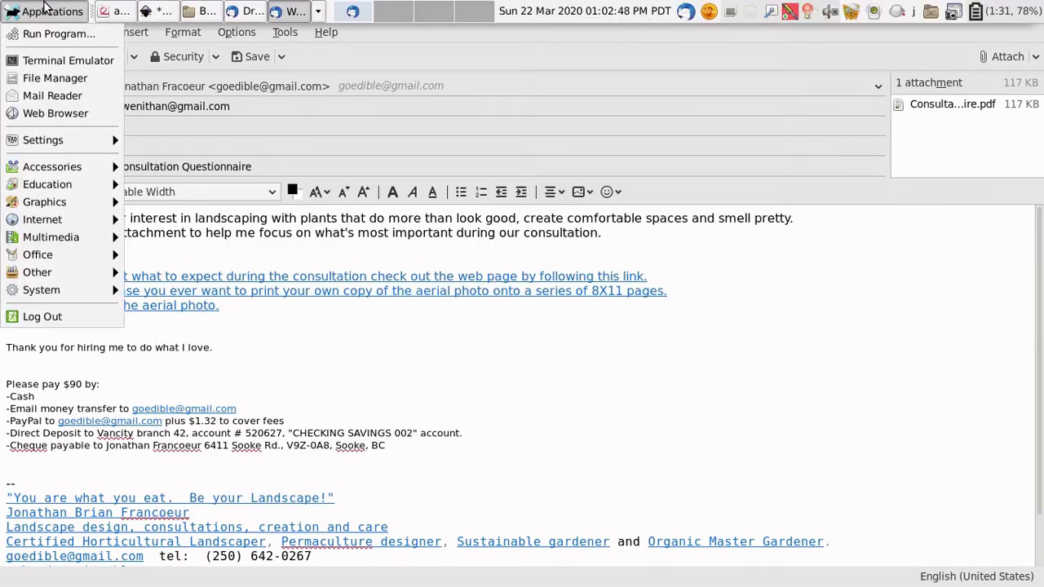
pyautogui.click(46, 60)
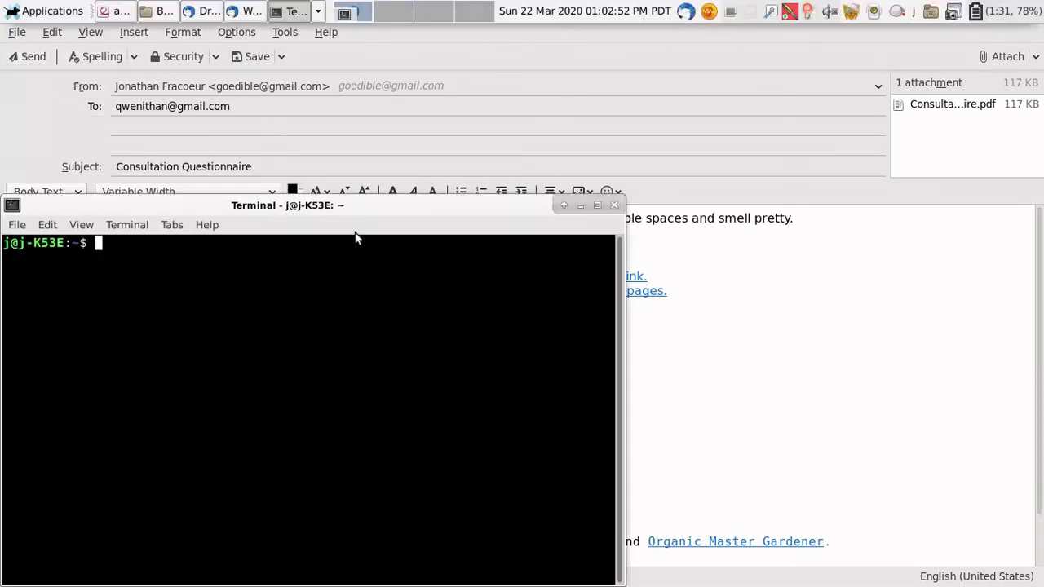
pyautogui.moveTo(337, 208); pyautogui.dragTo(562, 82)
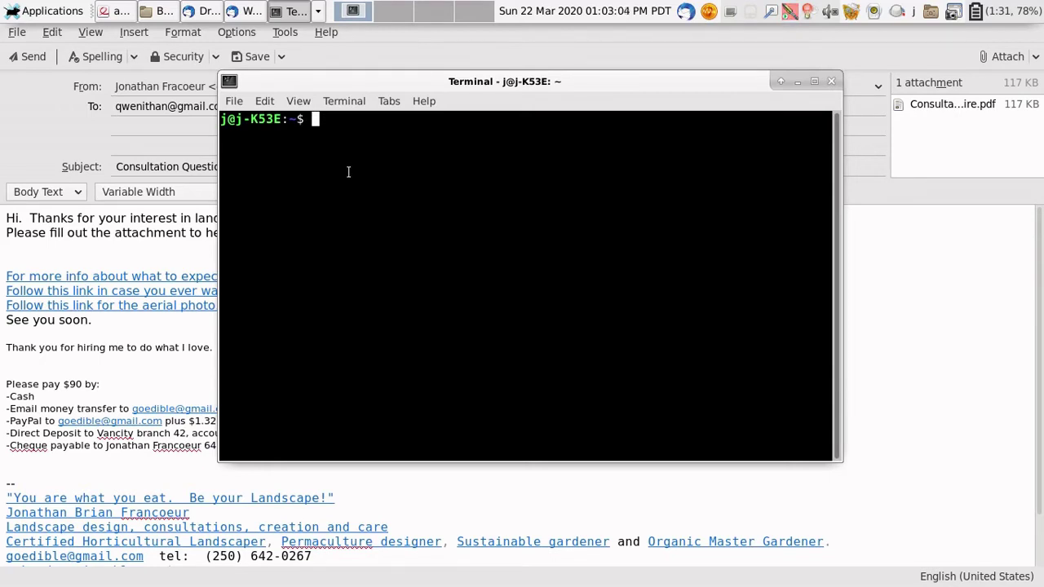
# Step: Go up to /home, list it, then return to the j home folder and list it
pyautogui.write('cd')
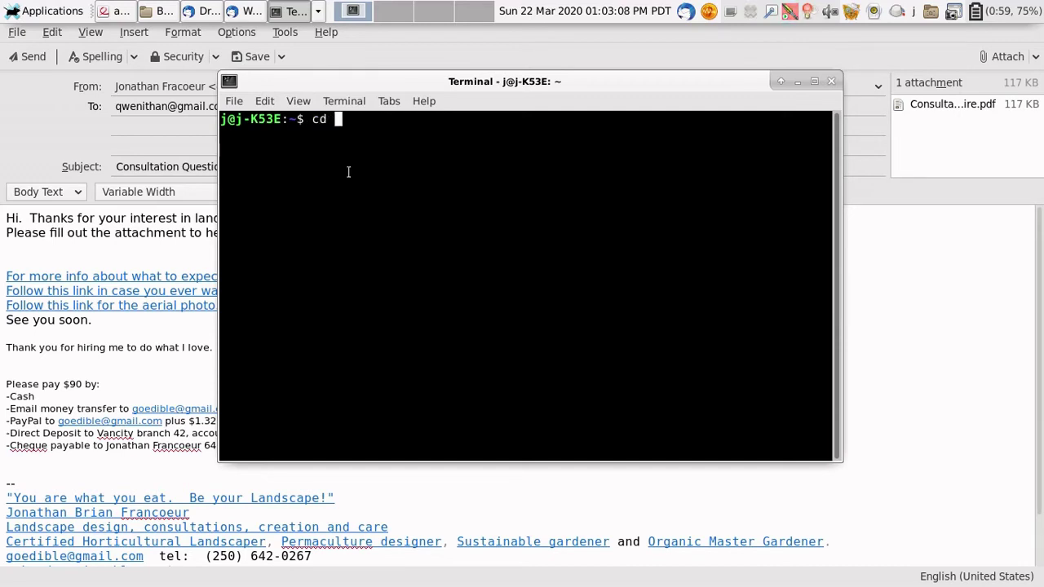
pyautogui.write(' Do')
pyautogui.press('Tab')
pyautogui.press('Tab')
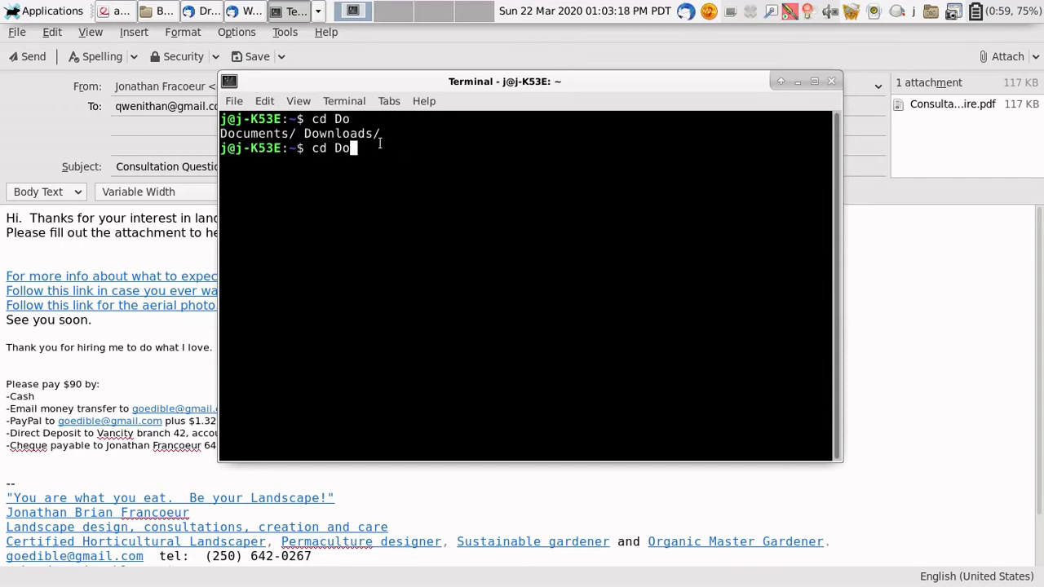
pyautogui.press('BackSpace')
pyautogui.press('BackSpace')
pyautogui.write('..')
pyautogui.press('Return')
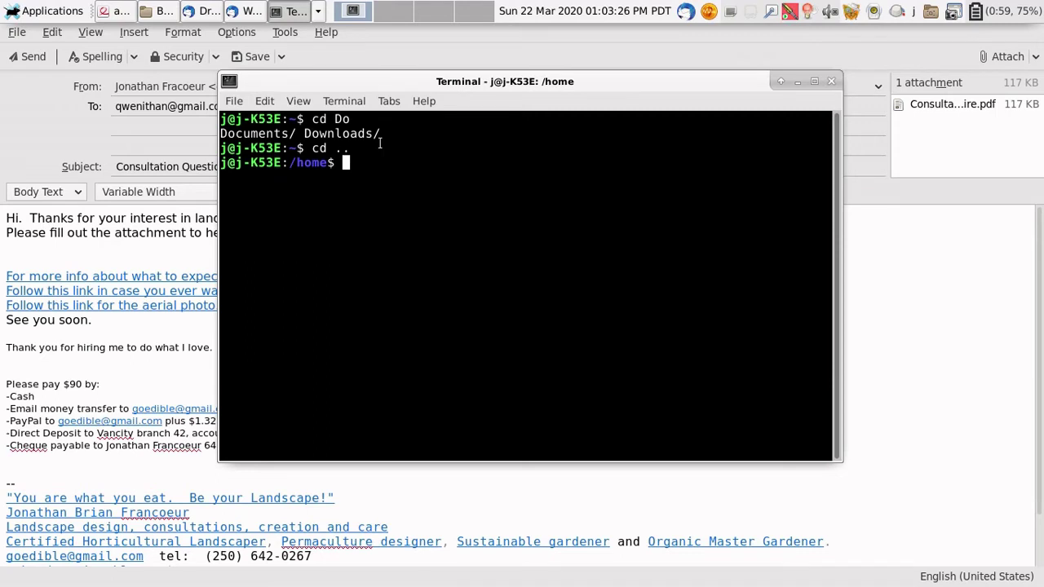
pyautogui.write('ls')
pyautogui.press('Return')
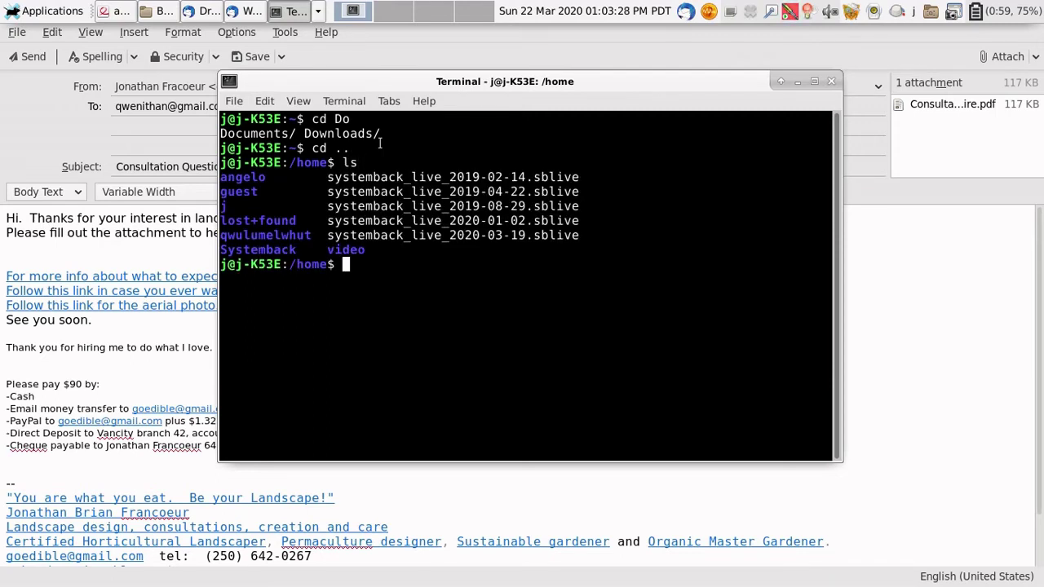
pyautogui.write('cd j')
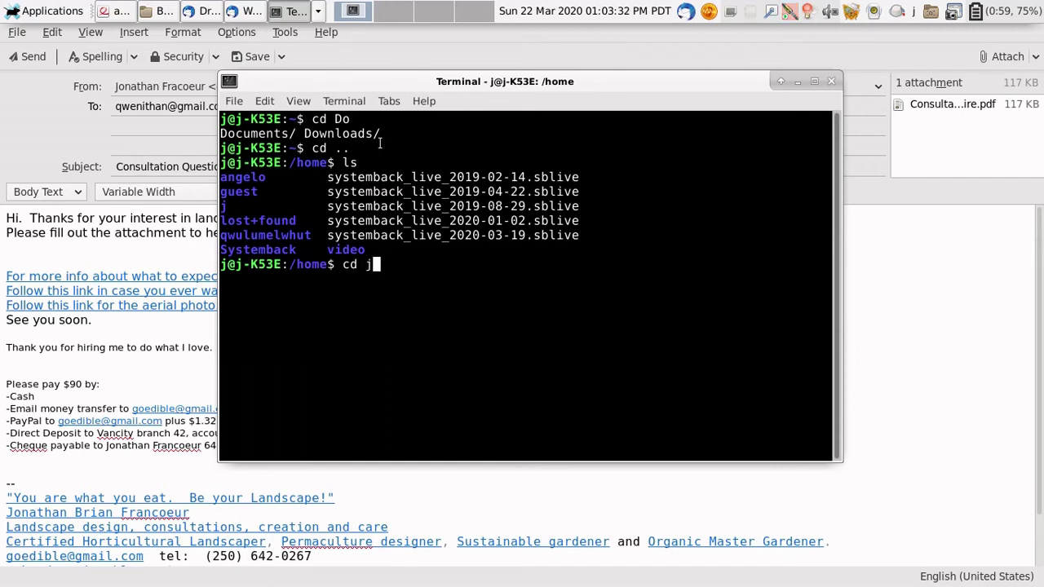
pyautogui.press('Return')
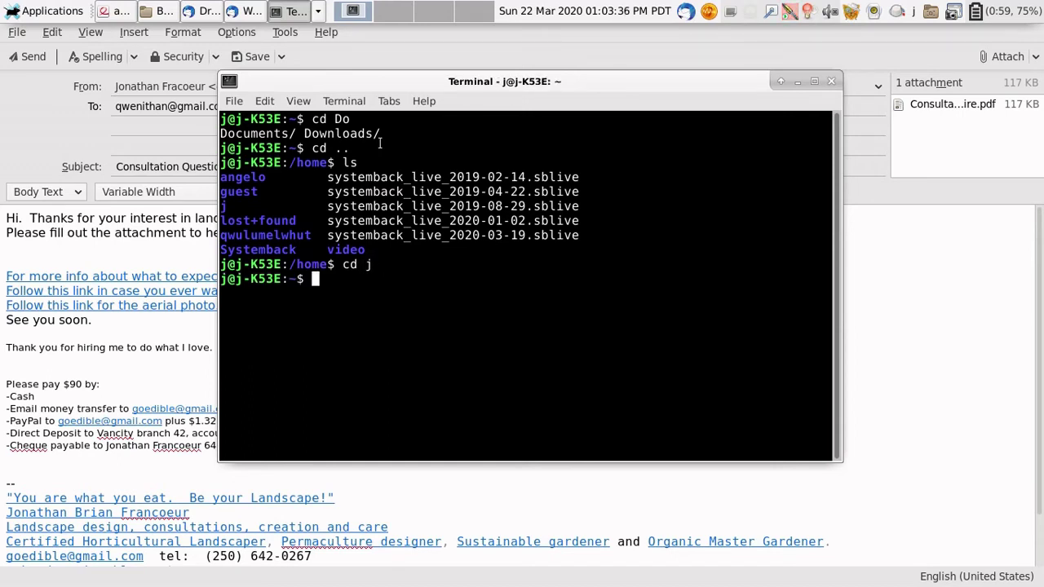
pyautogui.write('ls')
pyautogui.press('Return')
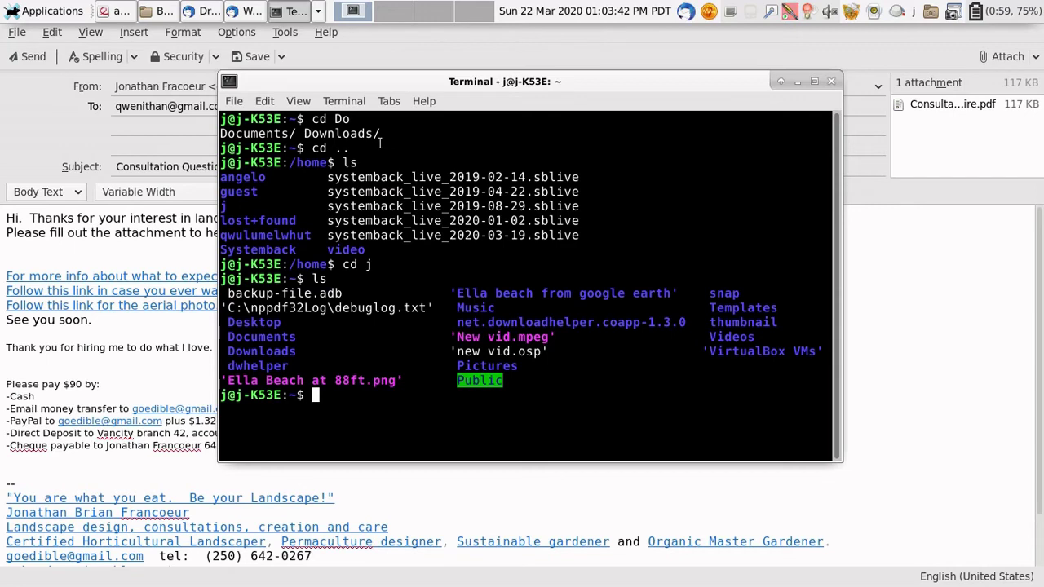
# Step: Change into the Documents folder with cd and list its contents
pyautogui.write('cd DOC')
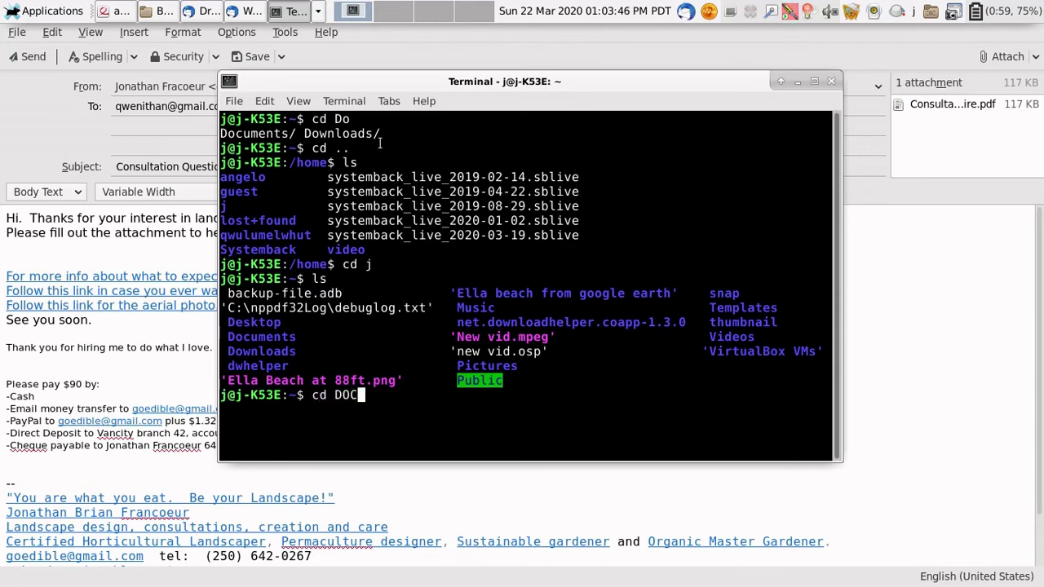
pyautogui.press('BackSpace')
pyautogui.press('BackSpace')
pyautogui.write('OC')
pyautogui.press('BackSpace')
pyautogui.press('BackSpace')
pyautogui.write('oc')
pyautogui.press('Tab')
pyautogui.press('Return')
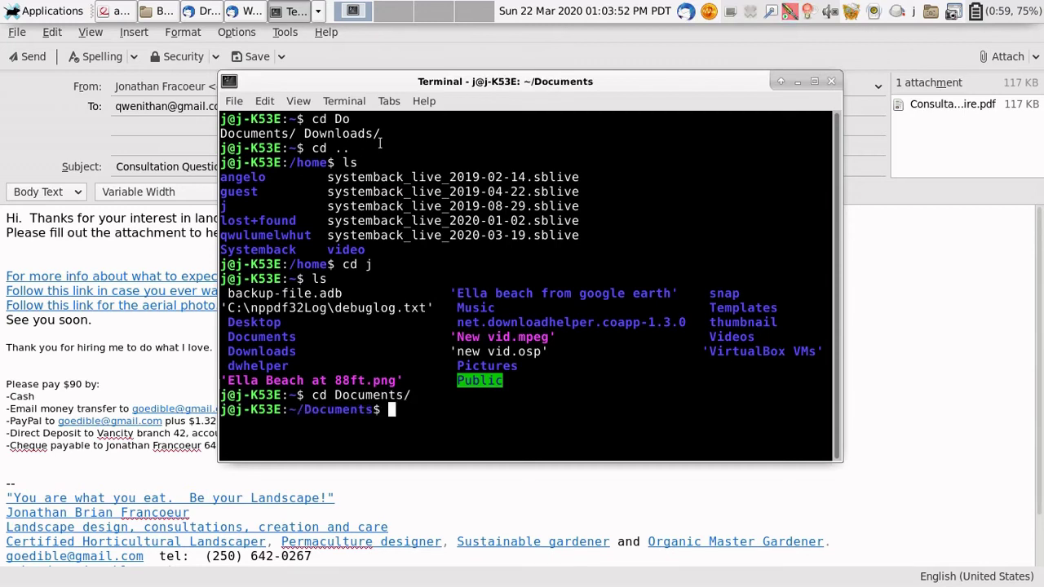
pyautogui.write('ls')
pyautogui.press('Return')
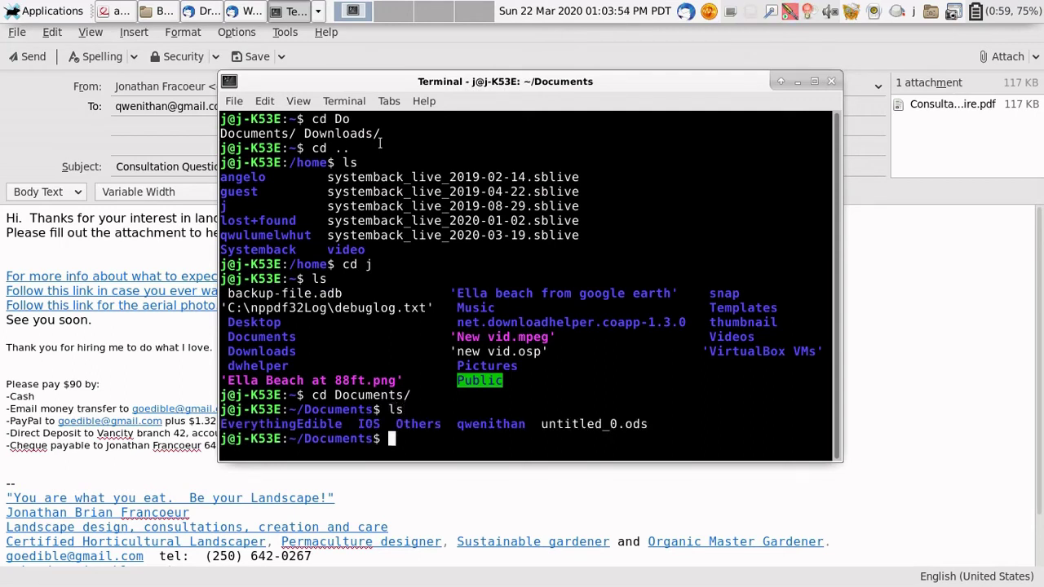
# Step: Run grive in ~/Documents, which asks for the -a option
pyautogui.write('Ev')
pyautogui.press('Tab')
pyautogui.press('Return')
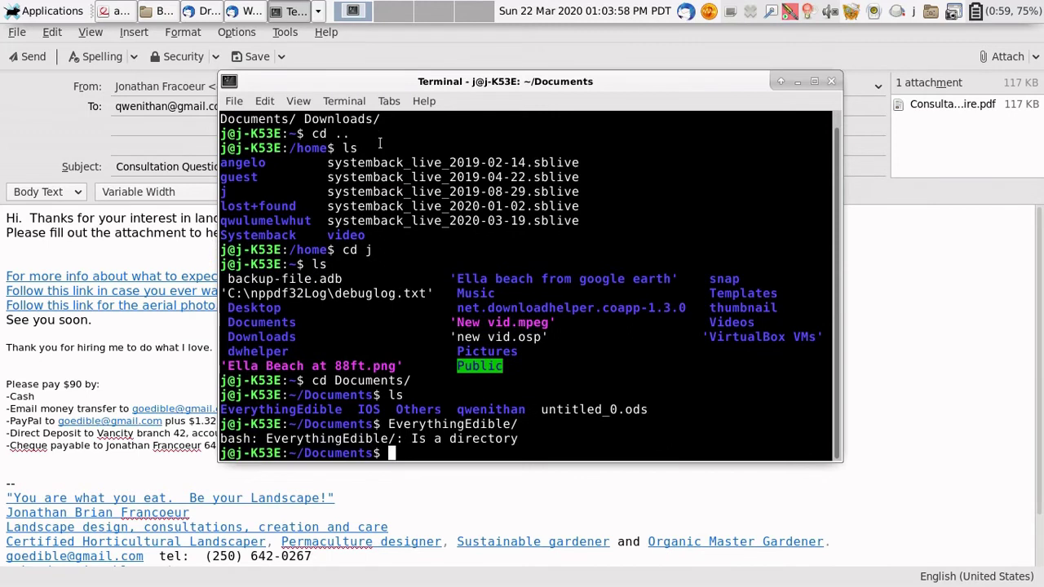
pyautogui.write('grive')
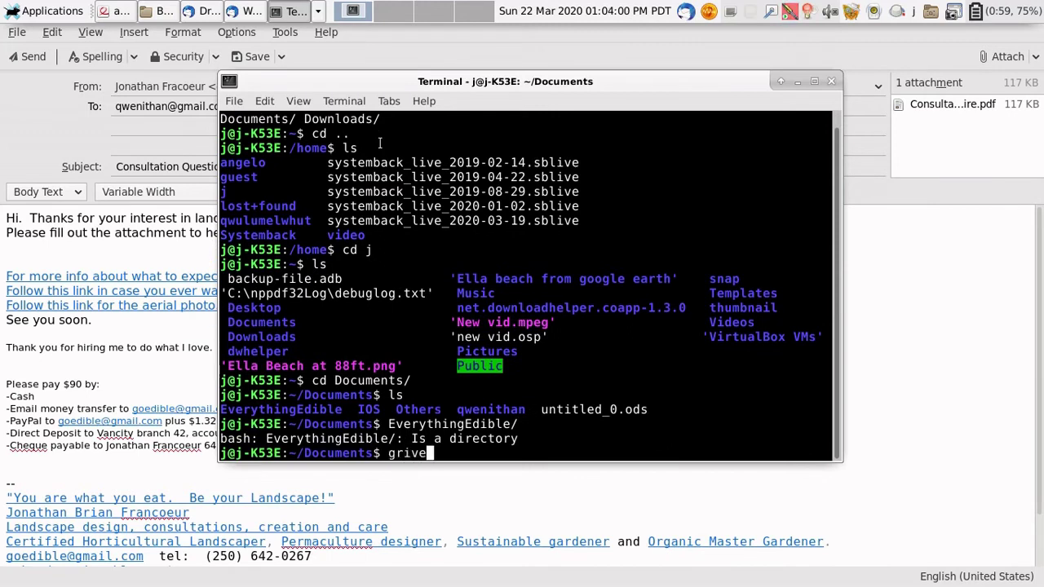
pyautogui.press('Return')
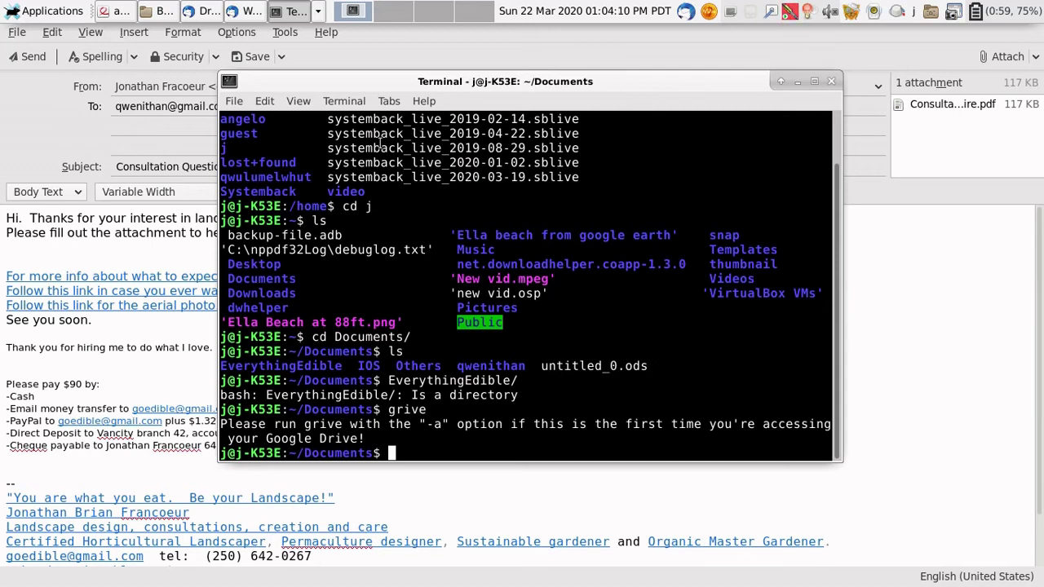
# Step: Run grive from ~/Documents/EverythingEdible, then bring the Base Map folder window forward
pyautogui.write('cd Ev')
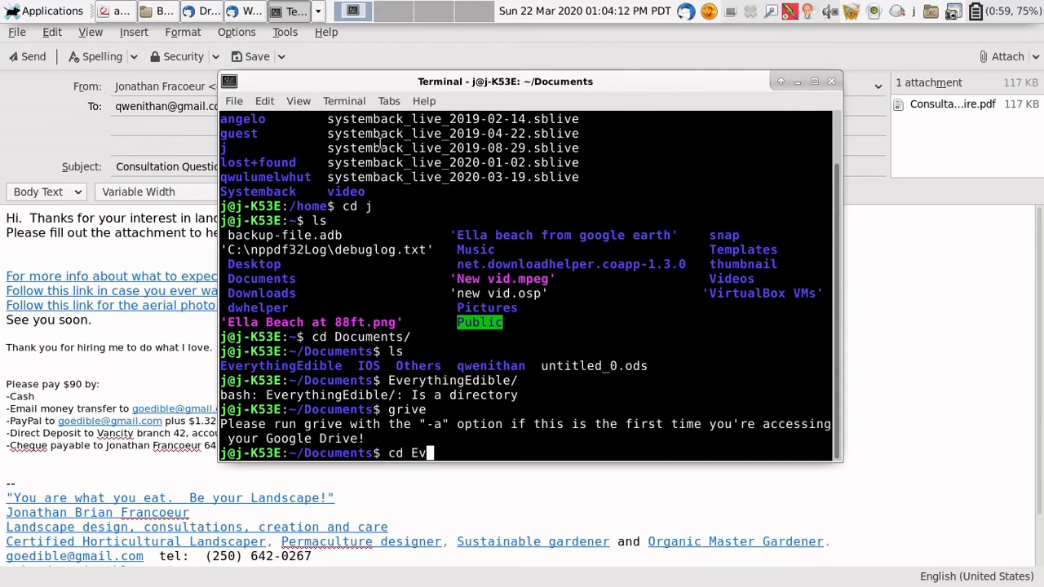
pyautogui.press('Tab')
pyautogui.press('Return')
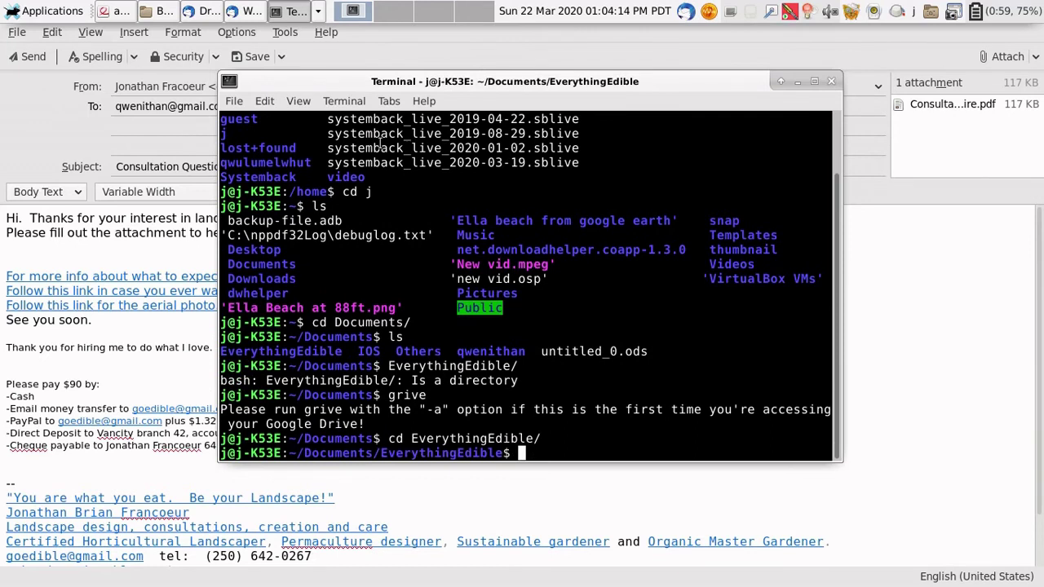
pyautogui.write('grive')
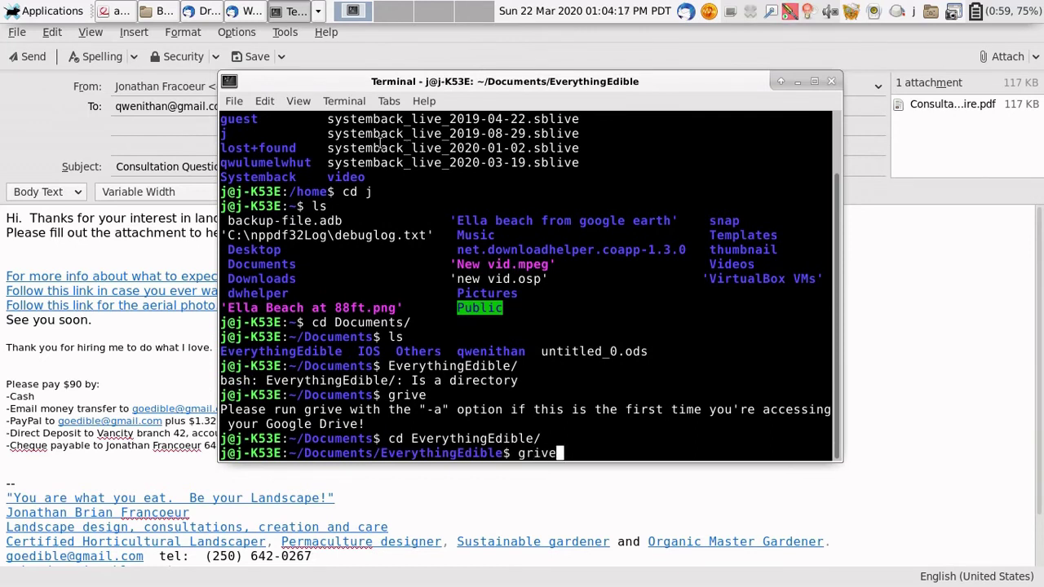
pyautogui.press('Return')
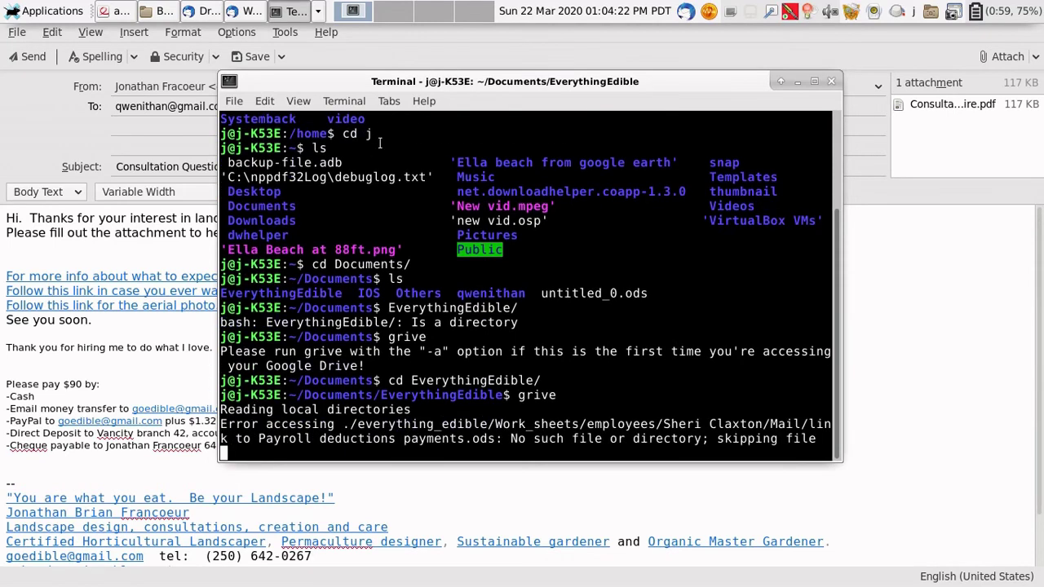
pyautogui.click(163, 10)
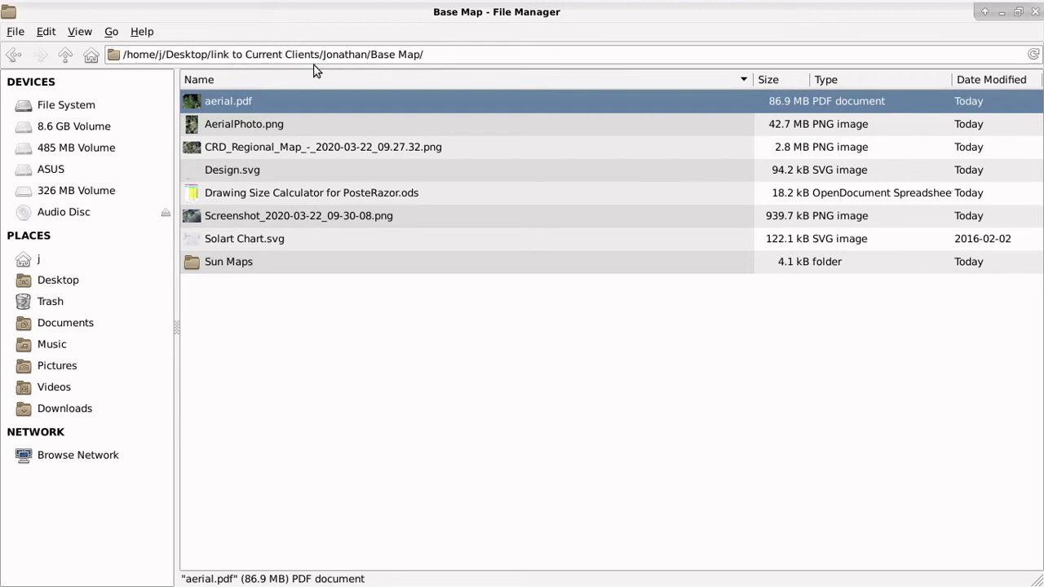
# Step: Browse Documents > EverythingEdible > everything_edible > Design_and_mapping > plot_plans > Current Clients to the client's Base Map
pyautogui.click(26, 261)
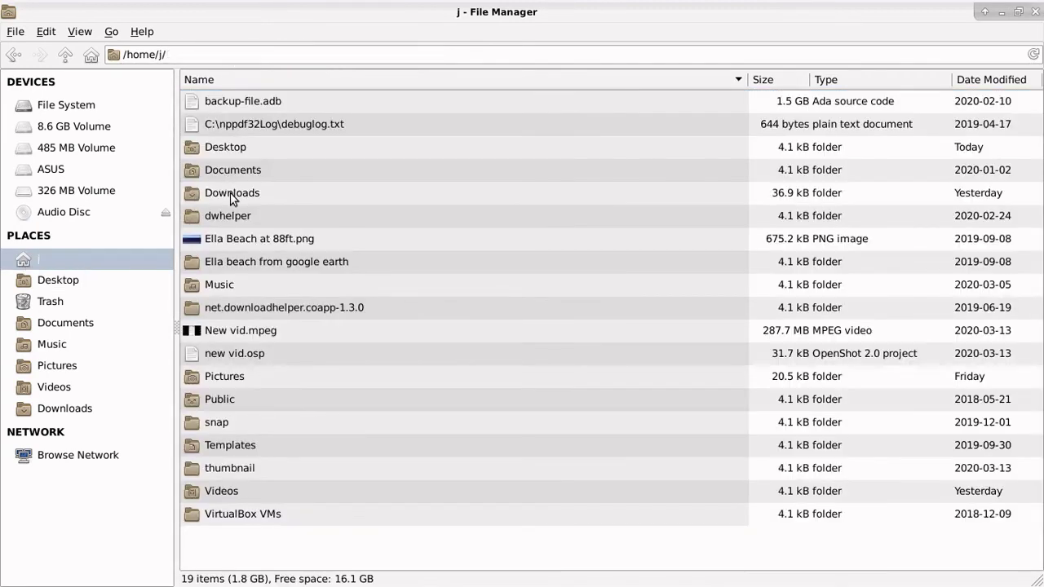
pyautogui.doubleClick(228, 173)
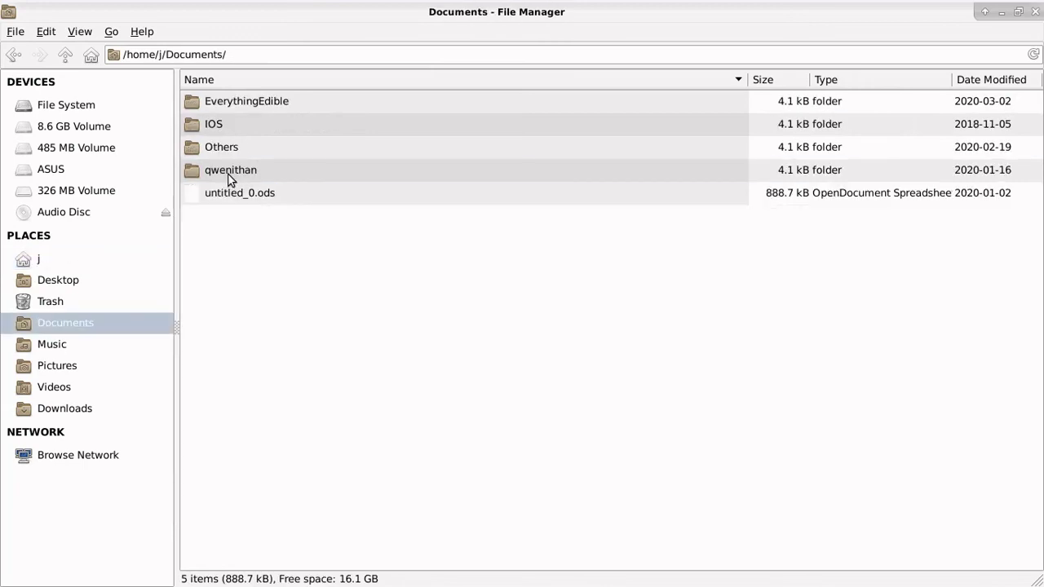
pyautogui.doubleClick(239, 102)
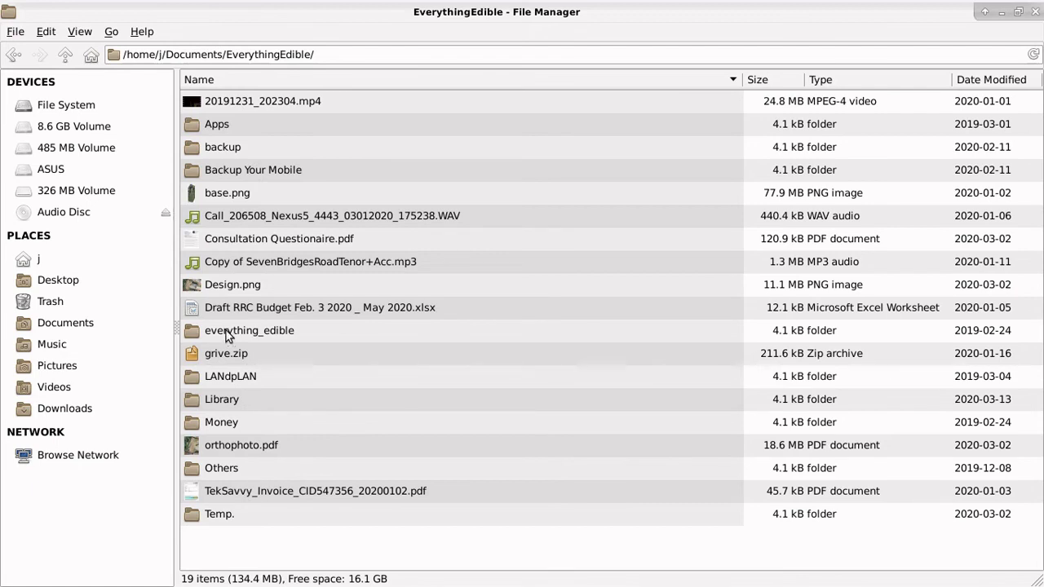
pyautogui.doubleClick(228, 334)
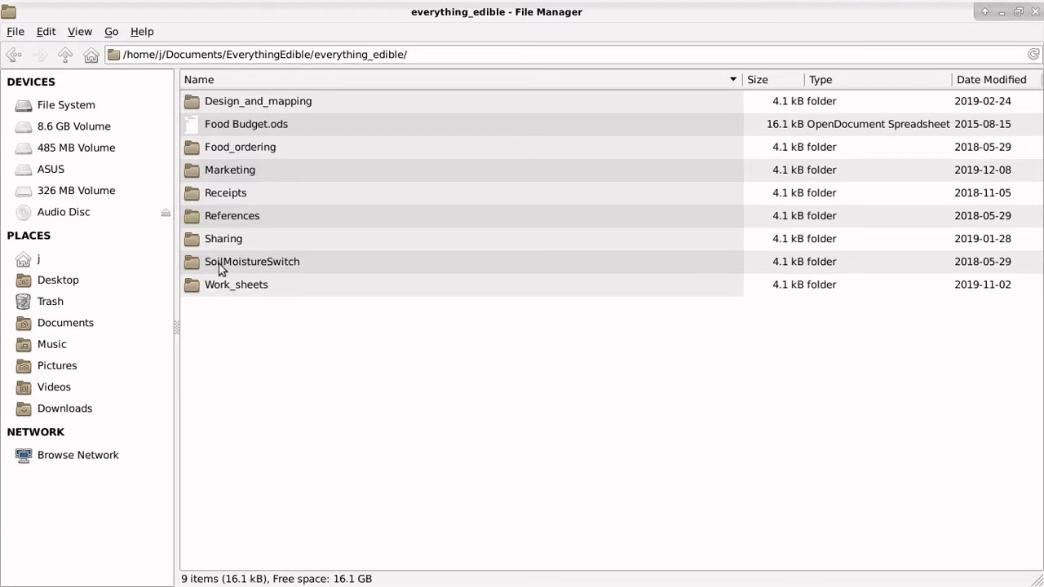
pyautogui.doubleClick(234, 99)
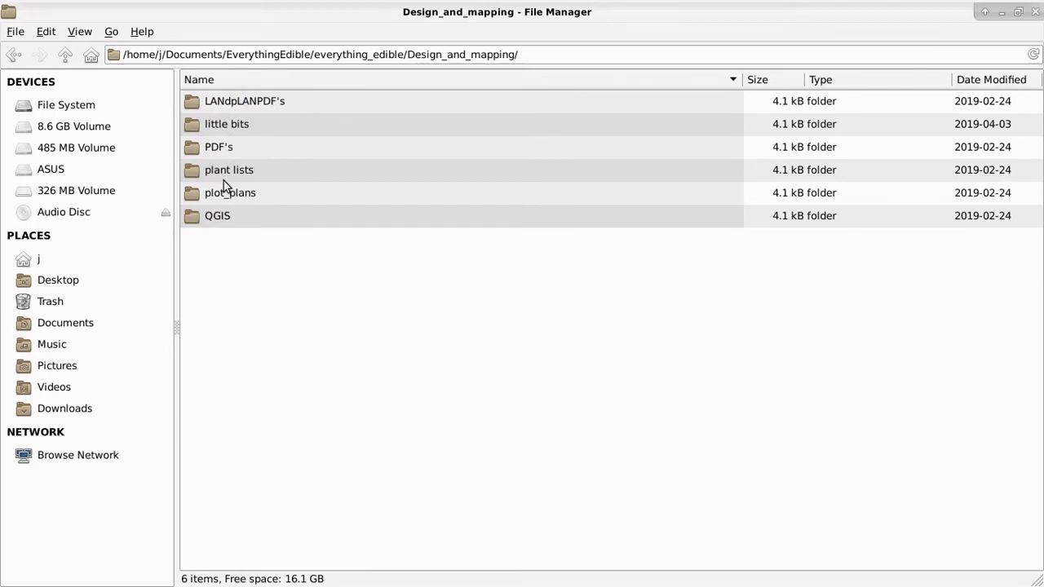
pyautogui.doubleClick(224, 193)
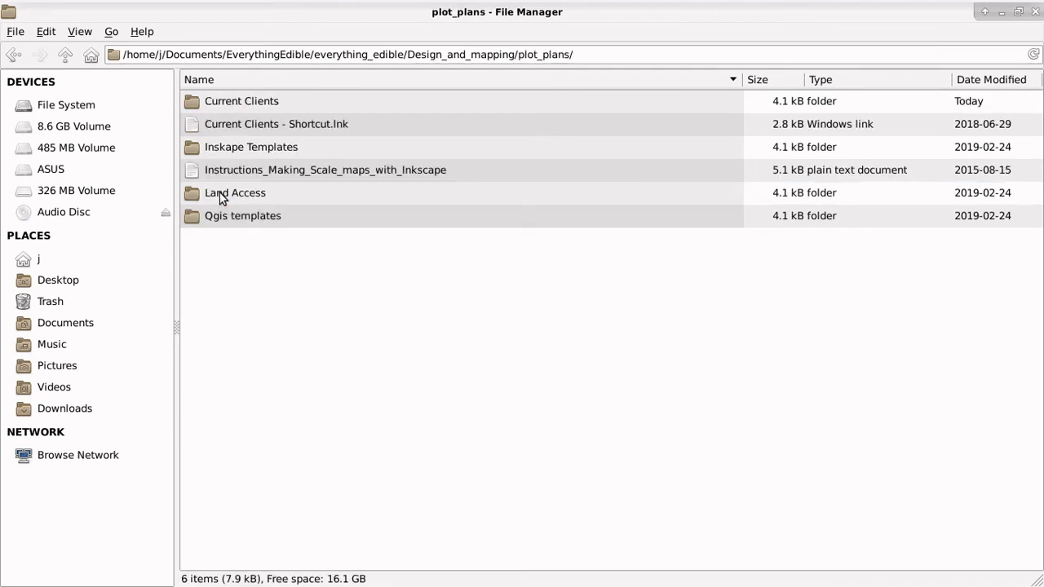
pyautogui.doubleClick(224, 103)
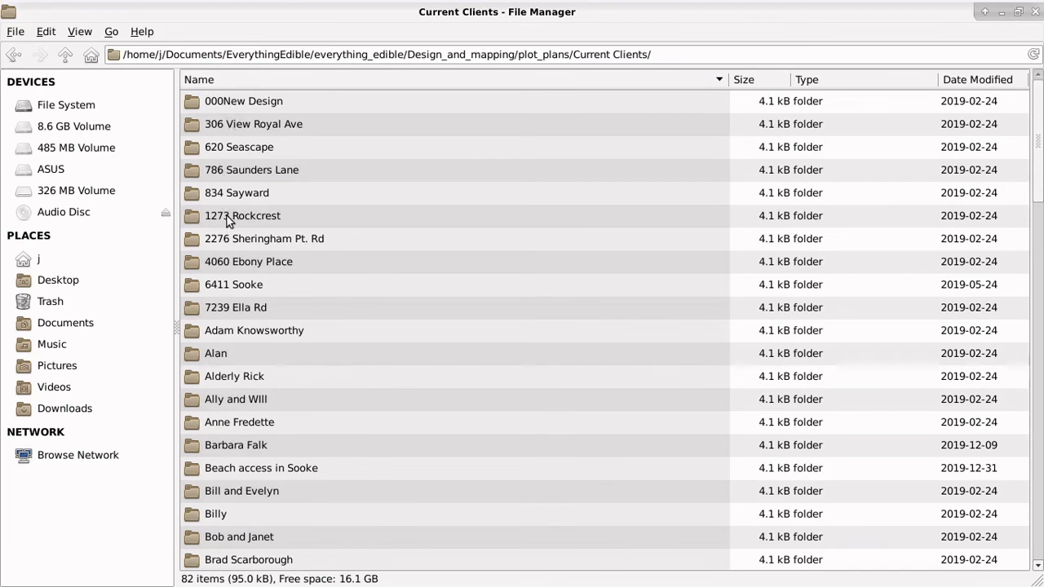
pyautogui.scroll(-10, 249, 268)
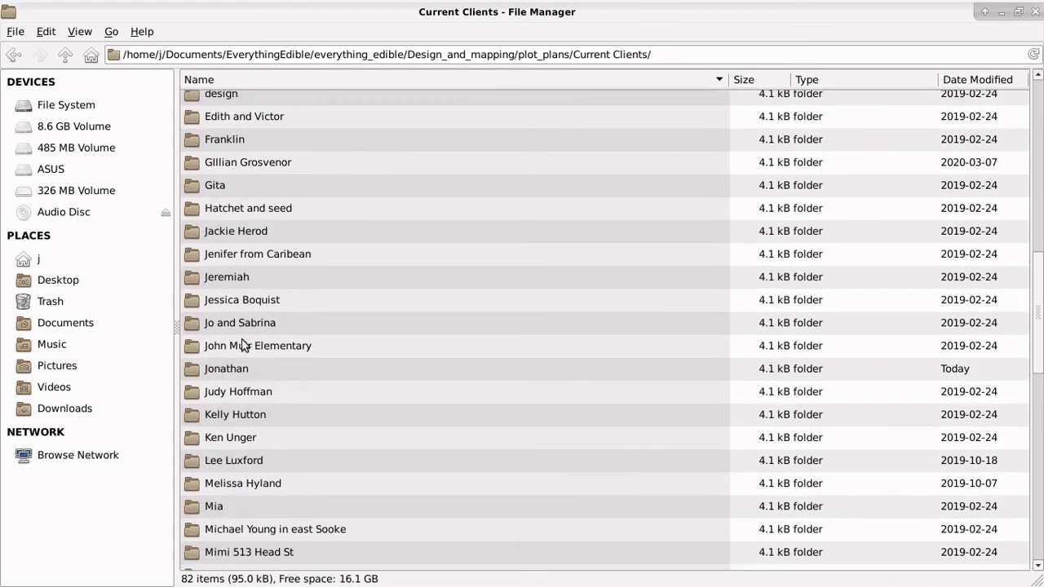
pyautogui.click(226, 369)
pyautogui.doubleClick(226, 369)
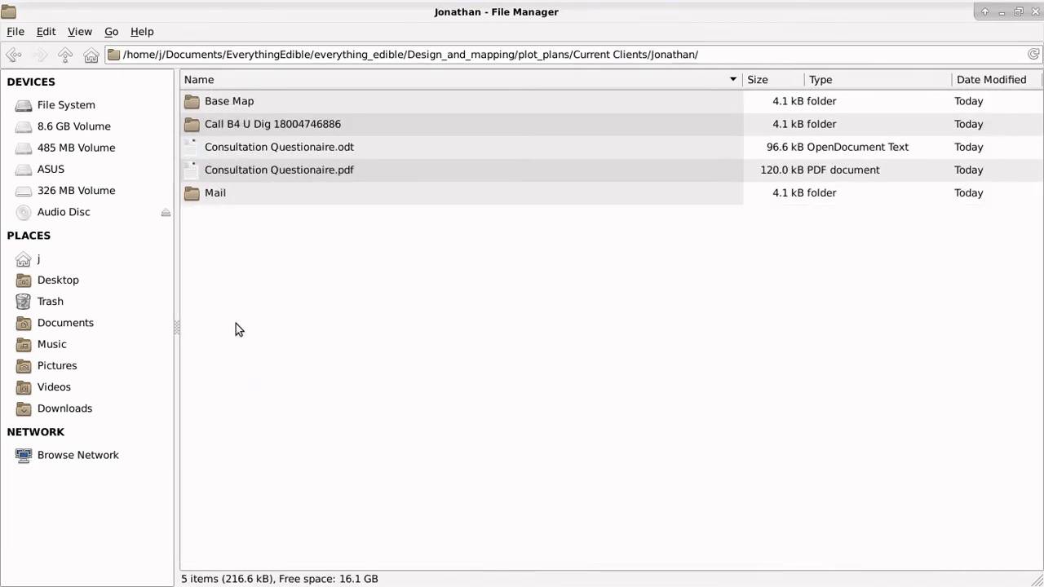
pyautogui.doubleClick(222, 100)
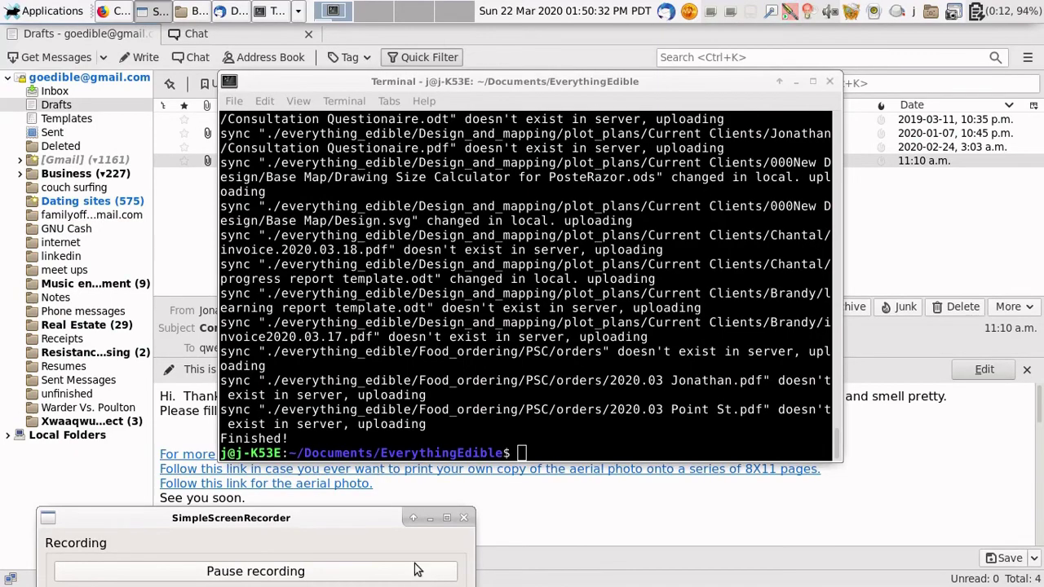
# Step: Open the client's Base Map folder in Google Drive and get a shareable link for aerial.pdf
pyautogui.click(432, 519)
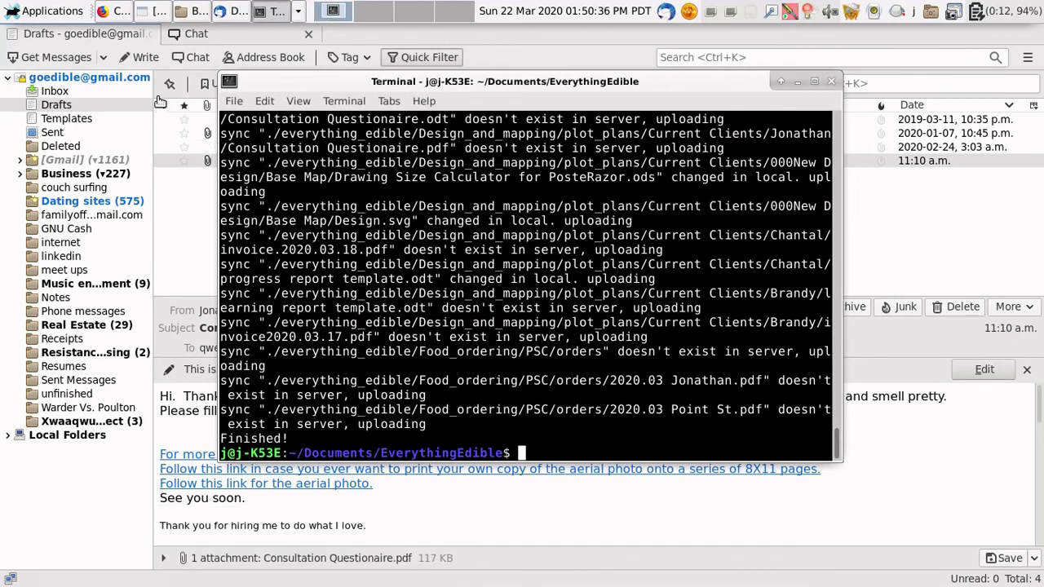
pyautogui.click(117, 11)
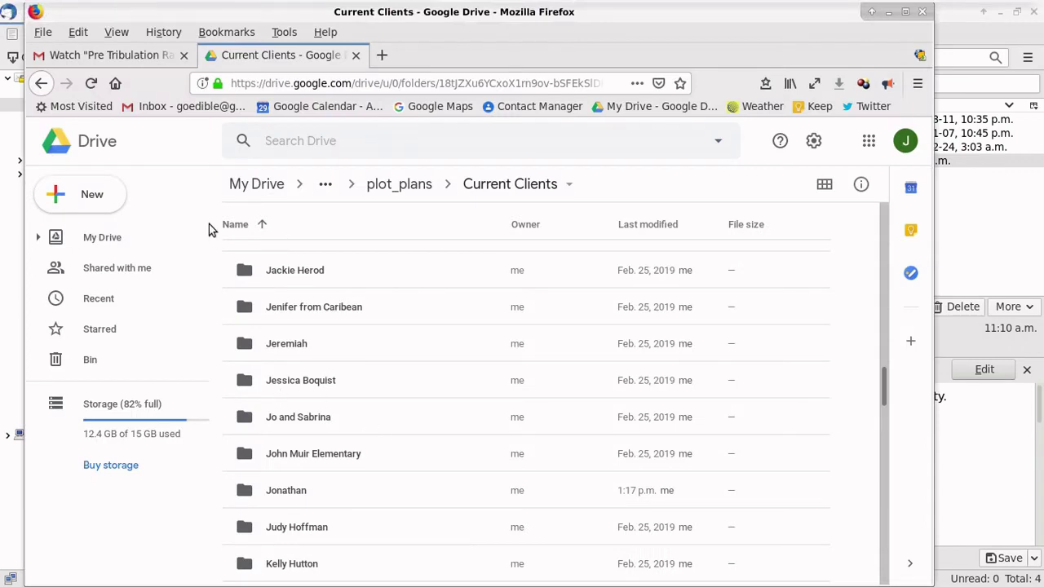
pyautogui.scroll(-1, 326, 526)
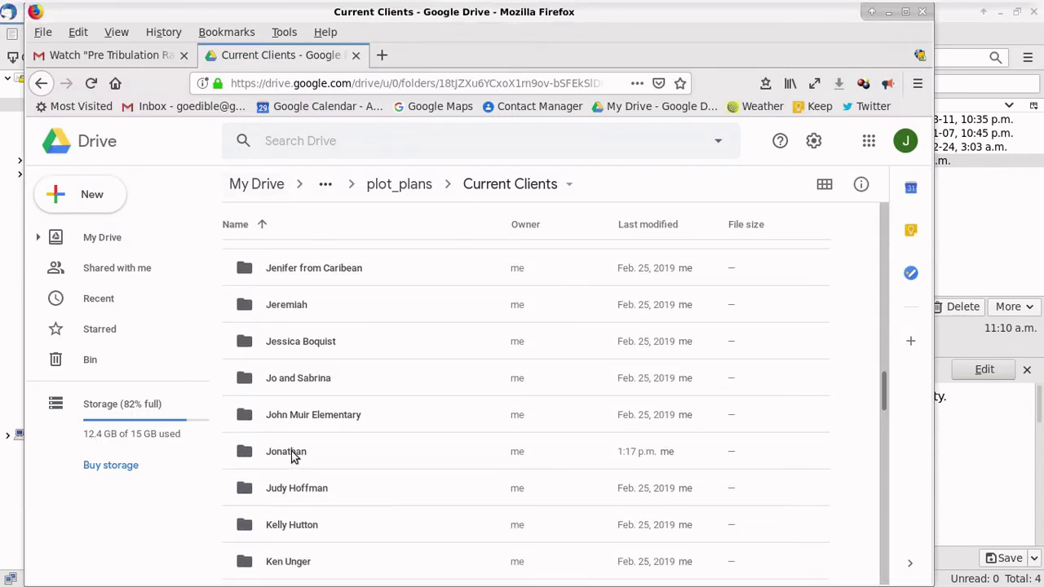
pyautogui.click(290, 458)
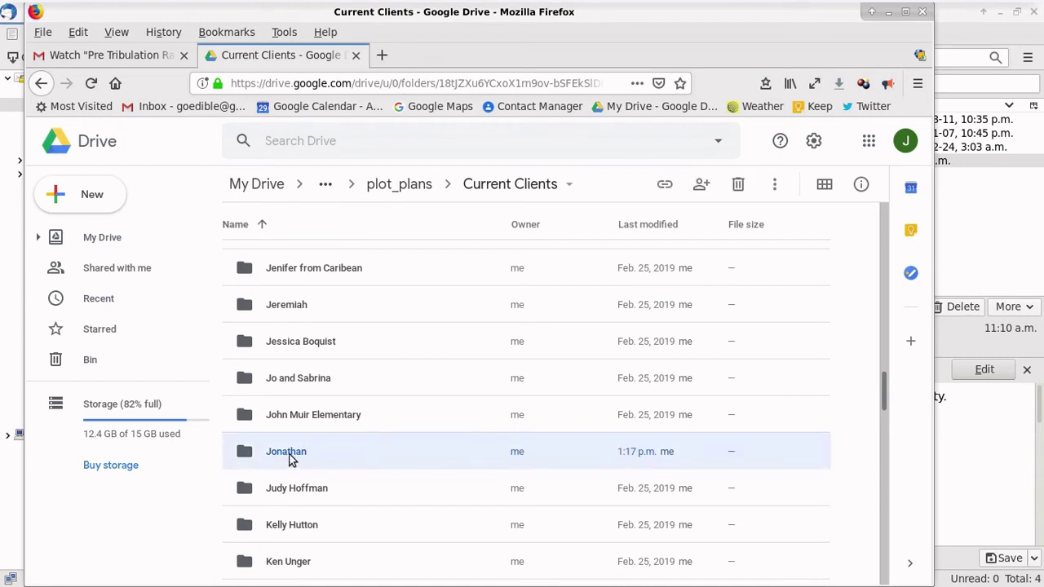
pyautogui.doubleClick(291, 459)
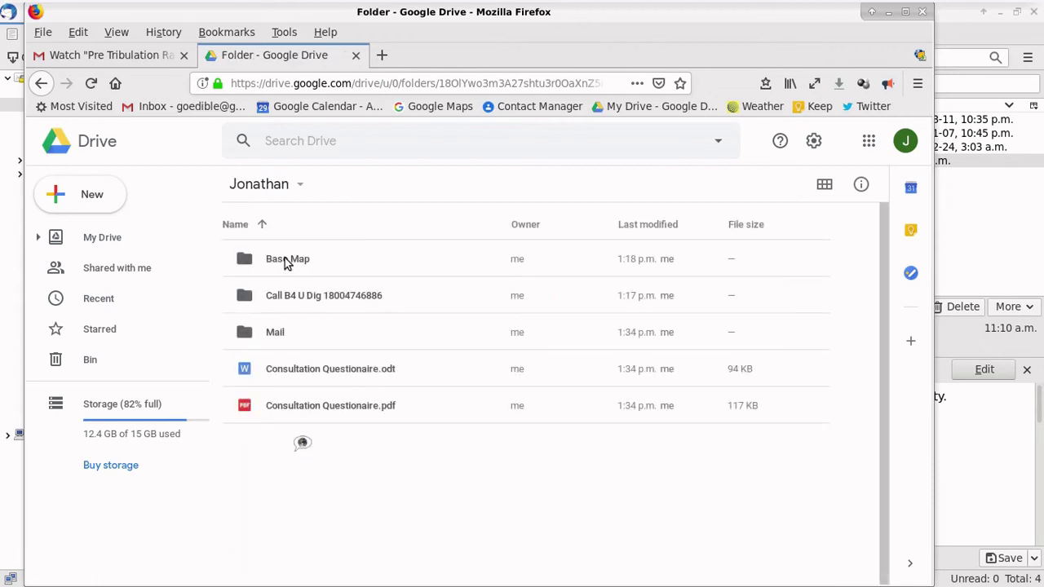
pyautogui.click(285, 259)
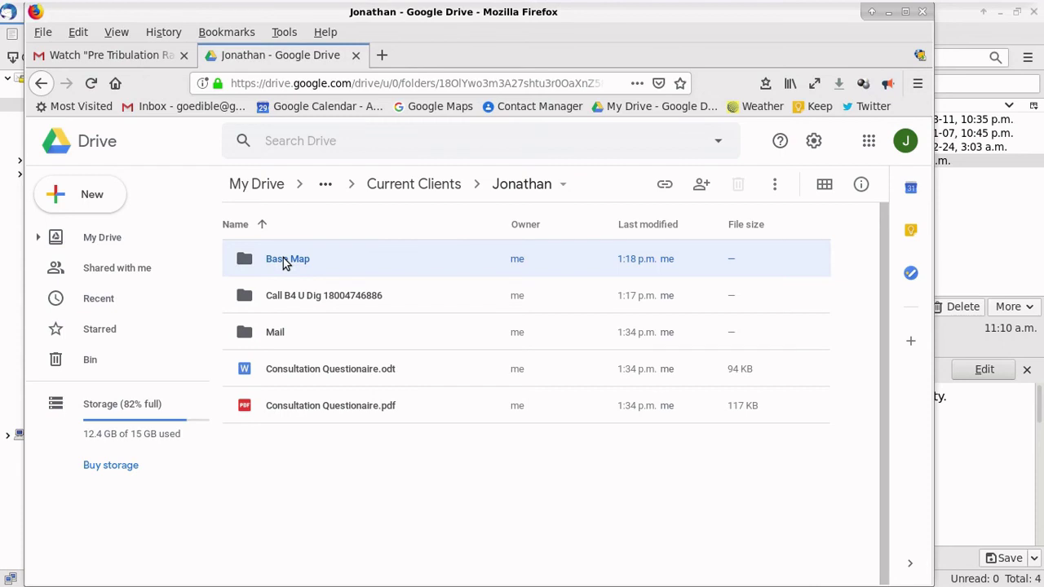
pyautogui.doubleClick(285, 259)
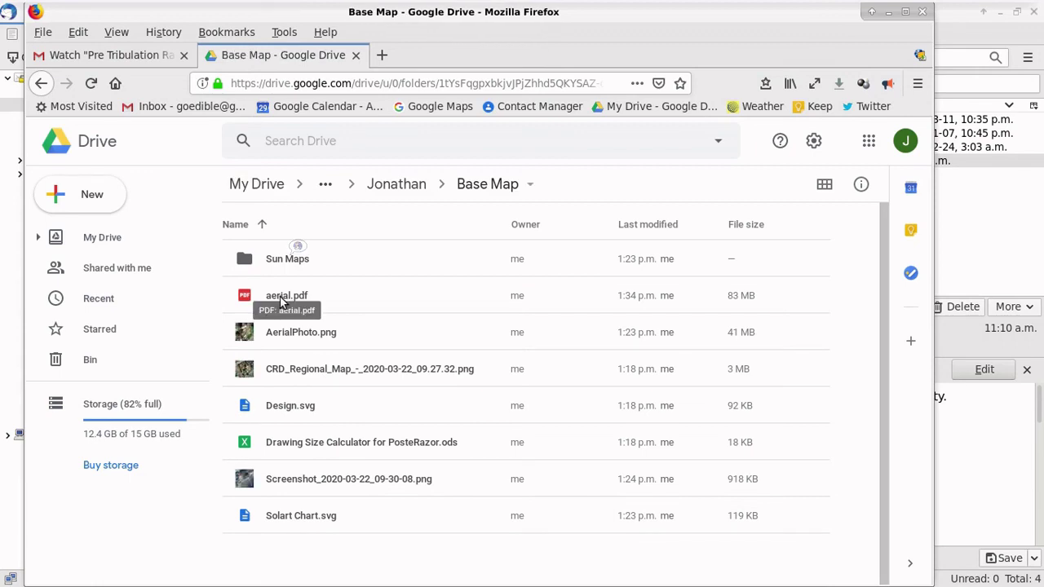
pyautogui.rightClick(281, 300)
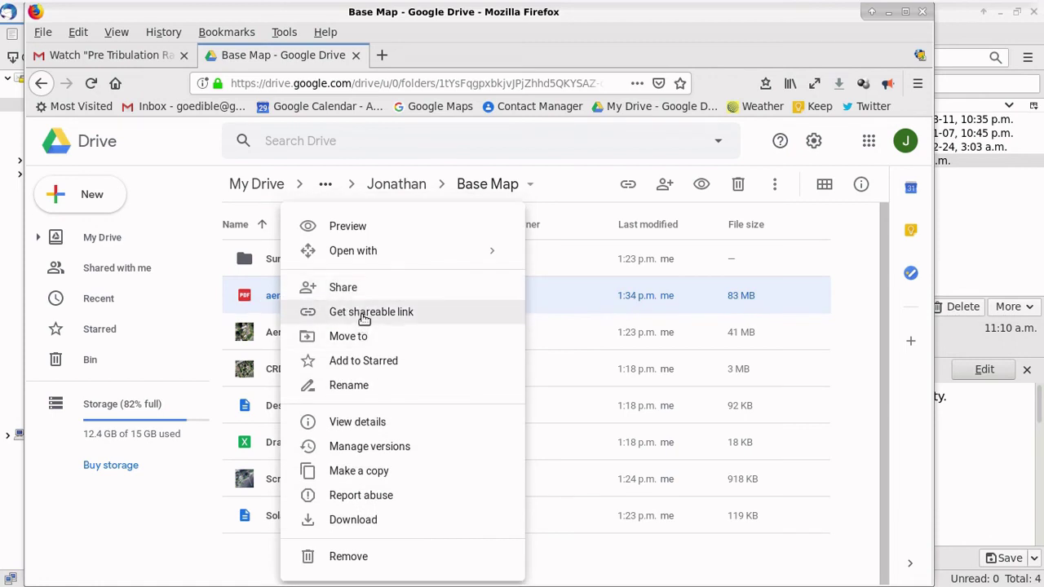
pyautogui.click(361, 318)
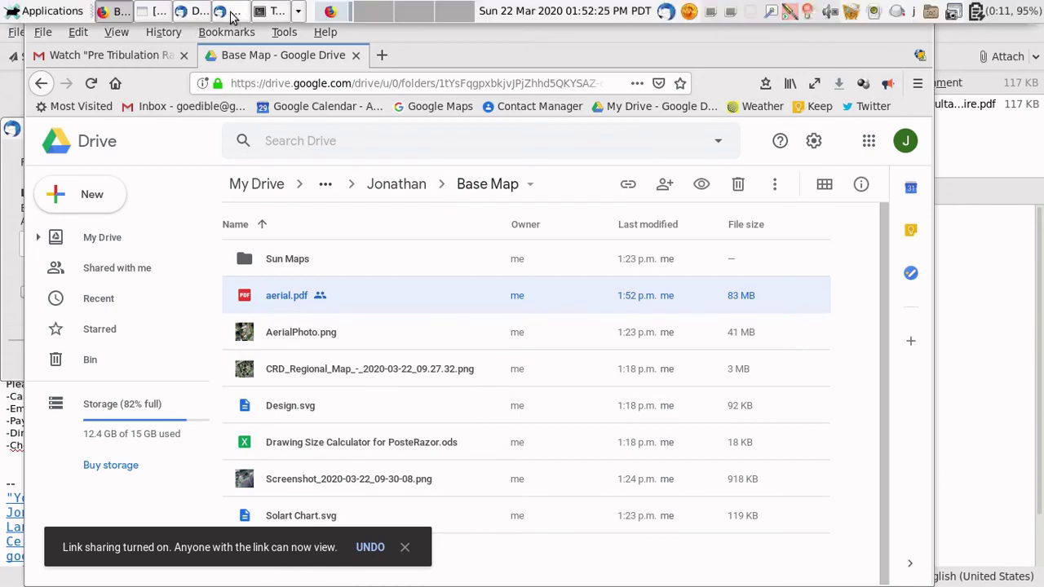
# Step: Paste the Drive link as the print-your-own-copy line's Link Location, then show the Drafts folder
pyautogui.click(232, 14)
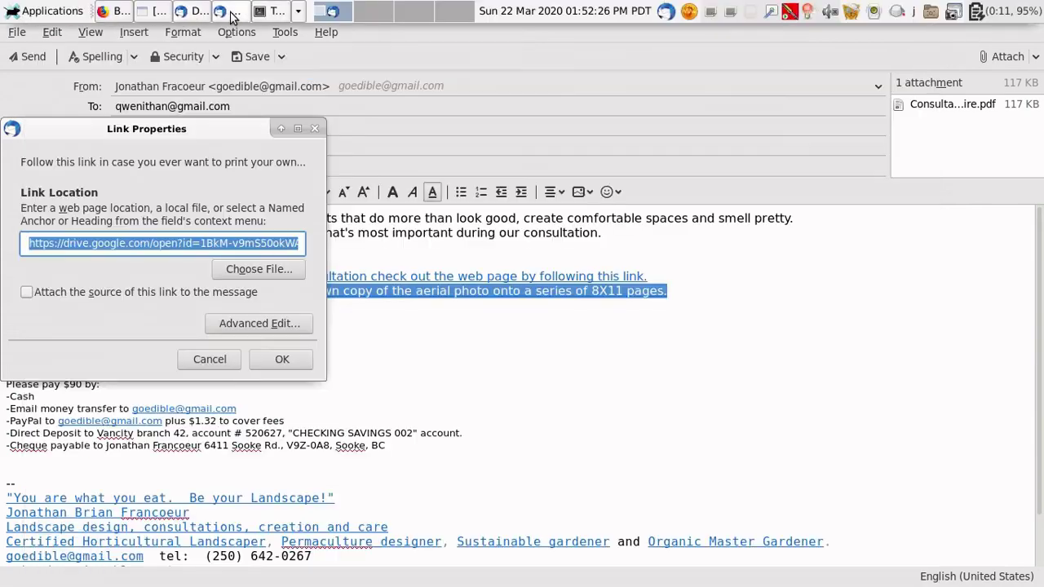
pyautogui.rightClick(167, 243)
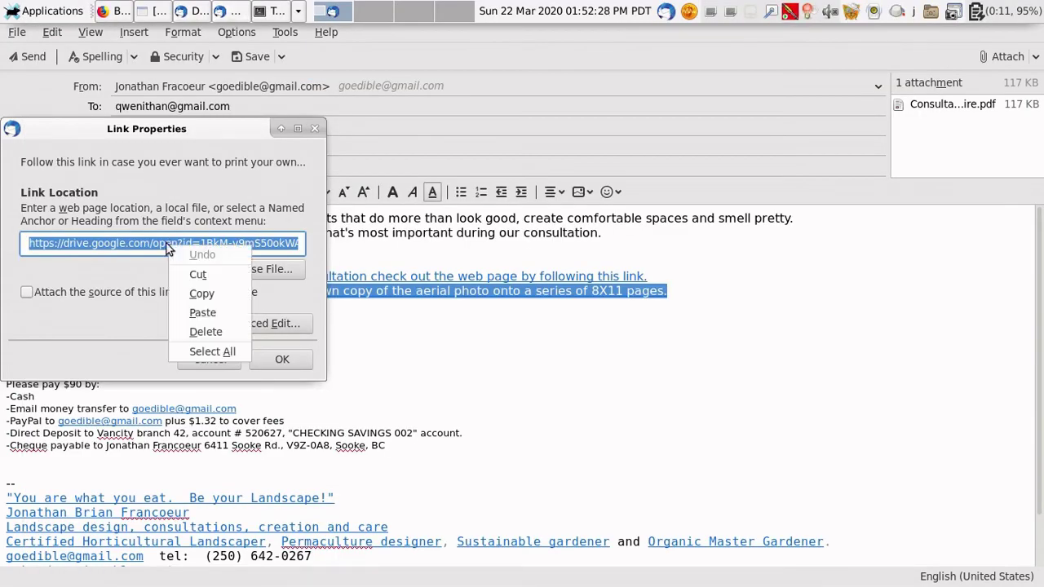
pyautogui.click(210, 316)
pyautogui.click(297, 362)
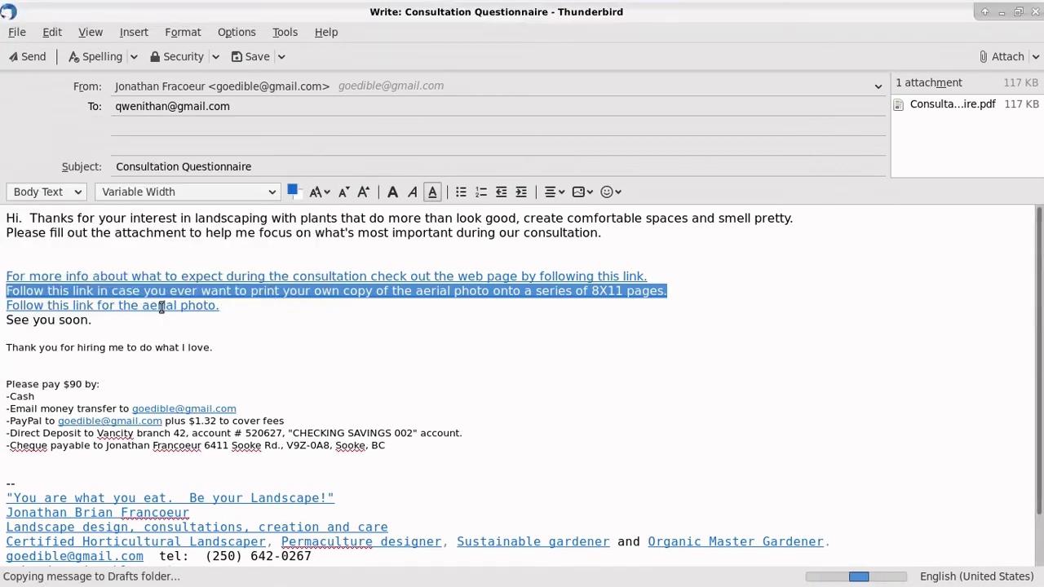
pyautogui.moveTo(217, 6)
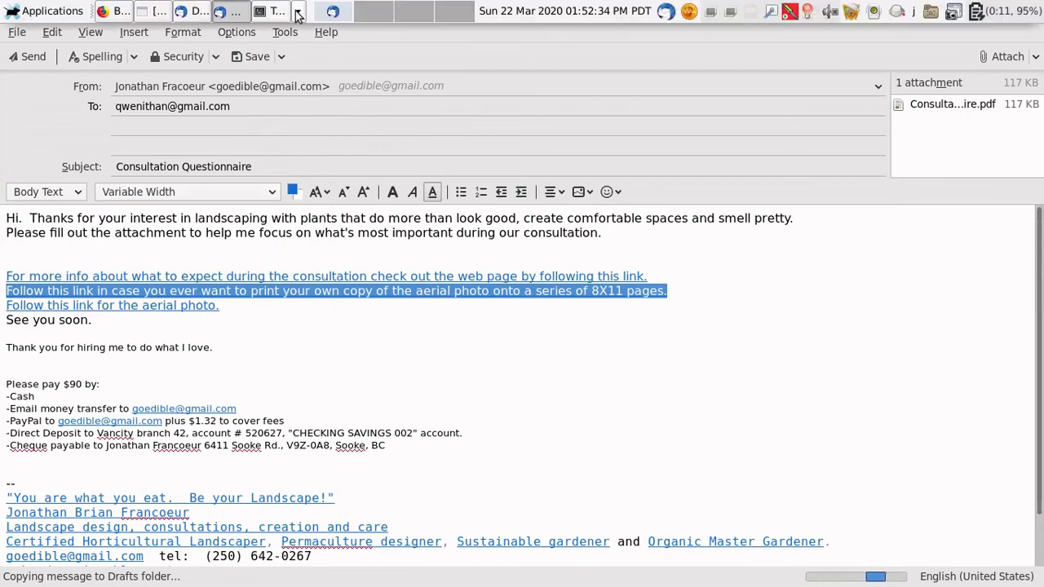
pyautogui.click(187, 15)
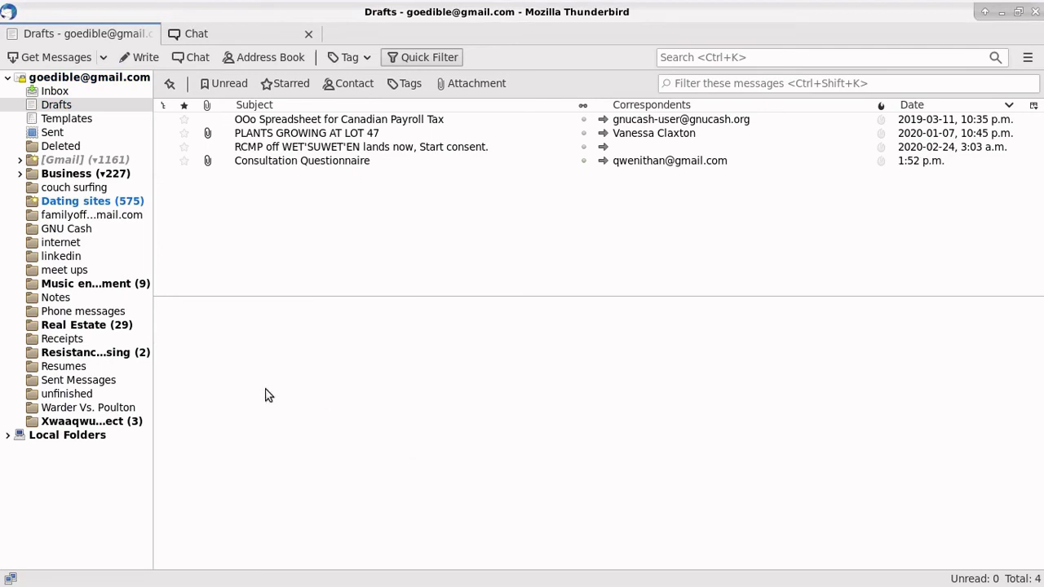
pyautogui.moveTo(298, 4)
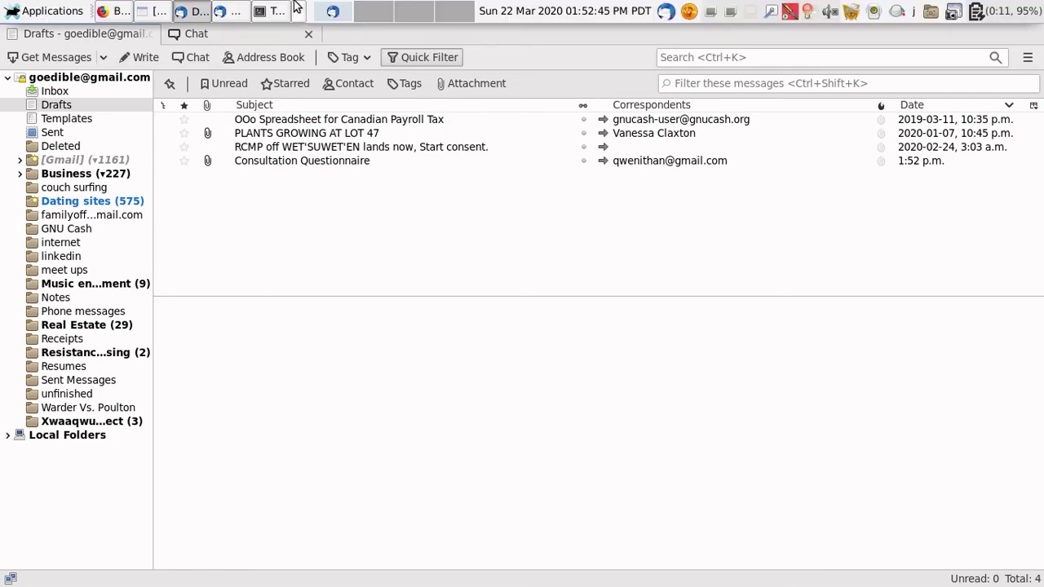
# Step: Link the aerial photo line to the shared aerial.pdf Drive URL via Insert > Link
pyautogui.click(238, 12)
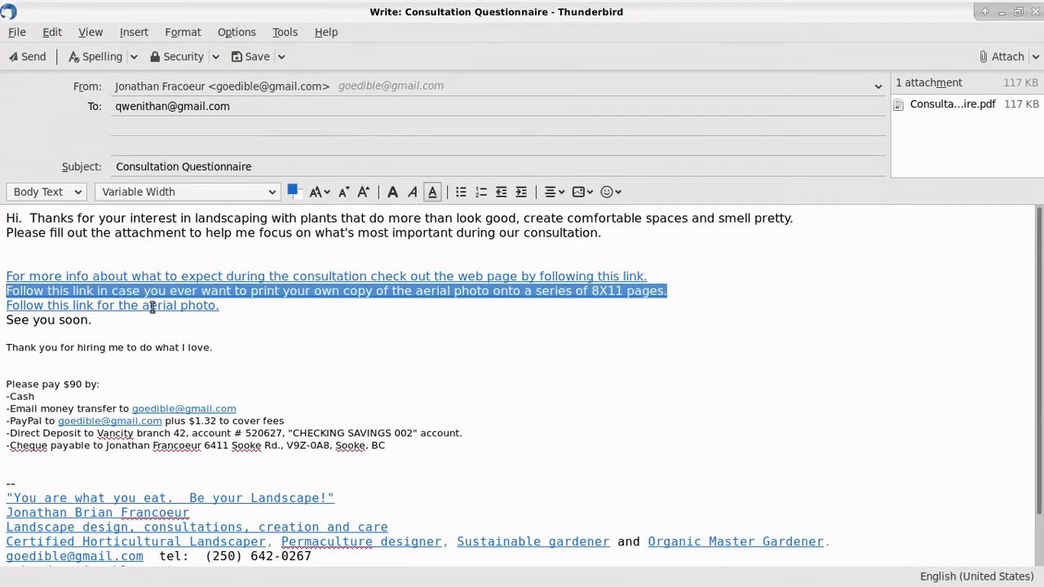
pyautogui.moveTo(149, 305); pyautogui.dragTo(189, 309)
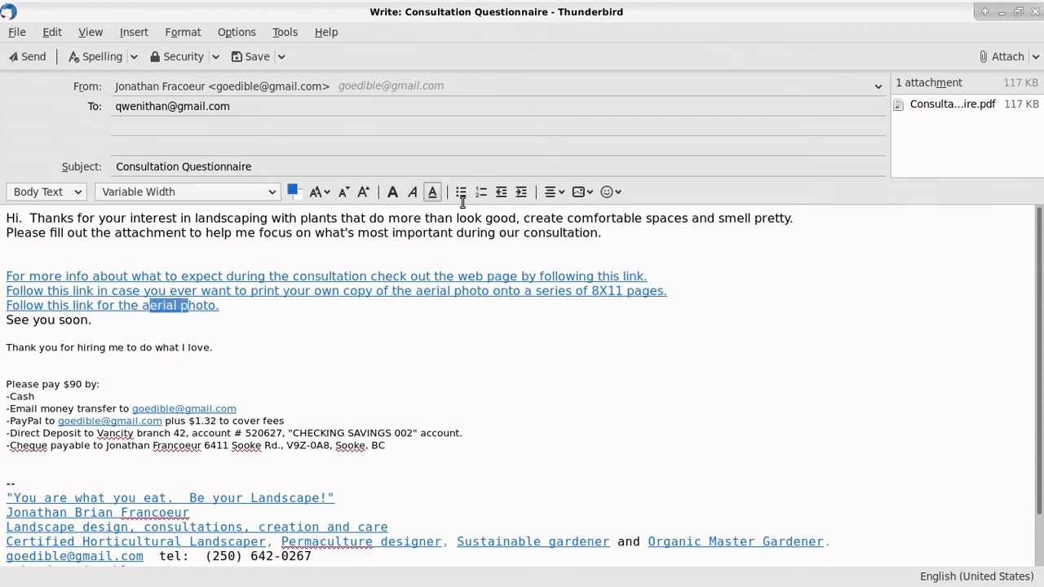
pyautogui.click(580, 192)
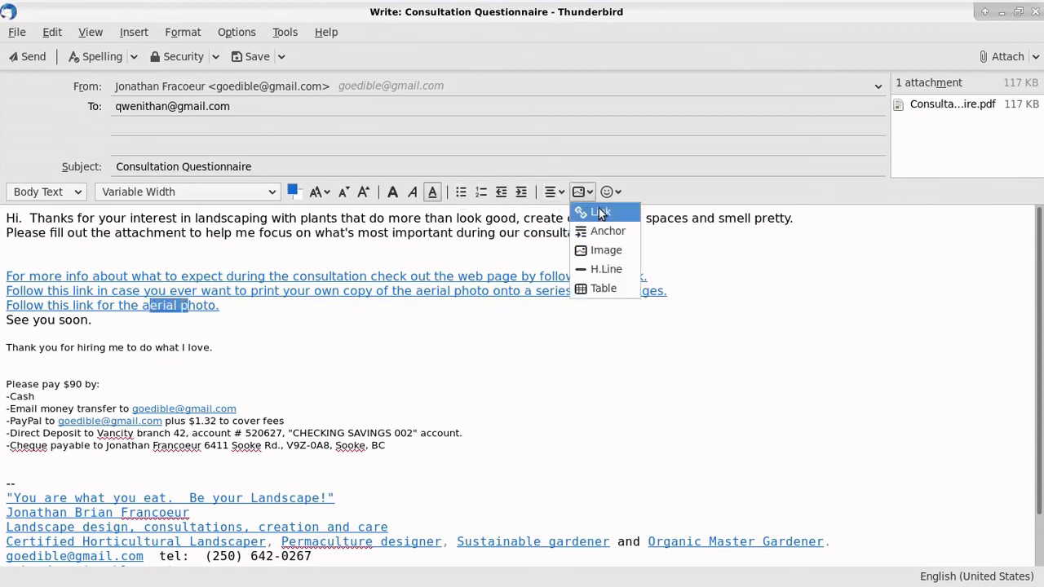
pyautogui.click(595, 209)
pyautogui.rightClick(174, 258)
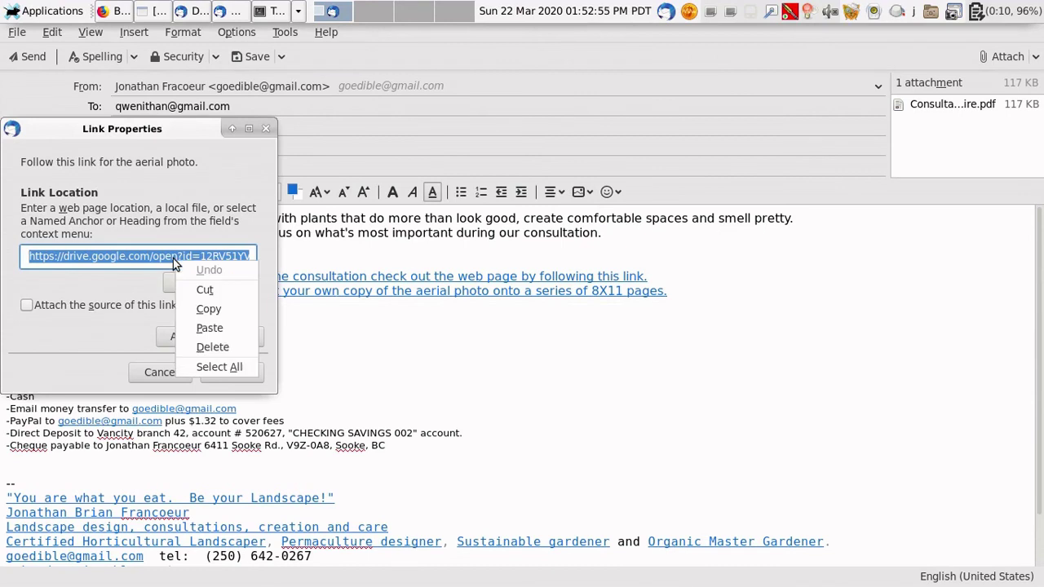
pyautogui.click(213, 329)
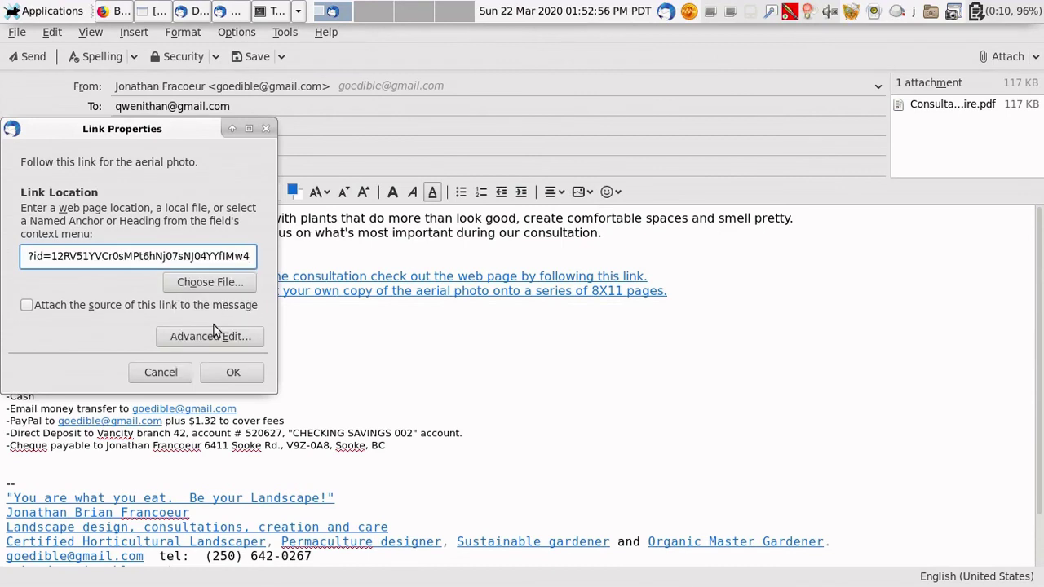
pyautogui.click(233, 373)
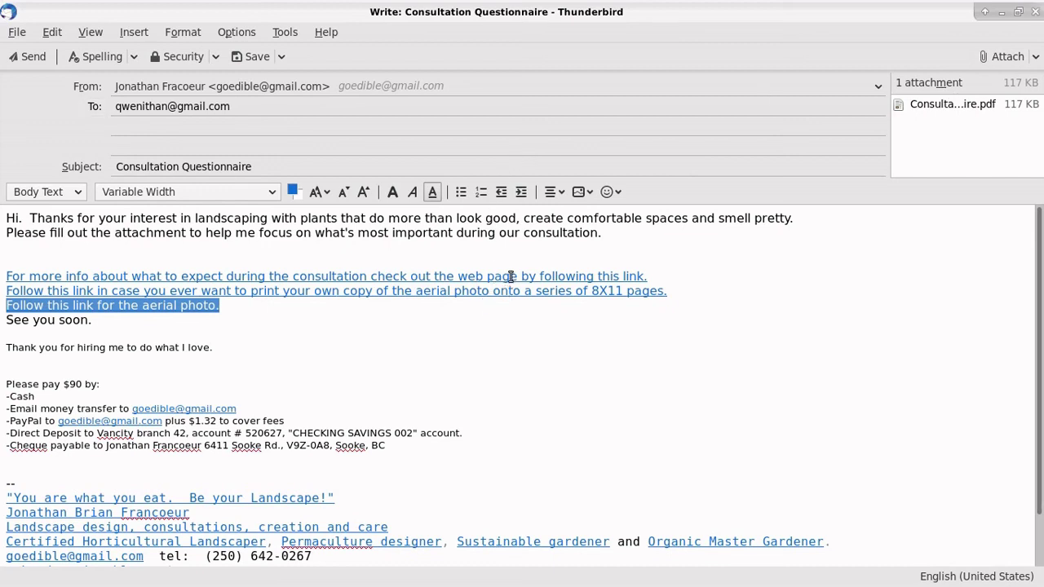
# Step: Send the Consultation Questionnaire email, then view the saved message templates
pyautogui.click(34, 59)
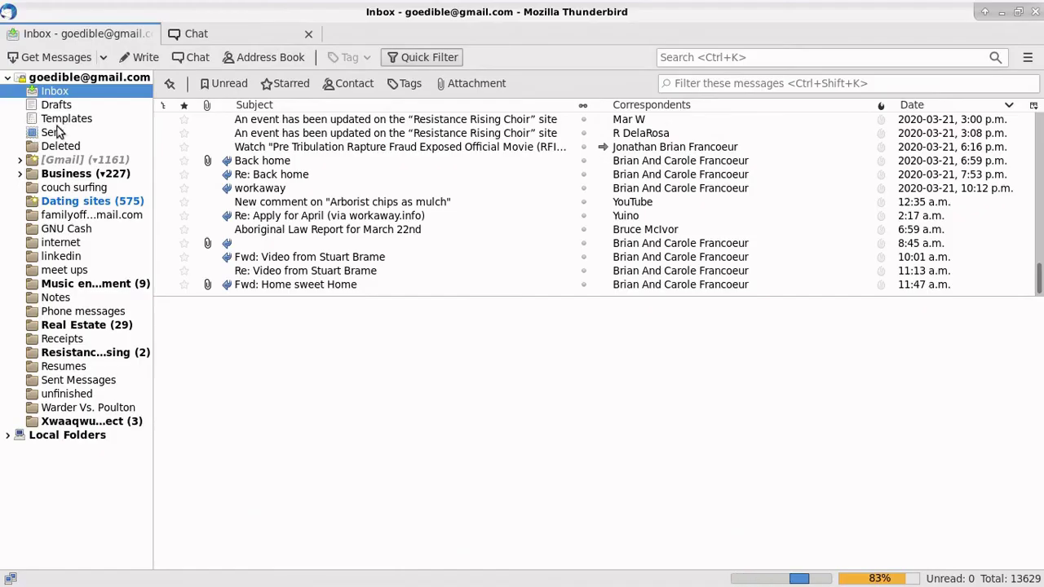
pyautogui.click(65, 120)
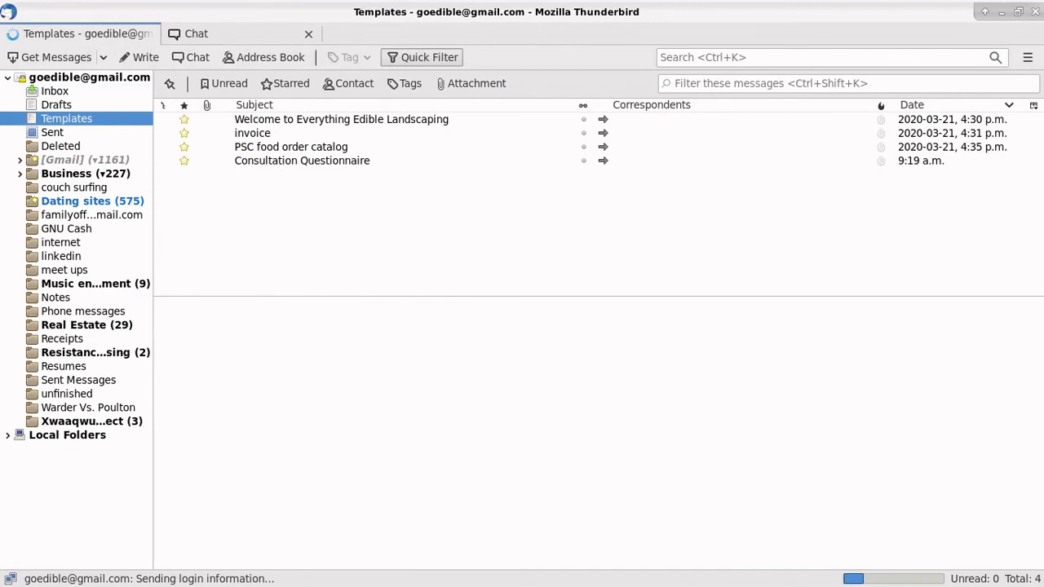
pyautogui.moveTo(1040, 8)
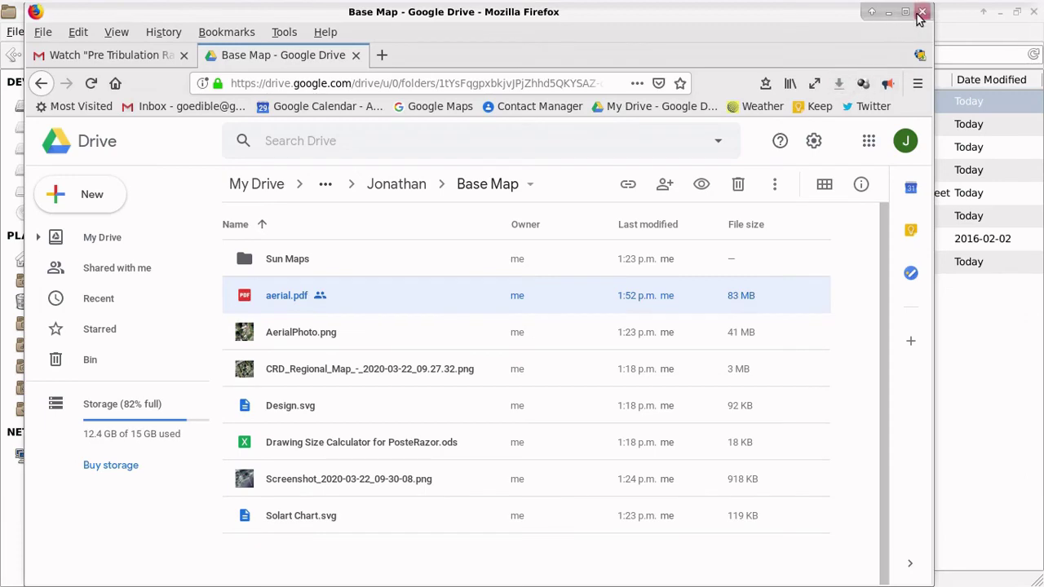
# Step: Close the Drive window, open the blog's Costs page and follow Design Consultation's 'Download questionaire.' link
pyautogui.click(922, 14)
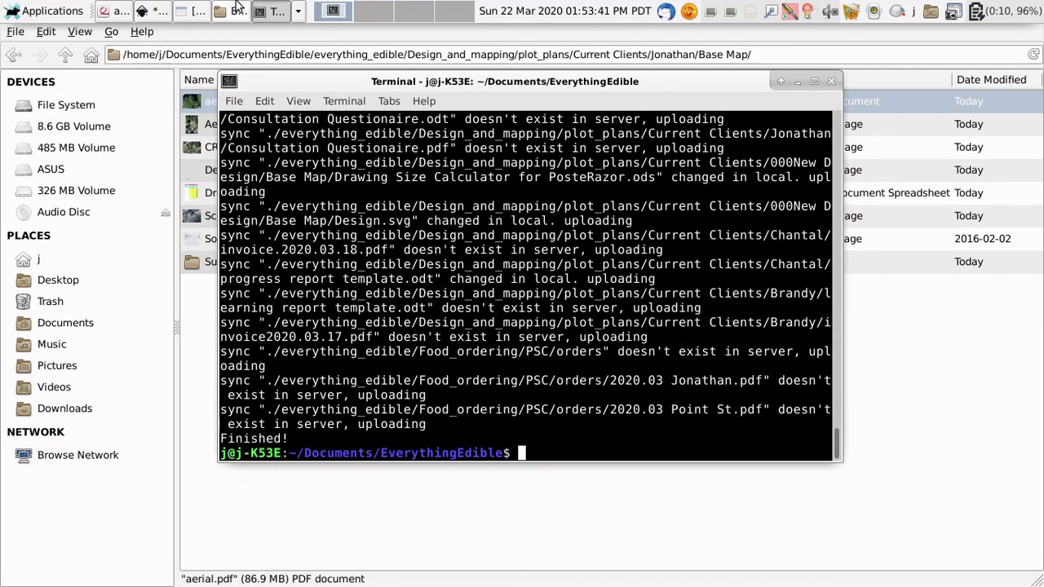
pyautogui.click(143, 16)
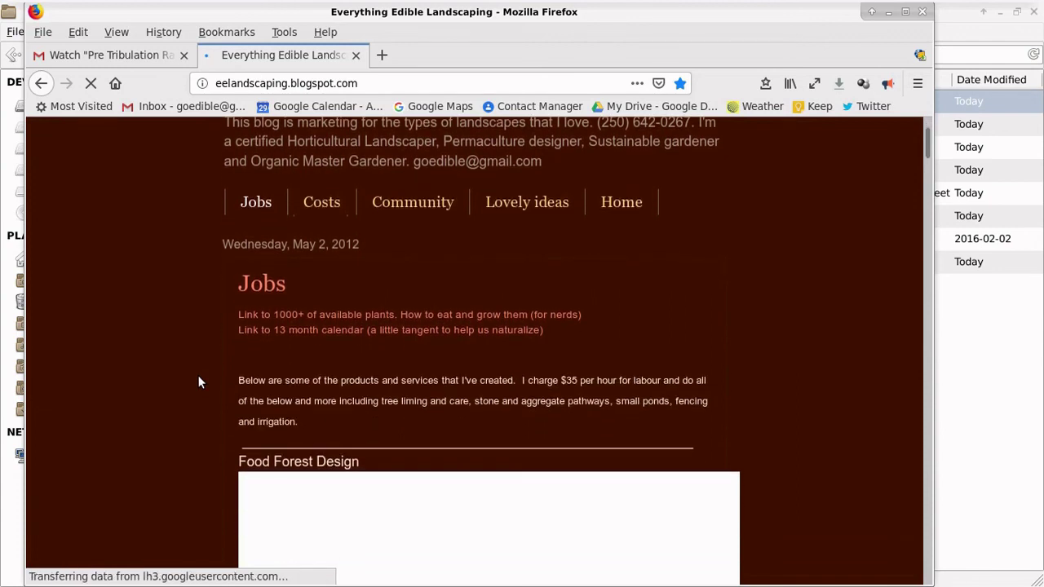
pyautogui.click(324, 209)
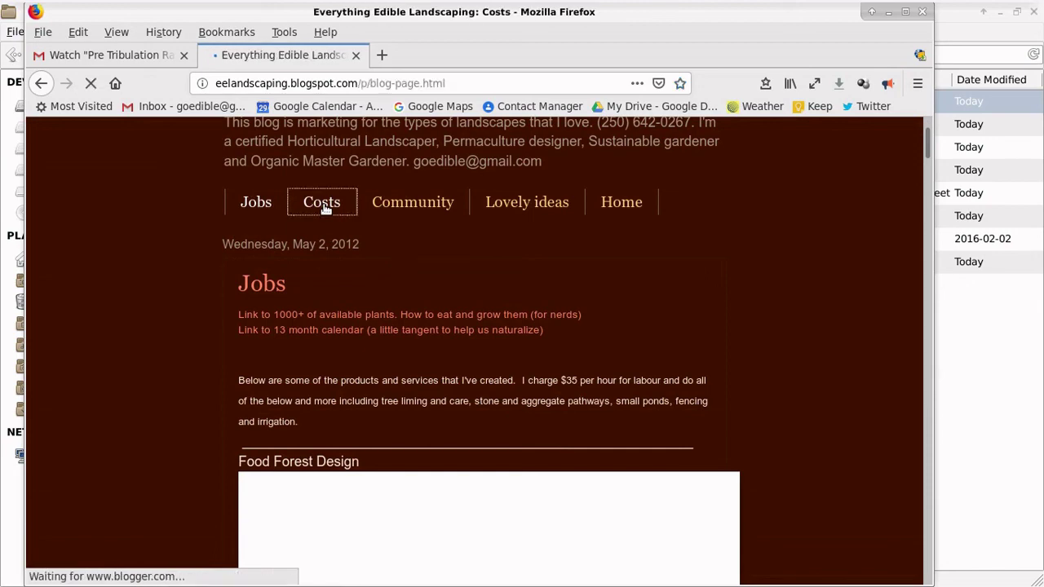
pyautogui.scroll(-5, 211, 367)
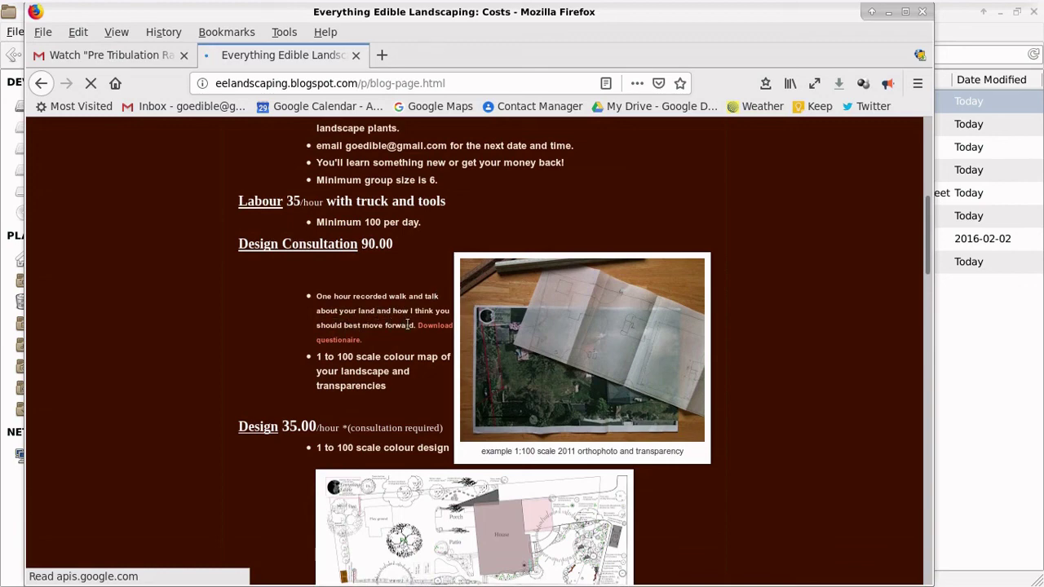
pyautogui.click(441, 330)
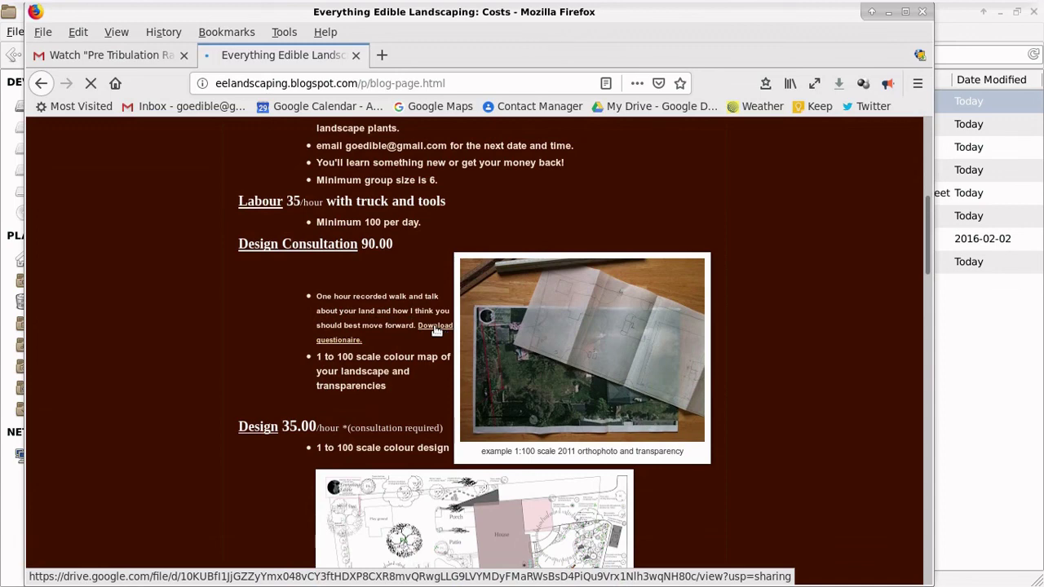